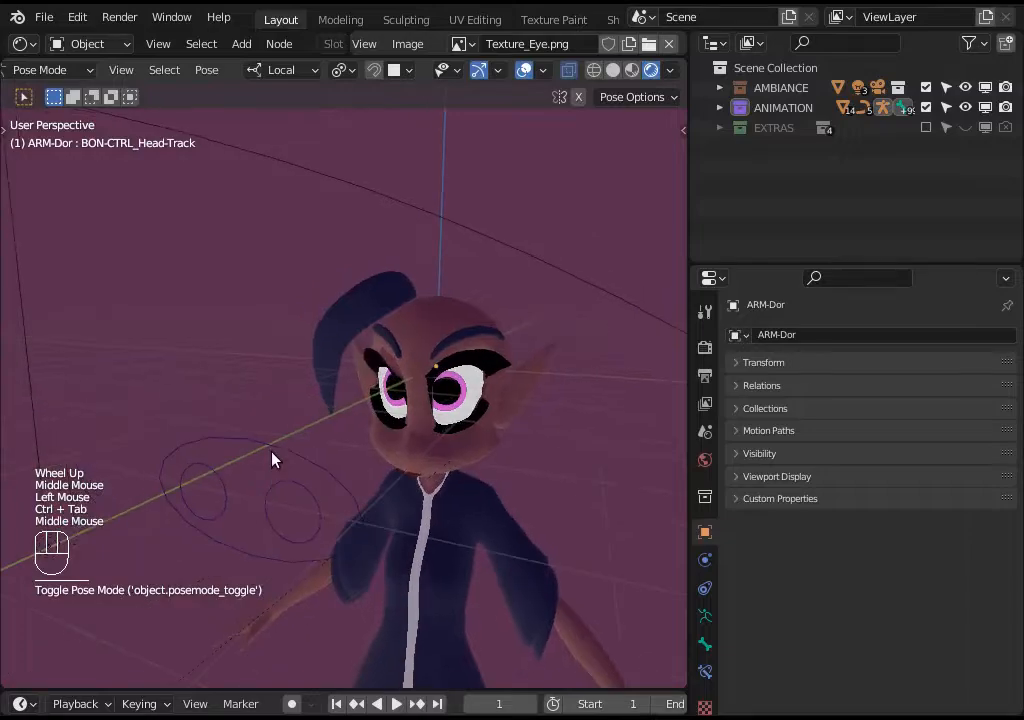
- Select the BON-EYE_Pupils-Track control in front of the face and move it to shift both pupils together
left_click(343, 473)
middle_click_drag(349, 473, 355, 482)
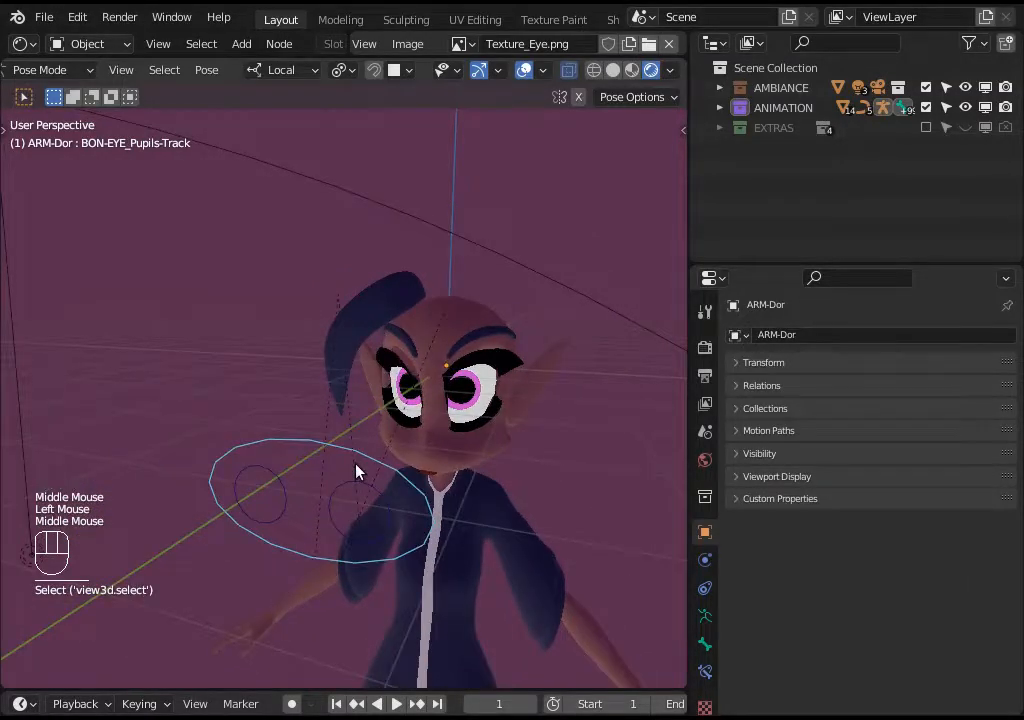
key("g")
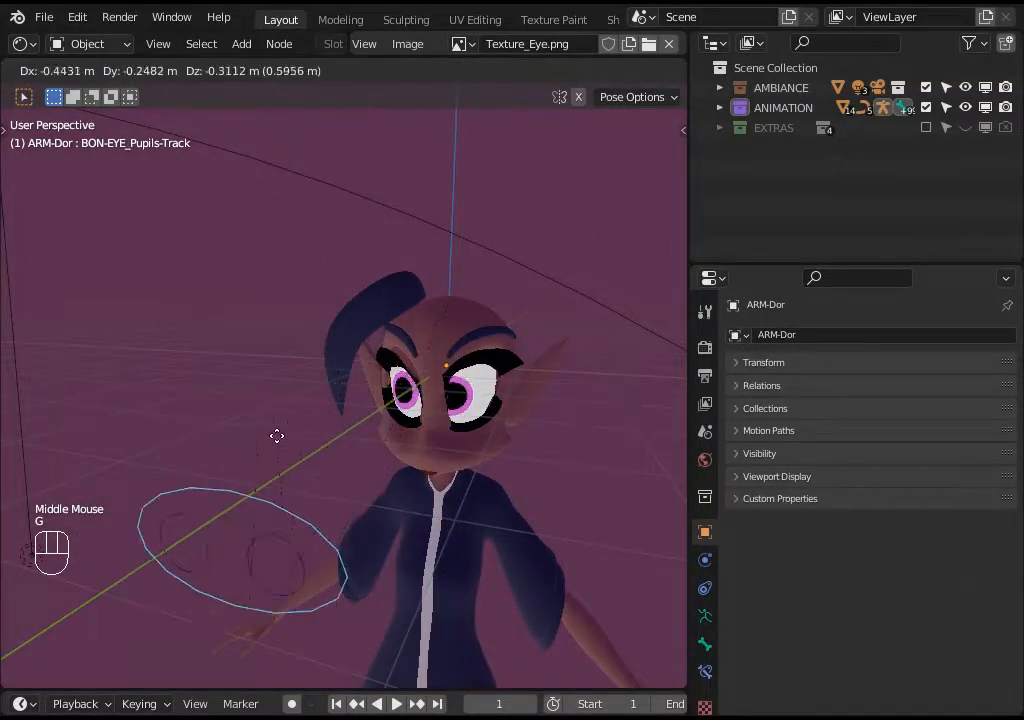
left_click(285, 458)
- Move the BON-EYE_Pupil-Controller.R and BON-EYE_Pupil-Controller.L bones one after the other to shift each pupil separately
left_click(284, 458)
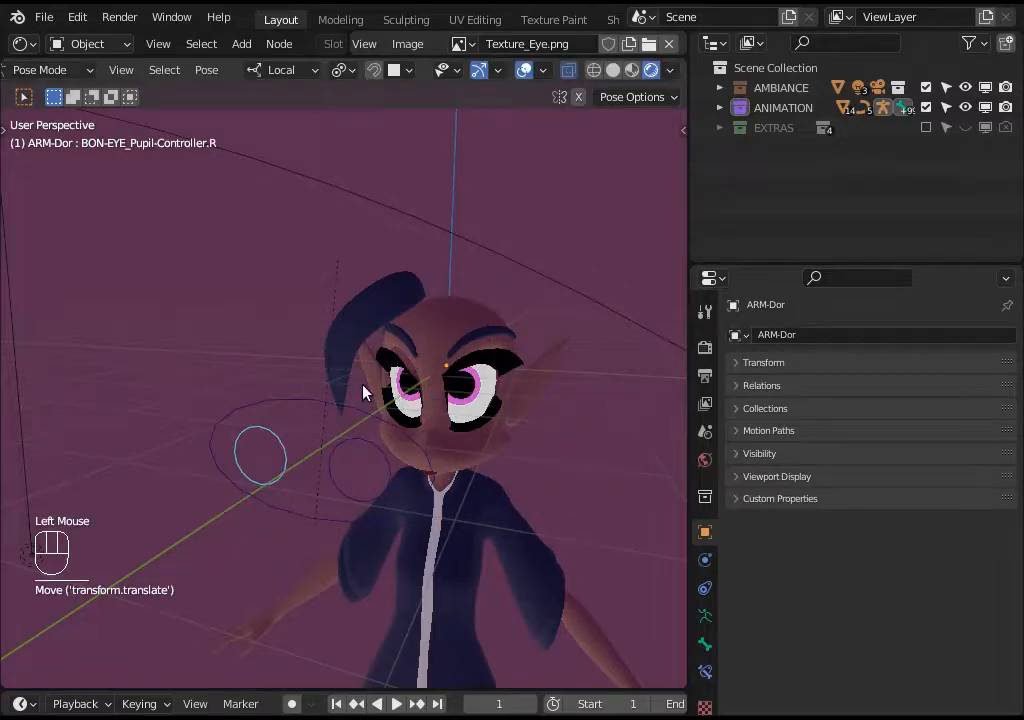
key("g")
left_click(375, 464)
left_click(375, 464)
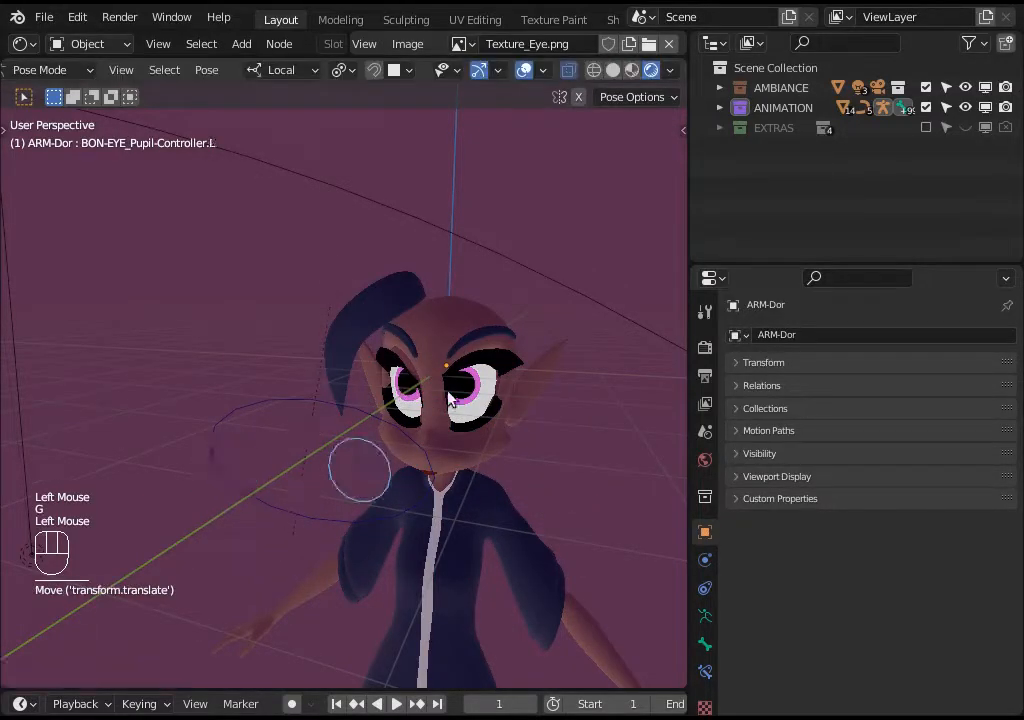
key("g")
left_click(372, 428)
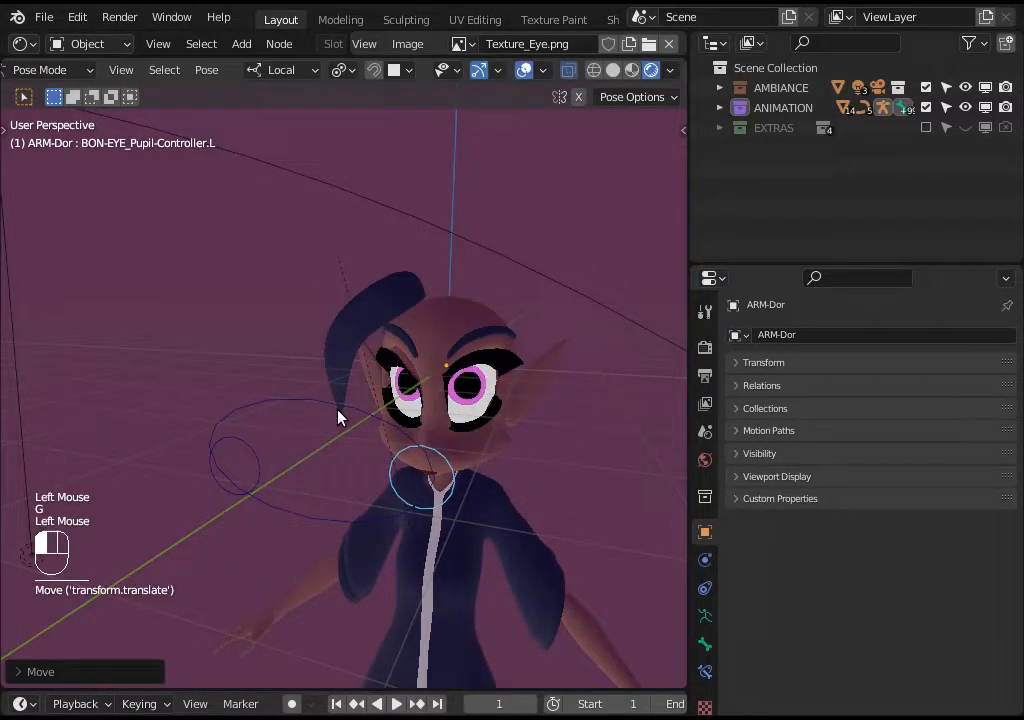
left_click(306, 365)
key("g")
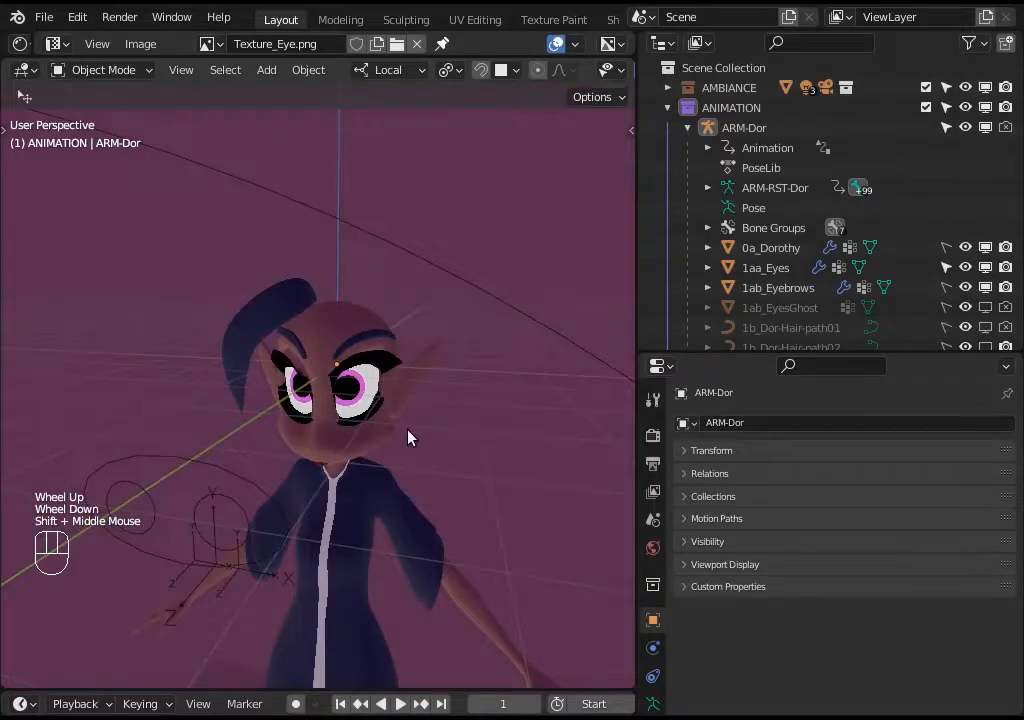
- Select the 1aa_Eyes mesh on the character's face
middle_click_drag(408, 437, 389, 468)
left_click(315, 491)
scroll(320, 494, "up", 2)
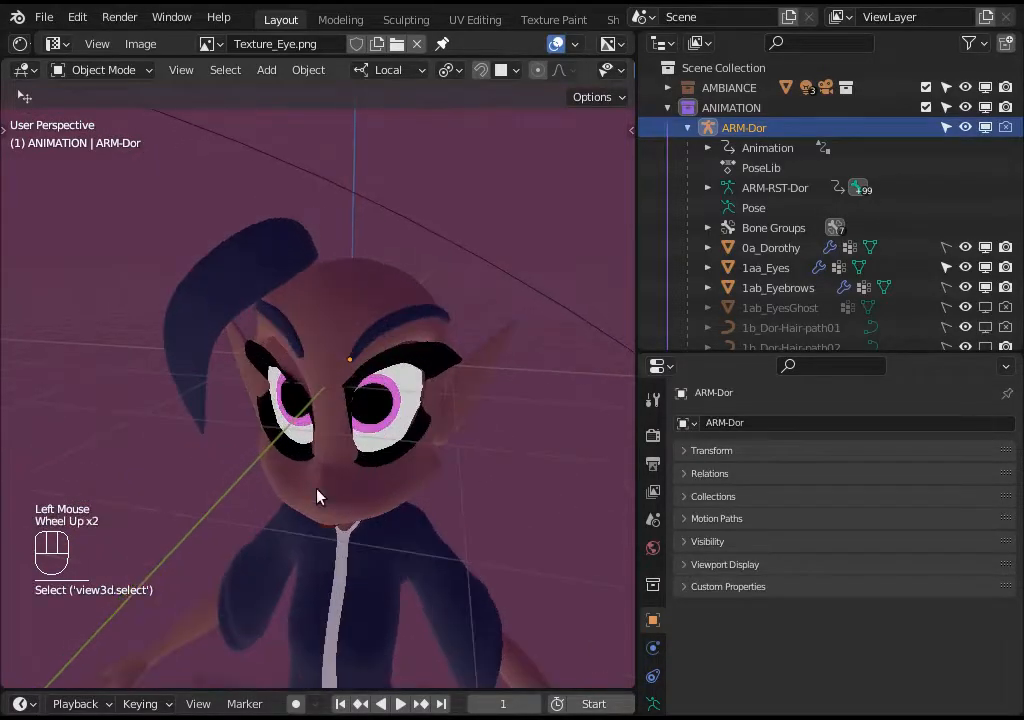
middle_click_drag(320, 494, 387, 478, "shift")
scroll(387, 478, "up", 1)
left_click(388, 480)
middle_click_drag(286, 416, 413, 517)
key("Tab")
key("Tab")
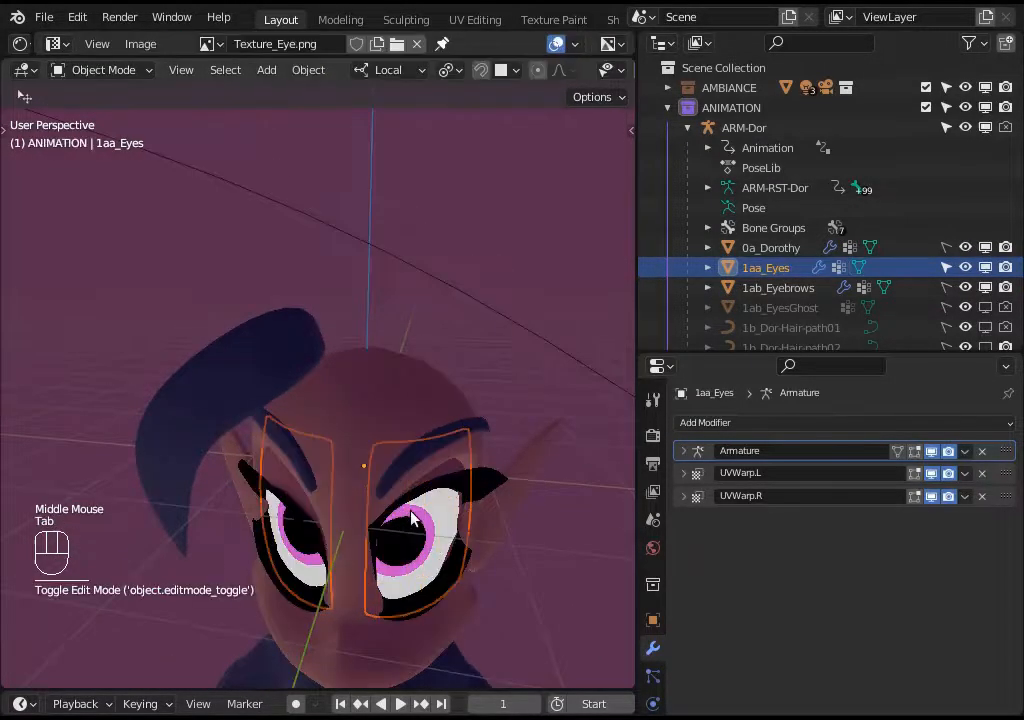
- Enter Edit Mode on 1aa_Eyes and highlight the linked geometry of the character's left eye and right eye in turn
key("Tab")
key("alt+a")
key("l")
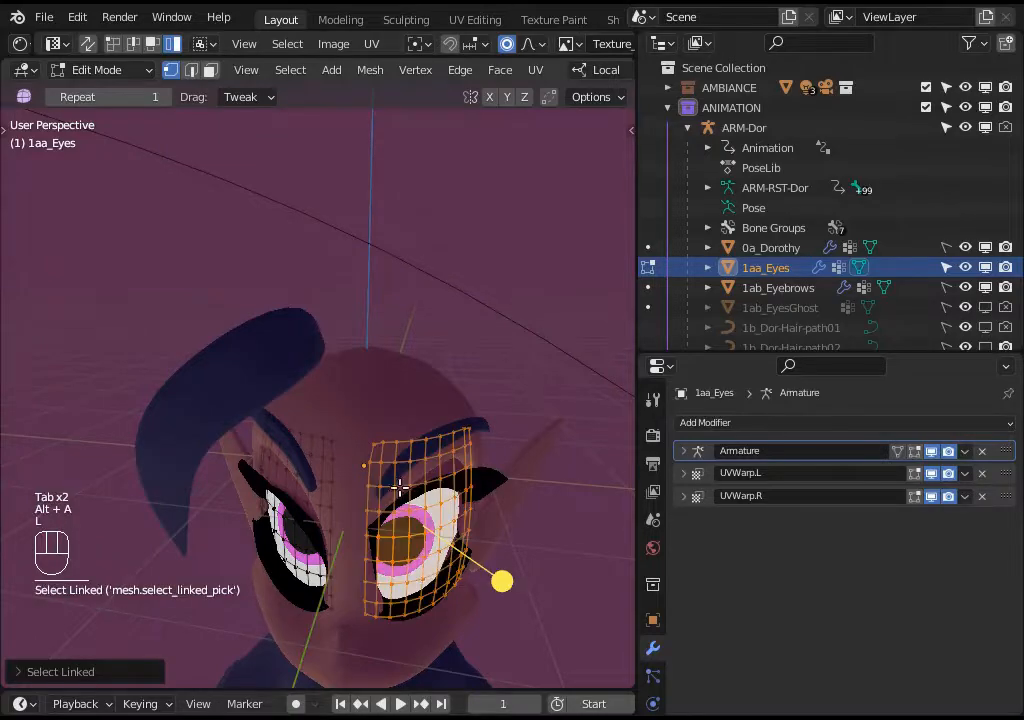
key("alt+a")
key("l")
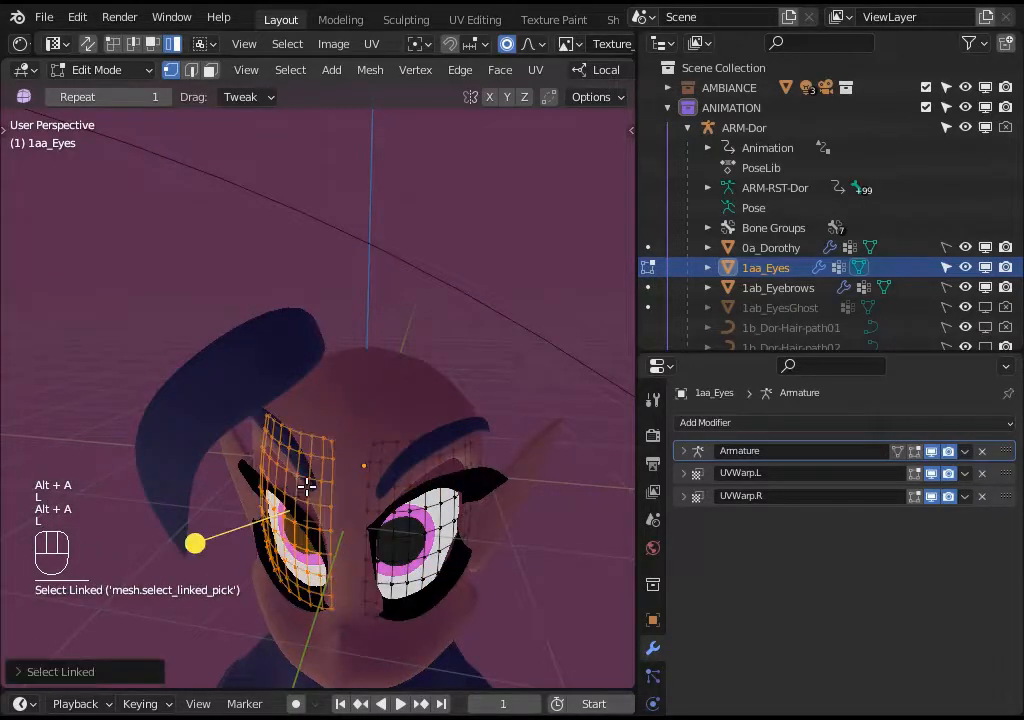
key("alt+a")
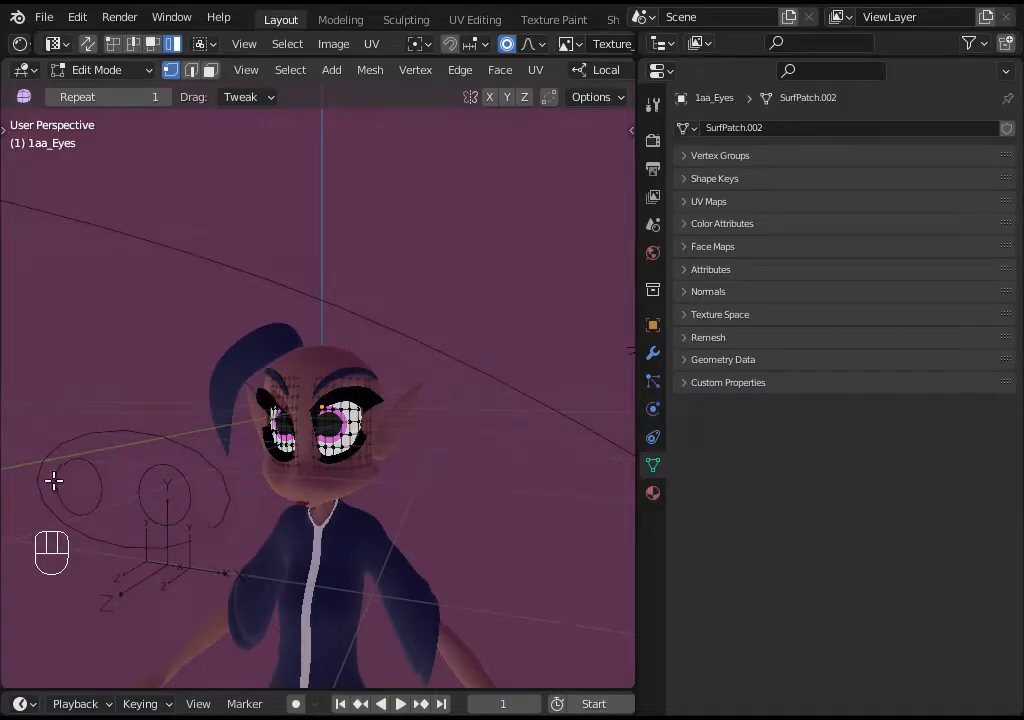
- Select all vertices of the eyes mesh and reveal a UV Editor above the viewport with all UVs selected
scroll(297, 505, "up", 2)
scroll(384, 530, "up", 1)
middle_click_drag(297, 505, 373, 484, "shift")
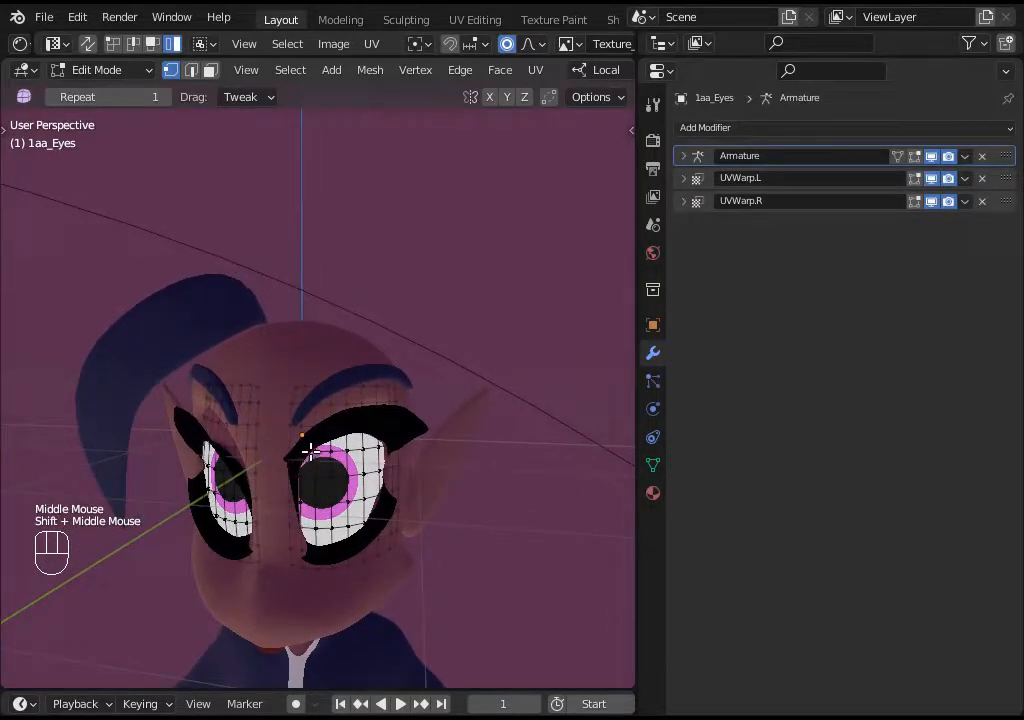
key("a")
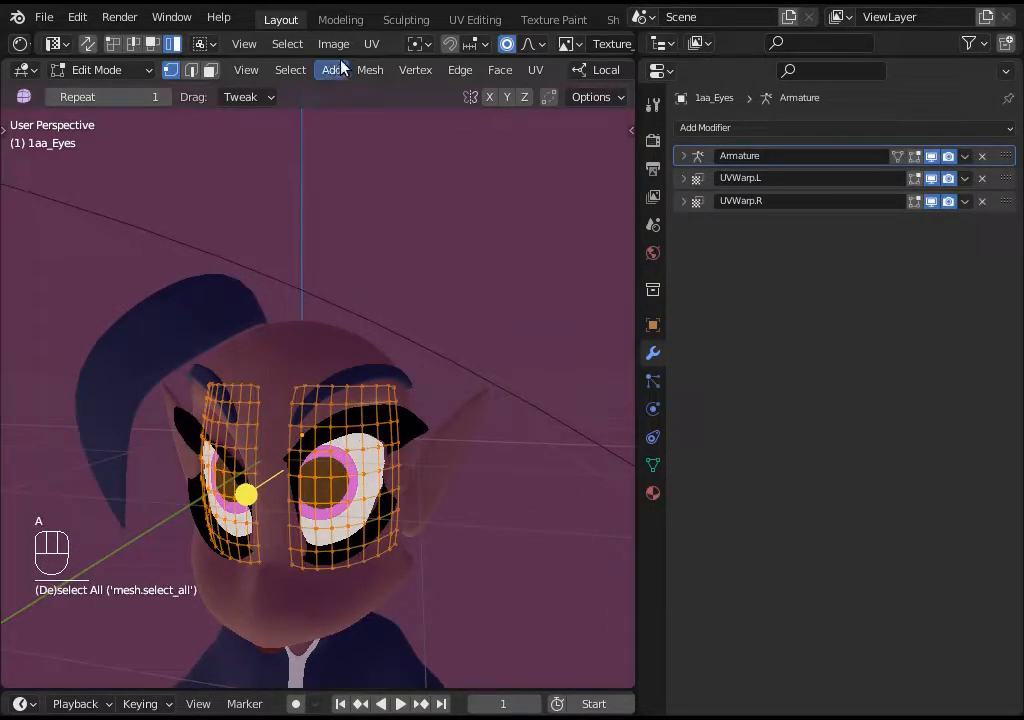
left_click_drag(344, 58, 350, 335)
left_click(55, 43)
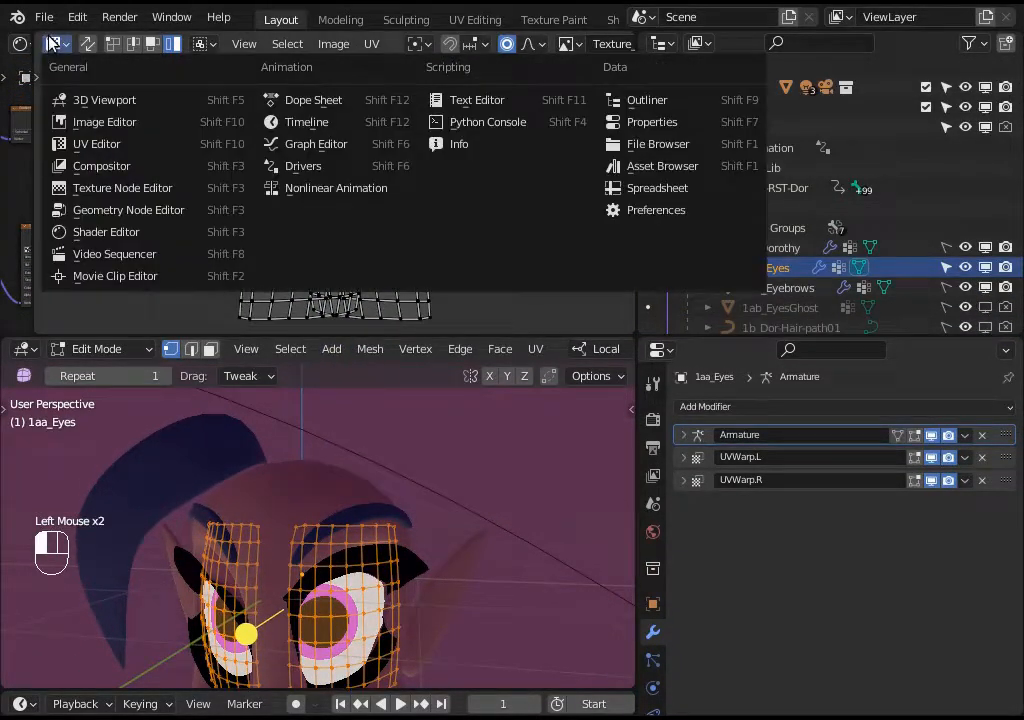
left_click(92, 146)
key("a")
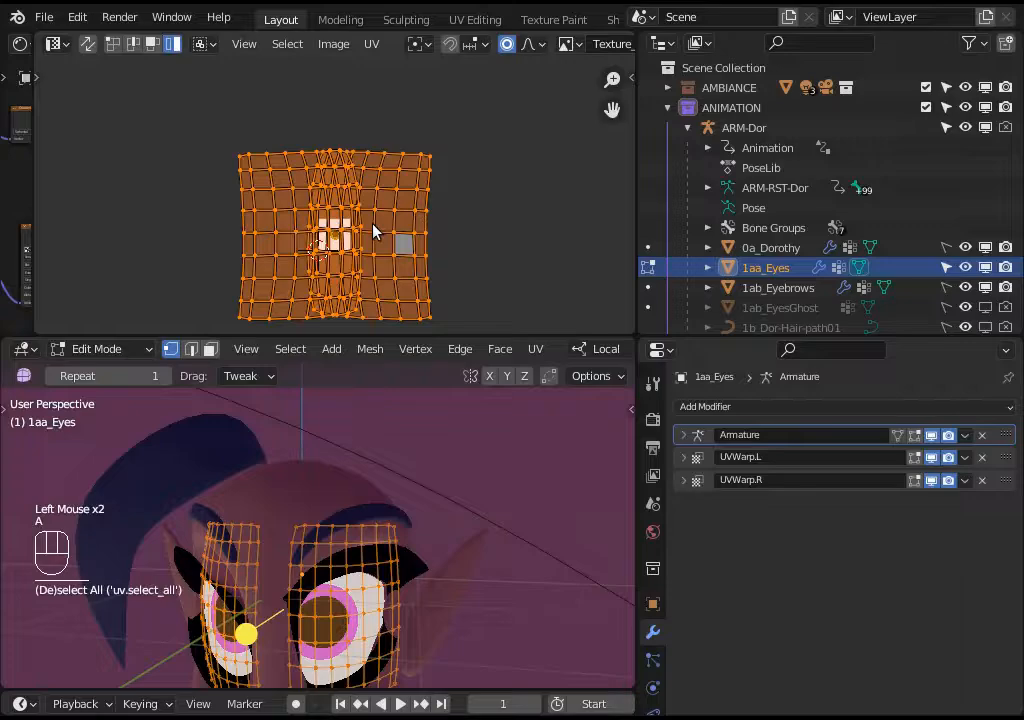
- Select only the linked geometry of the character's left eye and examine its UV island over the eye texture
key("alt+a")
key("alt+a")
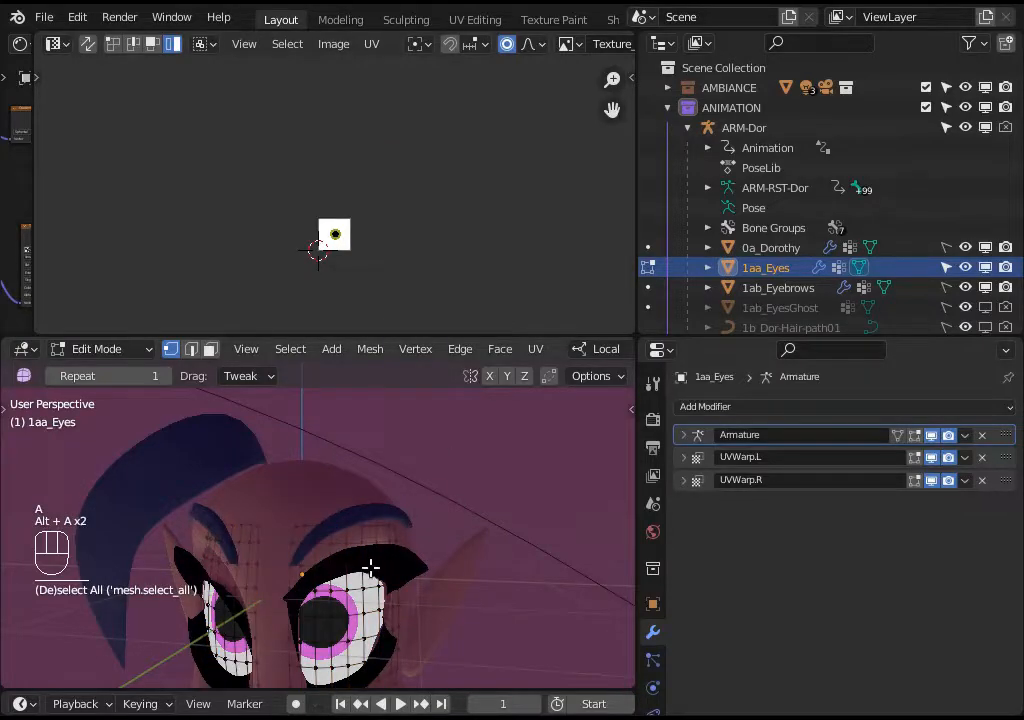
key("l")
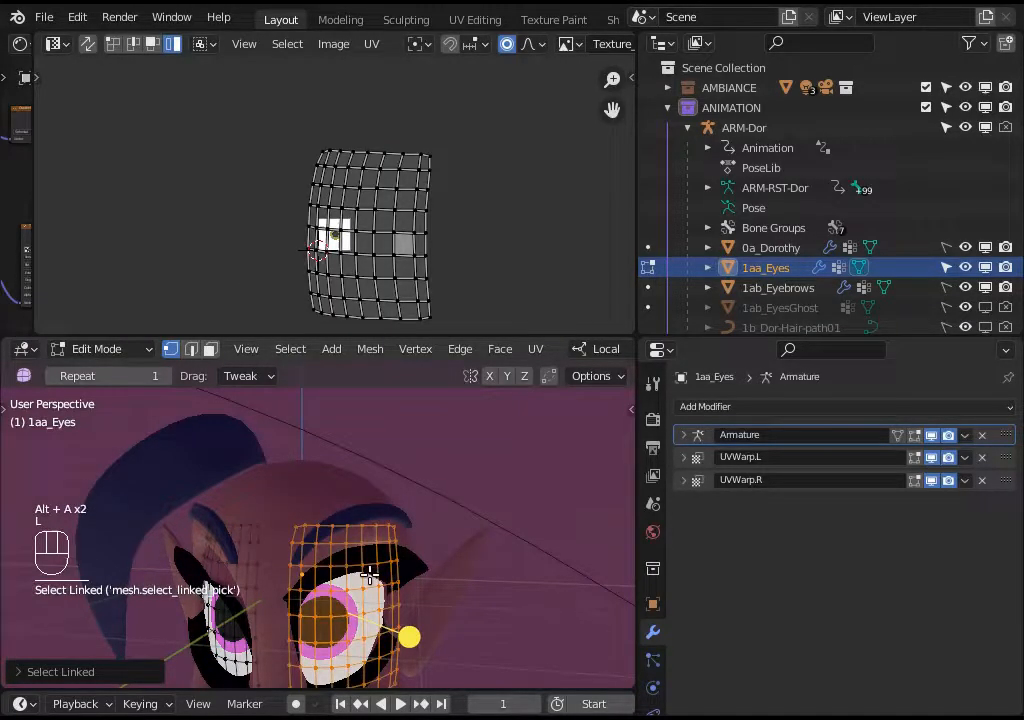
middle_click_drag(399, 543, 401, 538, "shift")
key("l")
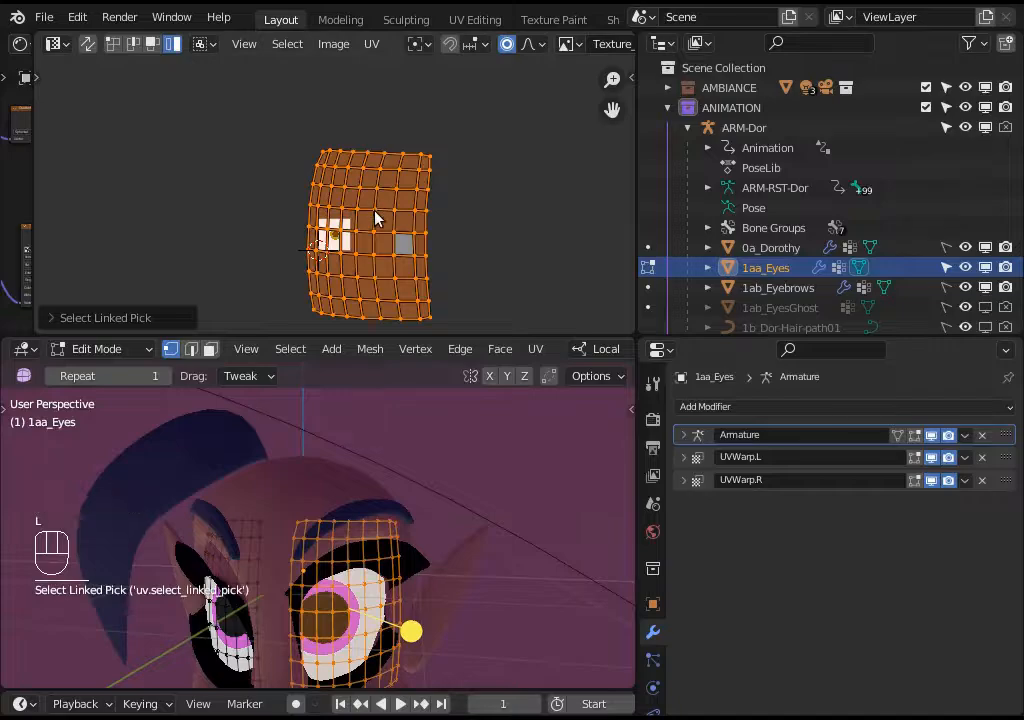
key("alt+a")
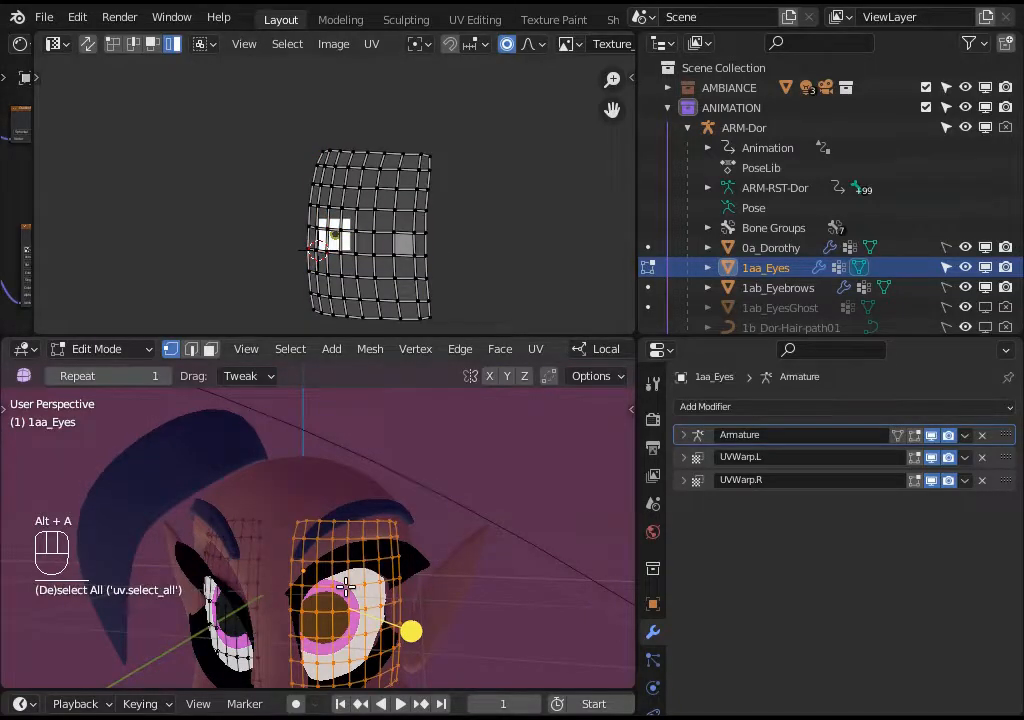
key("l")
- Select only the linked geometry of the character's right eye and examine its UV island over the eye texture
key("alt+a")
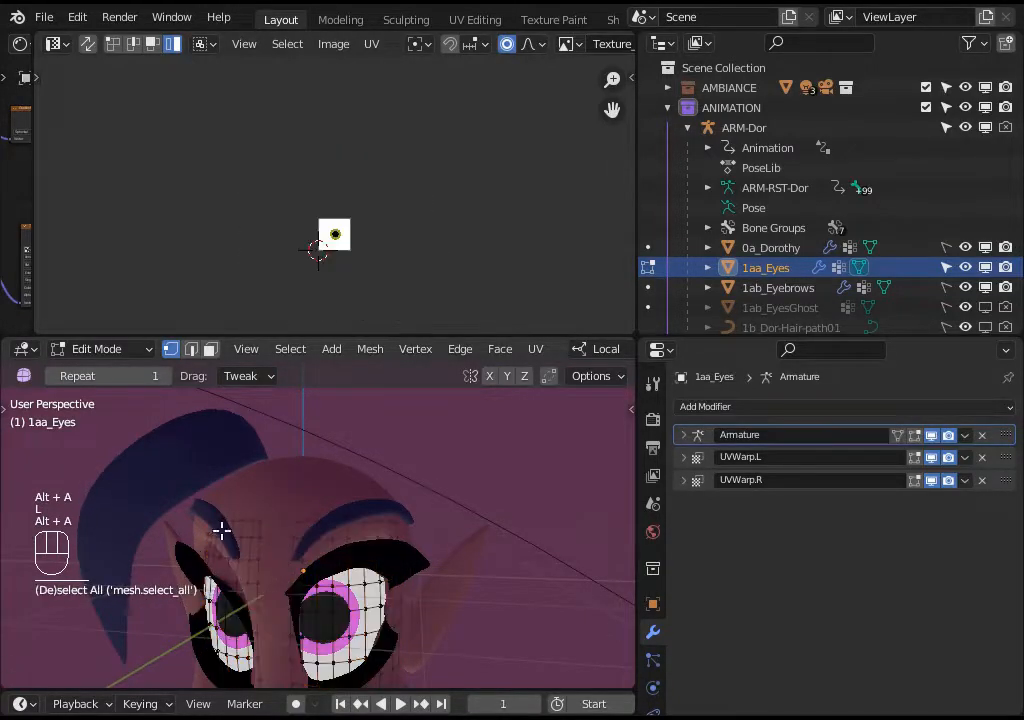
key("l")
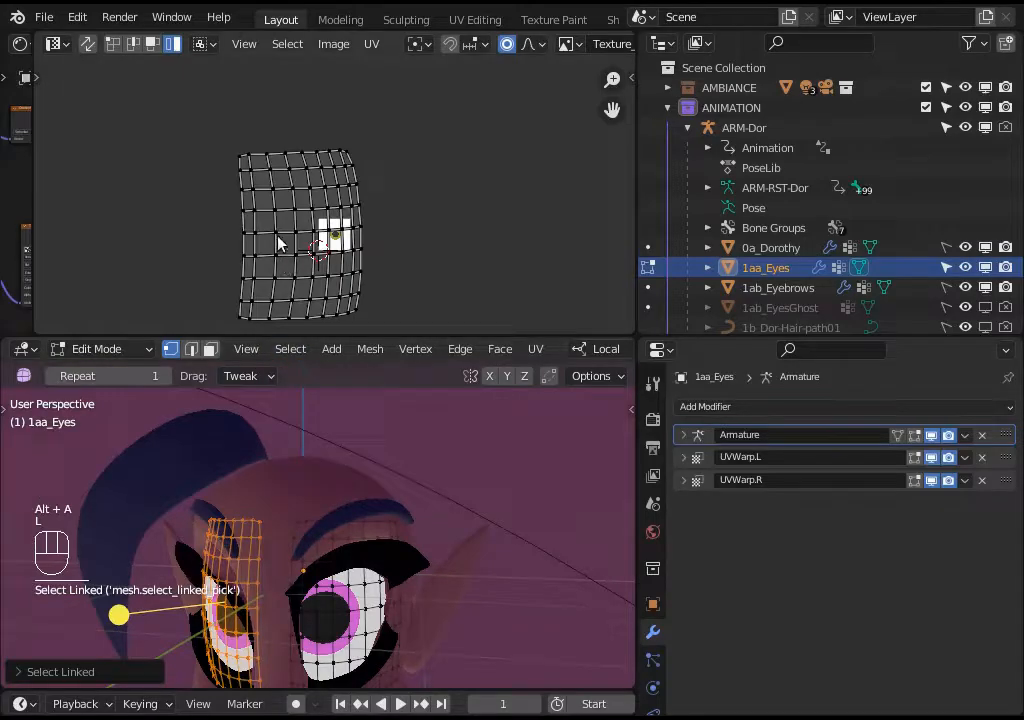
key("l")
key("alt+a")
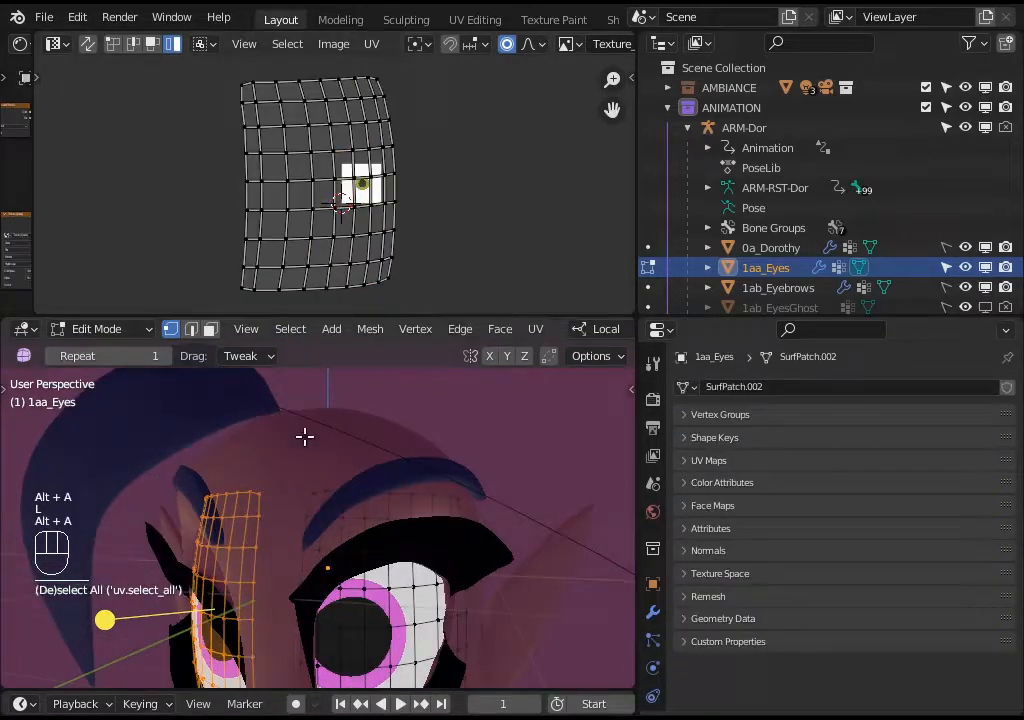
- Select the geometry of both eyes and examine how their UV islands overlap around the pupil texture
key("a")
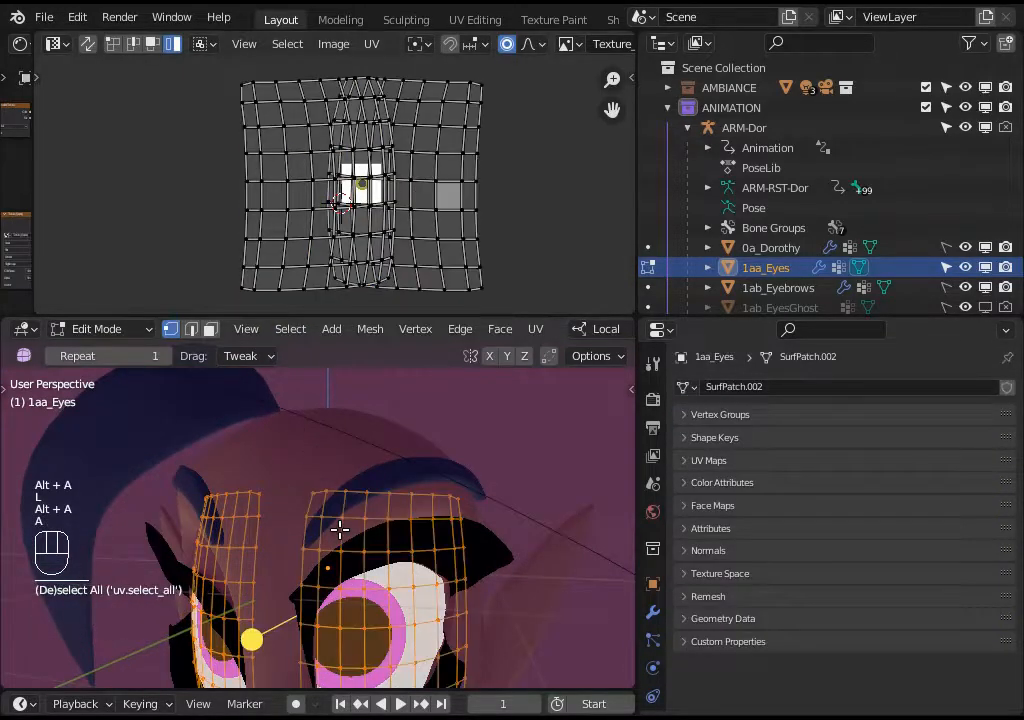
scroll(362, 208, "up", 3)
scroll(362, 208, "down", 2)
scroll(365, 215, "up", 4)
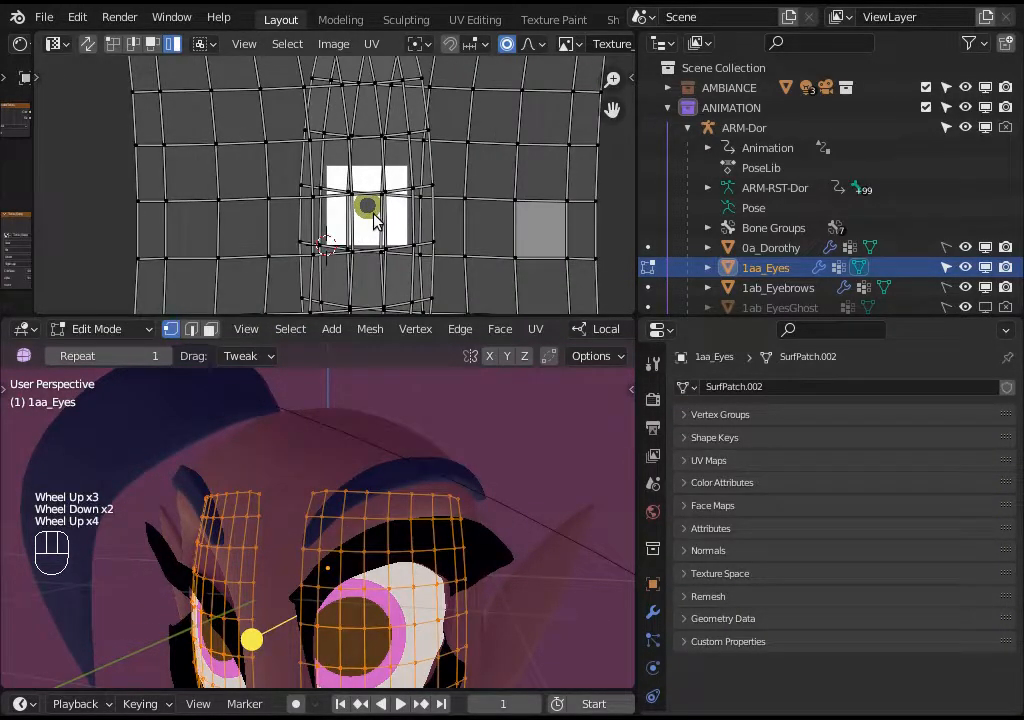
scroll(376, 222, "down", 1)
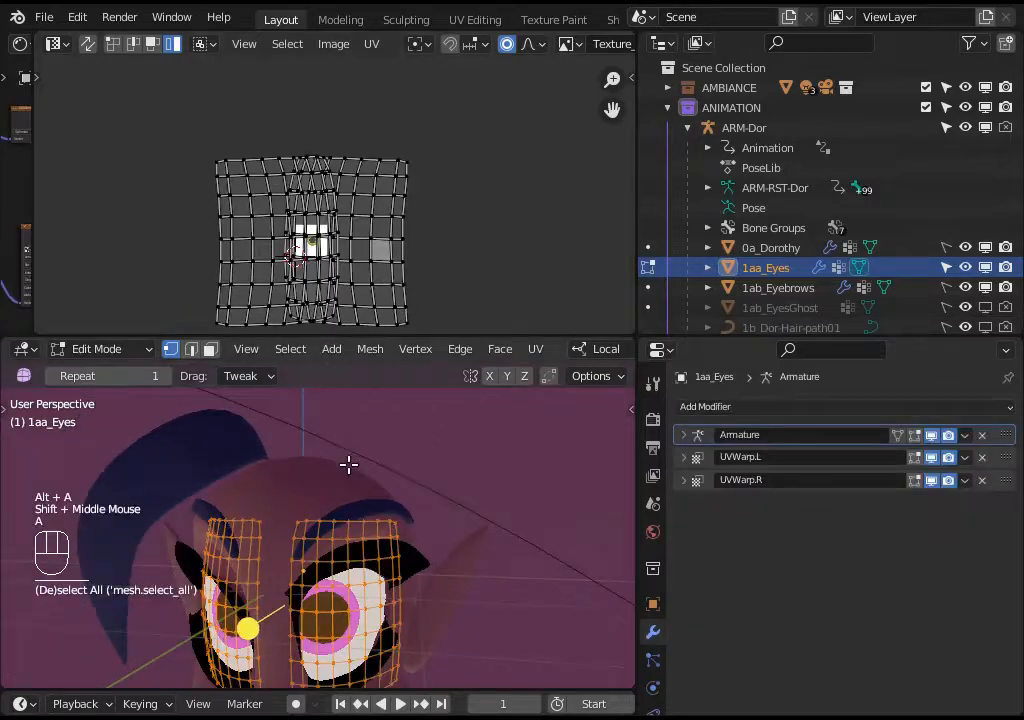
key("a")
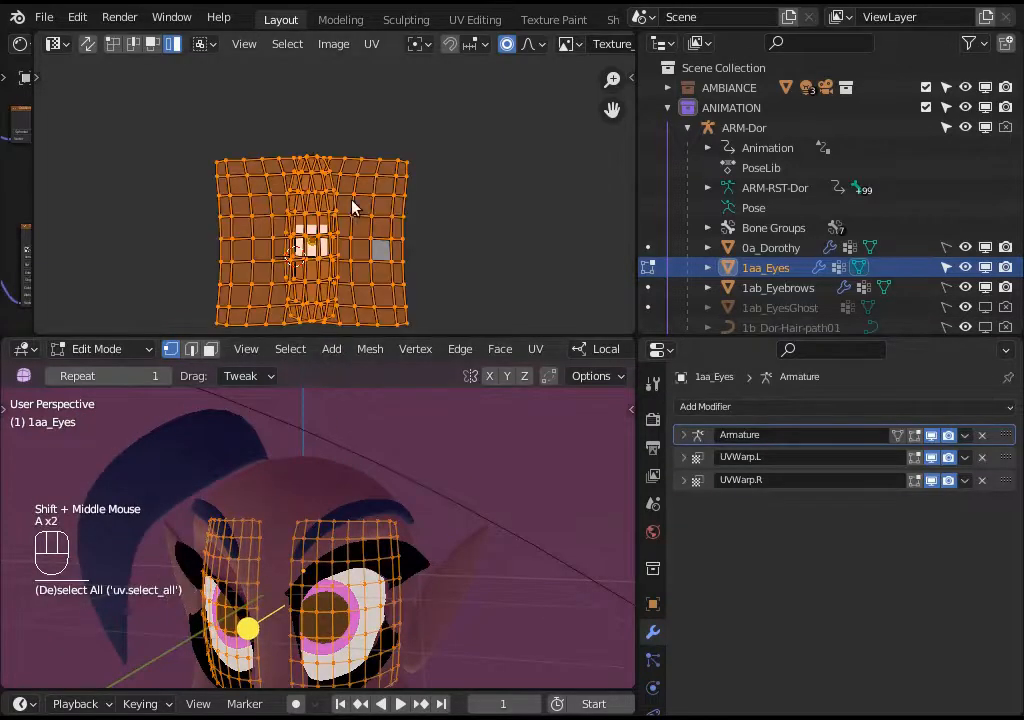
- Choose UVMap_Pupil-1for2 as the active UV map in the UV Editor
scroll(550, 44, "down", 8)
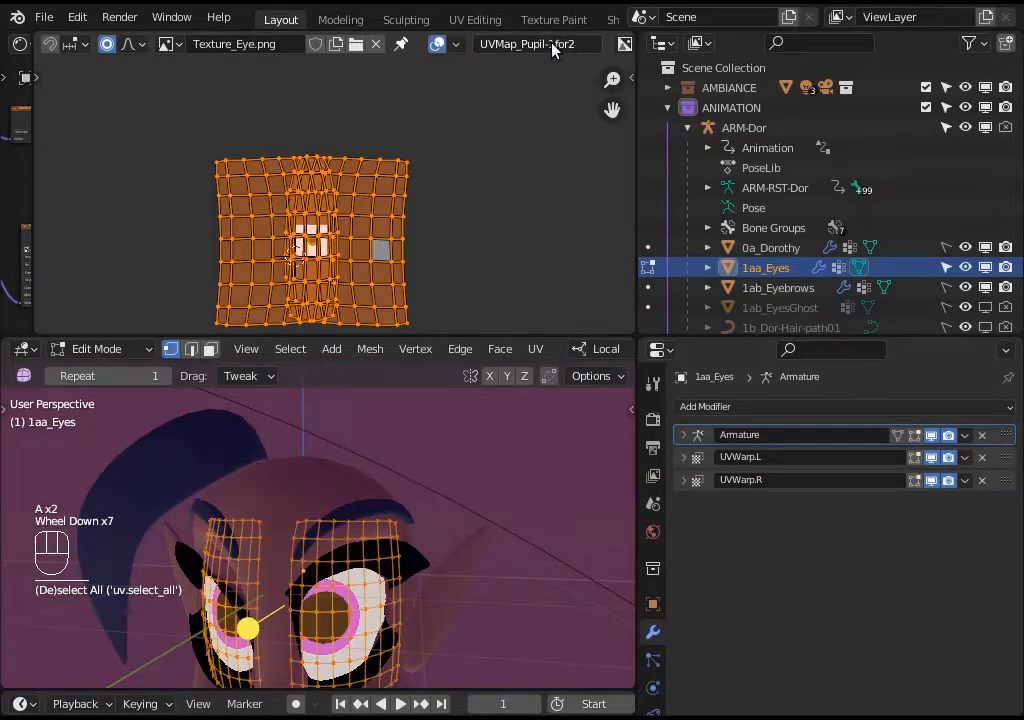
left_click(495, 44)
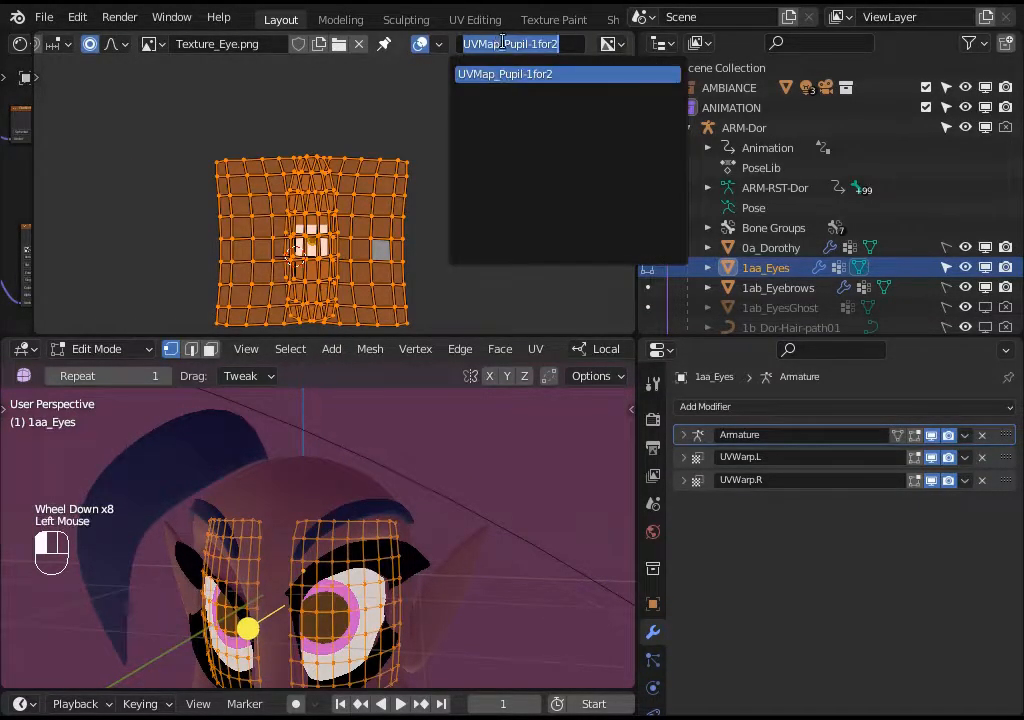
left_click(459, 44)
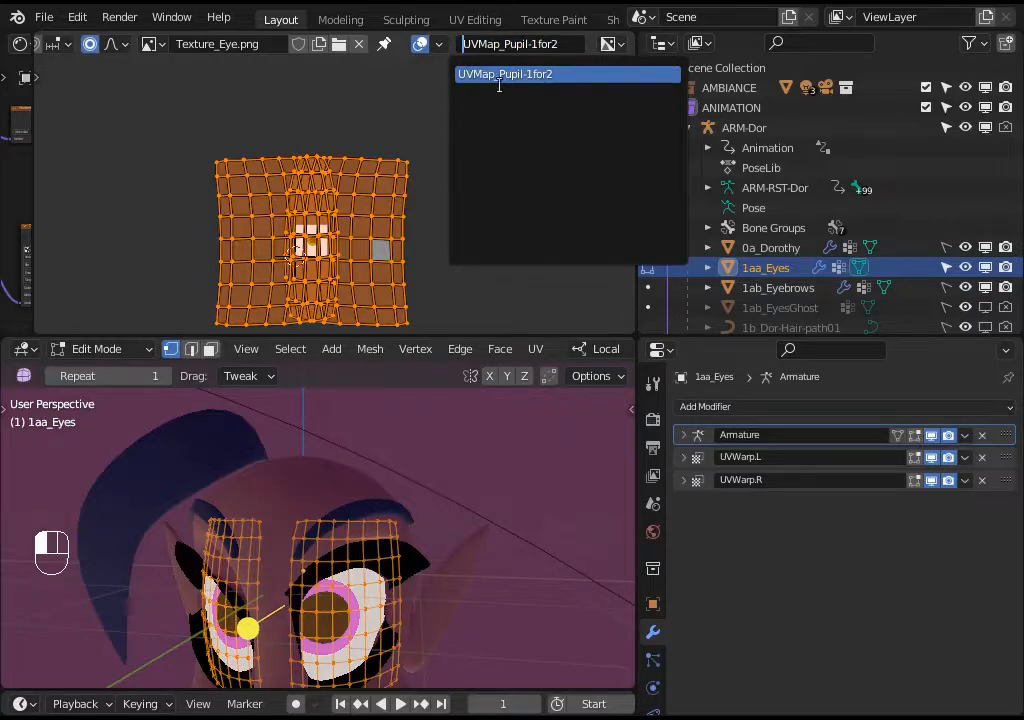
left_click(496, 76)
- Show the UV Maps list in the eyes mesh's object data properties
scroll(652, 640, "down", 3)
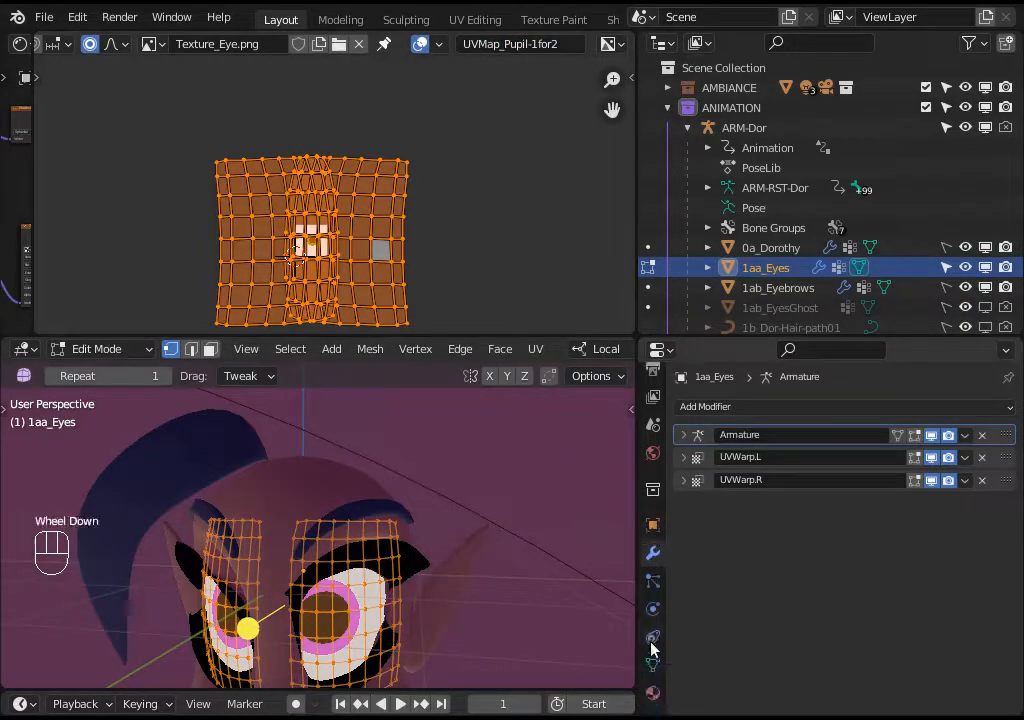
left_click(652, 664)
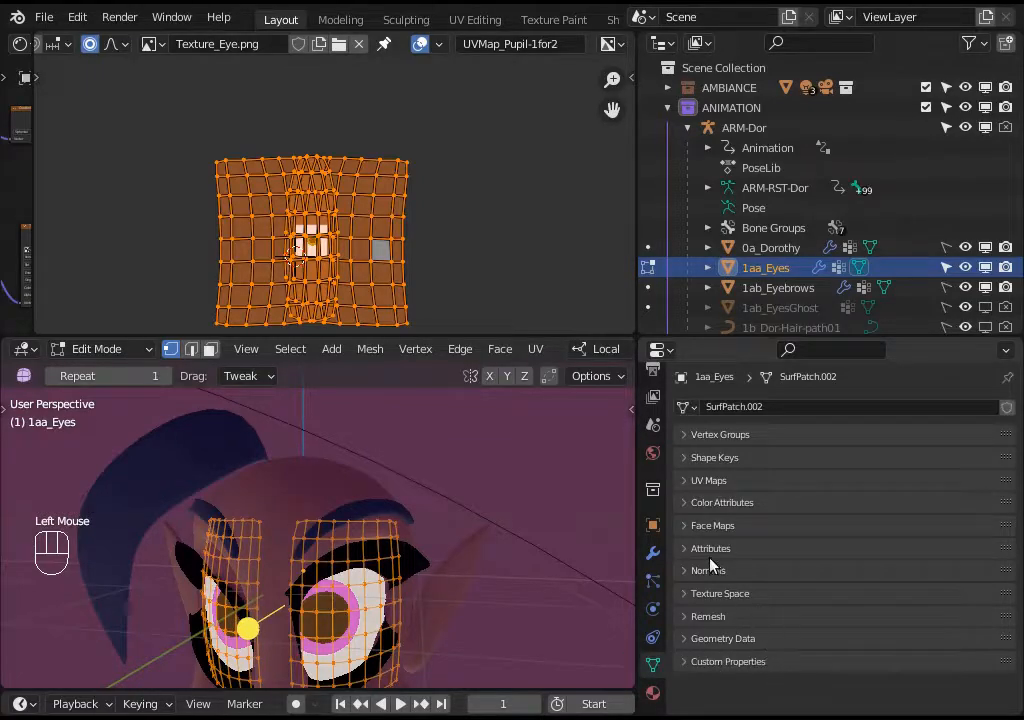
left_click(712, 481)
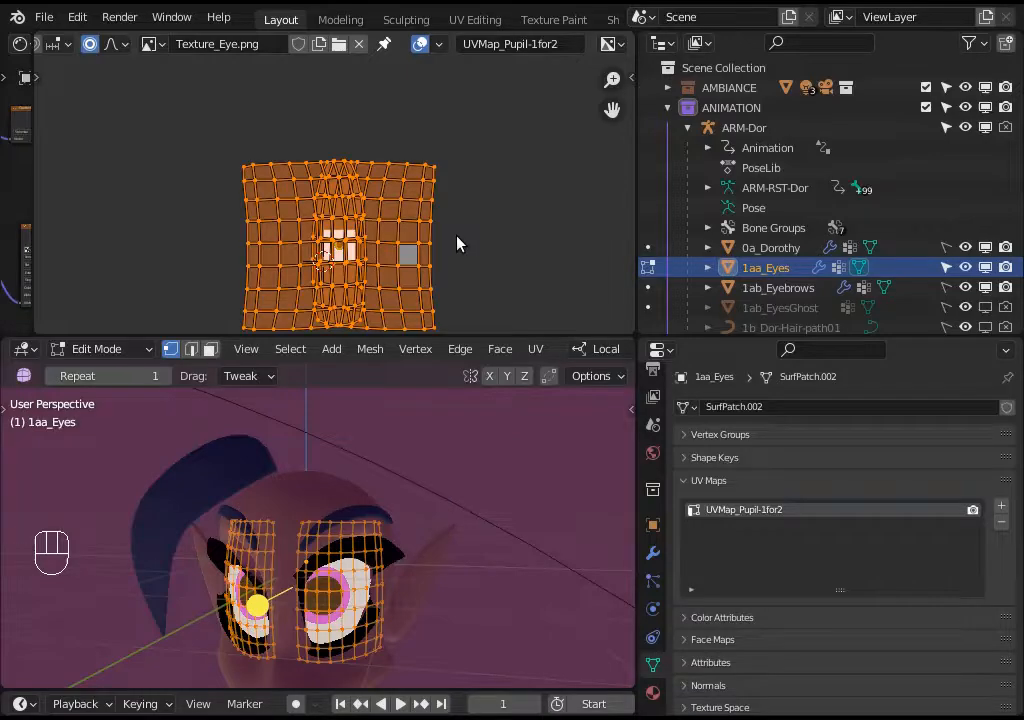
- Deselect the eyes geometry and inspect the bare Texture_Eye.png image up close in the UV Editor
key("alt+a")
key("alt+a")
scroll(358, 262, "up", 3)
middle_click_drag(364, 288, 363, 257, "shift")
scroll(393, 245, "up", 2)
scroll(365, 240, "up", 1)
scroll(357, 246, "down", 1)
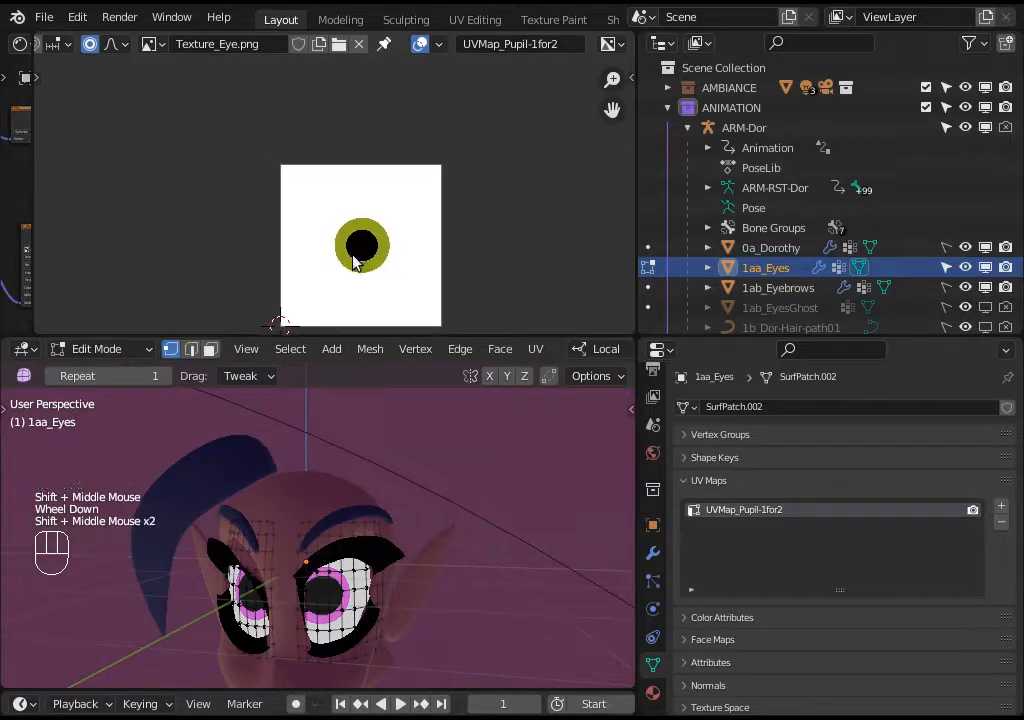
- Select all of the eyes mesh and view its full UV layout over Texture_Eye.png
key("a")
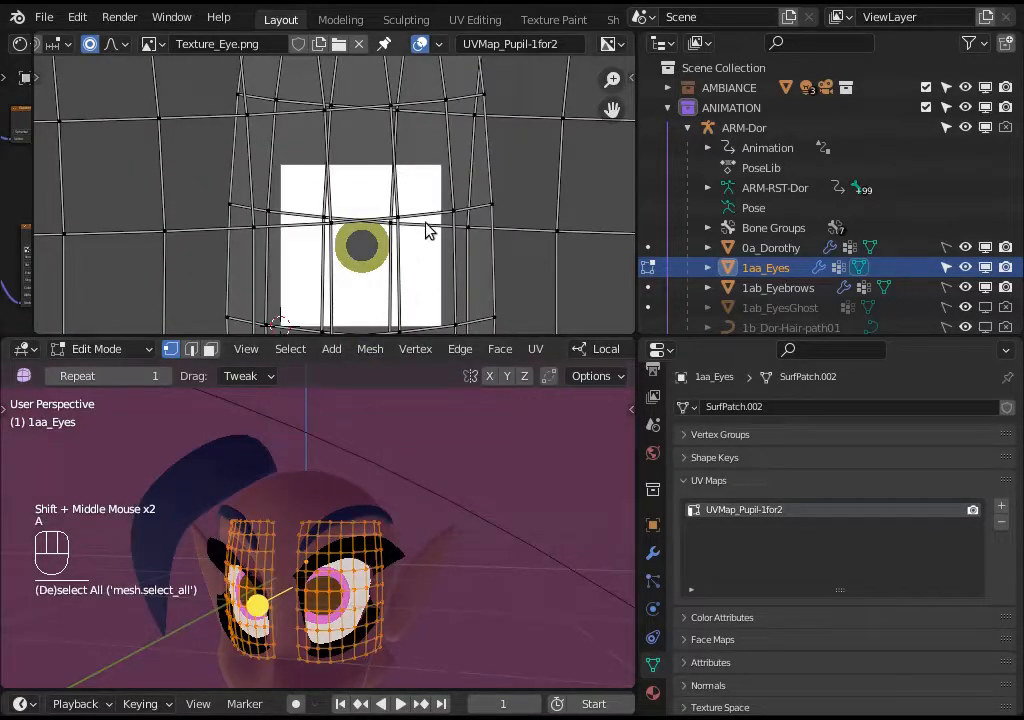
scroll(350, 222, "down", 3)
scroll(357, 224, "down", 1)
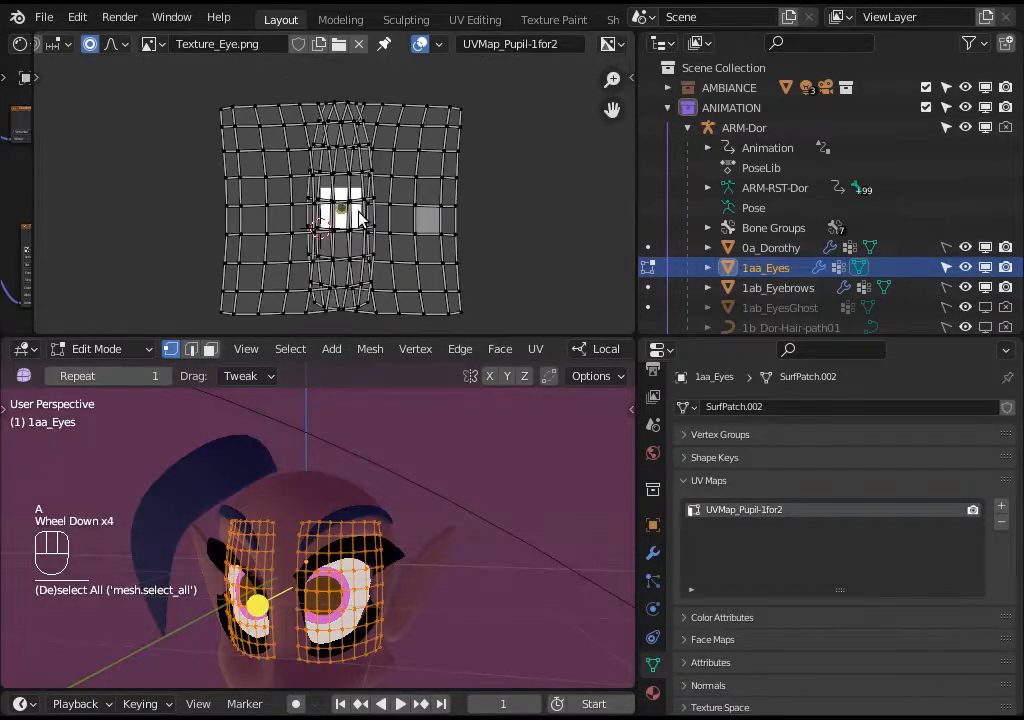
- Clear the eyes mesh selection and examine Texture_Eye.png closely with no UVs shown over it
key("alt+a")
key("alt+a")
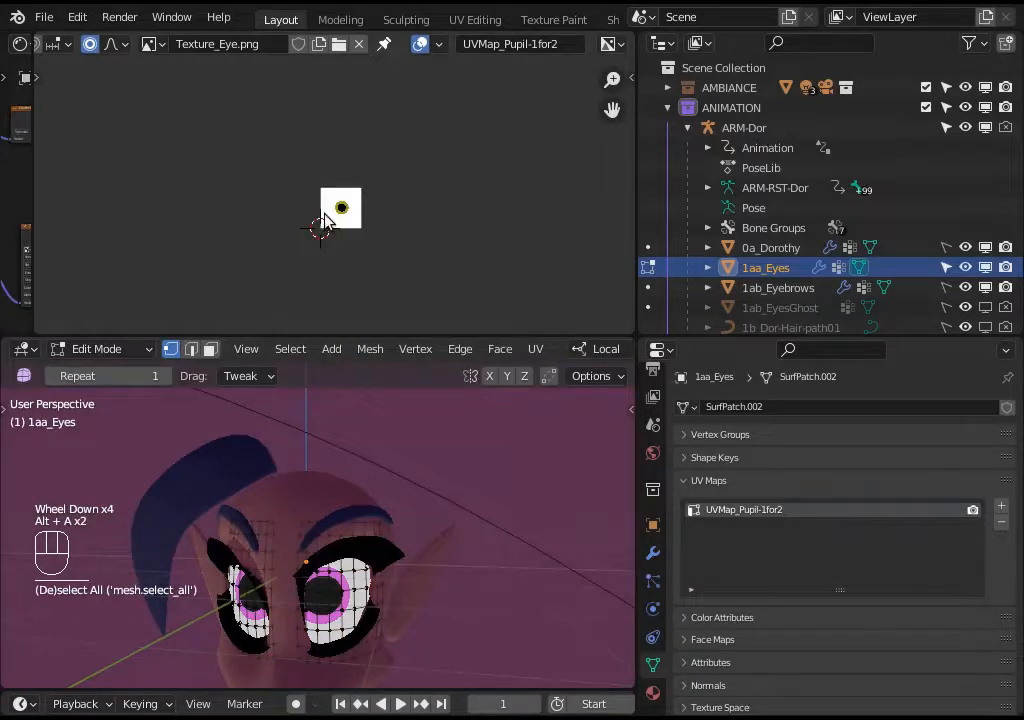
scroll(345, 230, "up", 3)
scroll(350, 238, "up", 1)
scroll(355, 255, "down", 1)
scroll(355, 258, "up", 1)
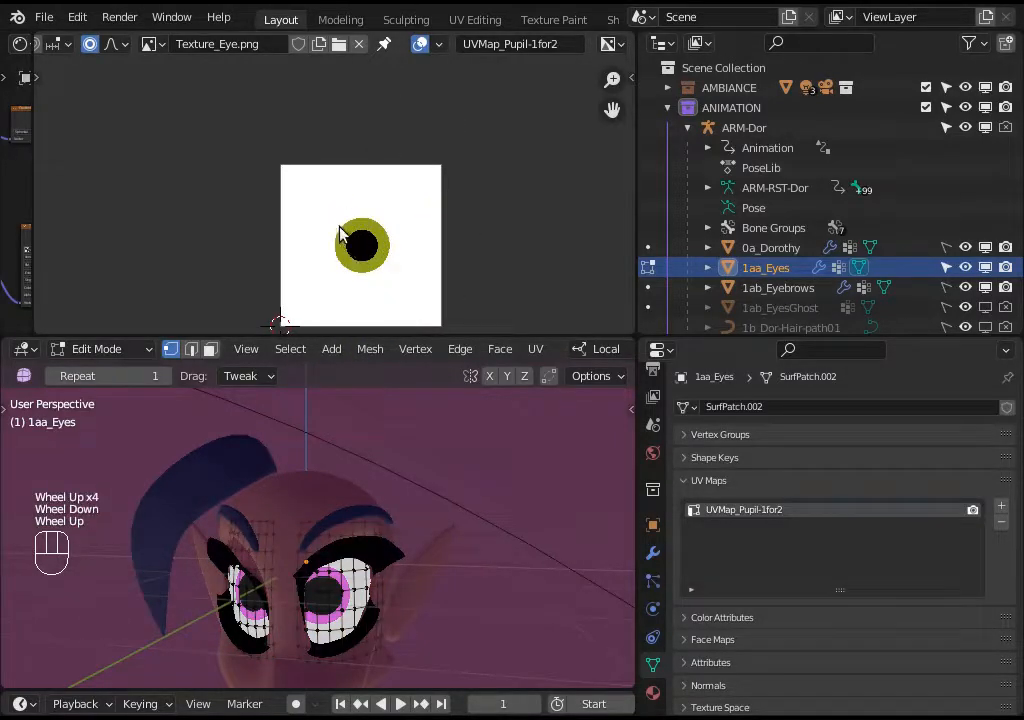
scroll(358, 248, "down", 1)
key("b")
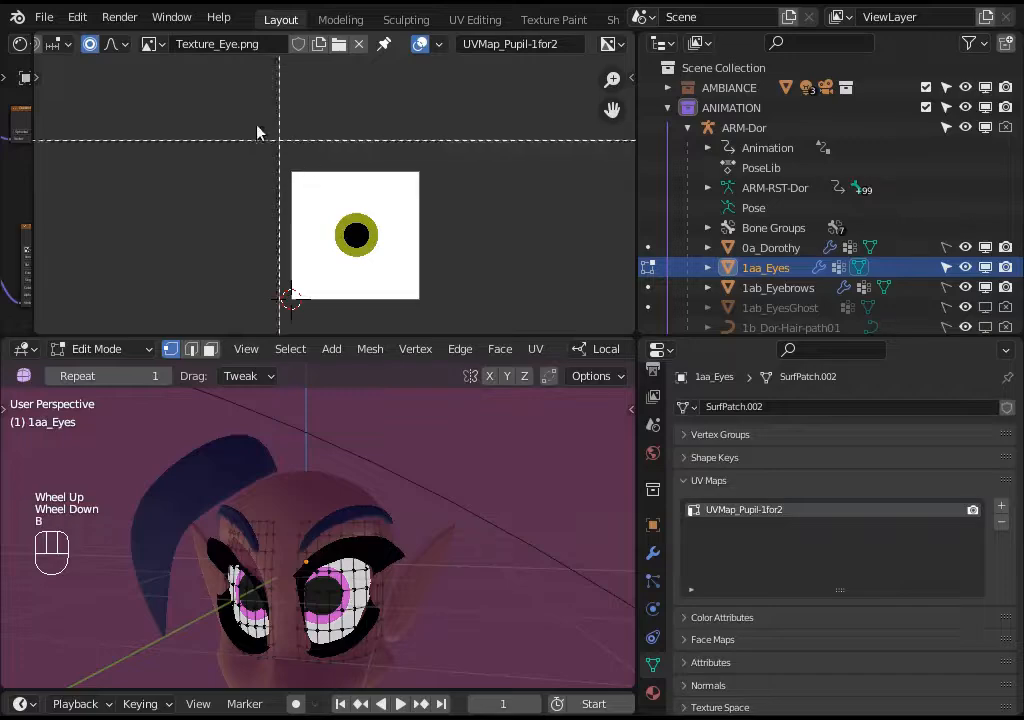
left_click_drag(256, 165, 432, 322)
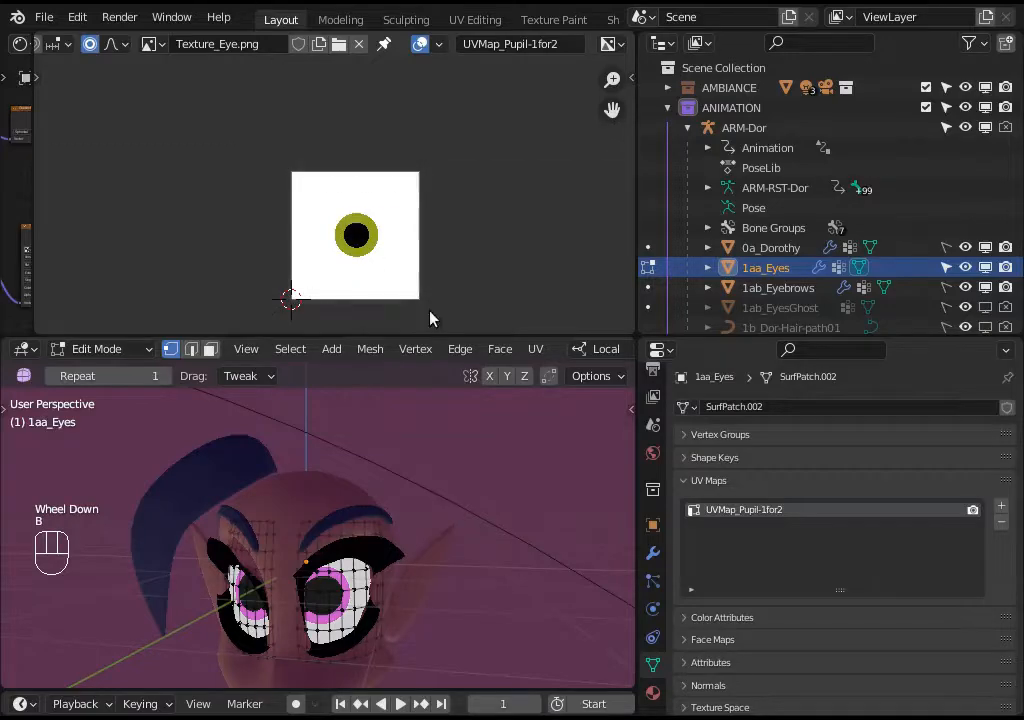
- Choose Texture_Eye.png from the available images as the one displayed in the UV Editor
left_click(150, 45)
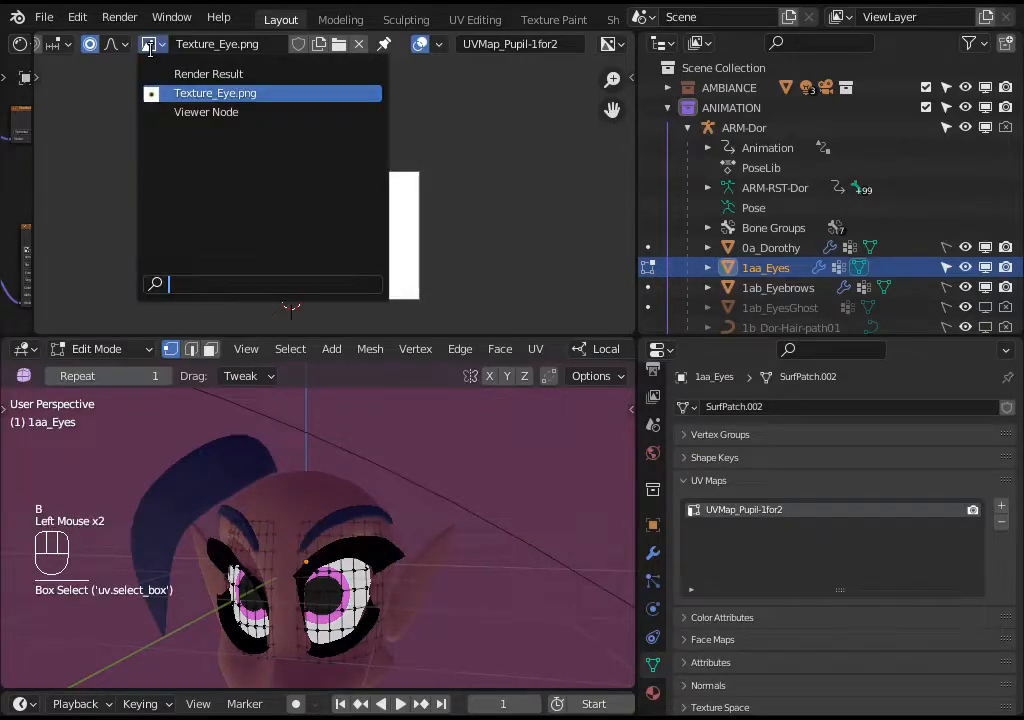
left_click(229, 93)
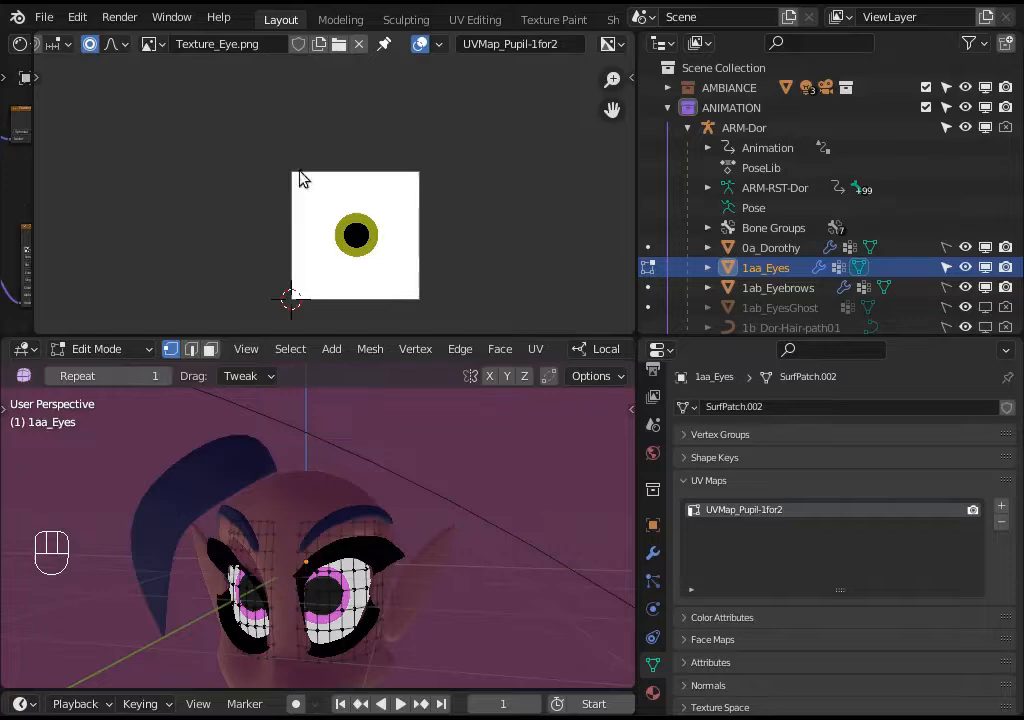
middle_click_drag(300, 177, 286, 217, "shift")
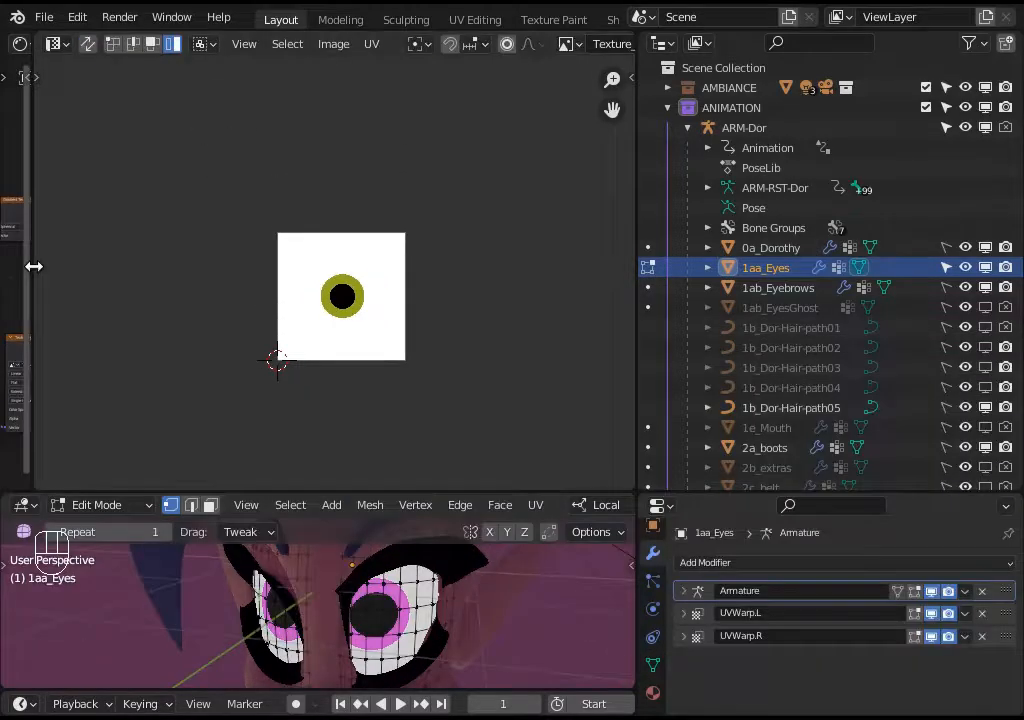
- Widen the Shader Editor to reveal the MAT-Dor-EyesBase nodes and show the material properties of 1aa_Eyes
left_click_drag(34, 267, 540, 290)
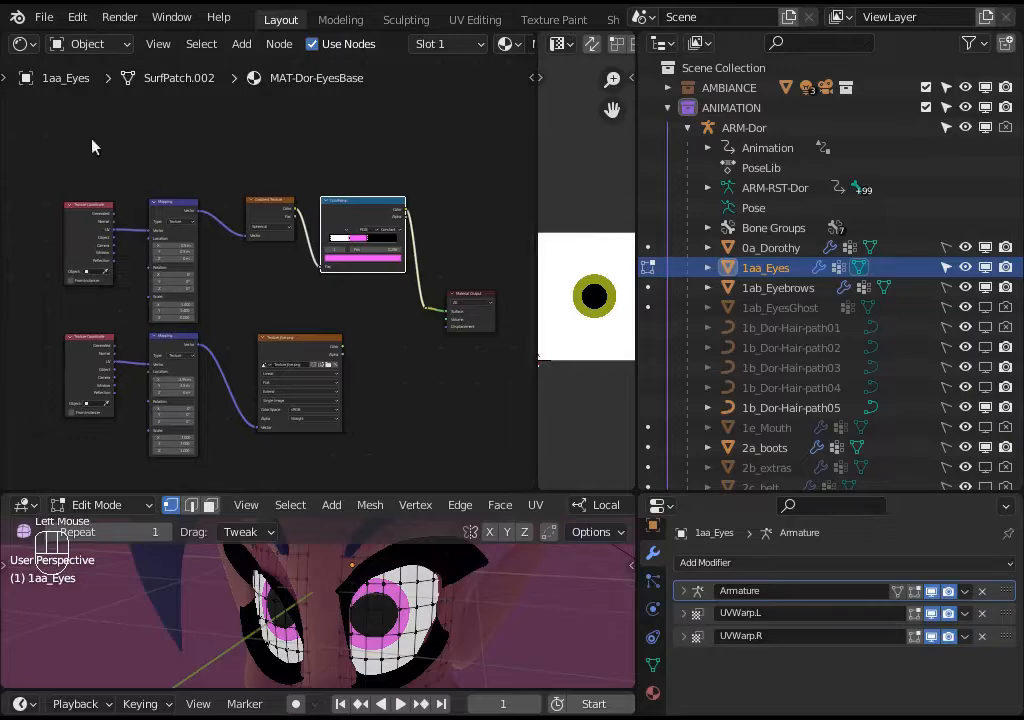
middle_click_drag(155, 265, 145, 260, "shift")
left_click(20, 44)
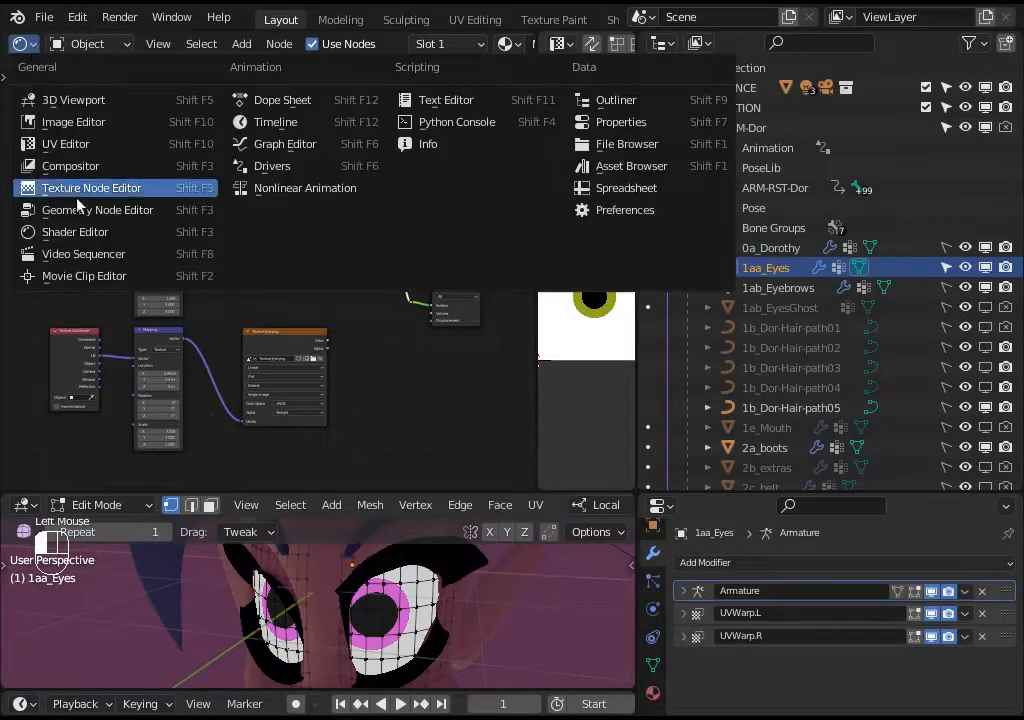
left_click(66, 232)
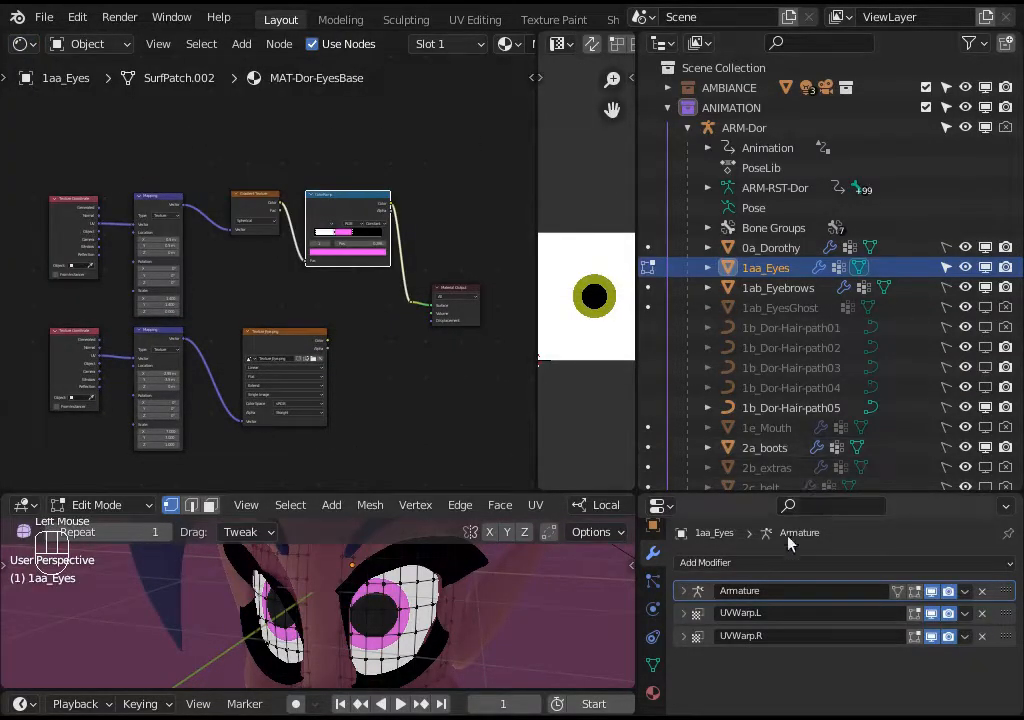
left_click(653, 693)
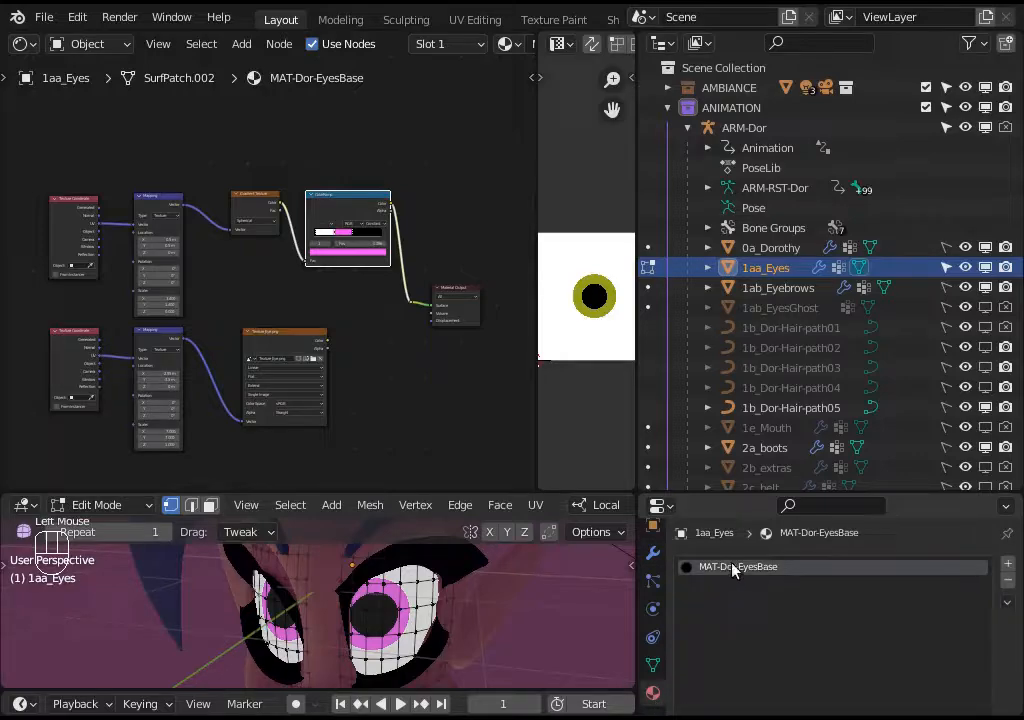
left_click(777, 268)
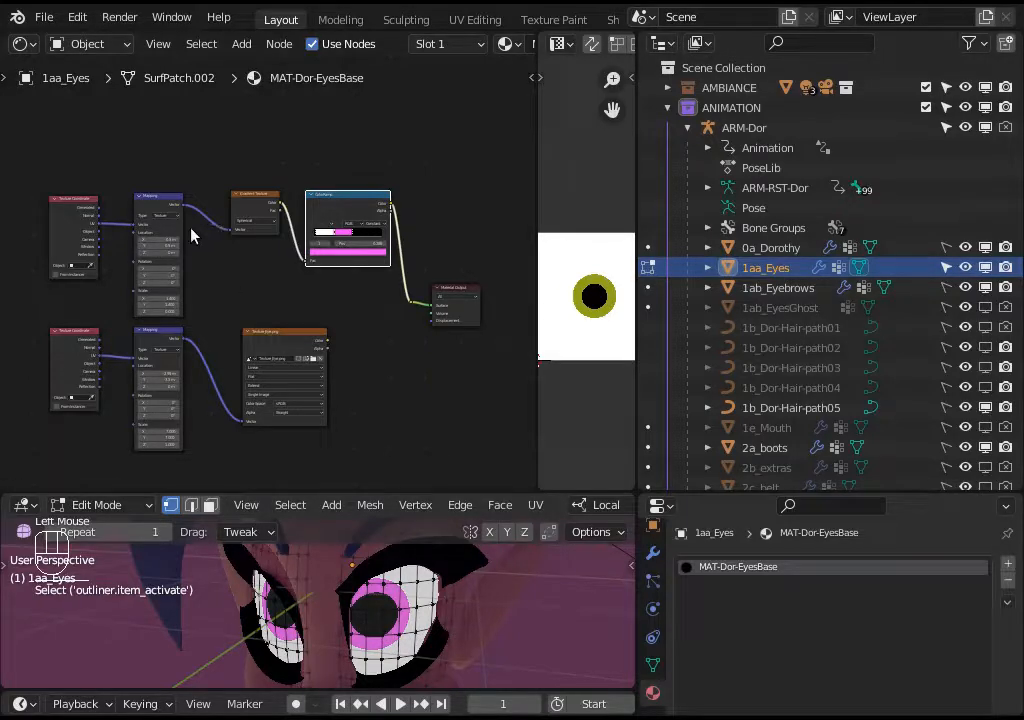
- Select the Texture Coordinate, Mapping and Texture_Eye.png nodes of the image-based chain to point out that setup
middle_click_drag(193, 236, 192, 320, "shift")
key("alt+a")
key("b")
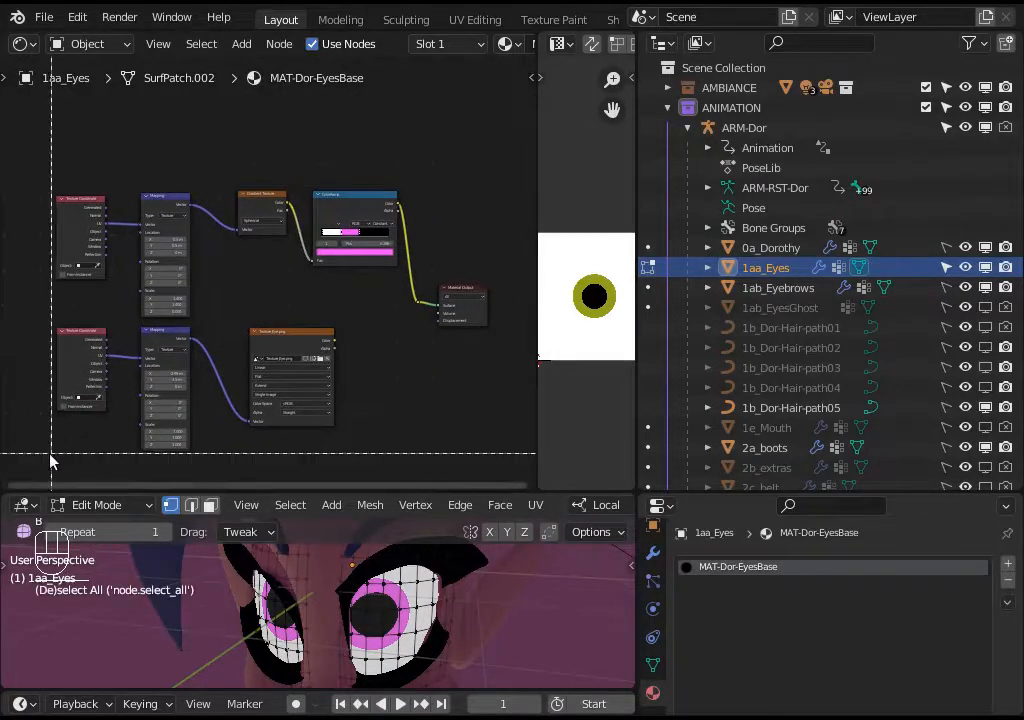
left_click_drag(51, 460, 373, 334)
key("g")
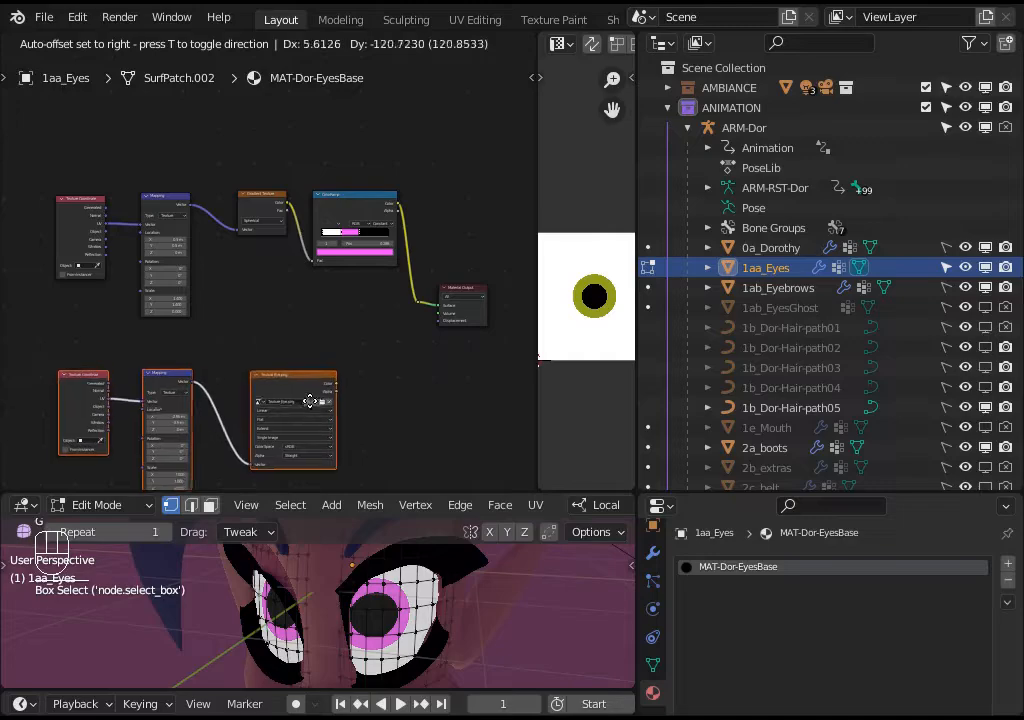
key("Escape")
key("alt+a")
key("b")
left_click_drag(62, 453, 327, 336)
key("g")
key("Escape")
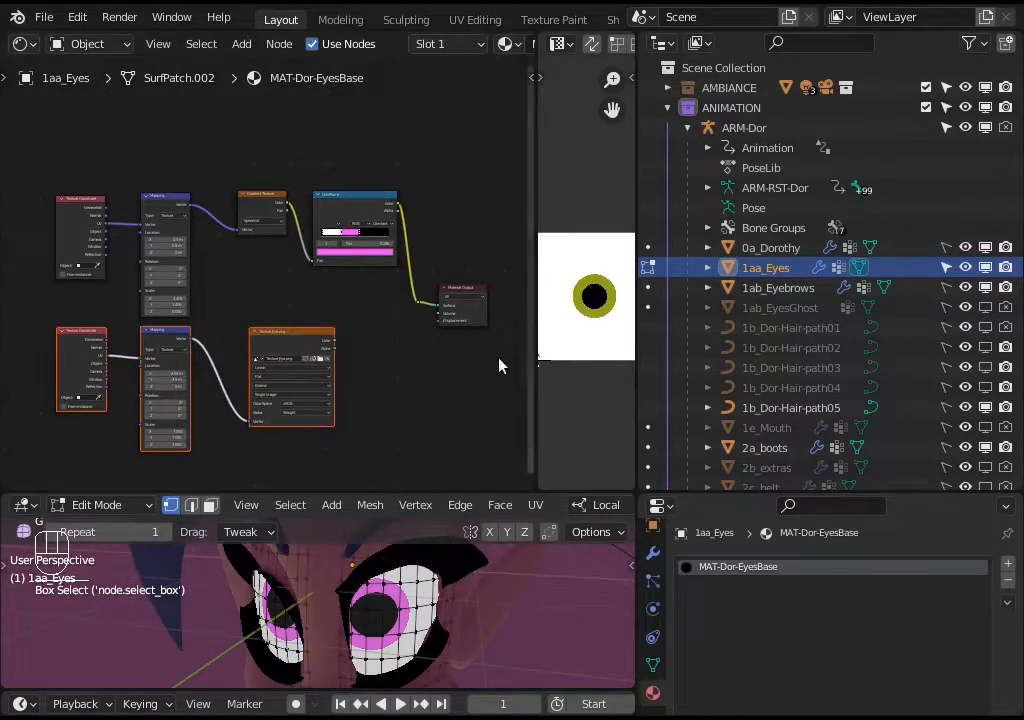
- Widen the UV Editor so the whole eye texture fits beside the shader nodes
left_click_drag(538, 245, 440, 250)
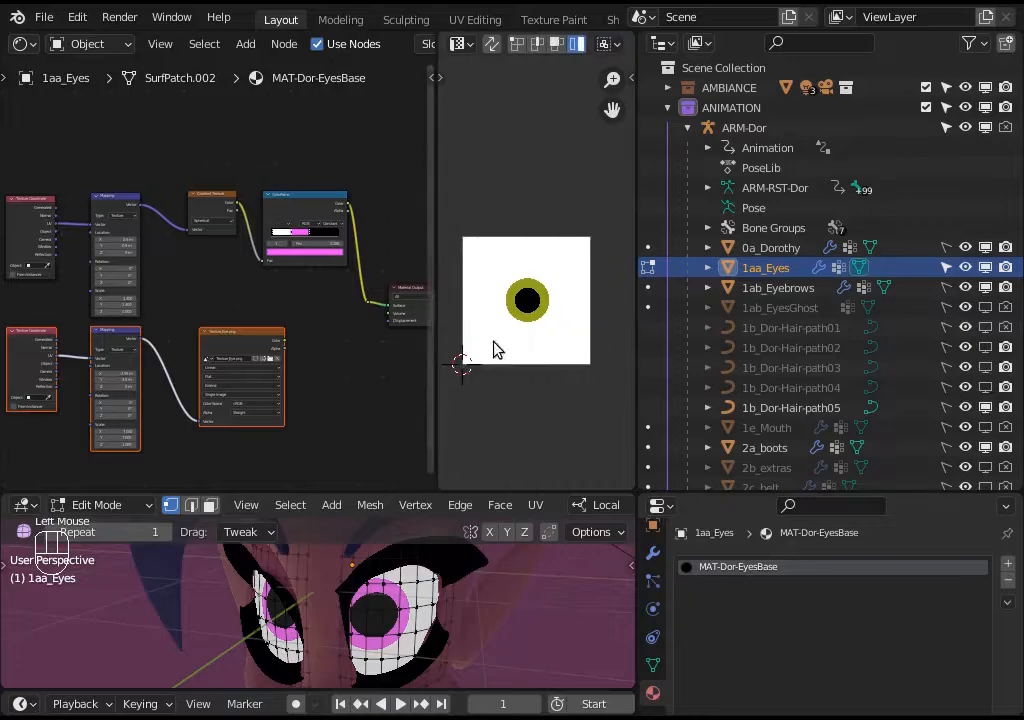
key("b")
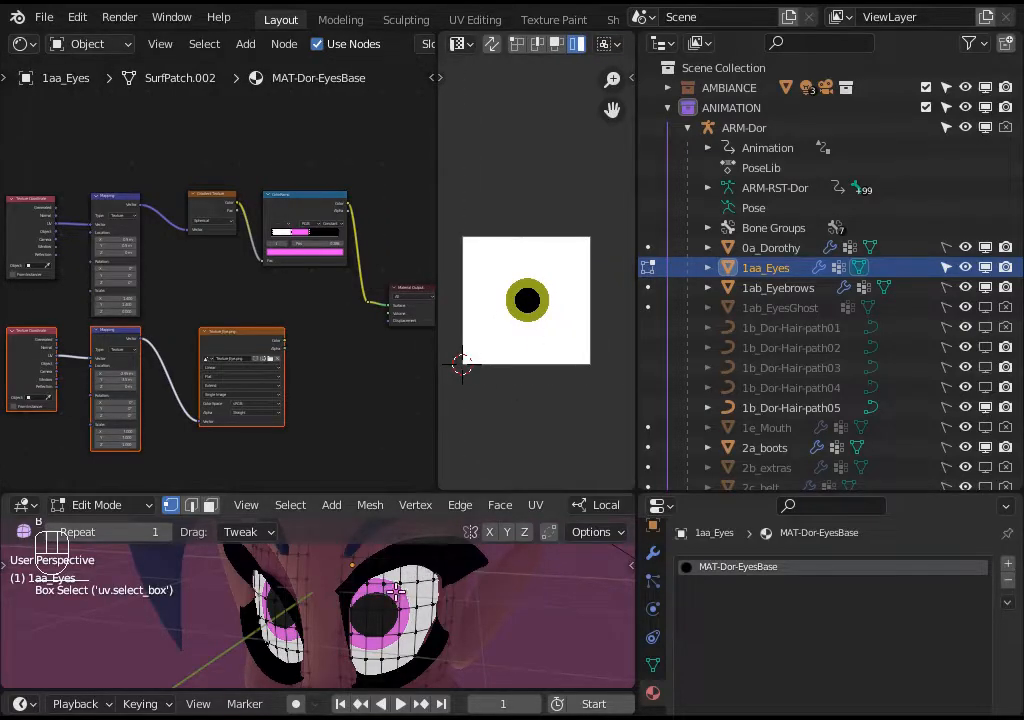
- Connect the Texture_Eye.png node's Color output to the Material Output's Surface link and view the eyes
scroll(292, 352, "up", 2)
middle_click_drag(299, 363, 238, 357, "shift")
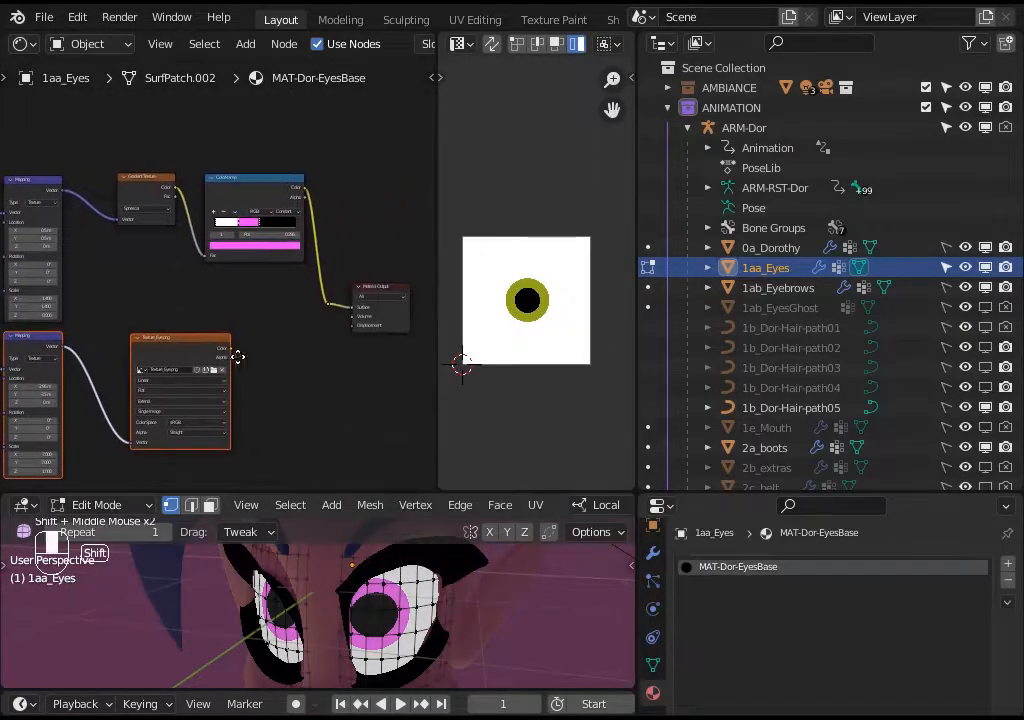
left_click_drag(240, 353, 273, 341)
left_click_drag(334, 314, 340, 307)
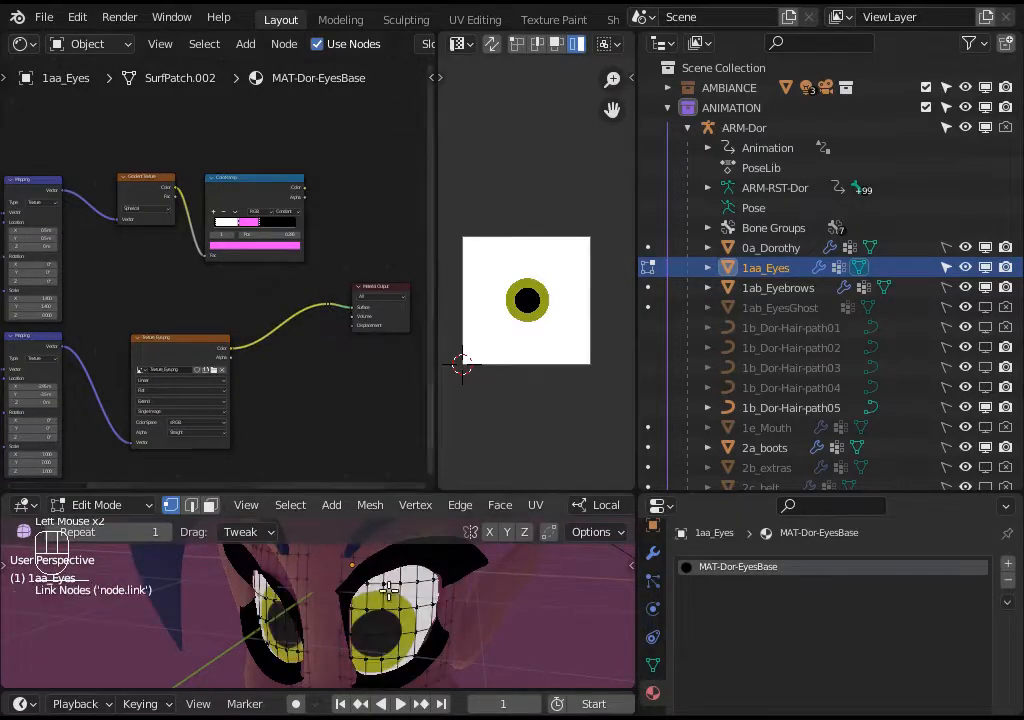
scroll(395, 606, "down", 1)
scroll(397, 608, "up", 1)
scroll(395, 609, "down", 2)
middle_click_drag(393, 610, 385, 595)
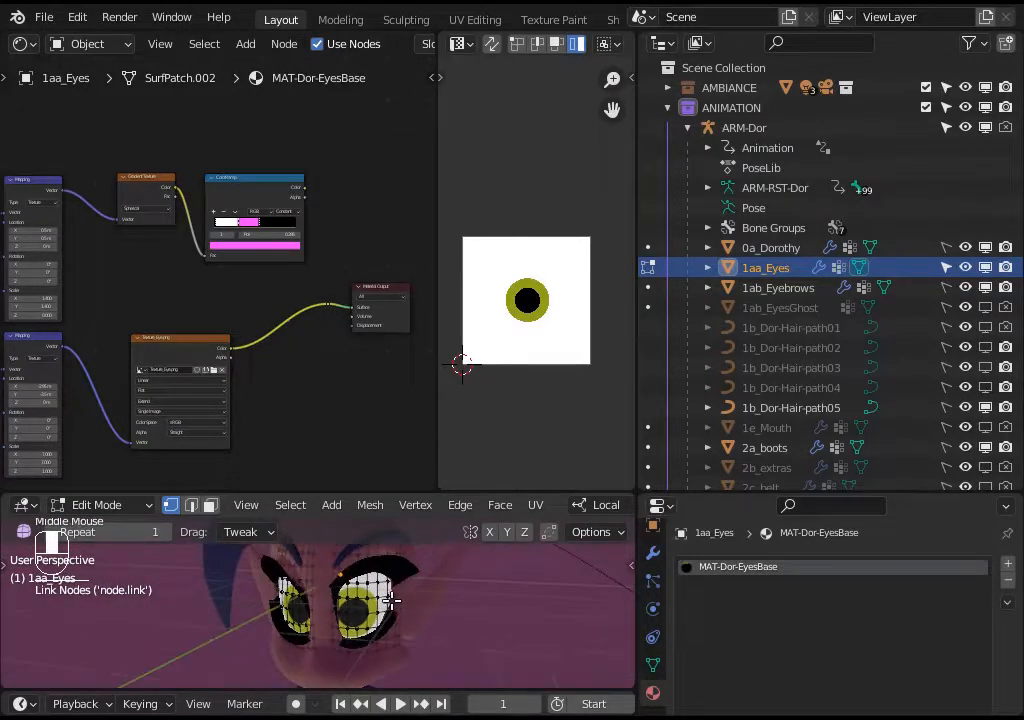
- Select the Texture_Eye.png image node and inspect its settings up close
middle_click_drag(209, 335, 276, 336, "shift")
middle_click_drag(330, 268, 281, 287, "shift")
scroll(187, 384, "up", 2)
middle_click_drag(187, 384, 258, 195, "shift")
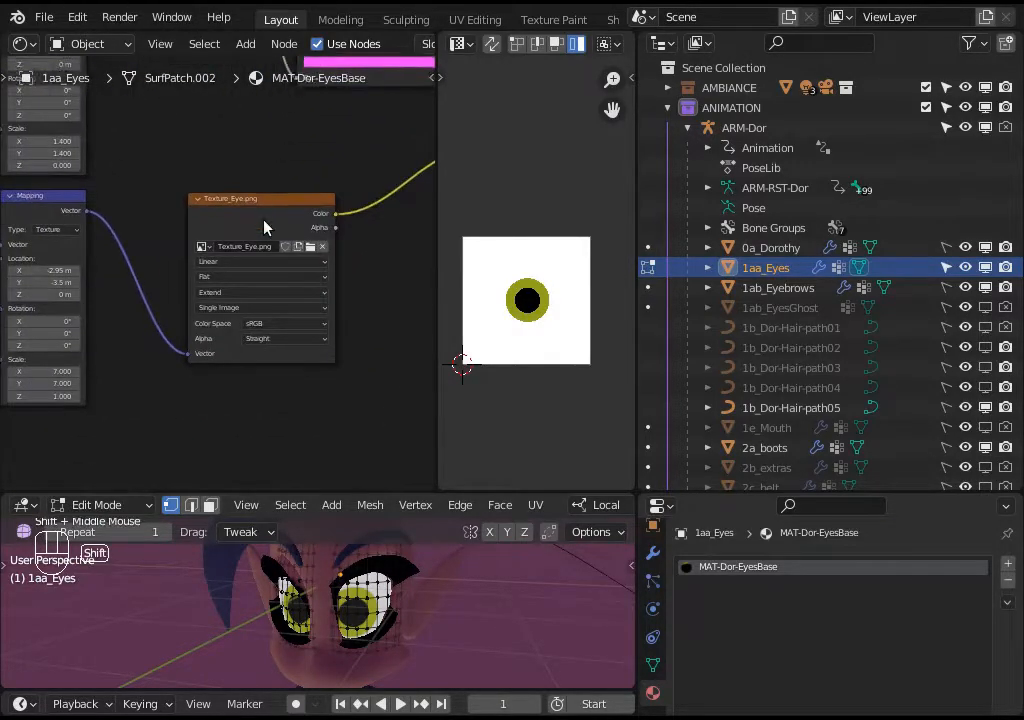
scroll(215, 190, "up", 2)
left_click_drag(175, 127, 285, 250)
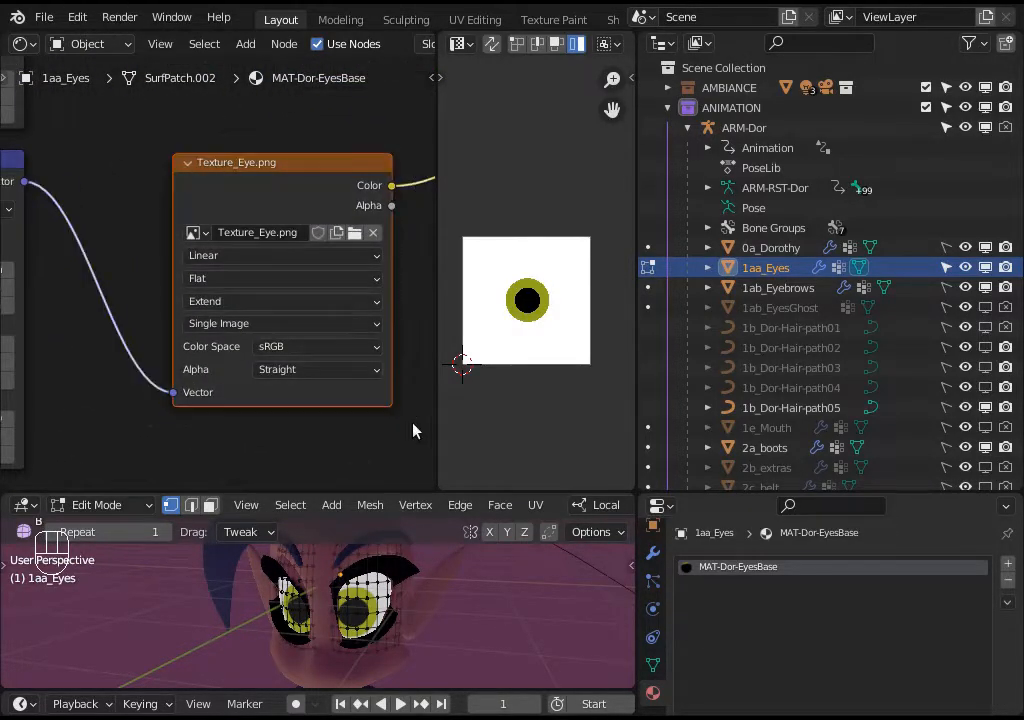
- Route the ColorRamp node back to the Material Output so the eyes use the procedural pupil
scroll(253, 229, "down", 5)
middle_click_drag(198, 235, 277, 288, "shift")
left_click(380, 114, "ctrl+shift")
scroll(301, 159, "up", 1)
middle_click_drag(301, 159, 254, 288, "shift")
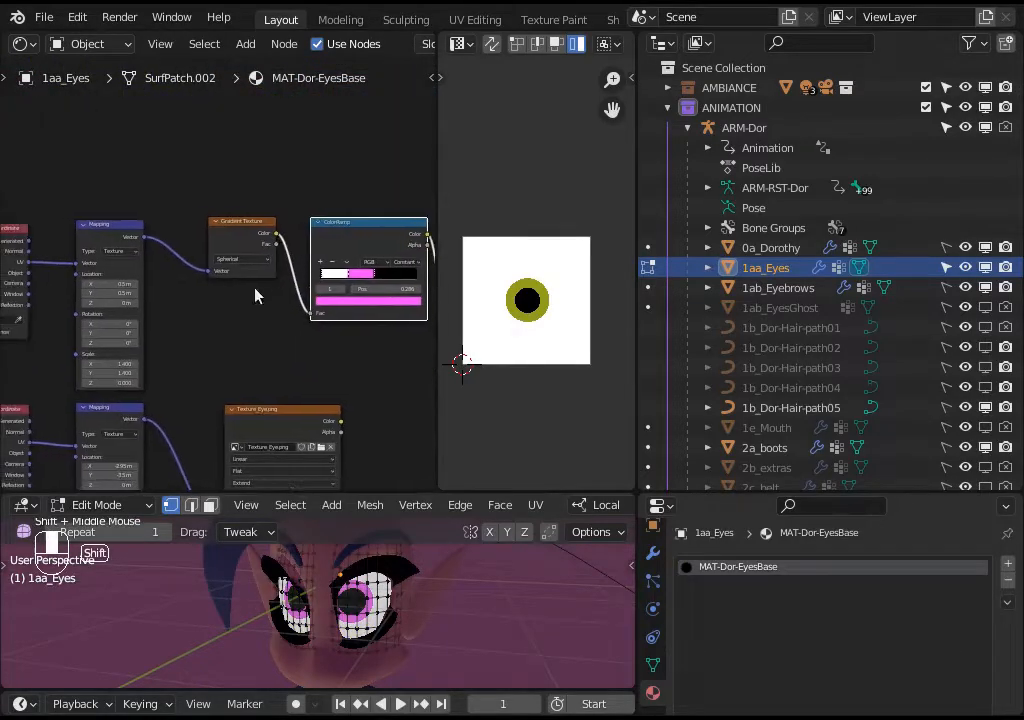
- Select both Texture Coordinate nodes and examine their UV connections to the Mapping nodes
middle_click_drag(87, 302, 241, 260, "shift")
scroll(207, 257, "down", 1)
key("alt+a")
key("b")
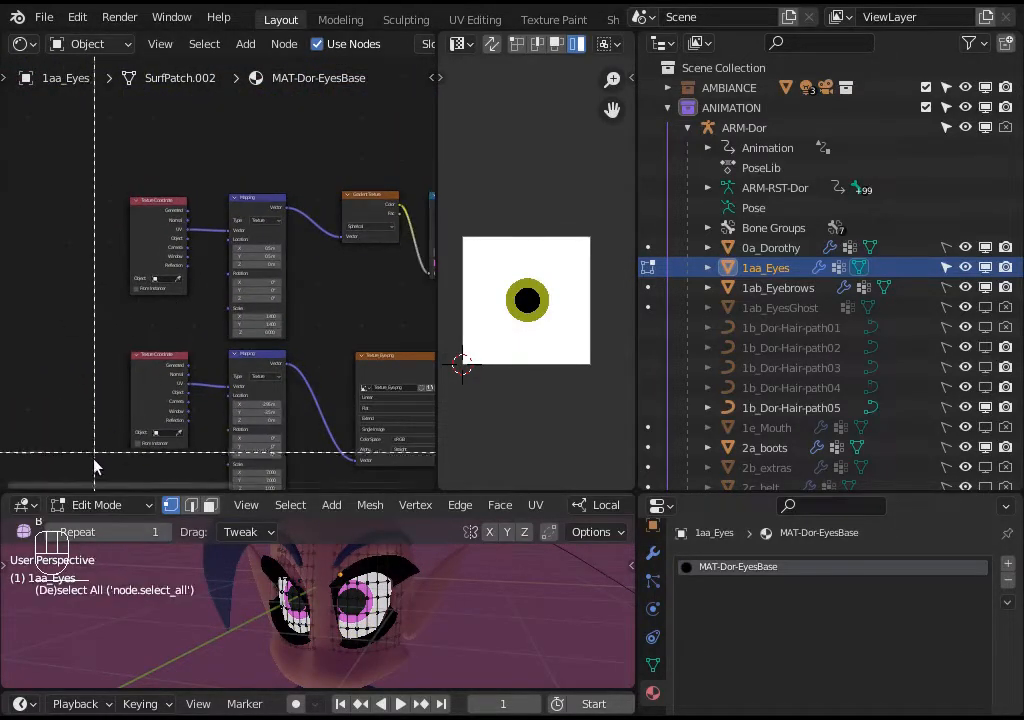
left_click_drag(96, 457, 182, 222)
scroll(182, 222, "up", 3)
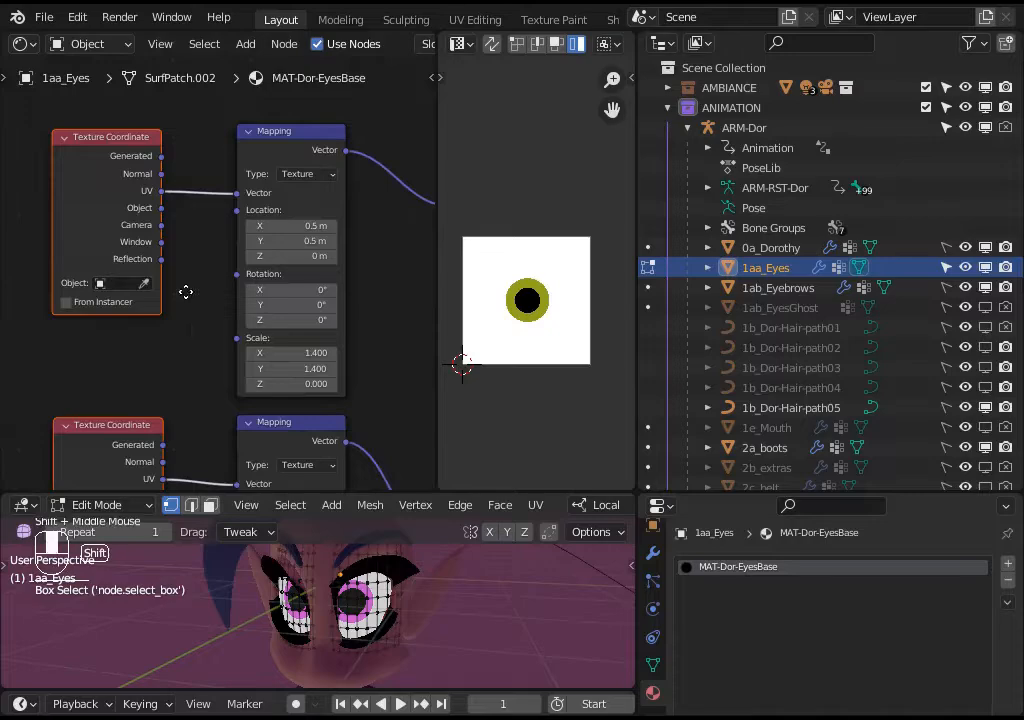
- Select the two Mapping nodes and compare the settings of the procedural and image-based chains
scroll(182, 203, "down", 3)
middle_click_drag(181, 204, 158, 226, "shift")
key("alt+a")
key("b")
left_click_drag(187, 91, 305, 392)
scroll(295, 357, "up", 2)
middle_click_drag(295, 357, 220, 245, "shift")
scroll(265, 238, "down", 1)
key("alt+a")
key("b")
left_click_drag(118, 70, 345, 365)
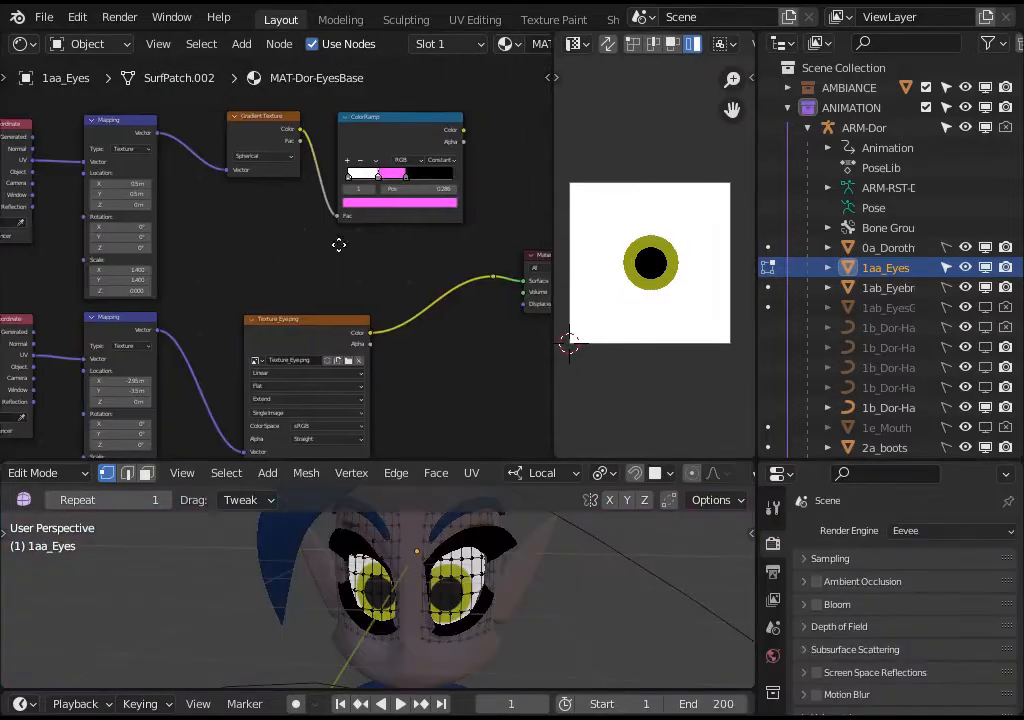
- Connect the ColorRamp's Color output to the Material Output's Surface link in place of the image texture
middle_click_drag(339, 245, 233, 272)
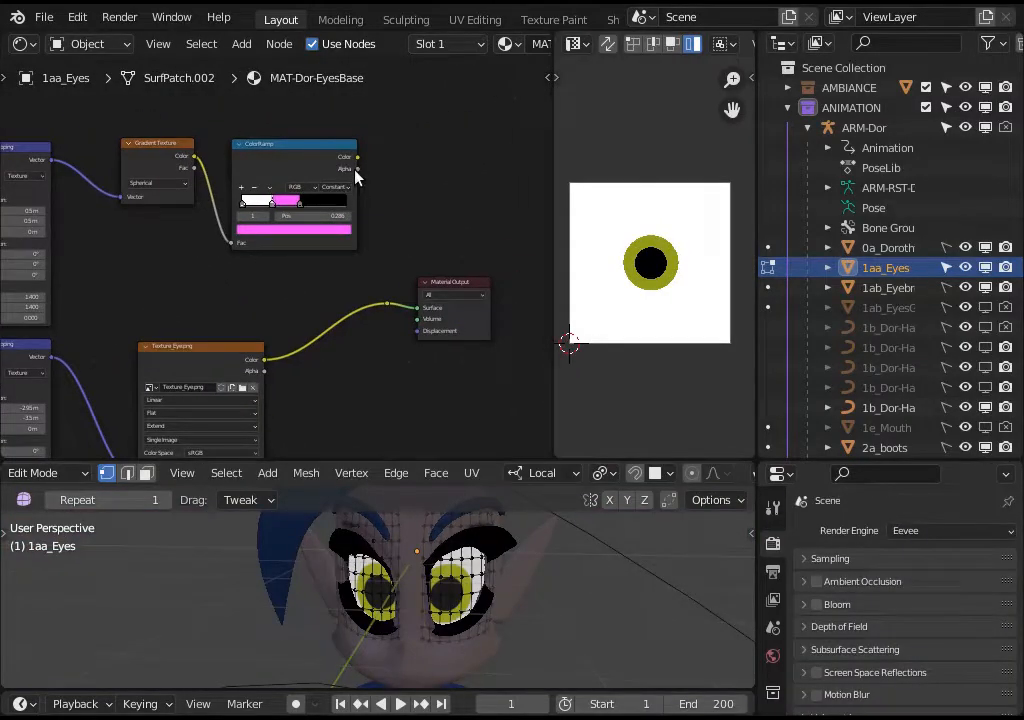
left_click_drag(400, 287, 417, 307)
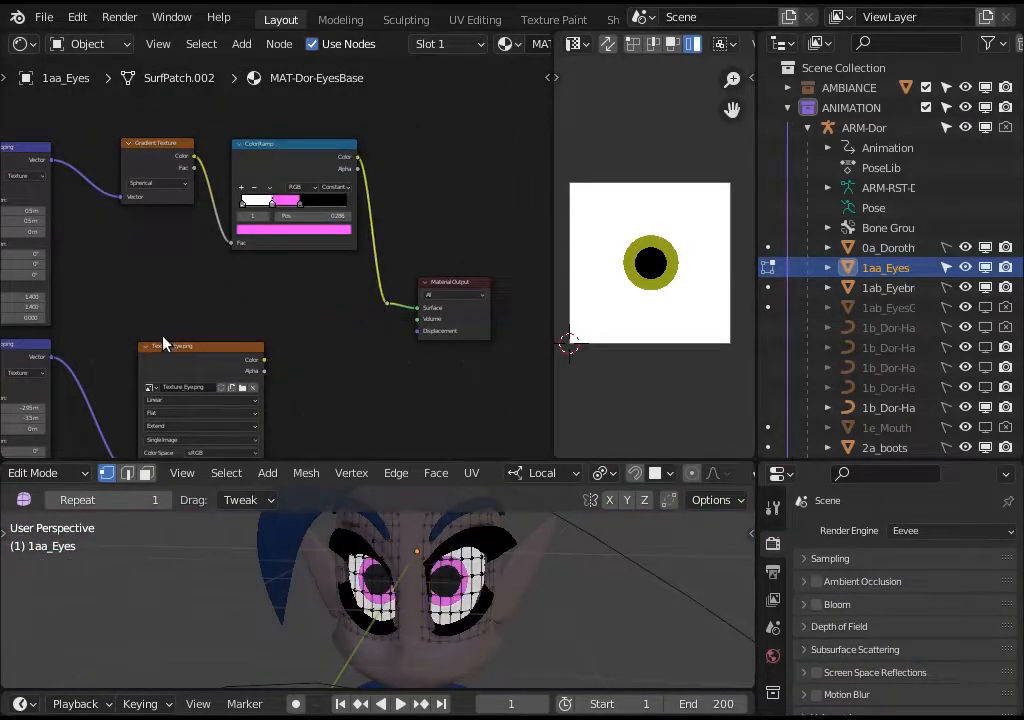
- Select the Gradient Texture node in the procedural chain and examine its gradient type options
scroll(130, 268, "down", 1)
middle_click_drag(130, 268, 237, 321)
left_click_drag(40, 140, 470, 385)
scroll(337, 300, "up", 4)
left_click(348, 190)
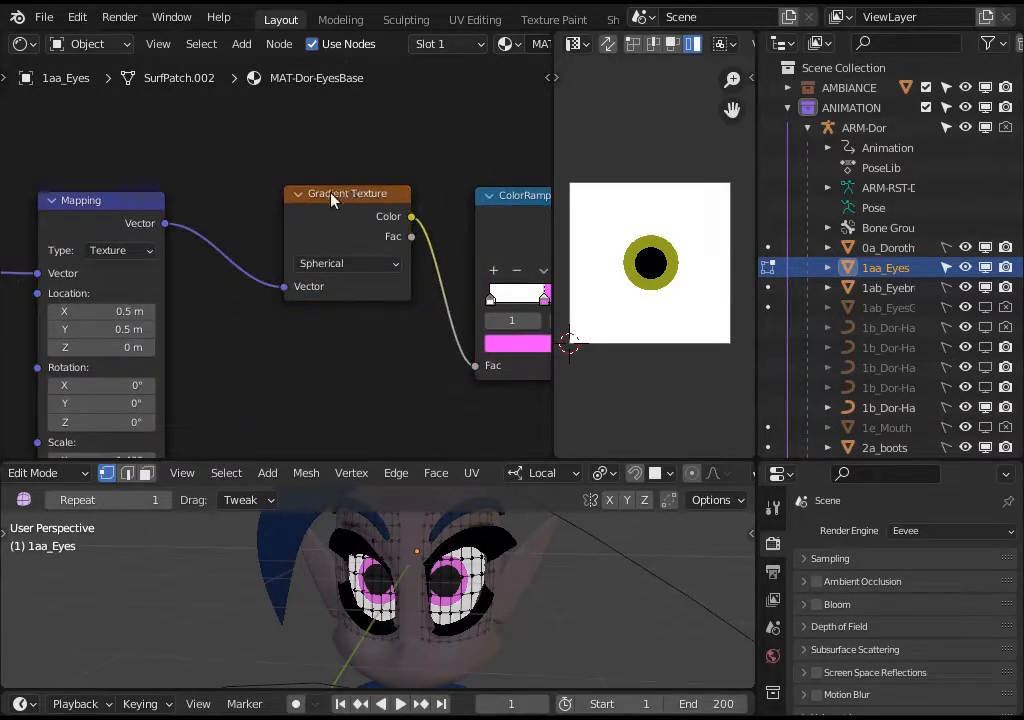
left_click(333, 200)
scroll(327, 299, "right", 1, "ctrl")
left_click(313, 262)
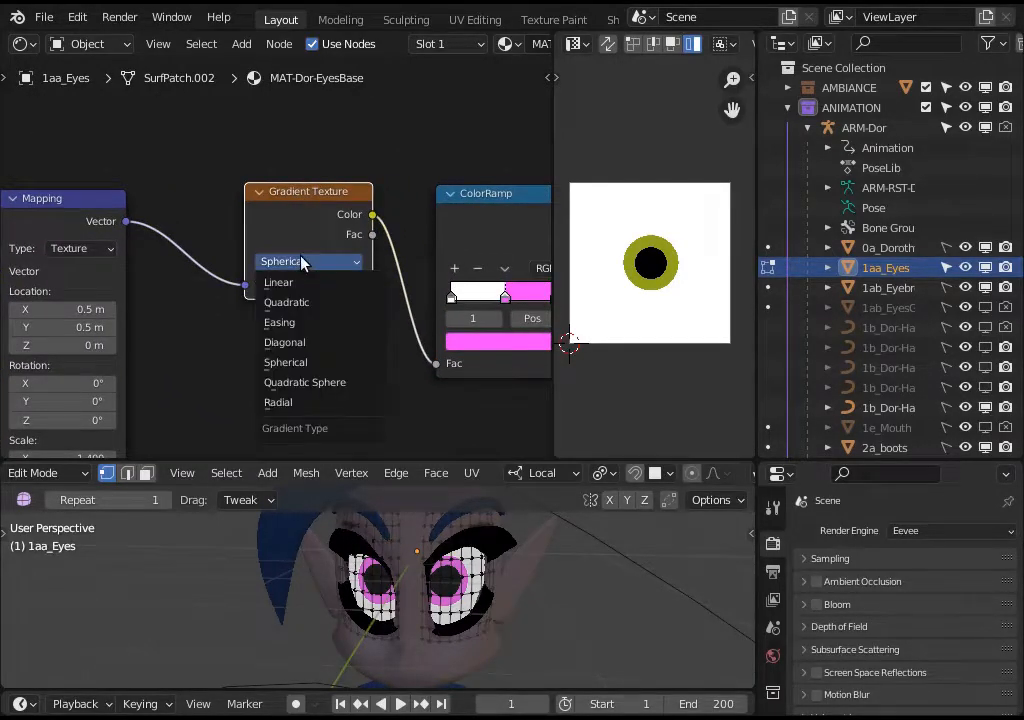
left_click(303, 262)
- Move the ColorRamp's pink color stop to position 0.295
middle_click_drag(354, 263, 278, 369)
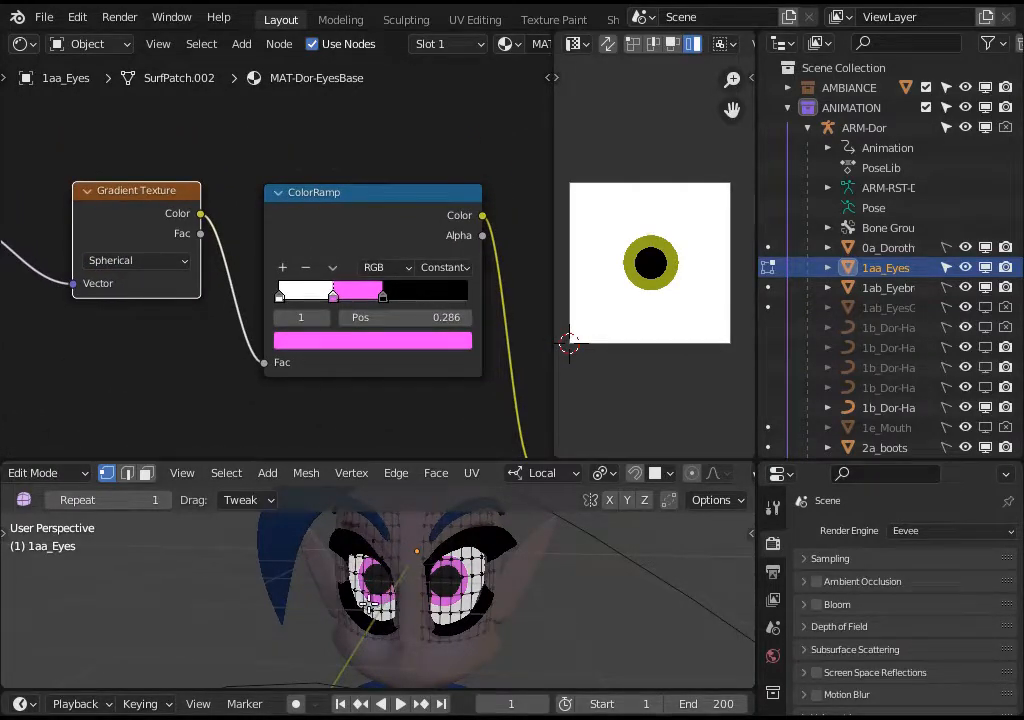
scroll(385, 595, "up", 4)
scroll(418, 601, "down", 3)
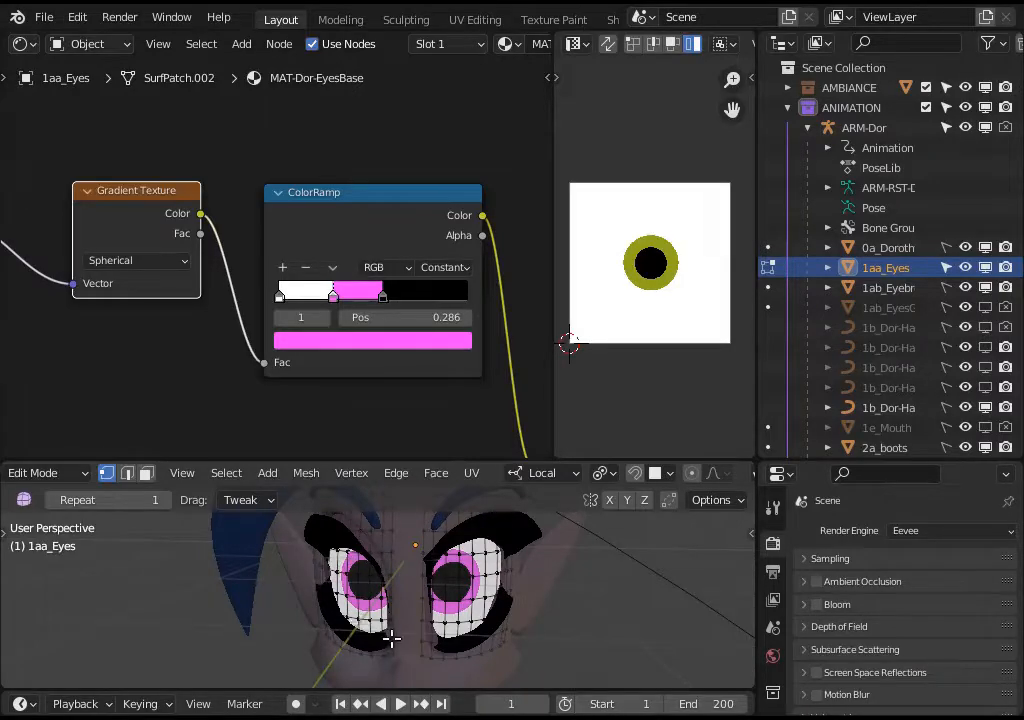
mouse_move(340, 300)
left_mouse_down()
mouse_move(309, 293)
mouse_move(411, 311)
mouse_move(330, 297)
left_mouse_up()
scroll(288, 384, "down", 3)
scroll(231, 338, "left", 3, "ctrl")
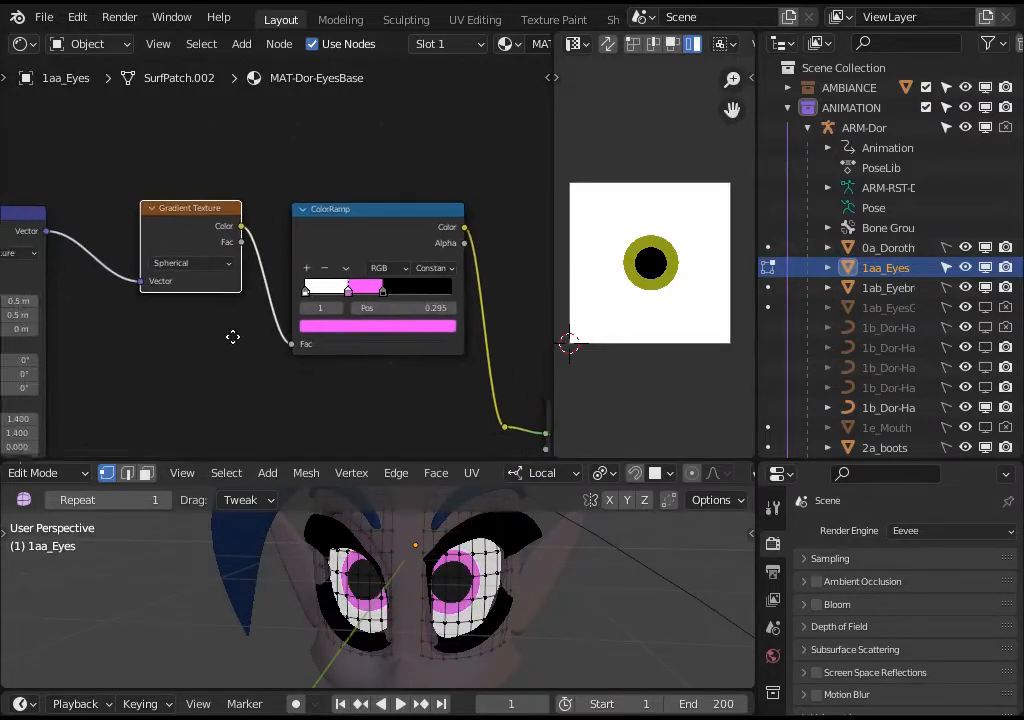
middle_click_drag(275, 344, 329, 325, "shift")
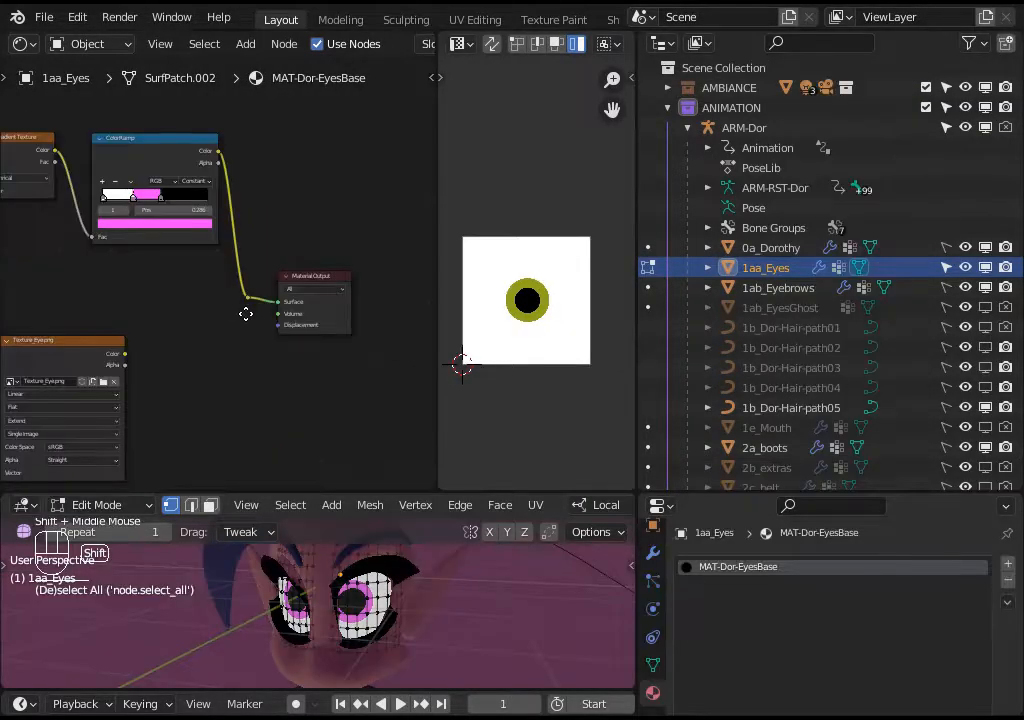
middle_click_drag(245, 313, 258, 334, "shift")
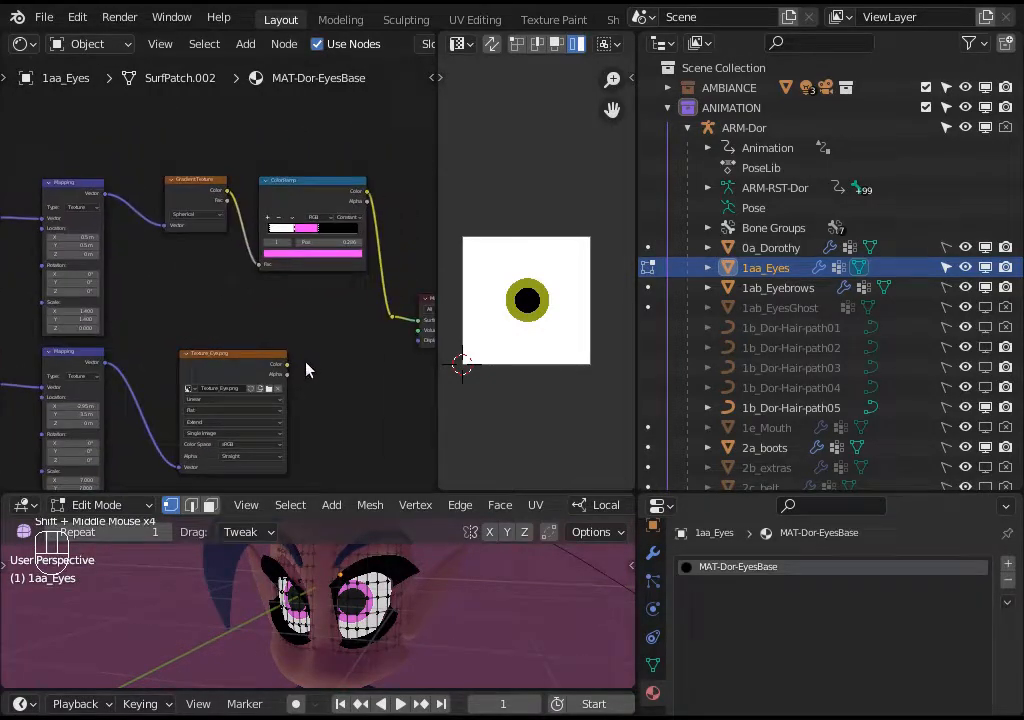
- Check the render target options on the Material Output node of the eye material
middle_click_drag(305, 370, 119, 350, "shift")
scroll(263, 282, "up", 3)
middle_click_drag(338, 357, 270, 359, "shift")
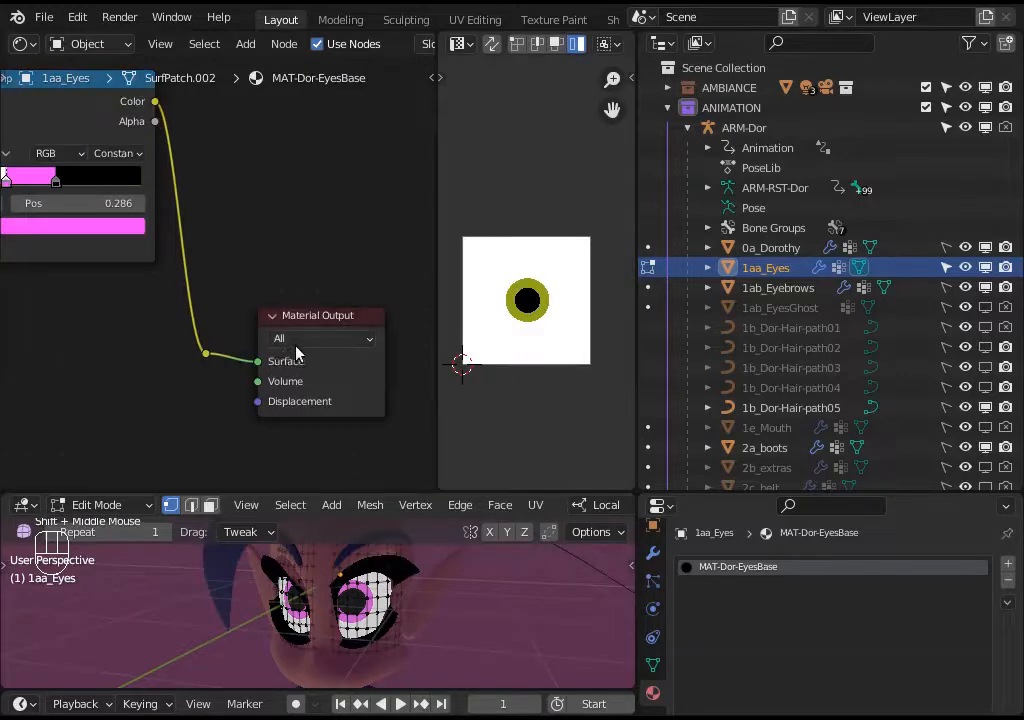
left_click(300, 340)
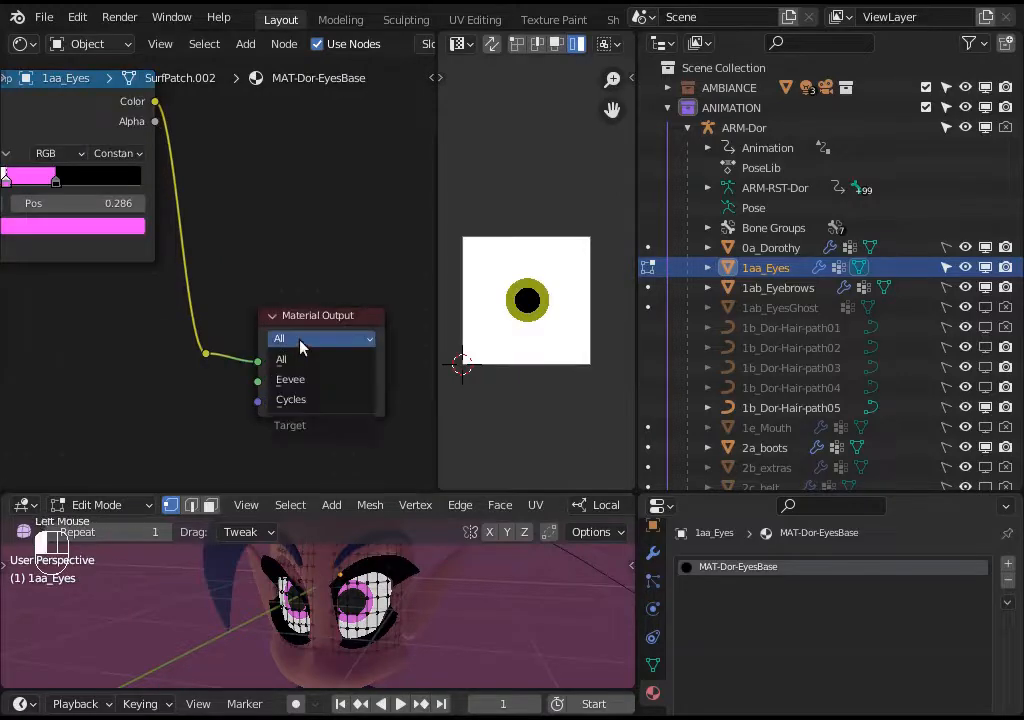
scroll(655, 600, "up", 4)
- Set the render engine to Cycles and connect the eye image texture's Color output to the Material Output's Surface input
left_click(653, 575)
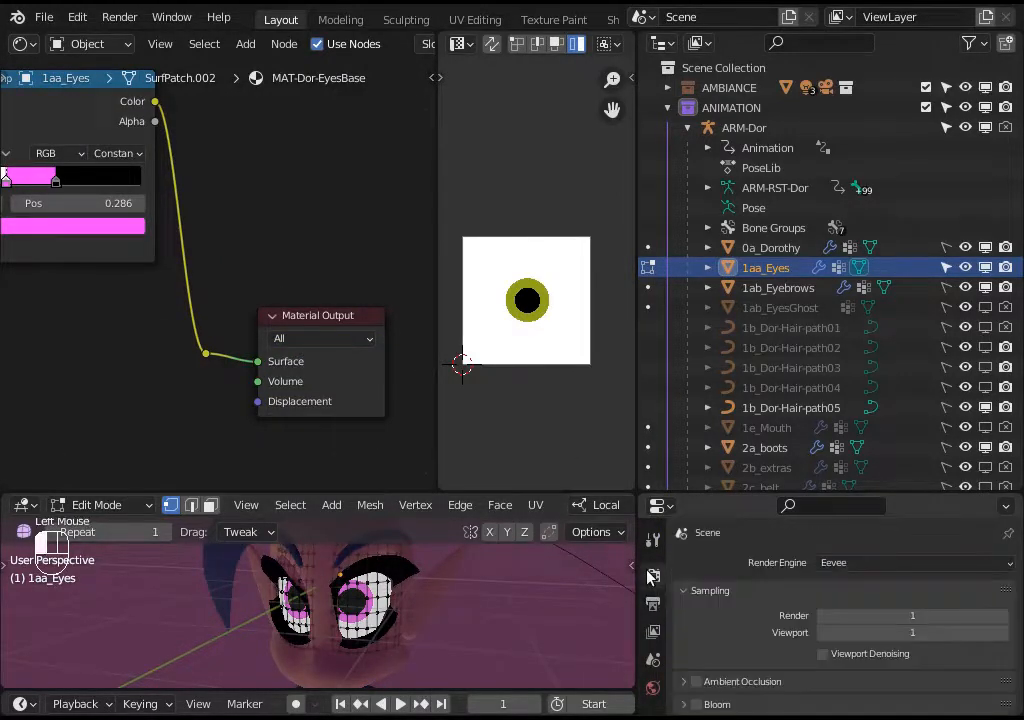
scroll(598, 505, "down", 6)
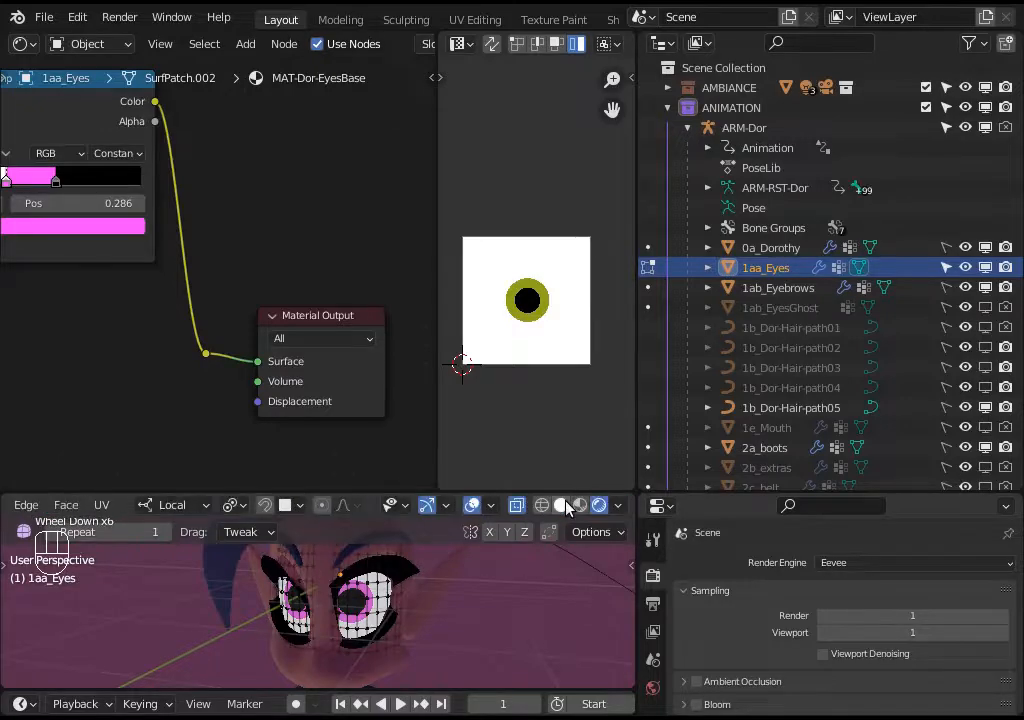
left_click(835, 562)
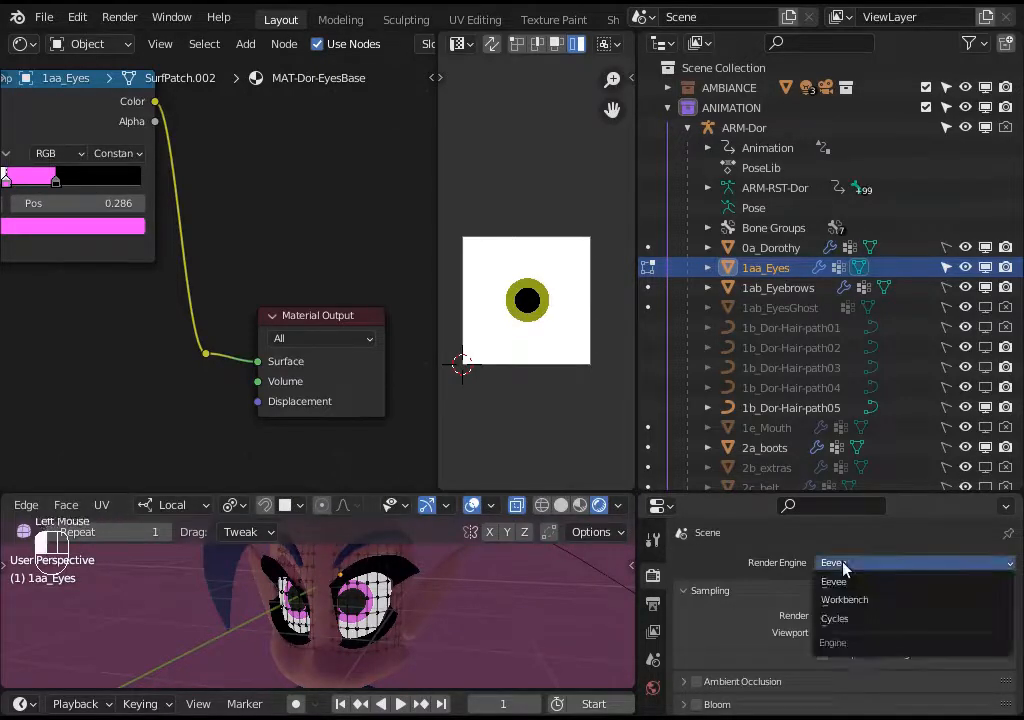
left_click(841, 617)
scroll(153, 366, "down", 2)
middle_click_drag(153, 366, 59, 421, "shift")
left_click_drag(99, 392, 263, 339)
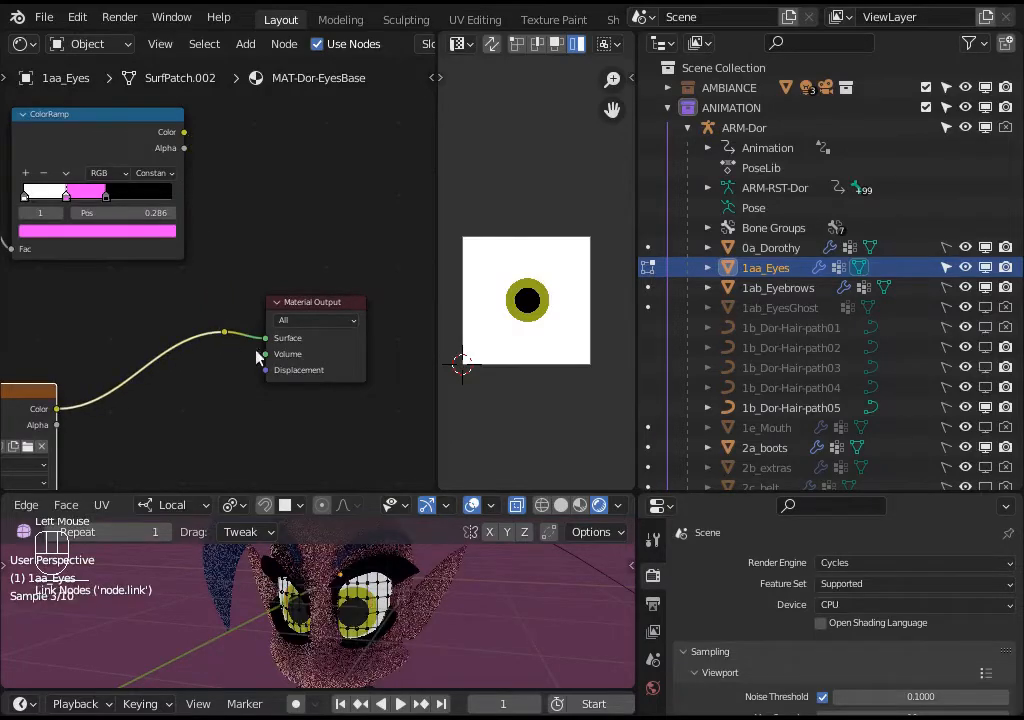
- Set the render engine back to Eevee and reconnect the ColorRamp's Color output to the Material Output's Surface input
left_click(845, 563)
left_click(838, 581)
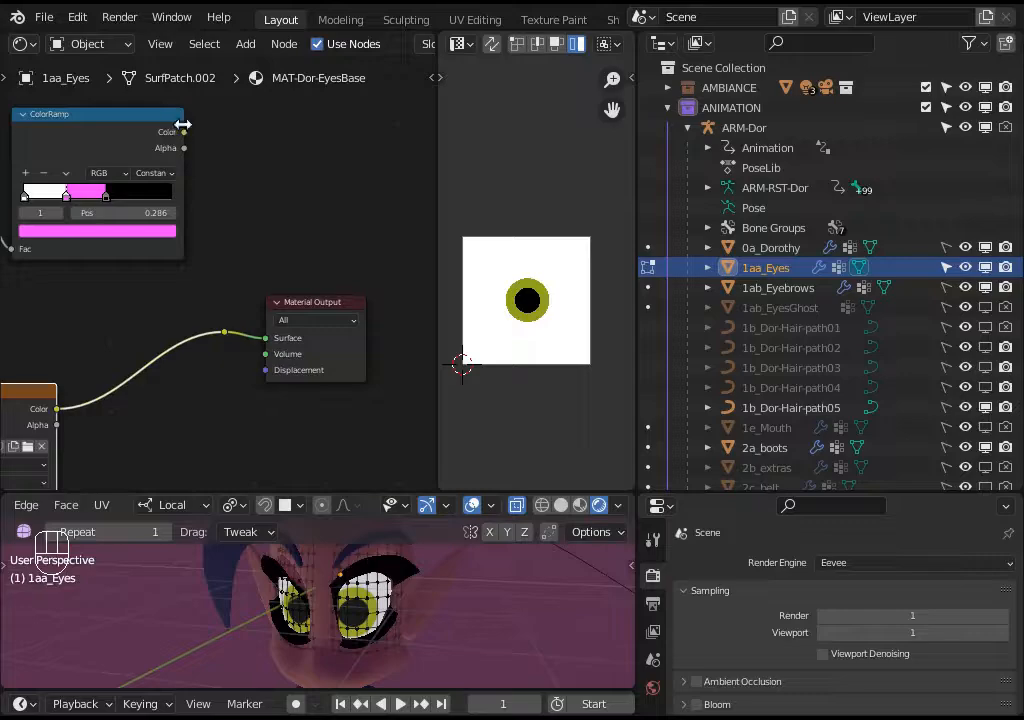
left_click_drag(184, 132, 262, 338)
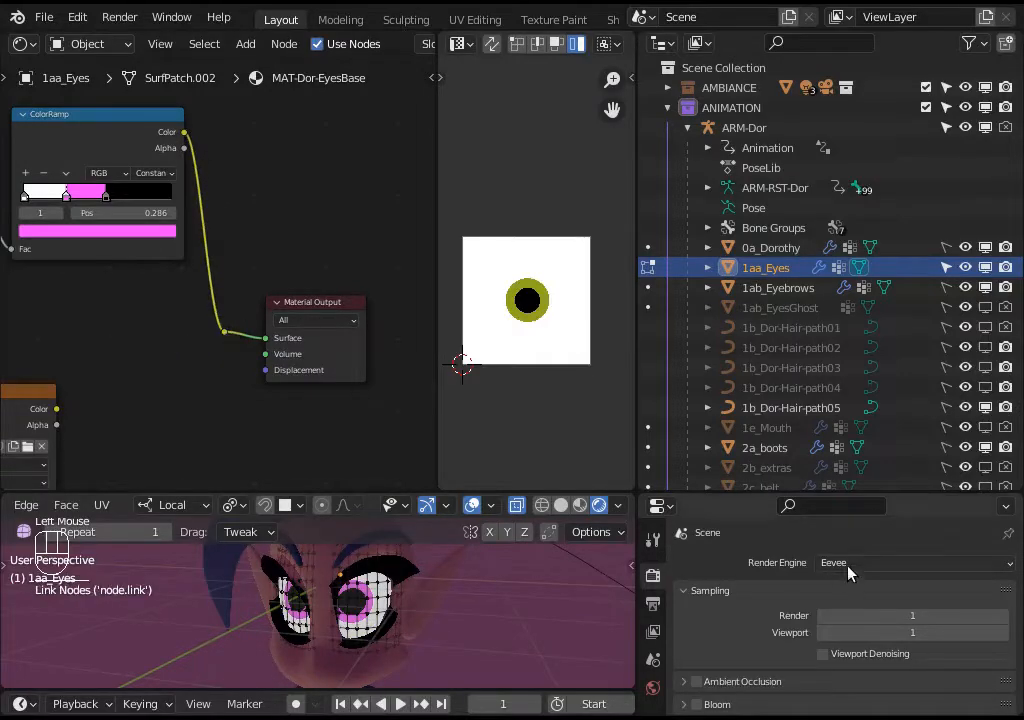
left_click(847, 565)
left_click(847, 582)
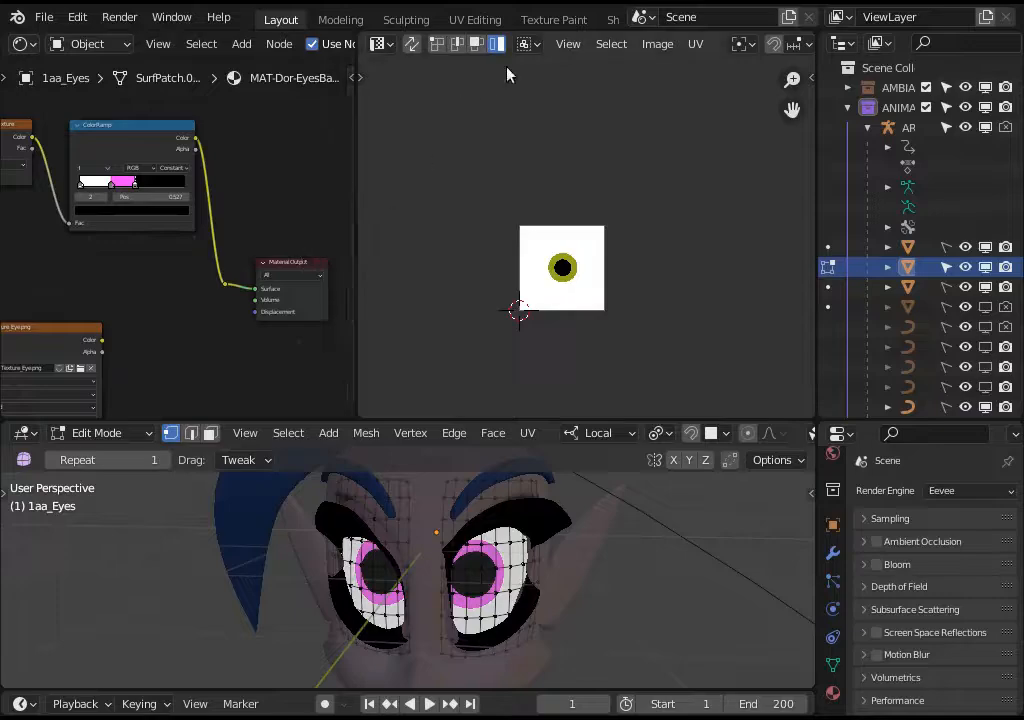
- Display the image named procedural in the UV editor in place of Texture_Eye.png
scroll(565, 42, "down", 5)
left_click(612, 45)
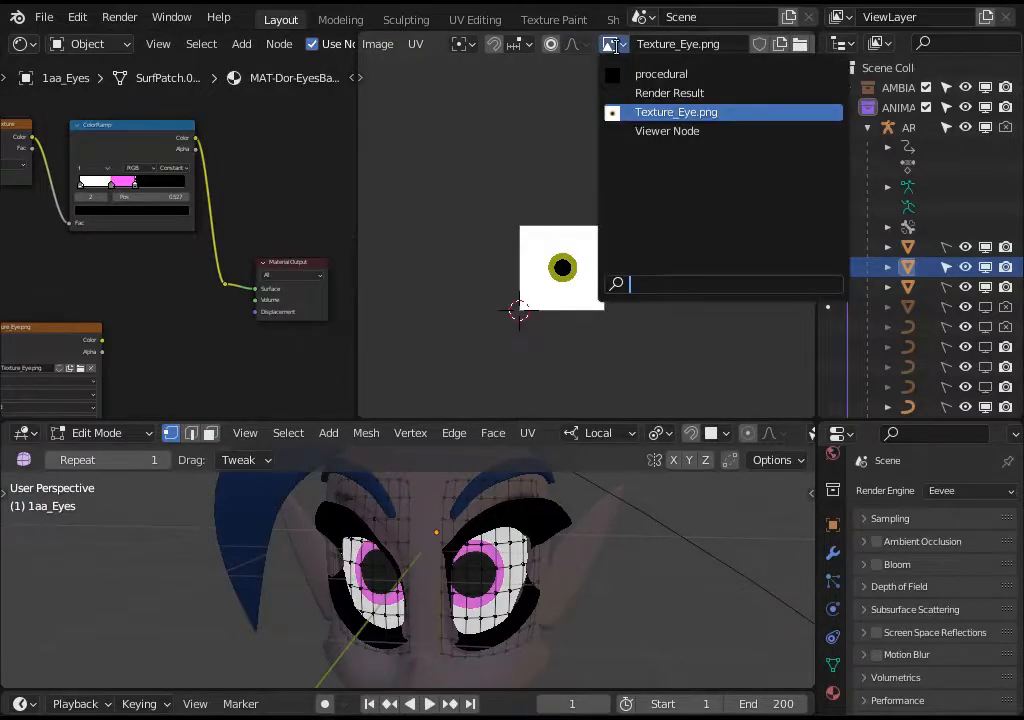
left_click(626, 76)
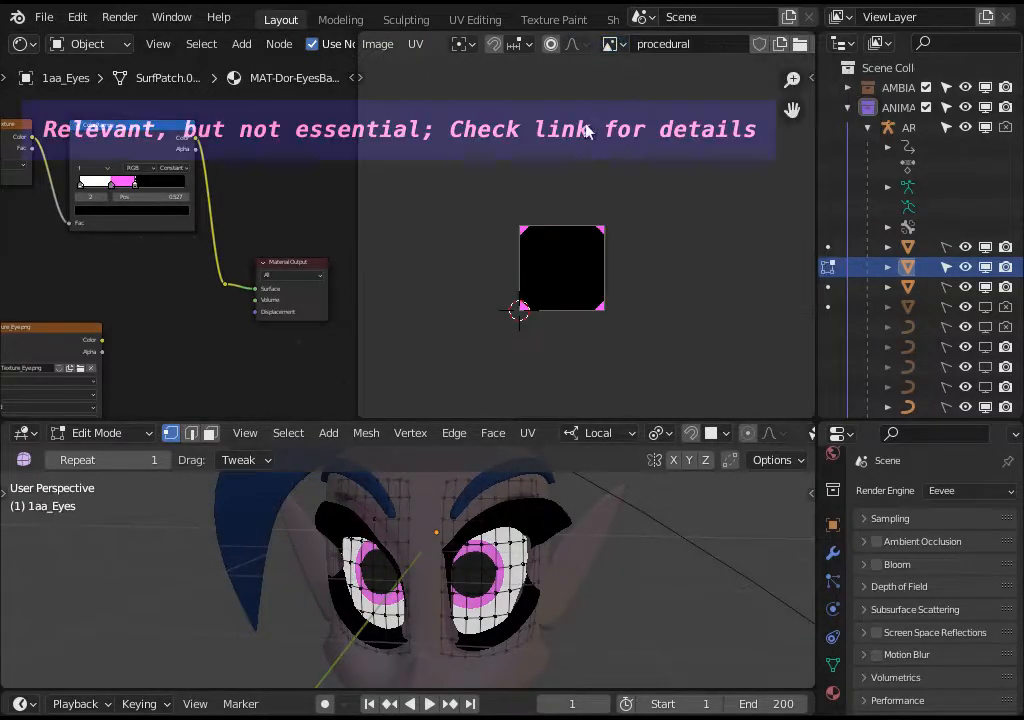
middle_click_drag(119, 251, 167, 288)
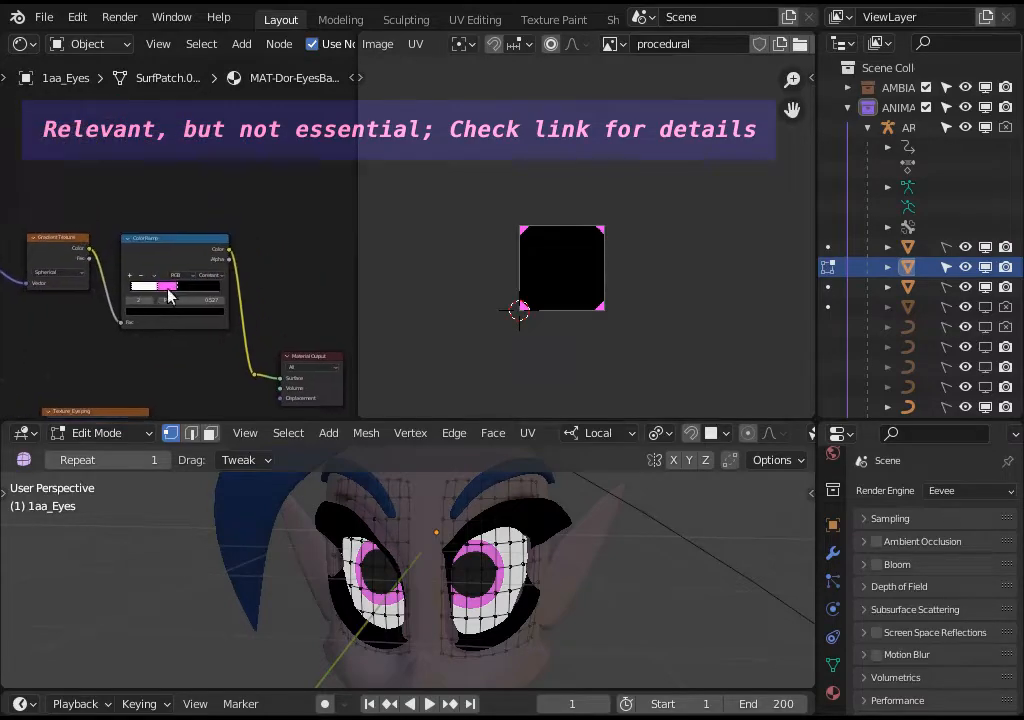
scroll(184, 285, "up", 2)
scroll(254, 263, "down", 3)
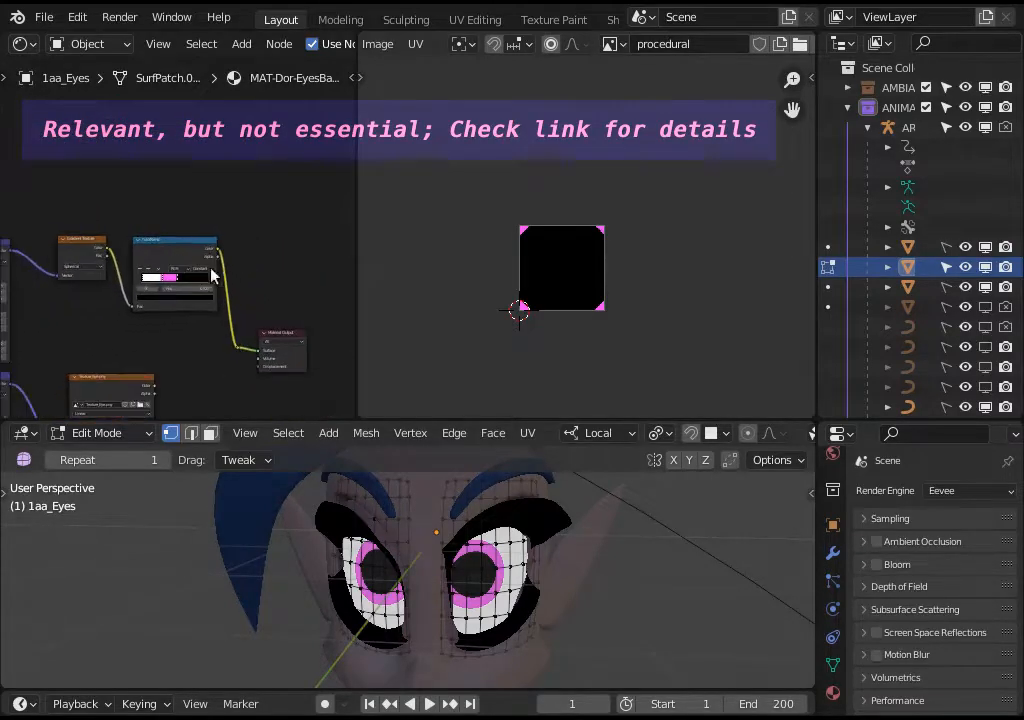
scroll(245, 279, "up", 1)
scroll(245, 279, "down", 2)
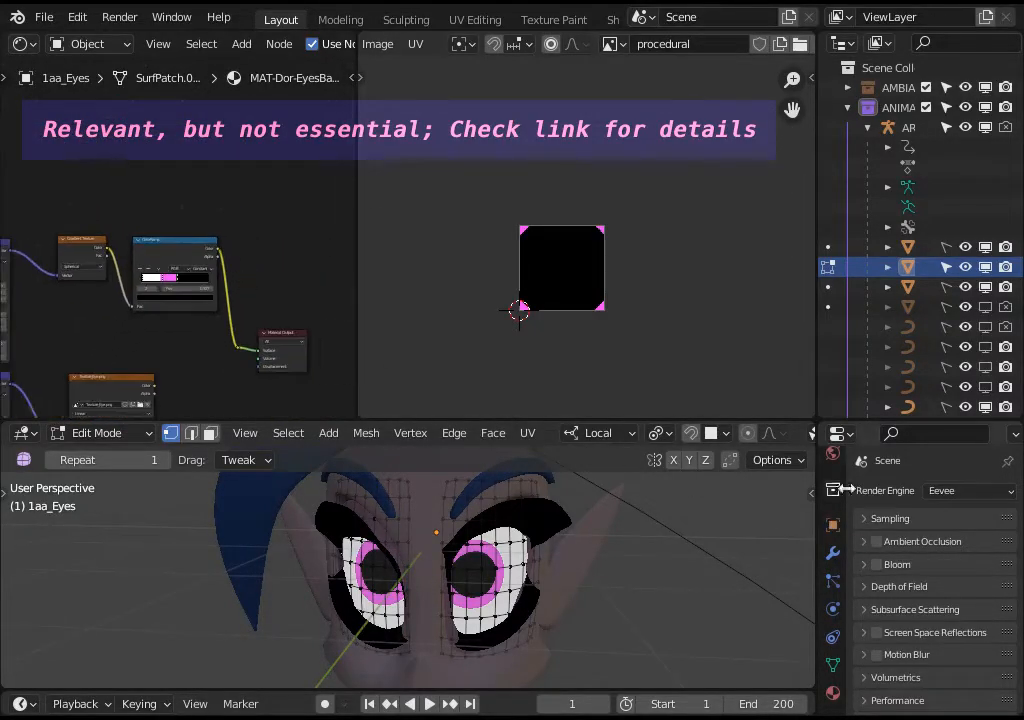
- Set the render engine to Cycles and examine its Bake settings
left_click(963, 491)
left_click(951, 547)
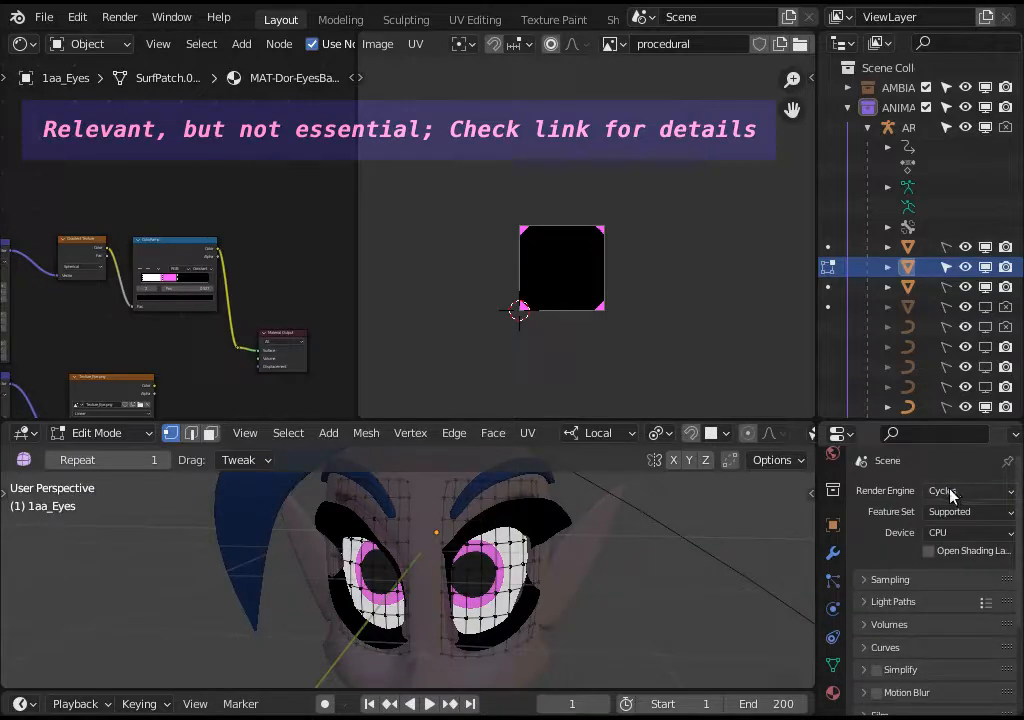
scroll(920, 550, "down", 4)
left_click(865, 645)
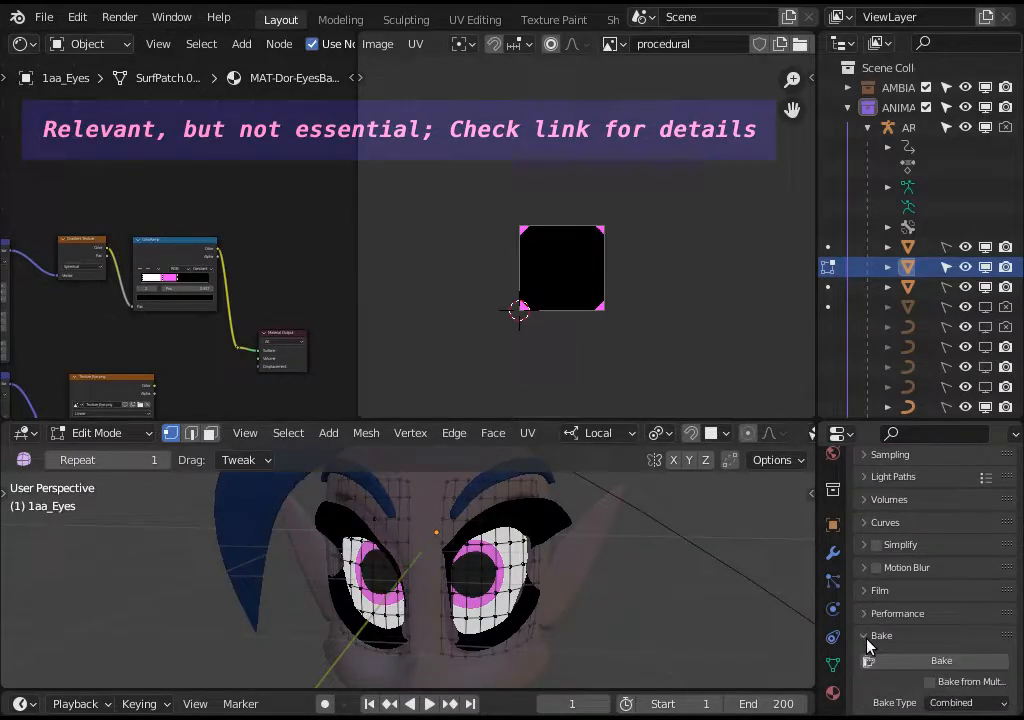
scroll(880, 635, "down", 4)
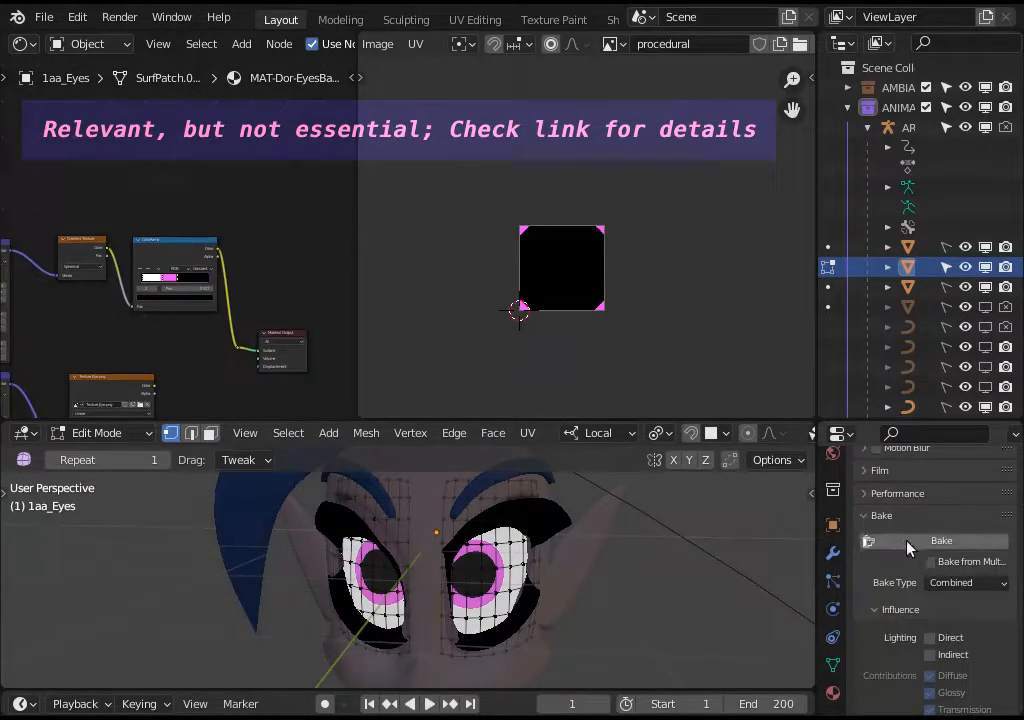
left_click(864, 516)
scroll(875, 490, "up", 4)
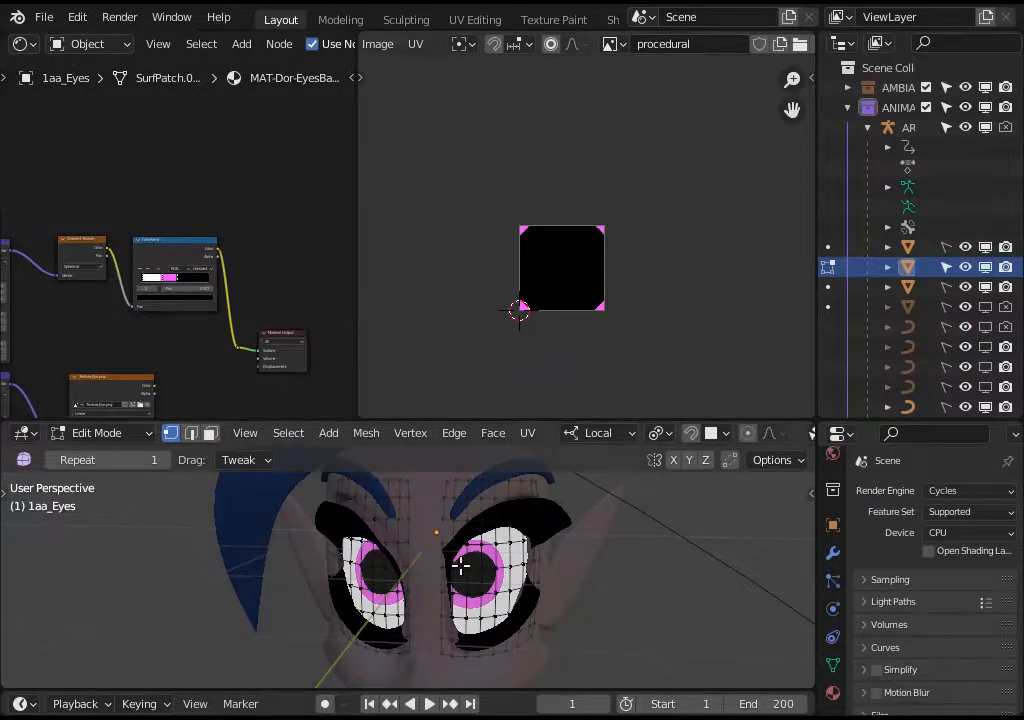
- Select the whole eye mesh and swap the Surface link to the image texture and back to the ColorRamp for comparison
key("a")
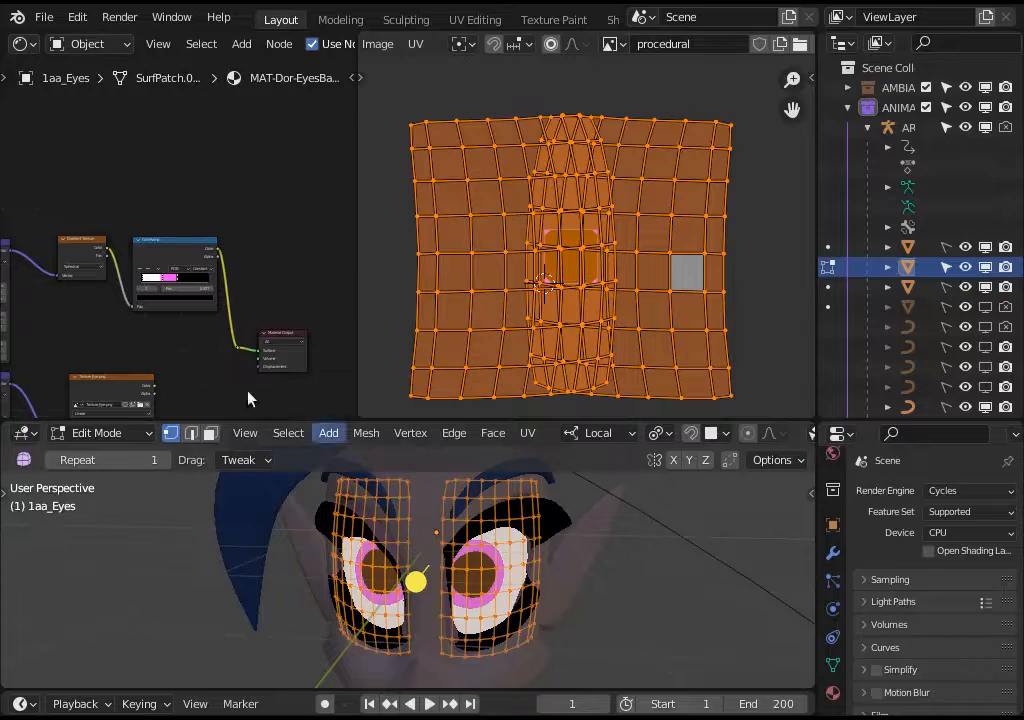
scroll(181, 304, "down", 2, "shift")
left_click_drag(155, 334, 240, 301)
left_click_drag(221, 201, 258, 299)
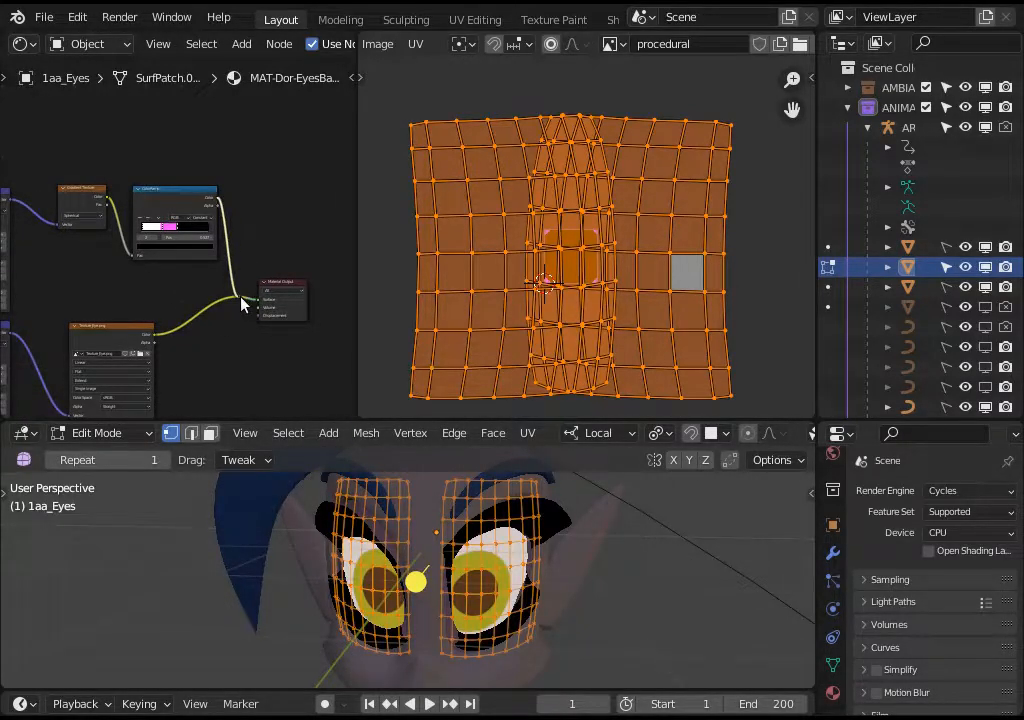
- View Texture_Eye.png behind the eye UVs, and return the UV editor to the procedural image
left_click(613, 45)
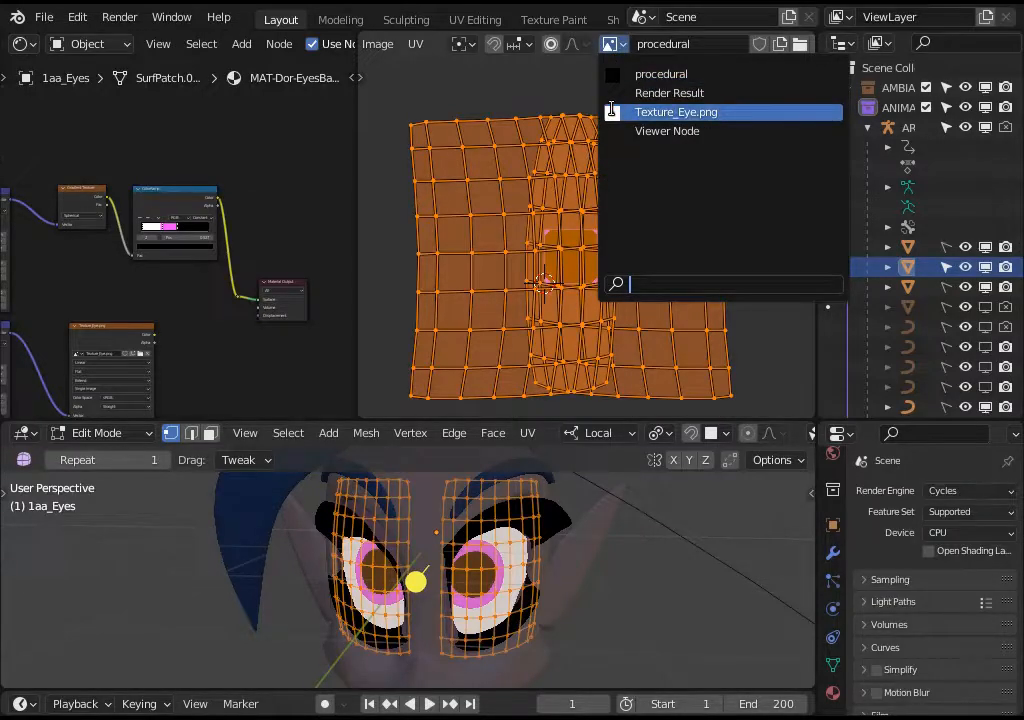
left_click(665, 112)
left_click(613, 45)
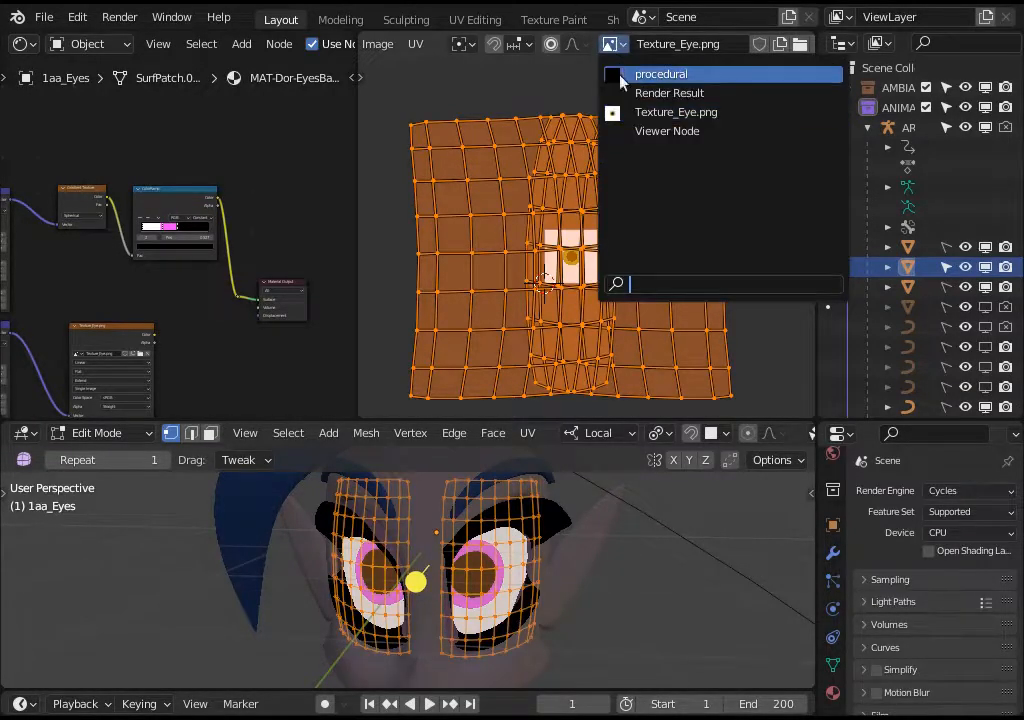
left_click(665, 73)
- Try scaling and moving the eye UVs over the procedural image to preview how the pupils respond
key("s")
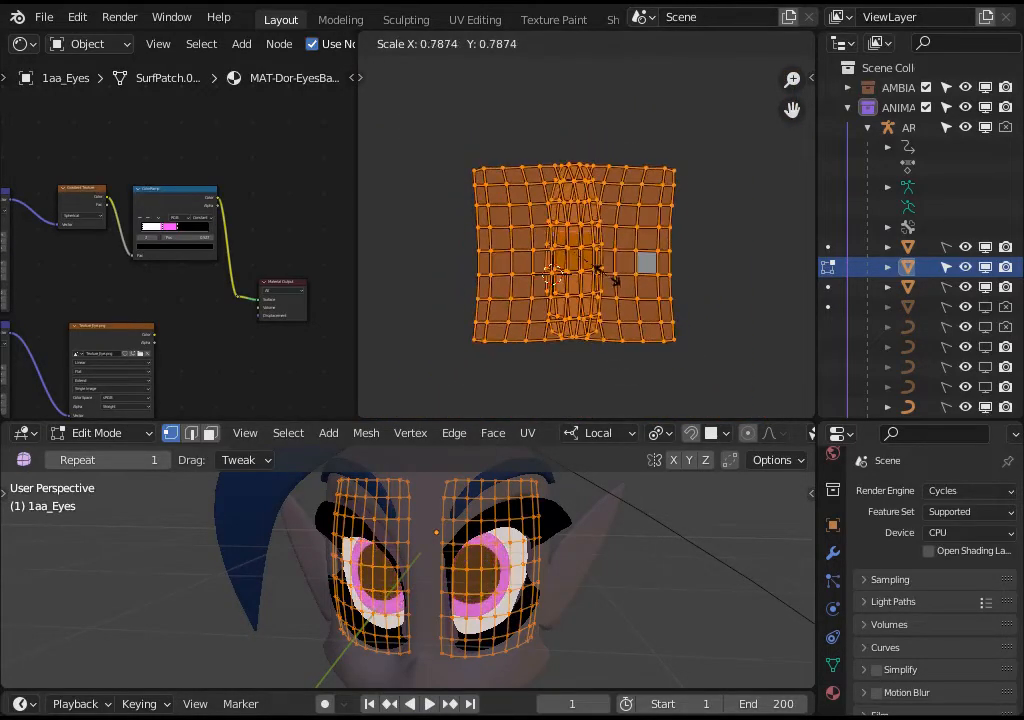
left_click(598, 288)
key("g")
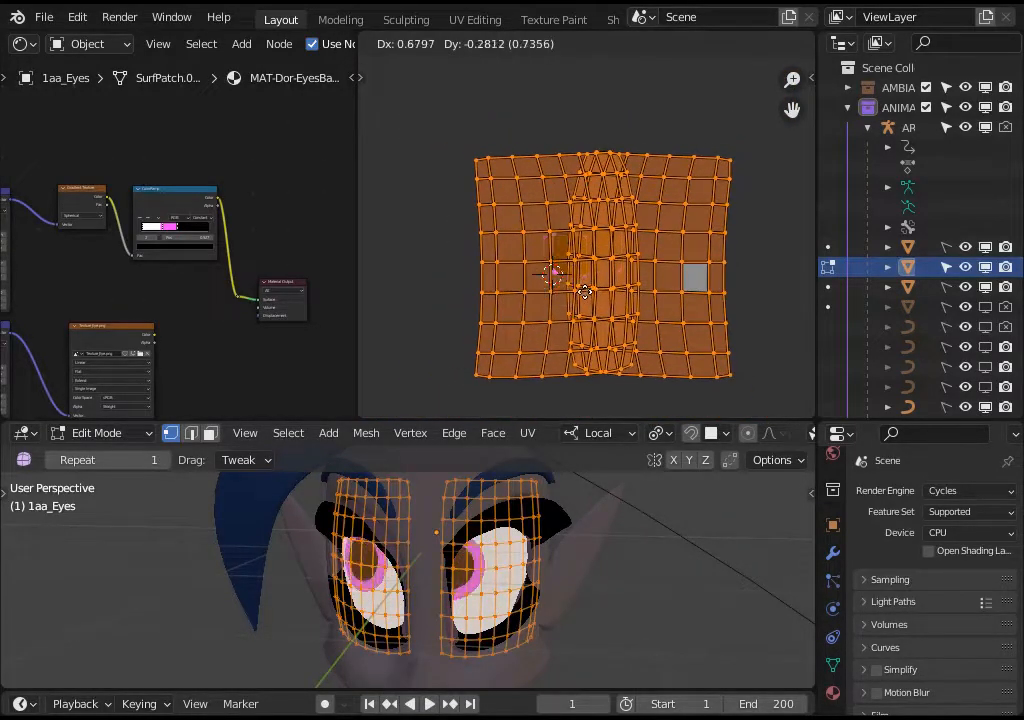
key("Escape")
key("g")
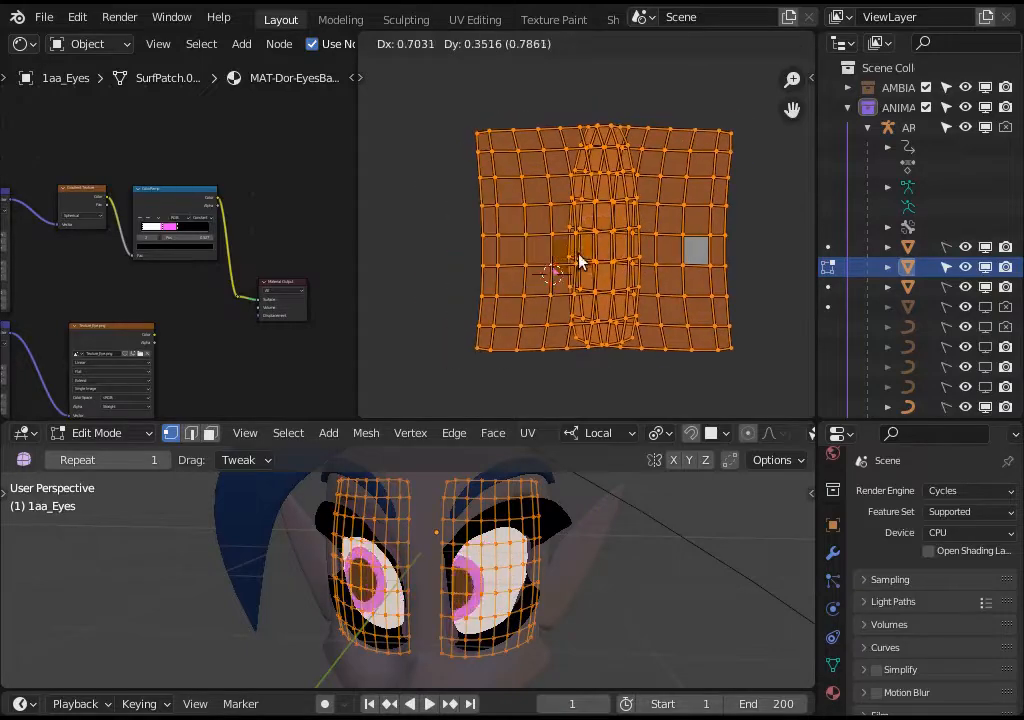
key("Escape")
key("g")
key("Escape")
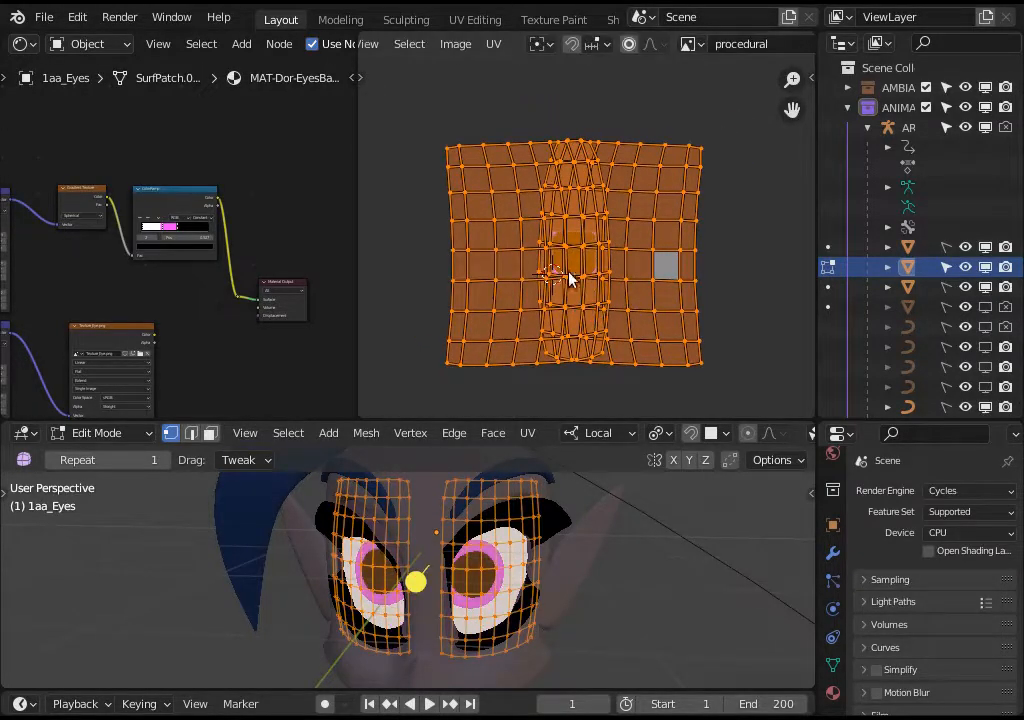
key("s")
left_click(651, 263)
- Enlarge the shader editor and examine the full procedural and image-based node chains, from Texture Coordinate to Material Output
left_click_drag(358, 280, 645, 276)
scroll(251, 222, "up", 5)
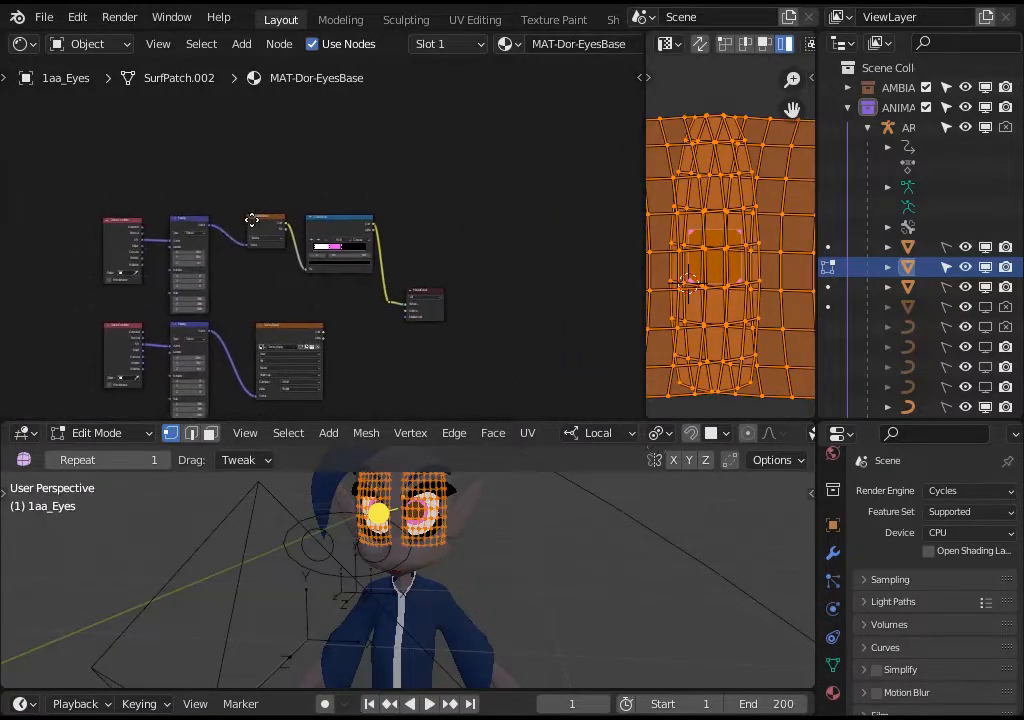
scroll(361, 272, "down", 2)
middle_click_drag(361, 272, 242, 290)
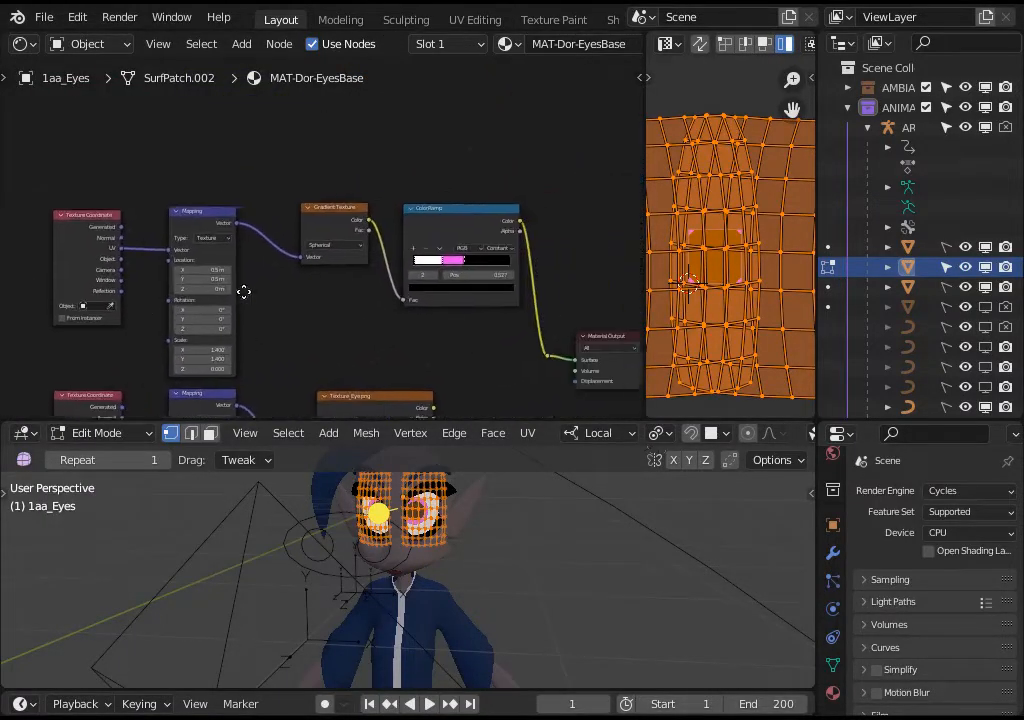
scroll(338, 290, "up", 2)
middle_click_drag(338, 290, 350, 233)
scroll(169, 237, "down", 2)
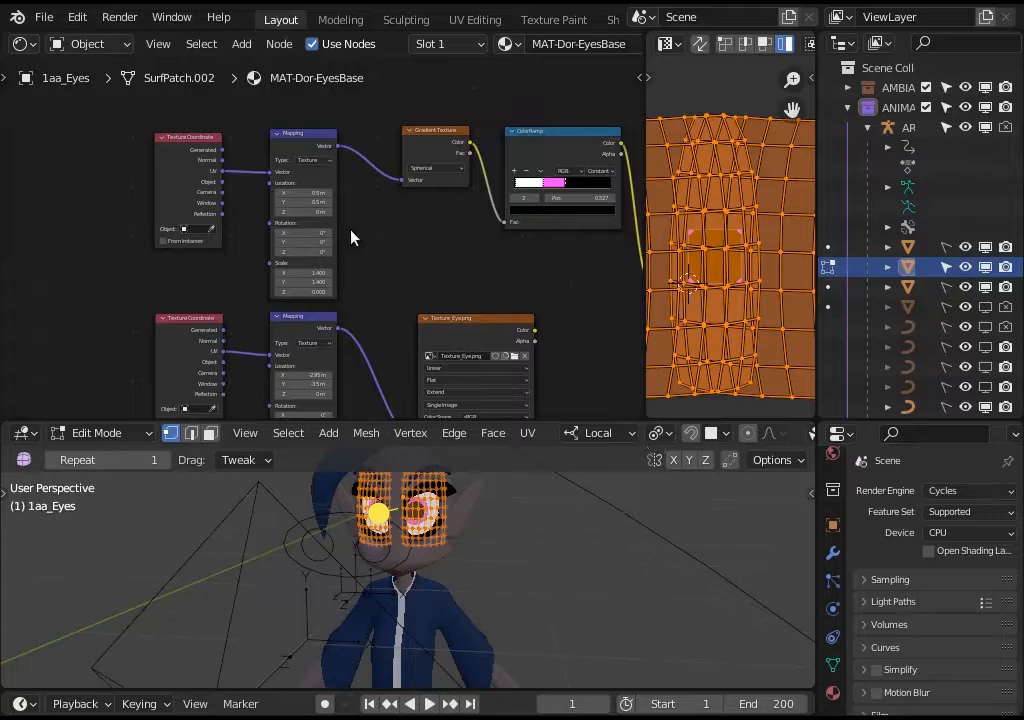
scroll(418, 235, "up", 2)
middle_click_drag(418, 235, 281, 275)
scroll(281, 257, "down", 2)
scroll(293, 313, "up", 2)
scroll(290, 318, "down", 2)
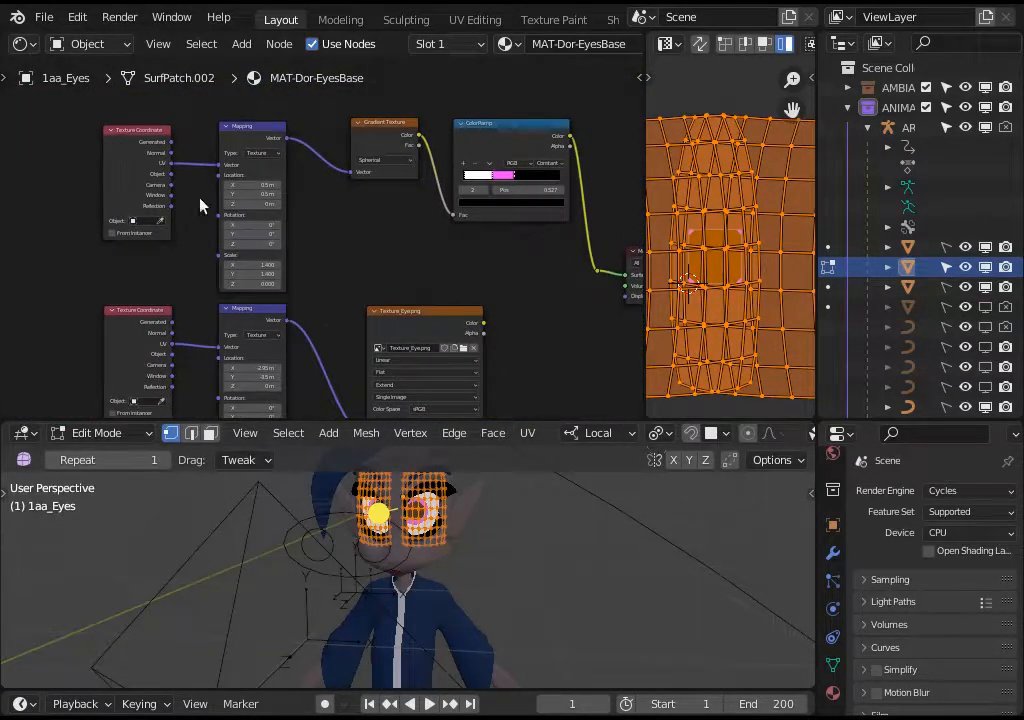
scroll(201, 201, "down", 2)
scroll(350, 197, "up", 2)
middle_click_drag(350, 197, 348, 228)
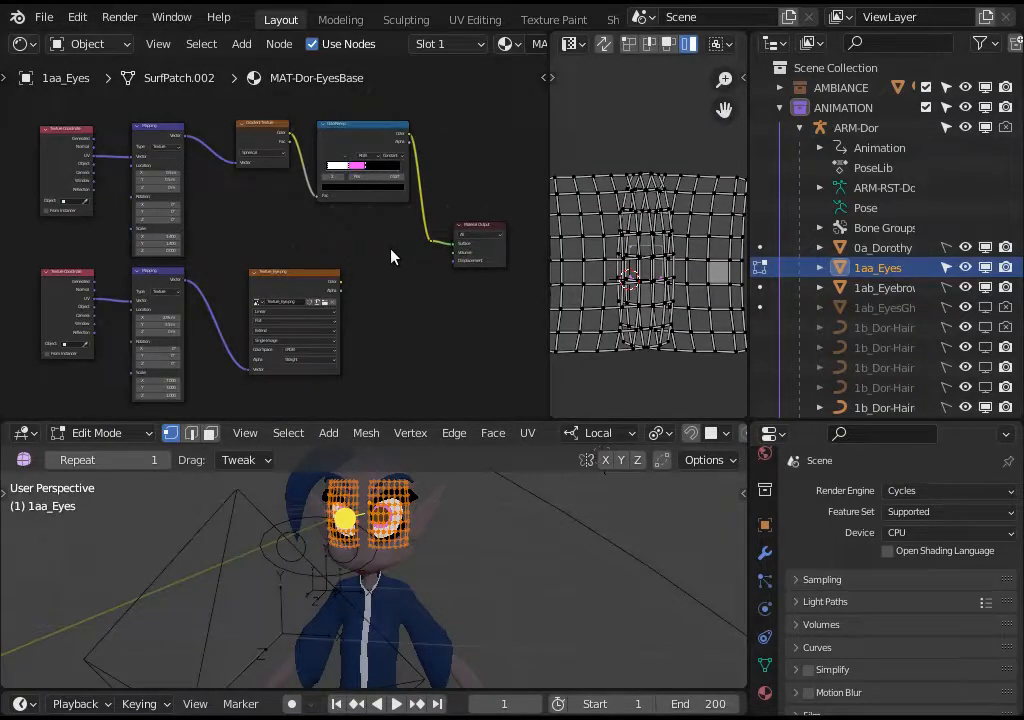
- Select all nodes in the eye material and all UVs of the eye mesh
key("a")
key("alt+a")
key("a")
key("alt+a")
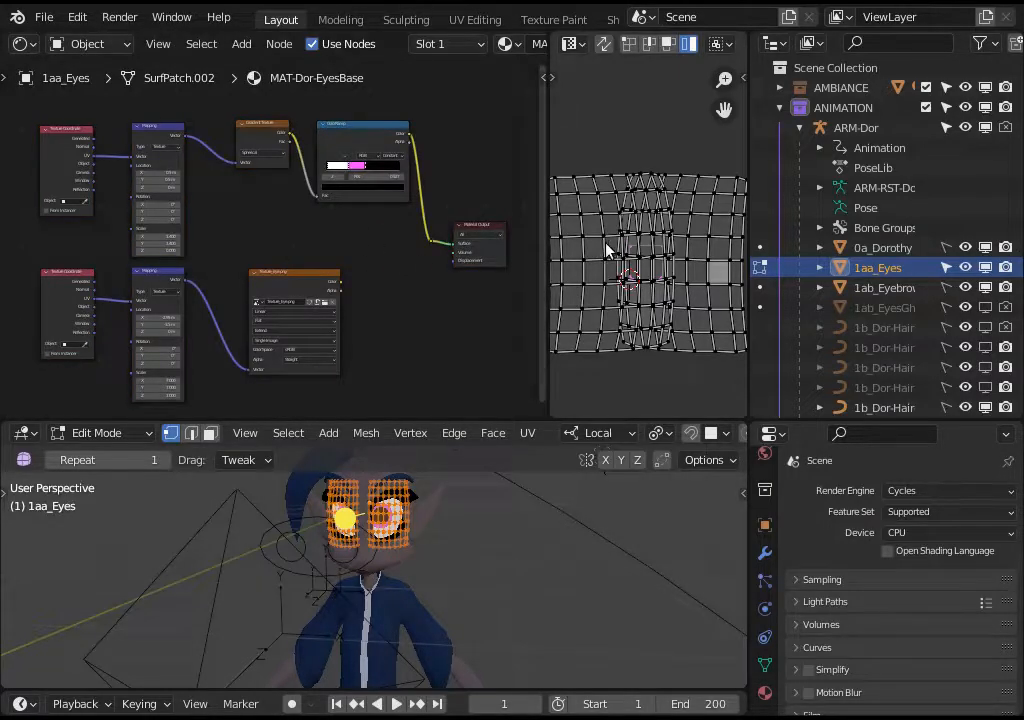
key("a")
key("a")
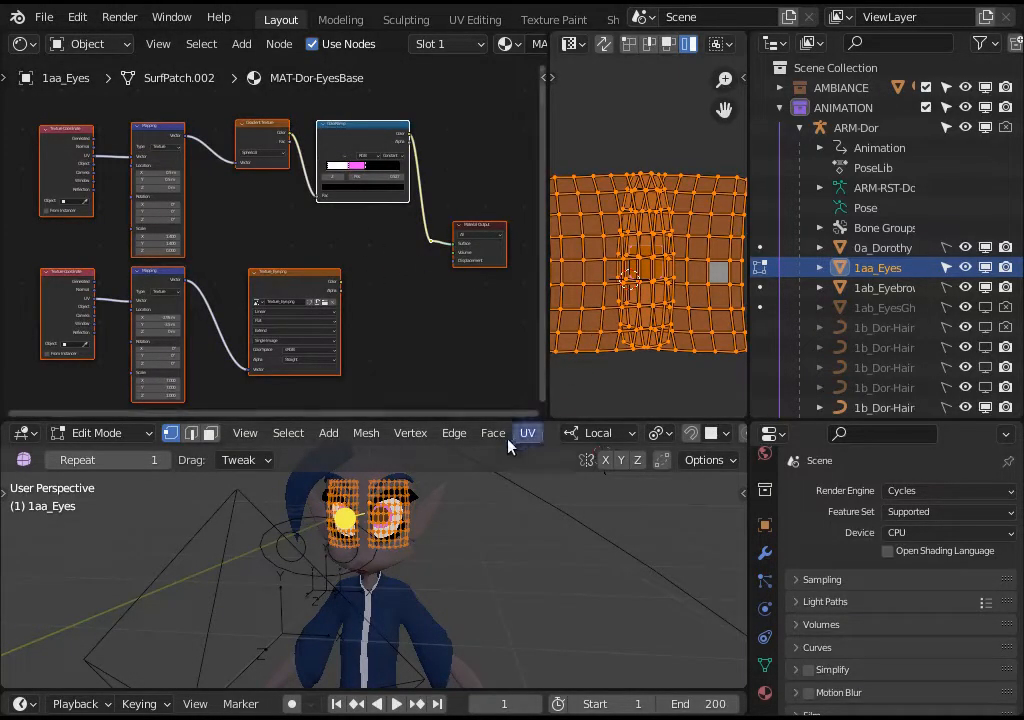
- Return the eye mesh to Object Mode and show its modifier stack
key("ctrl+Tab")
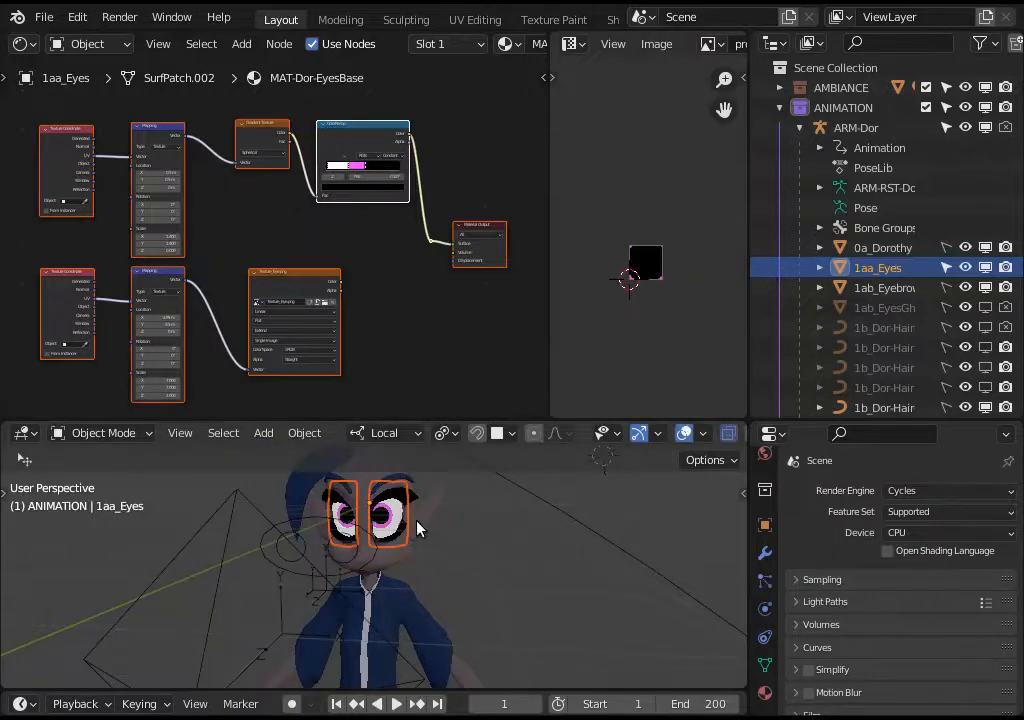
left_click(765, 553)
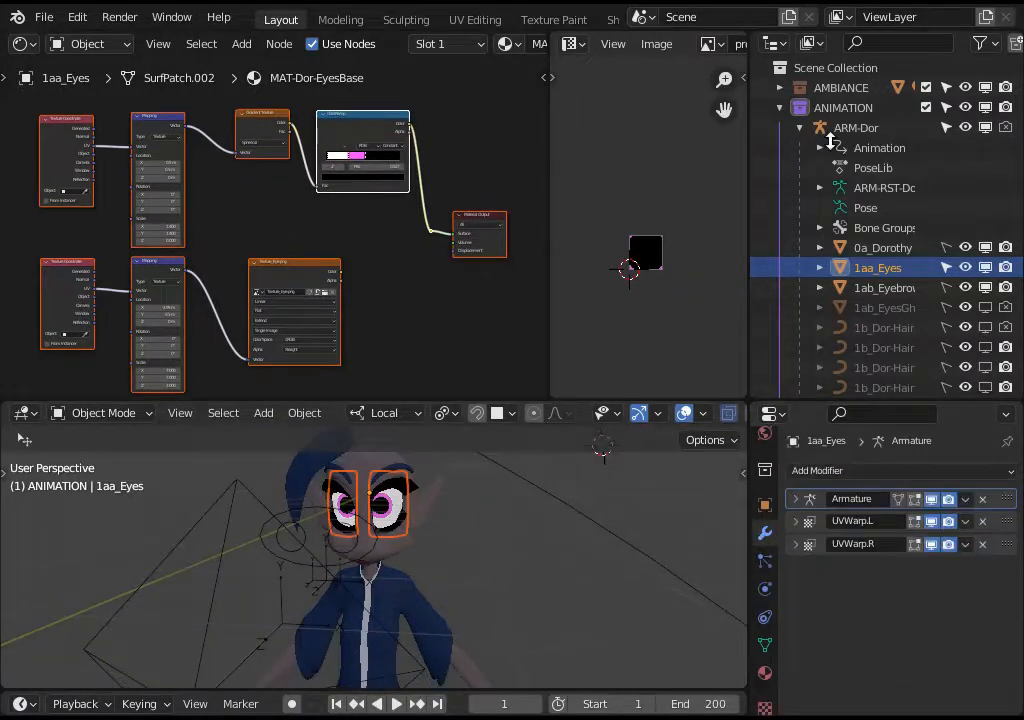
- Enlarge the 3D viewport and the modifier properties area to make room for the eye mesh's modifier settings
left_click_drag(785, 421, 785, 393)
left_click_drag(785, 266, 785, 140)
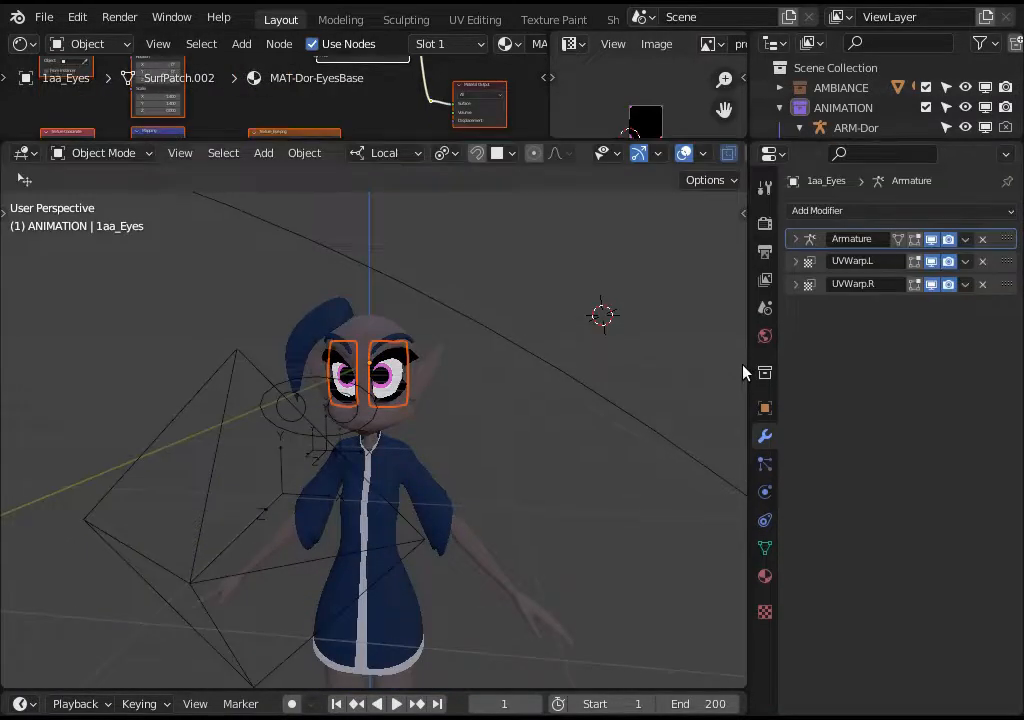
left_click_drag(748, 359, 716, 261)
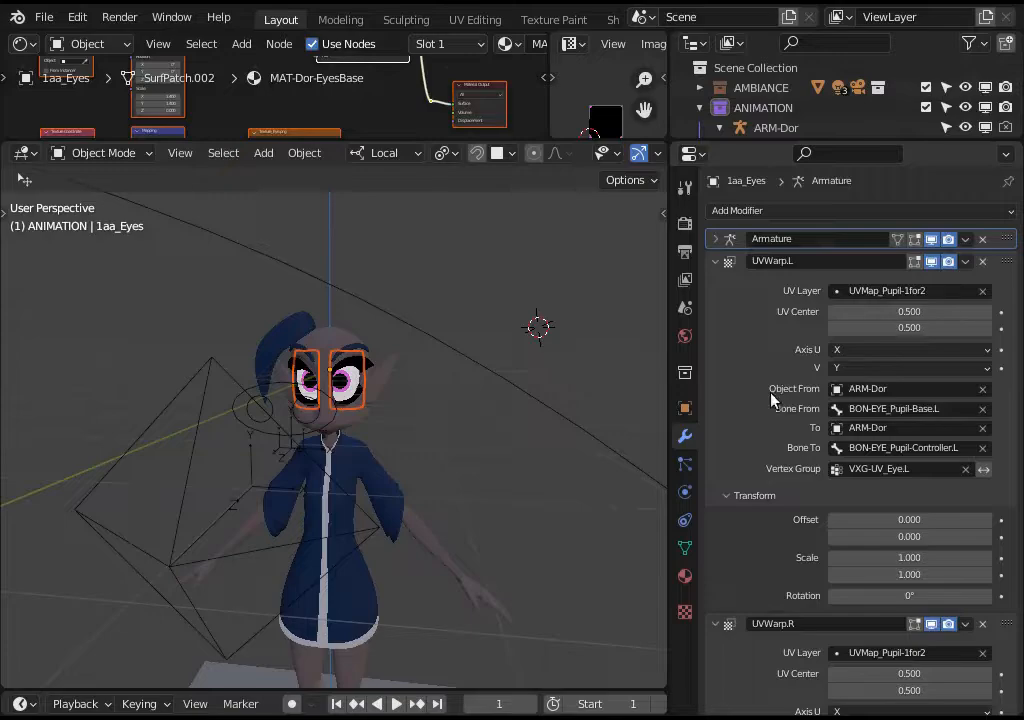
- Examine the expanded UVWarp.L and UVWarp.R modifier settings on the eye mesh, with their Transform sections collapsed
scroll(771, 399, "down", 5)
scroll(768, 506, "up", 5)
left_click(720, 211)
scroll(816, 347, "down", 6)
scroll(818, 510, "up", 2)
scroll(816, 510, "up", 5)
left_click(715, 262)
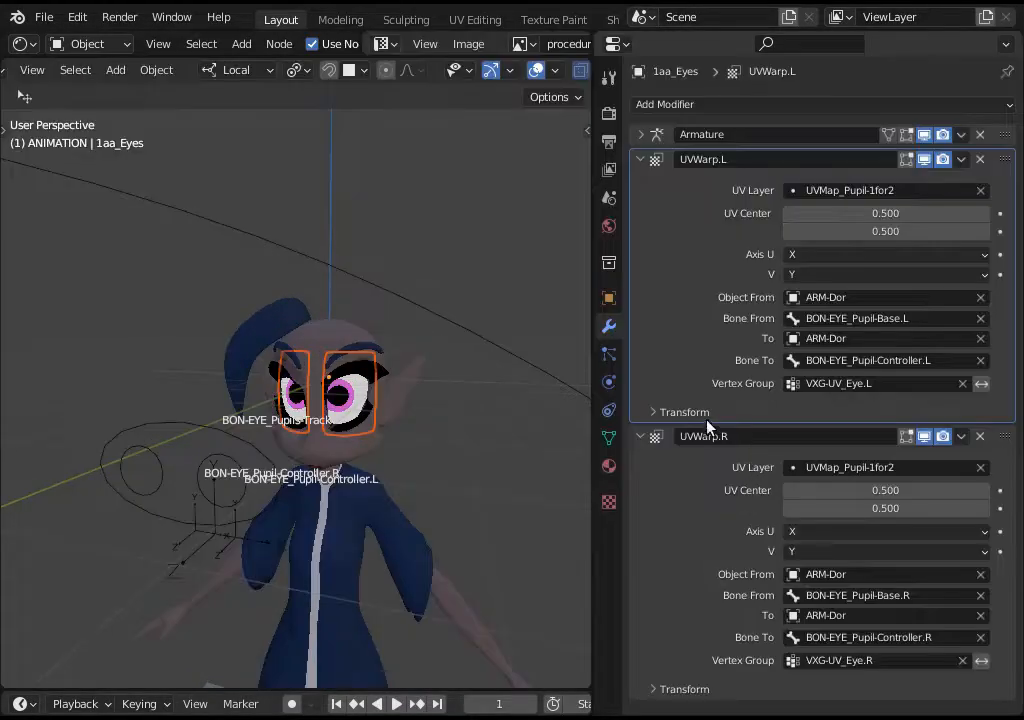
left_click(679, 509)
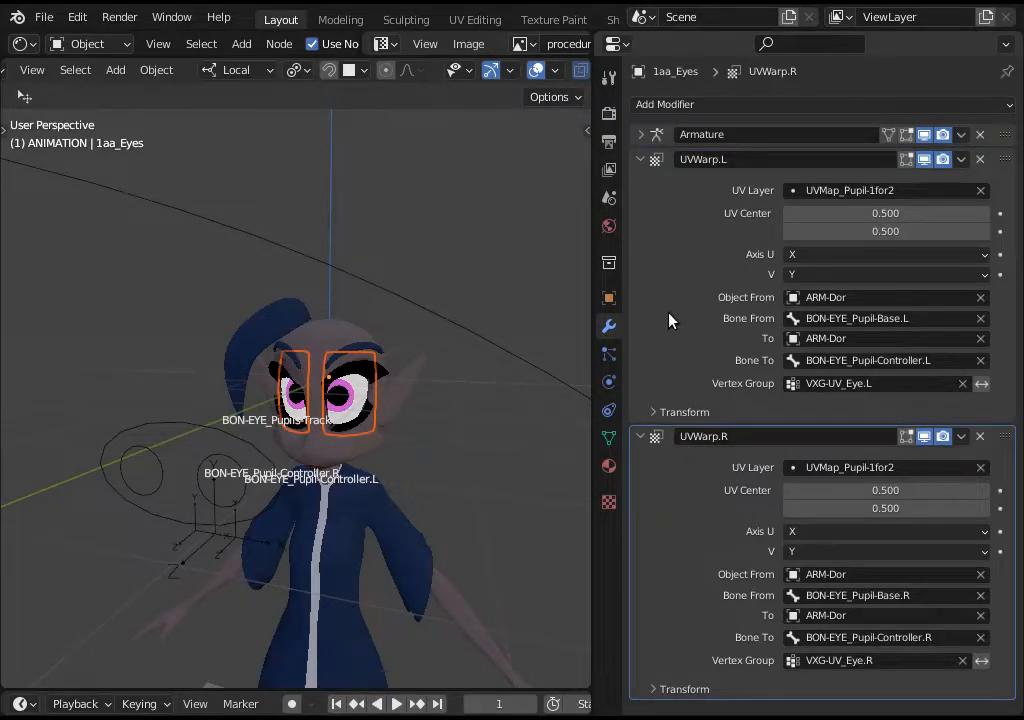
- Check the available vertex groups, keeping VXG-UV_Eye.L for UVWarp.L and VXG-UV_Eye.R for UVWarp.R
left_click(869, 386)
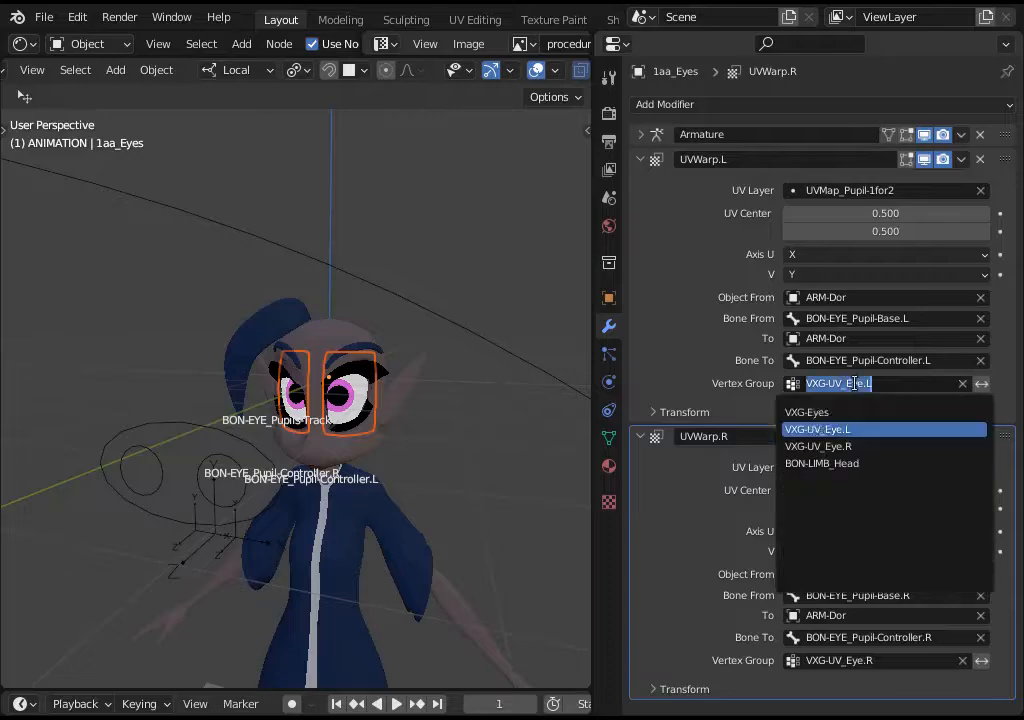
left_click(835, 433)
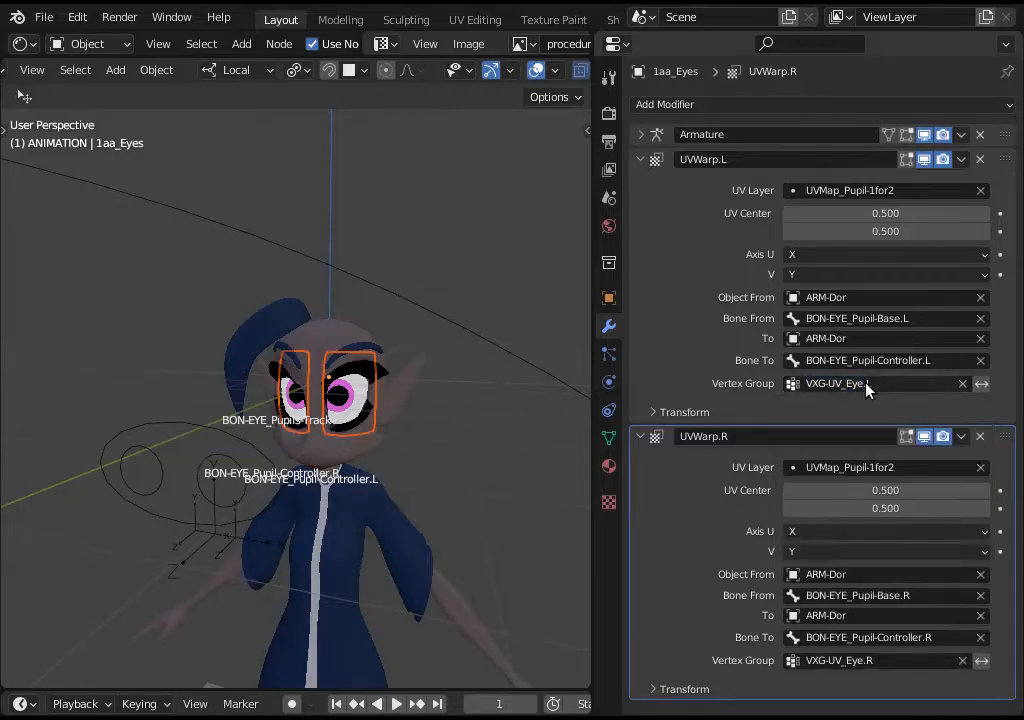
left_click(836, 660)
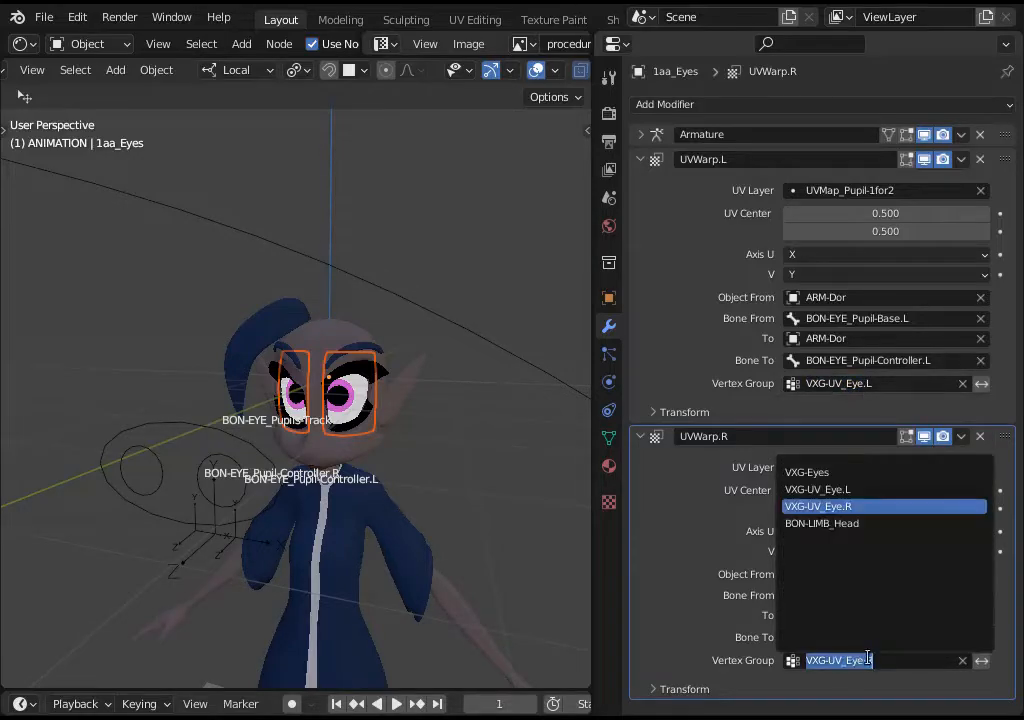
left_click(849, 506)
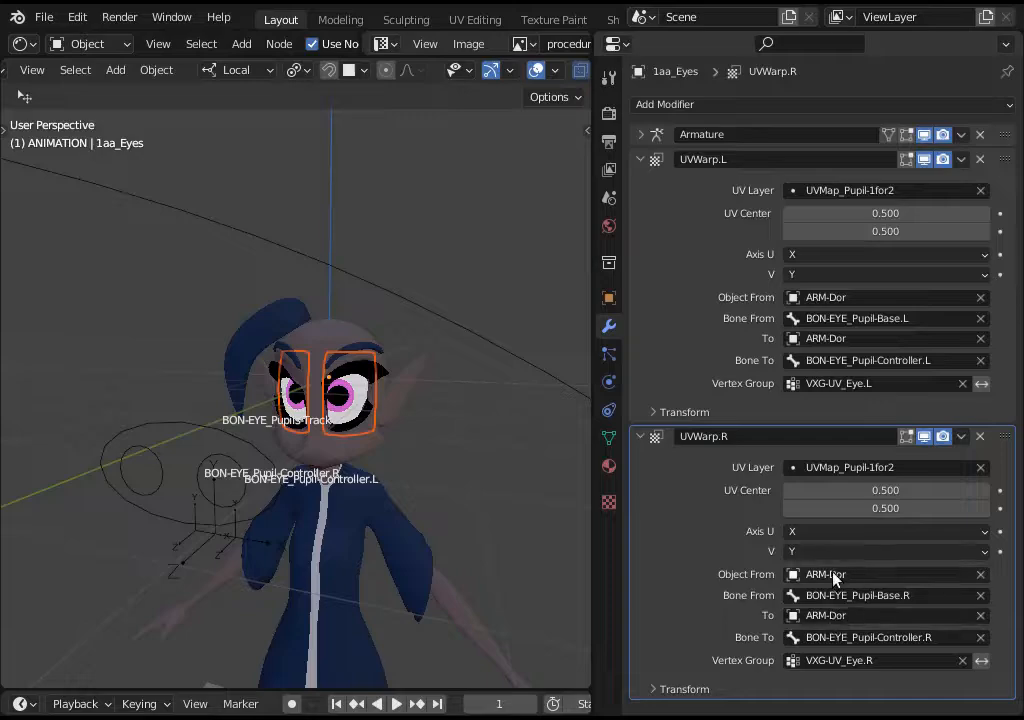
- Inspect the Bone From and Bone To assignments of both UVWarp modifiers without changing them
left_click(905, 597)
left_click(914, 637)
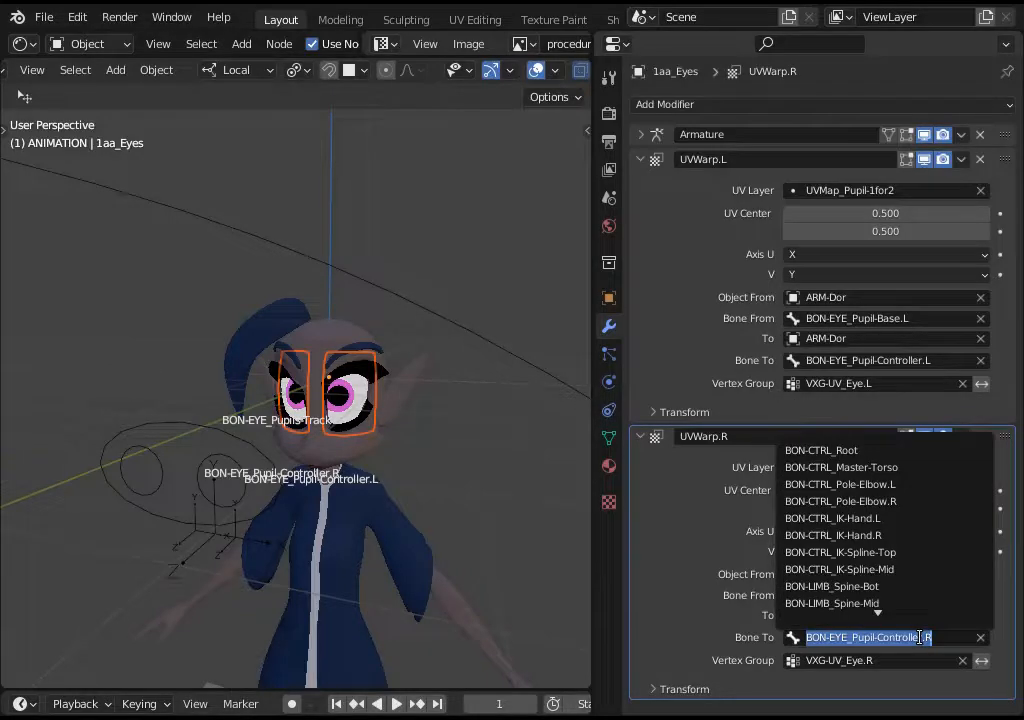
left_click(811, 595)
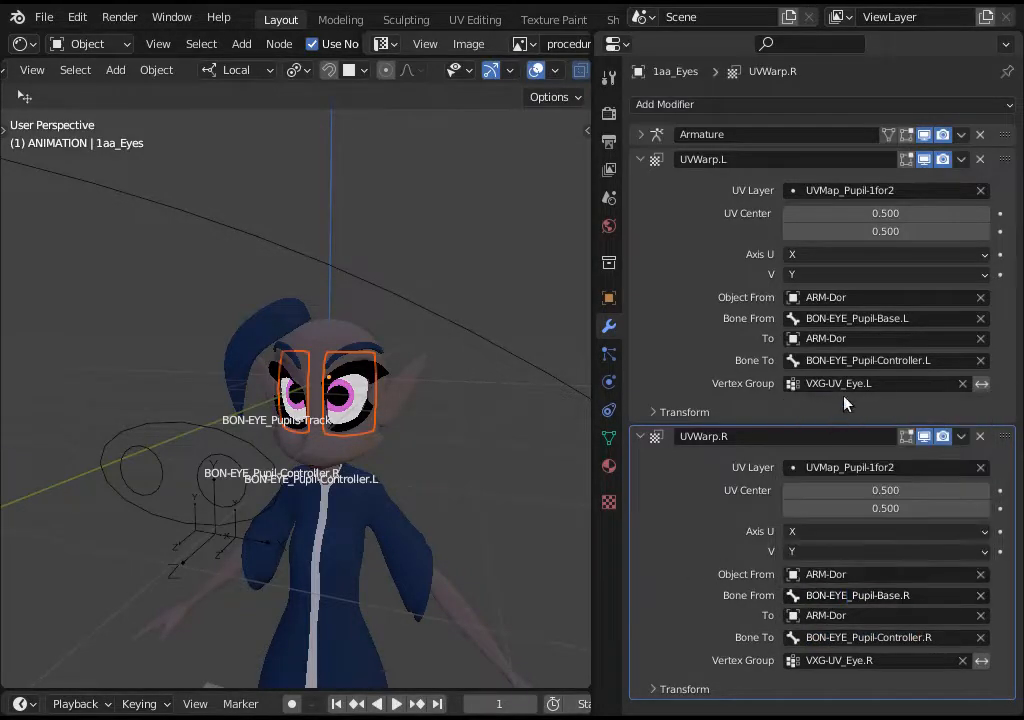
left_click(866, 360)
left_click(868, 318)
- Expand the Transform sections of both UVWarp modifiers and examine their offset, scale and rotation settings
left_click(680, 410)
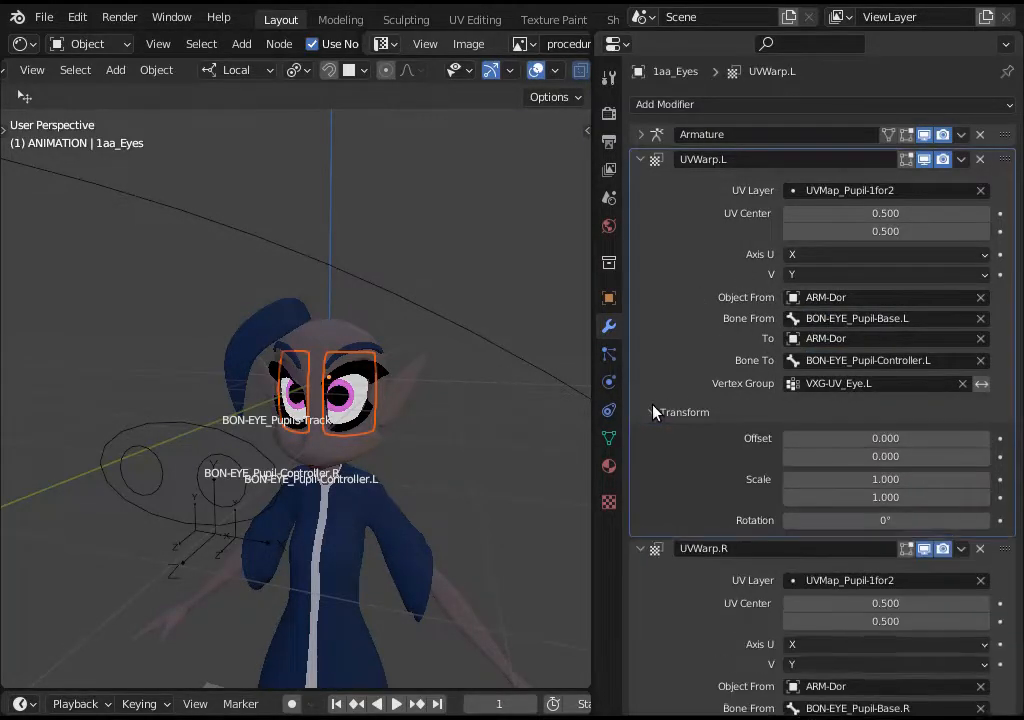
scroll(729, 430, "down", 3)
scroll(715, 630, "down", 3)
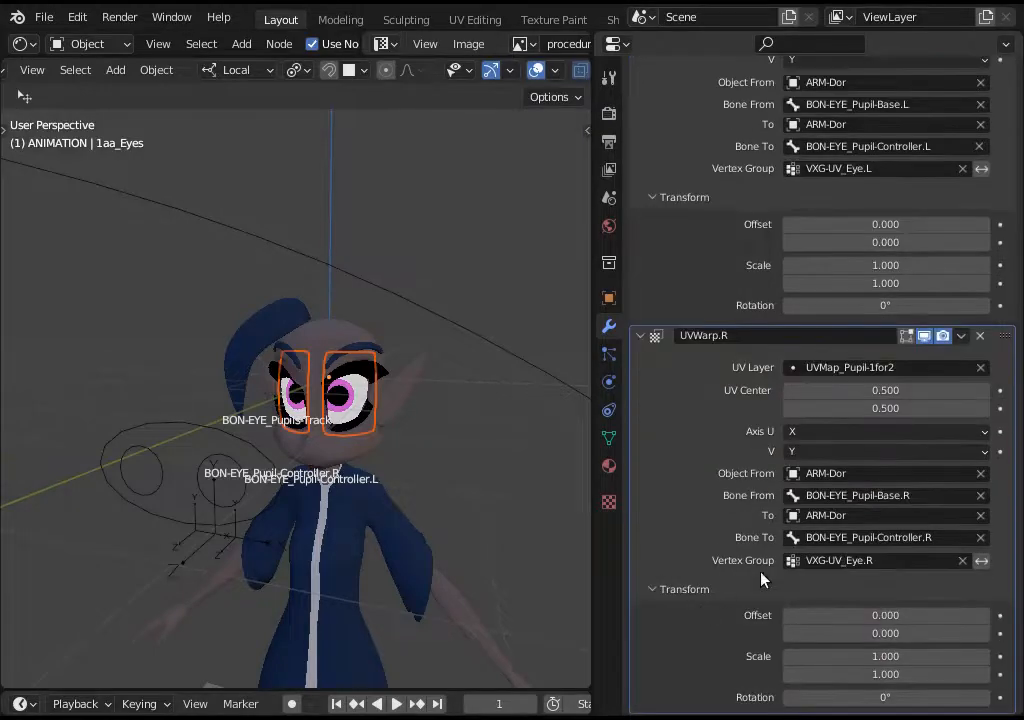
mouse_move(885, 650)
left_mouse_down()
mouse_move(810, 650)
mouse_move(916, 658)
mouse_move(895, 657)
left_mouse_up()
scroll(850, 560, "up", 4)
scroll(760, 460, "down", 4)
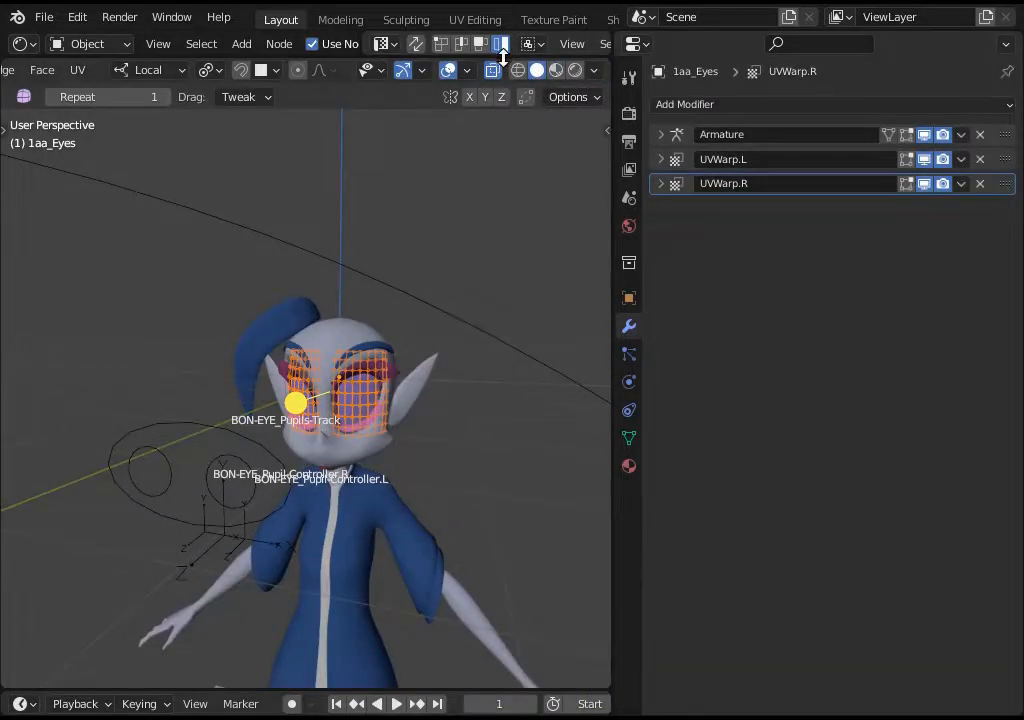
- Enlarge the shader and UV editors above the 3D viewport and switch the viewport to Material Preview shading
left_click_drag(503, 57, 549, 337)
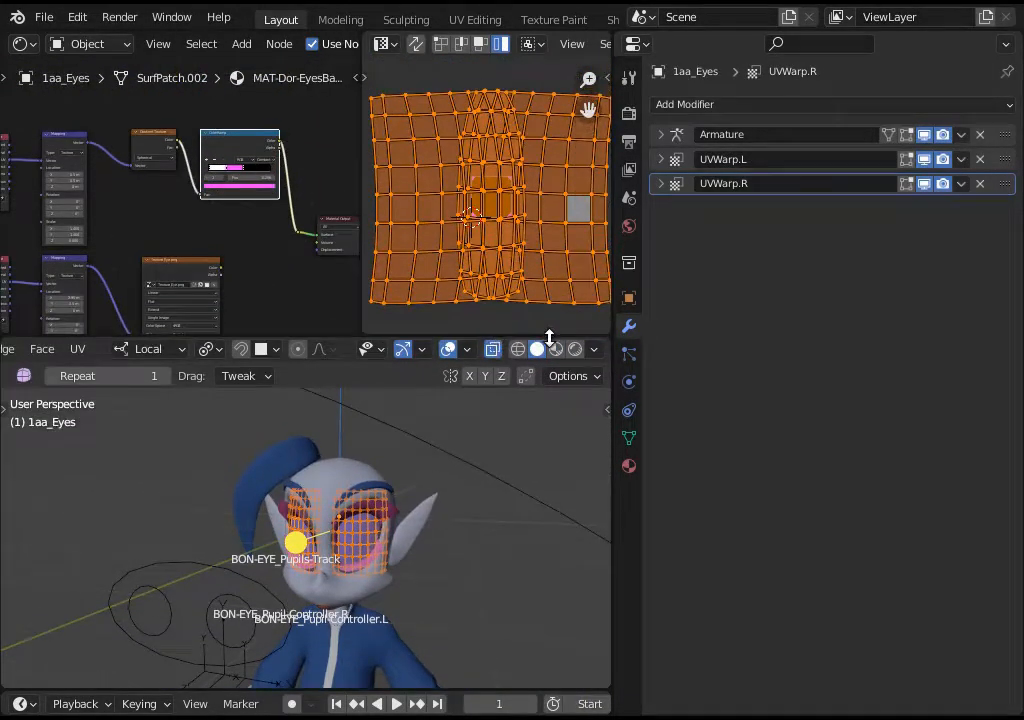
left_click(556, 349)
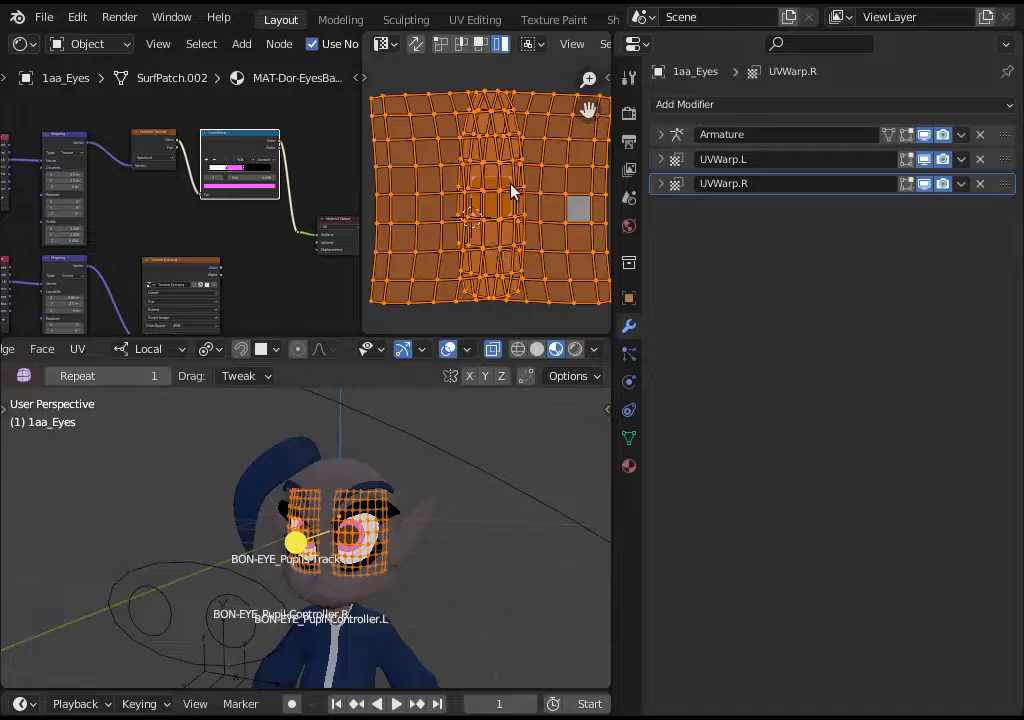
- Try scaling all the eye UVs over the procedural image to preview how the pupil size responds
key("s")
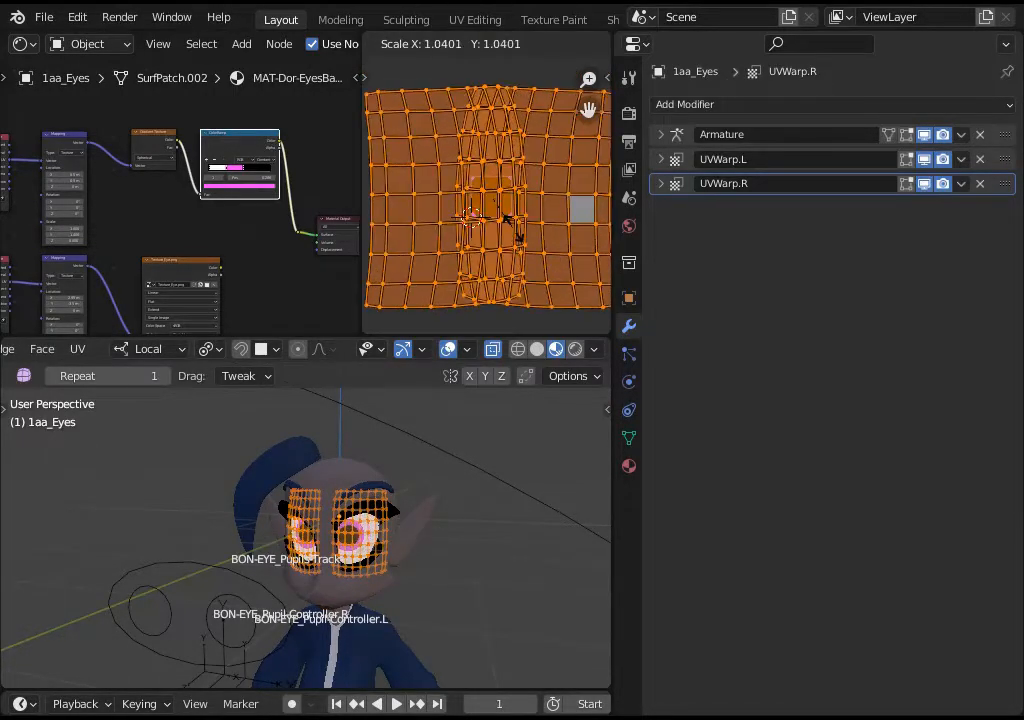
left_click(510, 228)
scroll(510, 221, "up", 2)
scroll(510, 221, "down", 2)
scroll(510, 221, "up", 1)
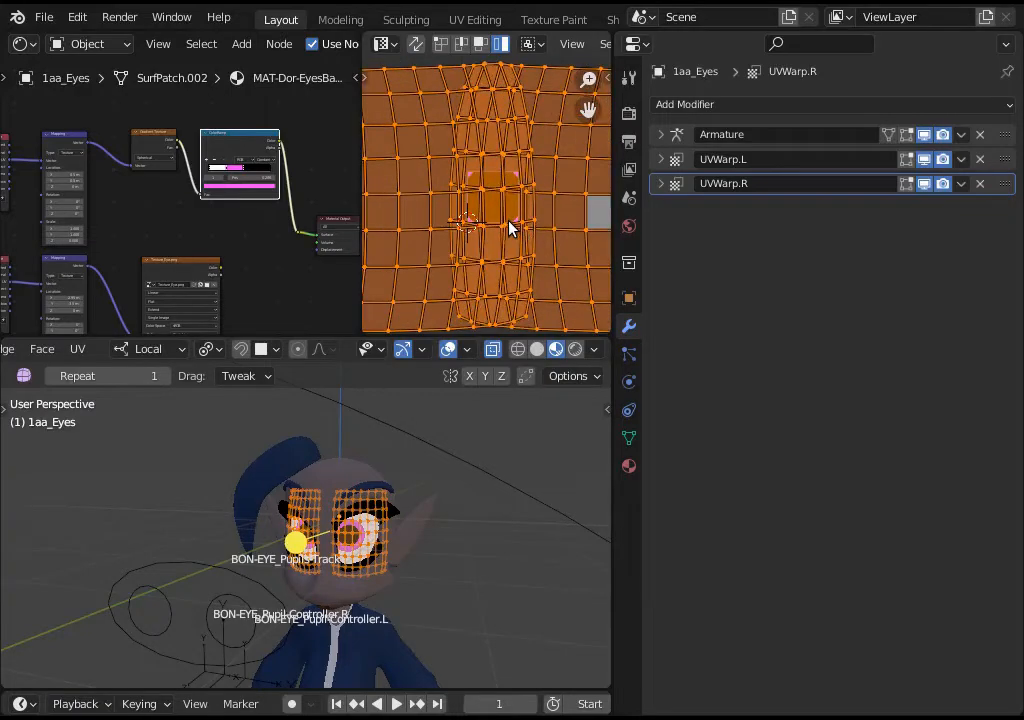
scroll(510, 221, "down", 1)
key("s")
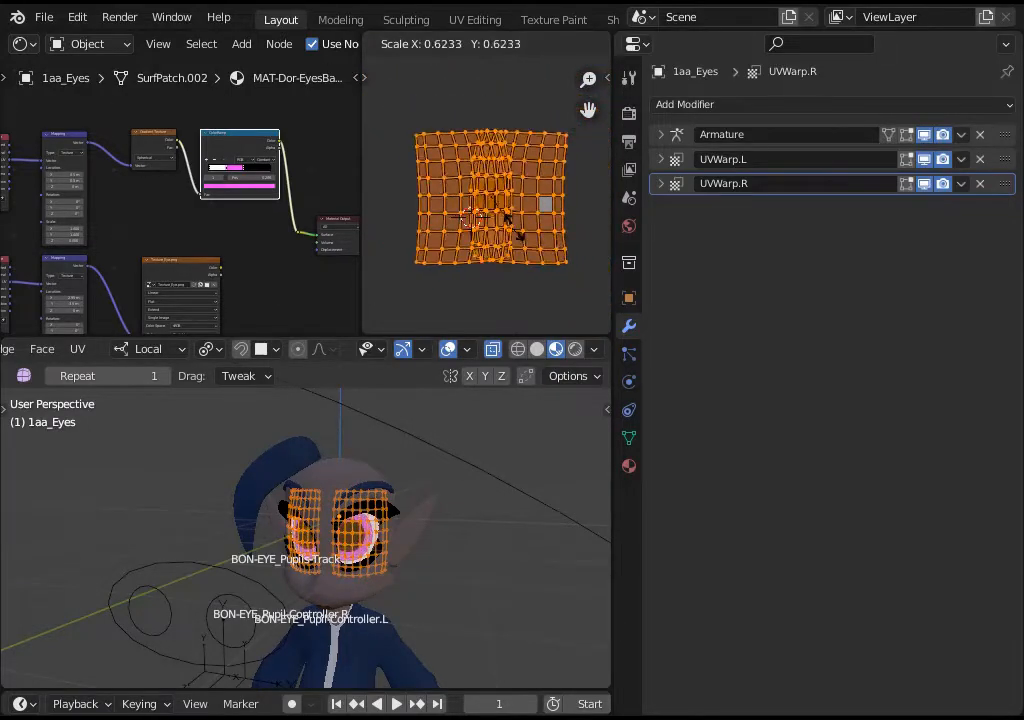
left_click(543, 277)
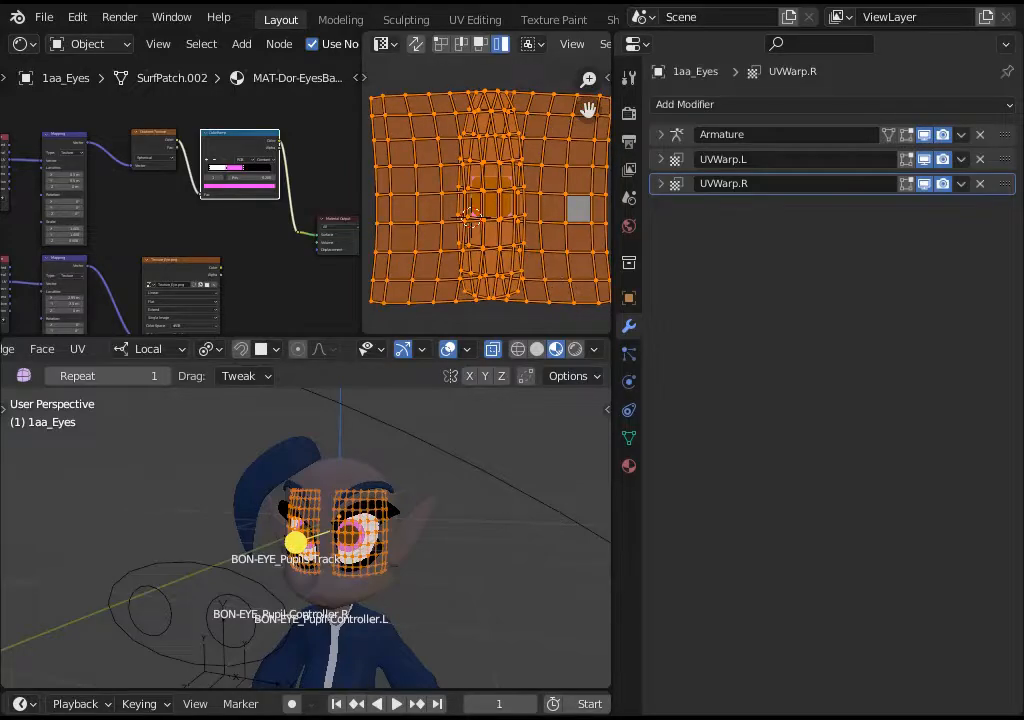
key("s")
right_click(567, 292)
key("s")
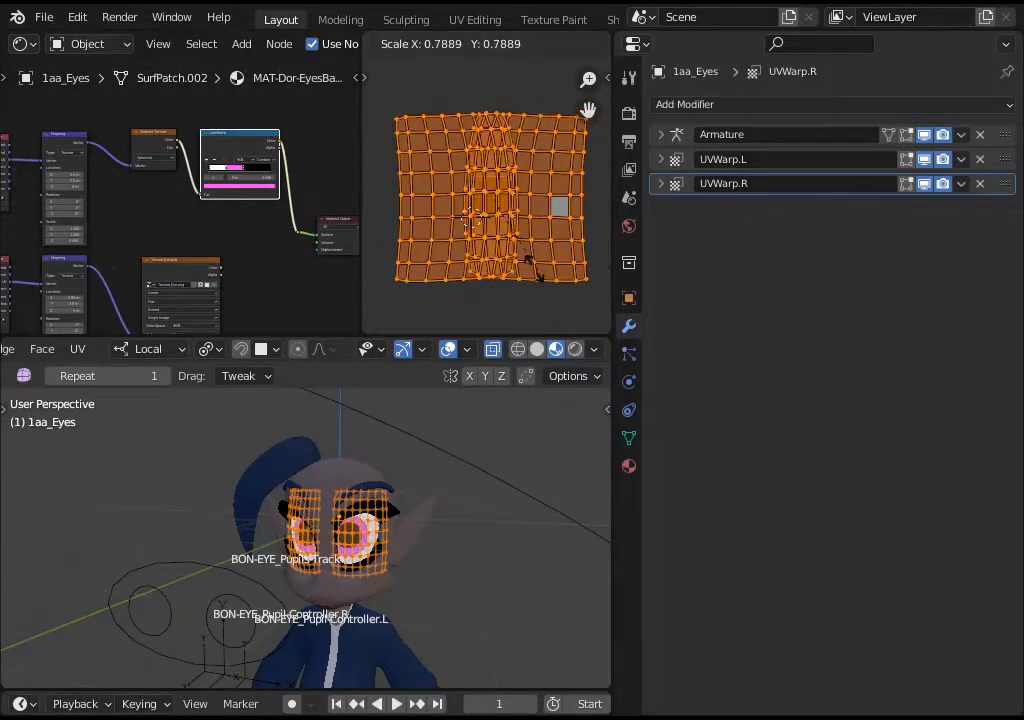
right_click(502, 232)
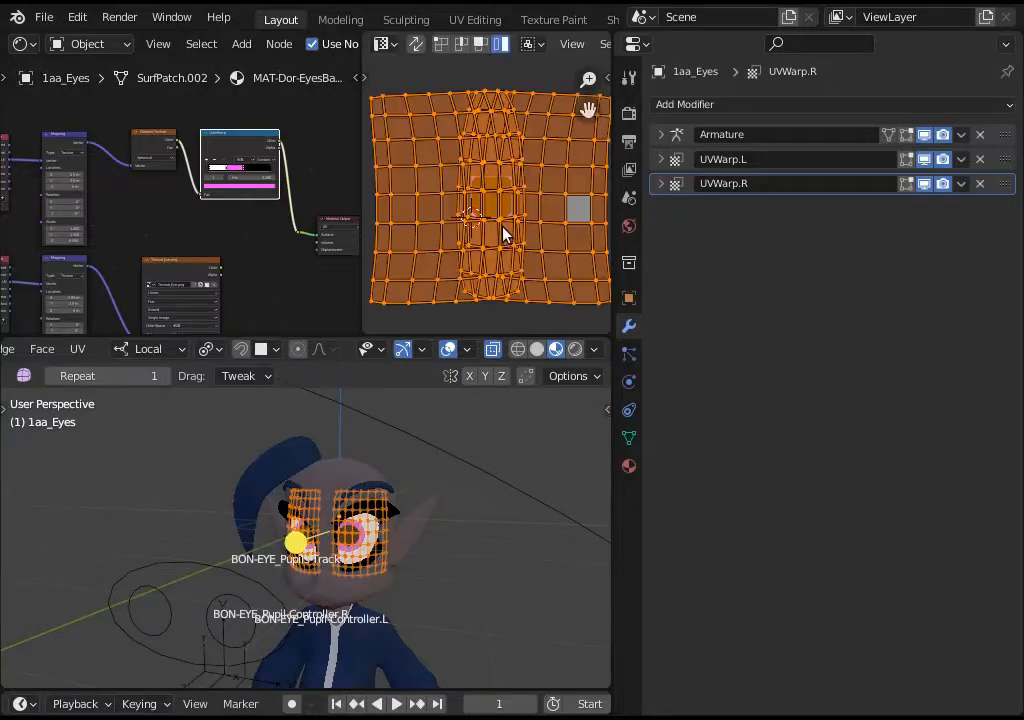
scroll(507, 218, "down", 2)
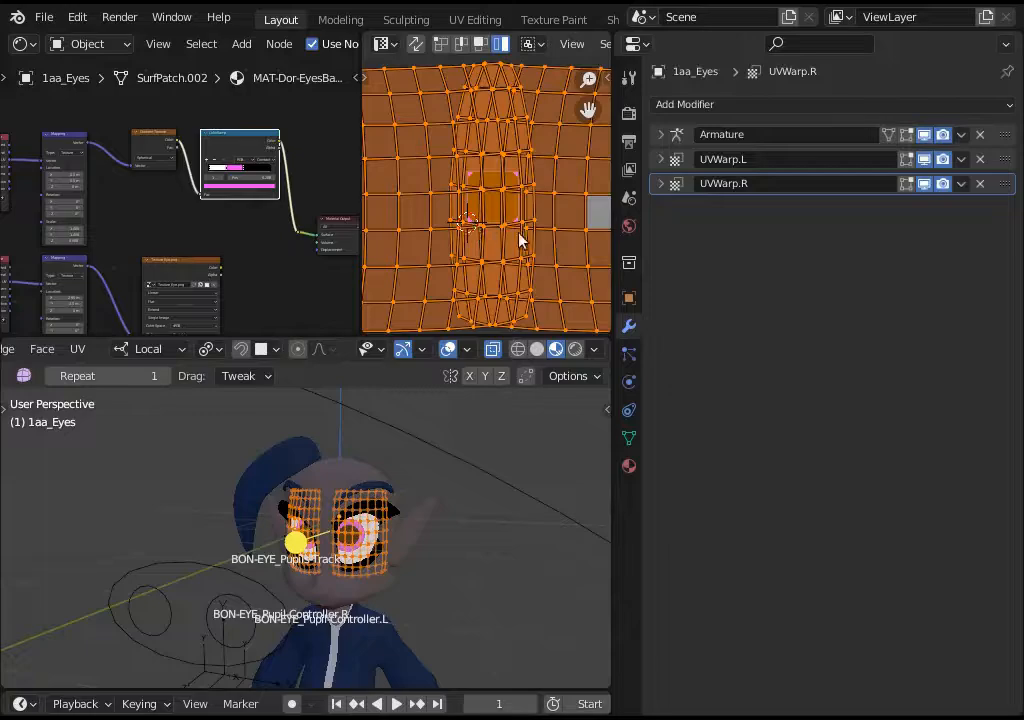
scroll(473, 267, "up", 5)
scroll(473, 267, "down", 7)
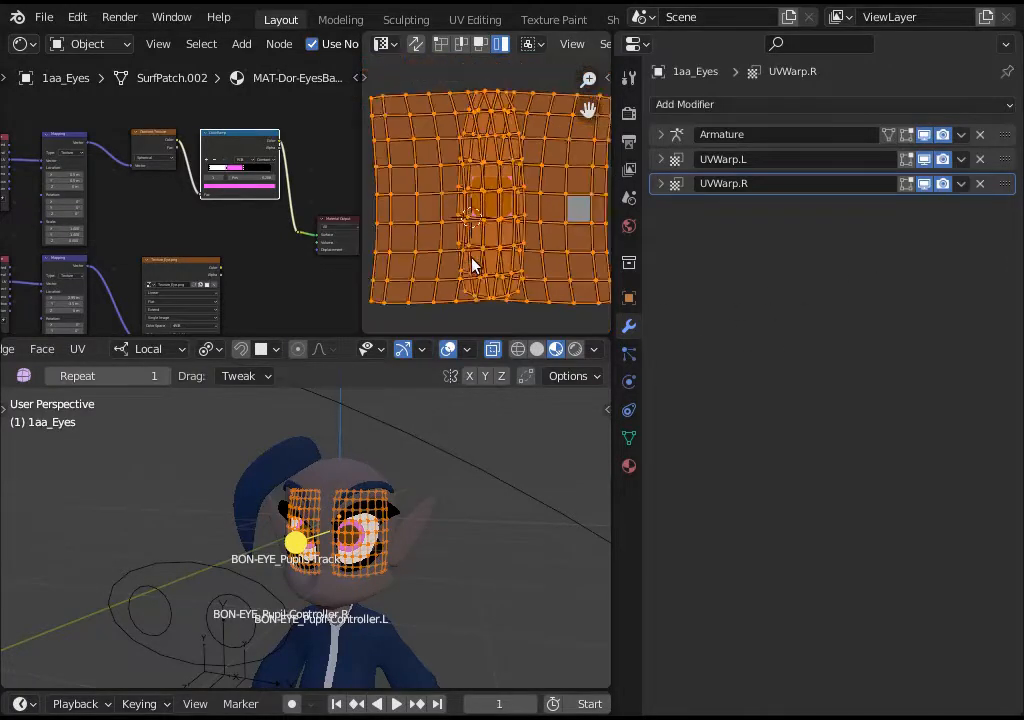
scroll(492, 275, "up", 2)
scroll(491, 274, "down", 2)
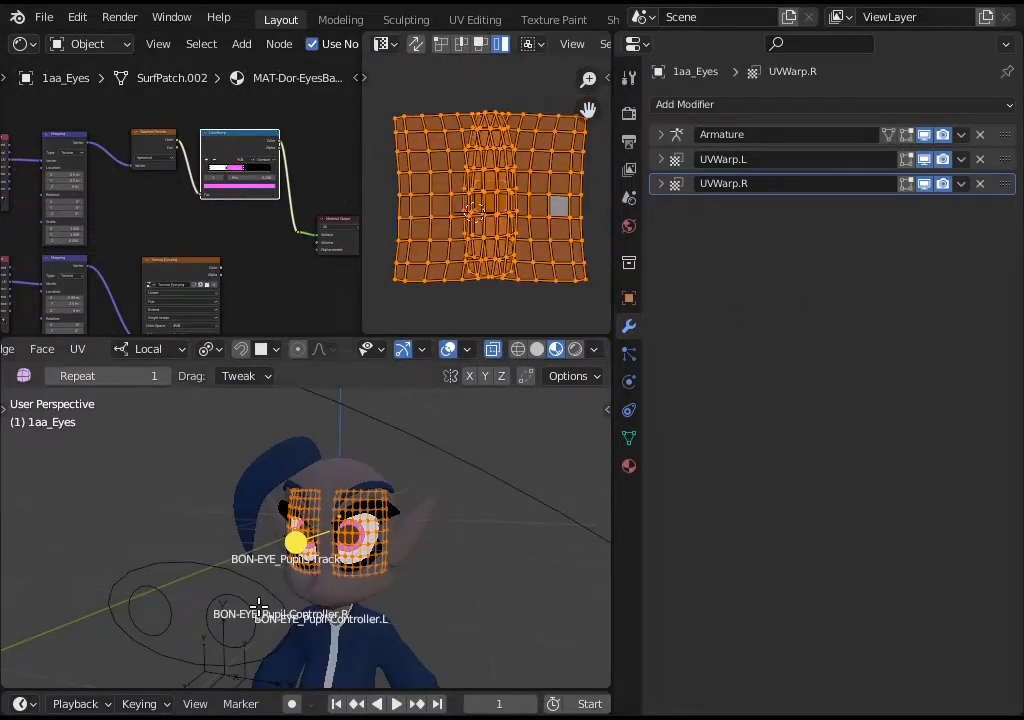
- Put the ARM-Dor armature in Pose Mode and try moving the BON-EYE_Pupils-Track bone to test the pupils
key("ctrl+Tab")
key("4")
left_click(247, 577)
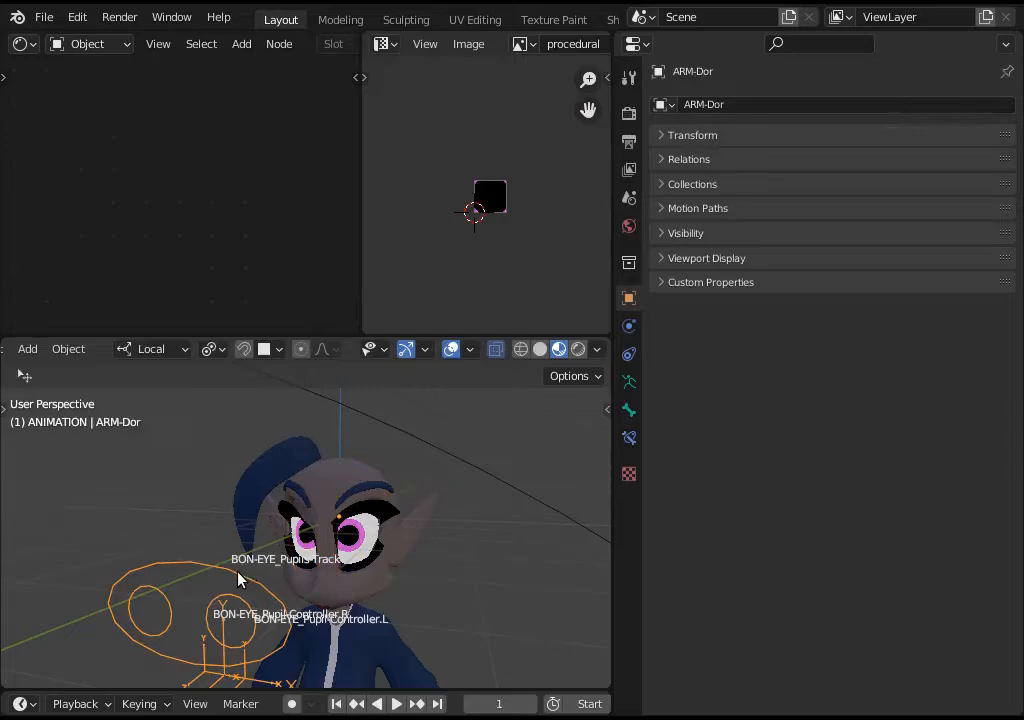
key("ctrl+Tab")
left_click(238, 578)
key("g")
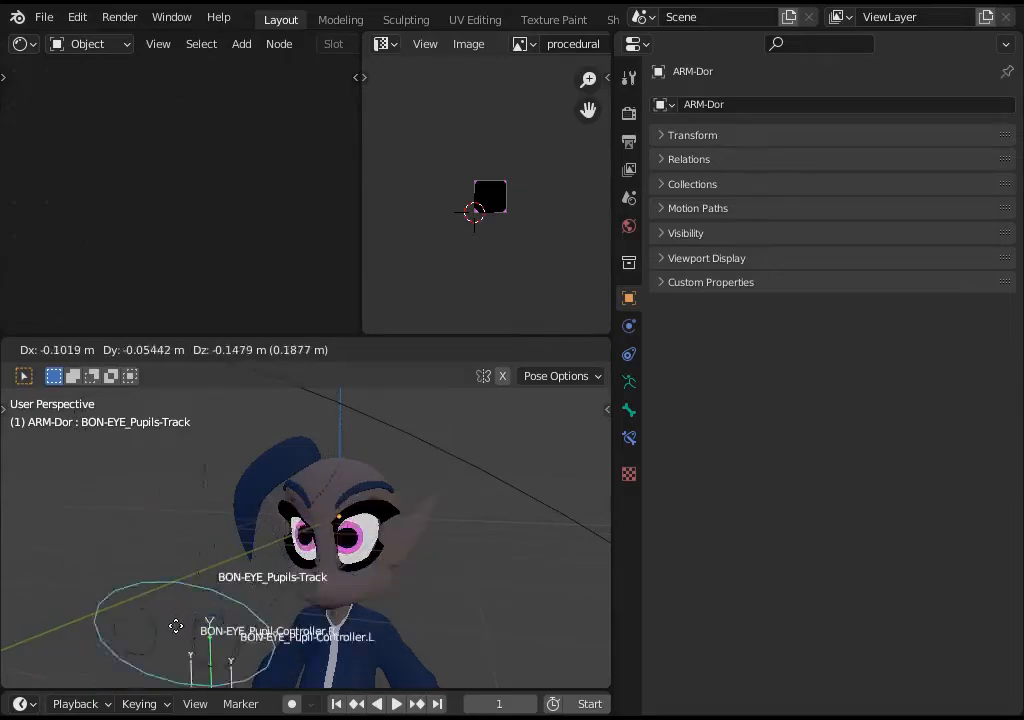
left_click_drag(218, 575, 181, 533)
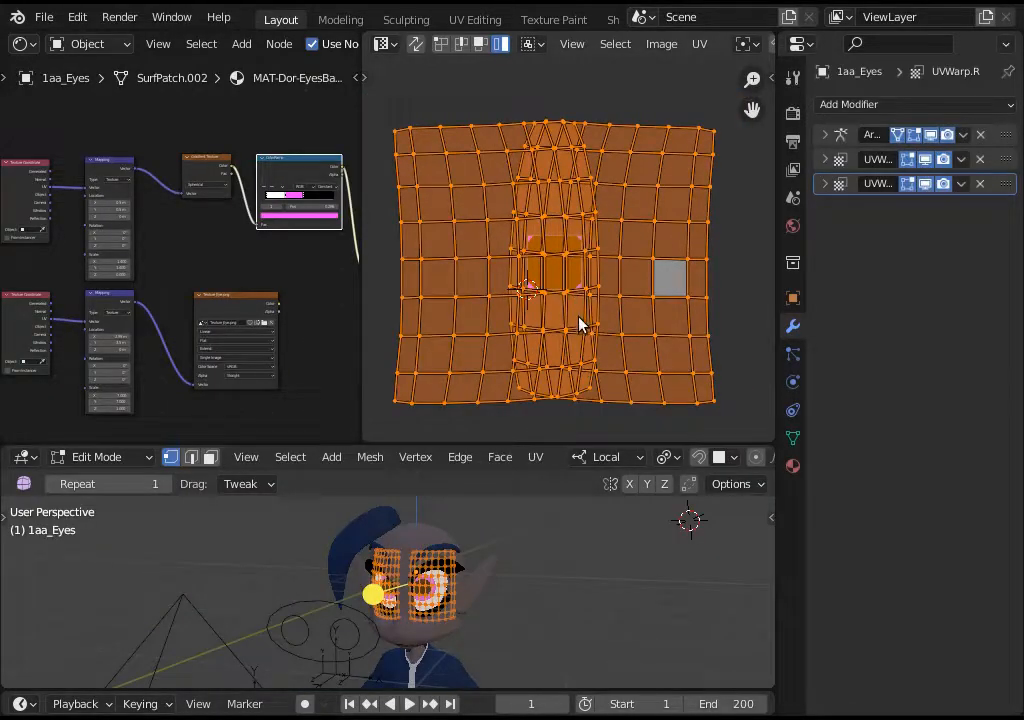
- Scale all the eye UVs up to about 2.58 times and move them by about -0.30 in X and 0.95 in Y
key("s")
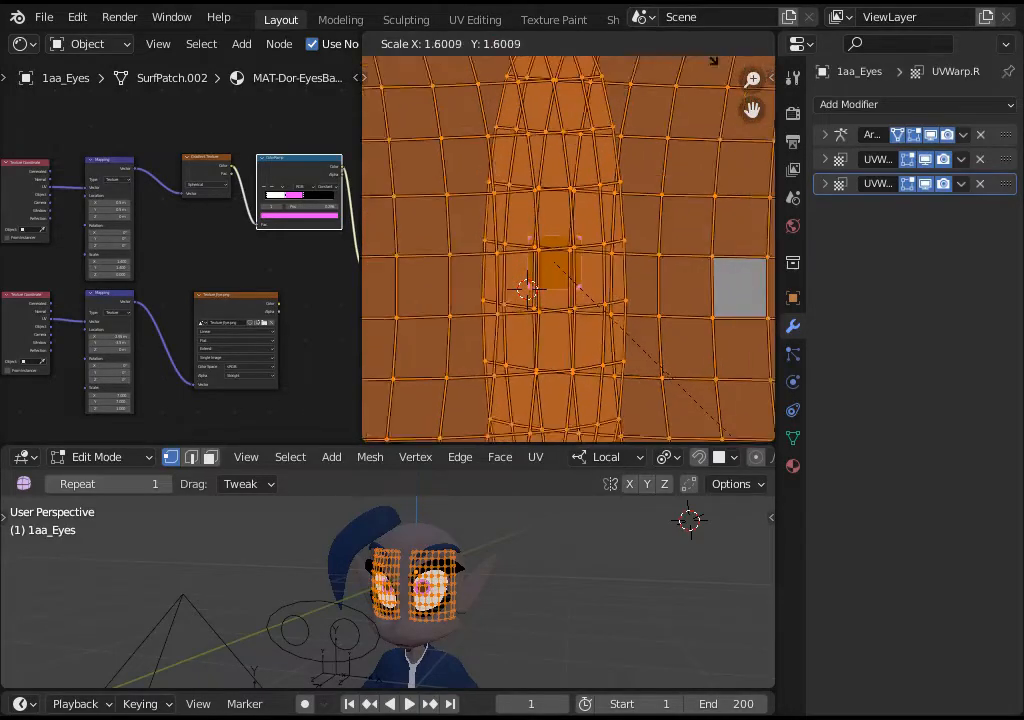
key("Escape")
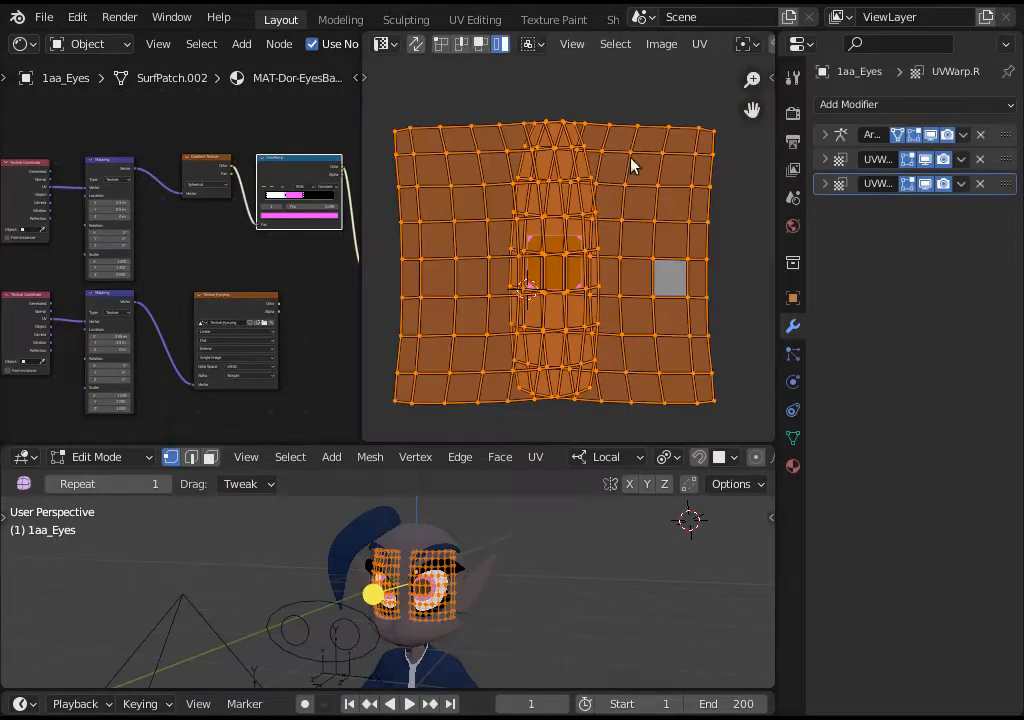
key("s")
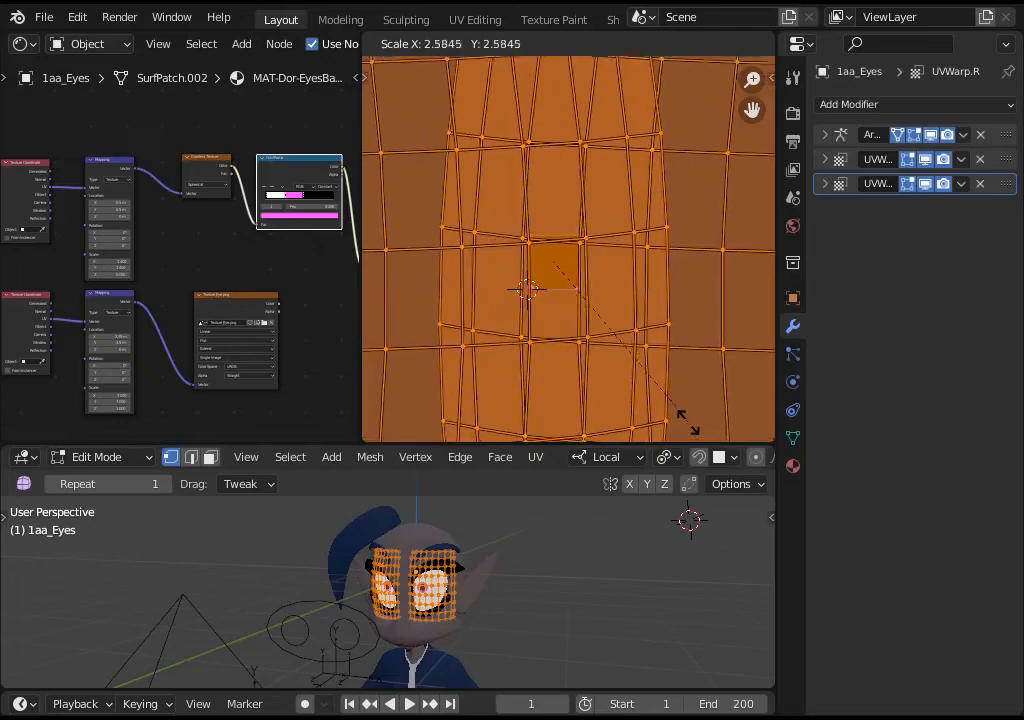
left_click(688, 428)
key("g")
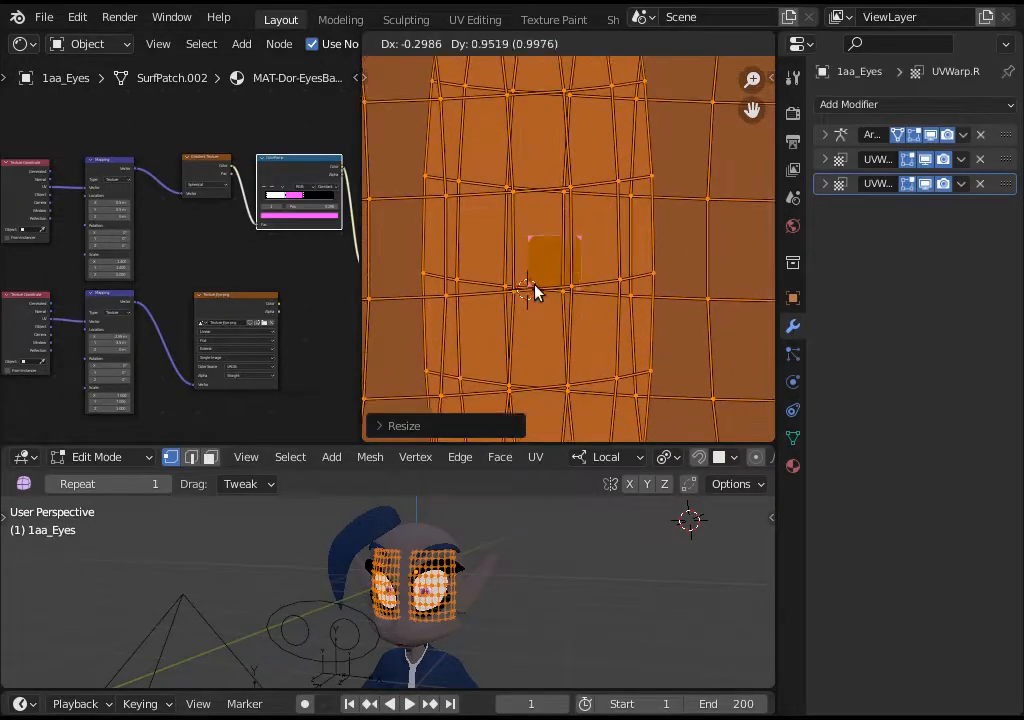
left_click(535, 290)
- Try moving the BON-EYE_Pupils-Track bone in Pose Mode with the rescaled UVs, and reselect the eye mesh in Object Mode
key("ctrl+Tab")
key("Tab")
left_click(322, 599)
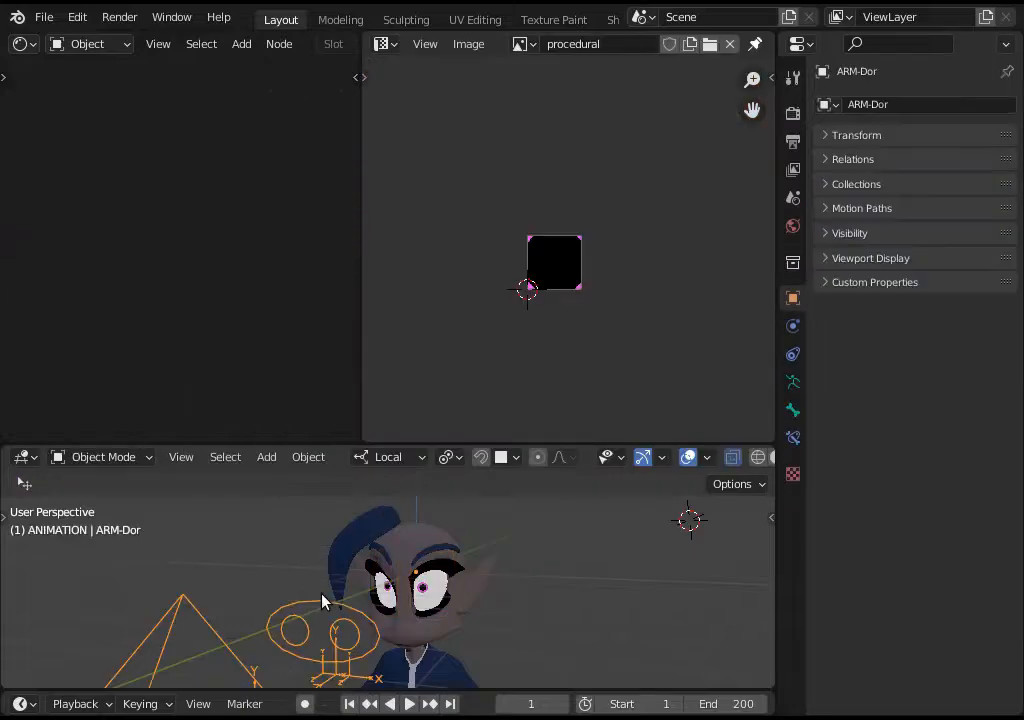
key("ctrl+Tab")
middle_click_drag(336, 636, 338, 656)
left_click(373, 640)
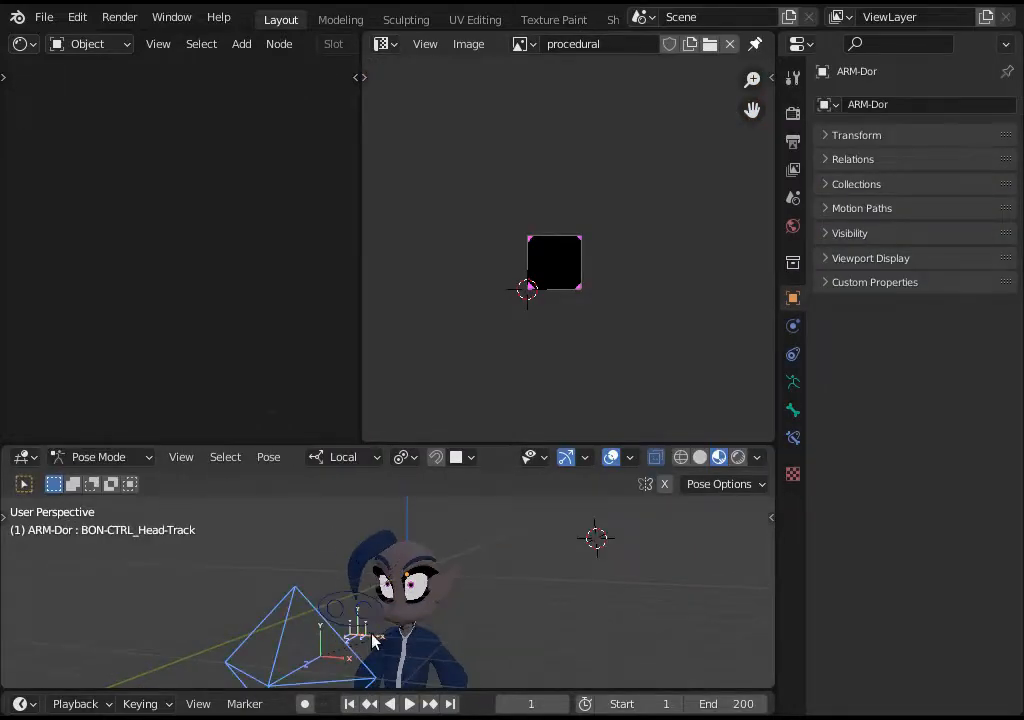
left_click(352, 612)
key("g")
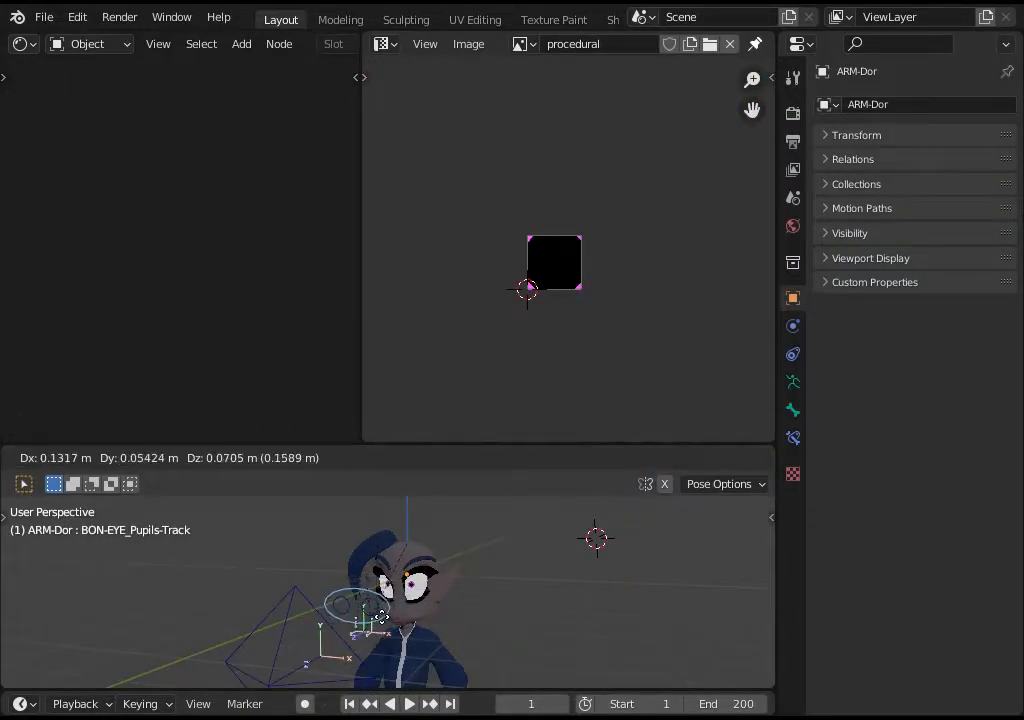
left_click(401, 610)
left_click(409, 585)
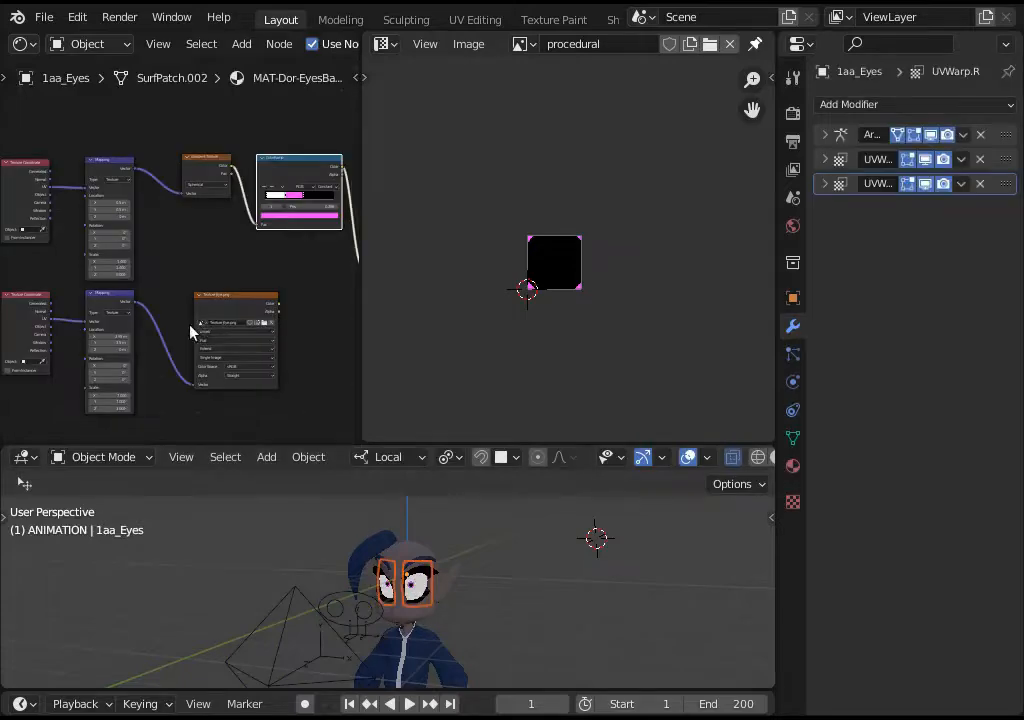
- Put the eye mesh in Edit Mode and examine the location and scale values in the eye material's two Mapping nodes
scroll(190, 332, "up", 4)
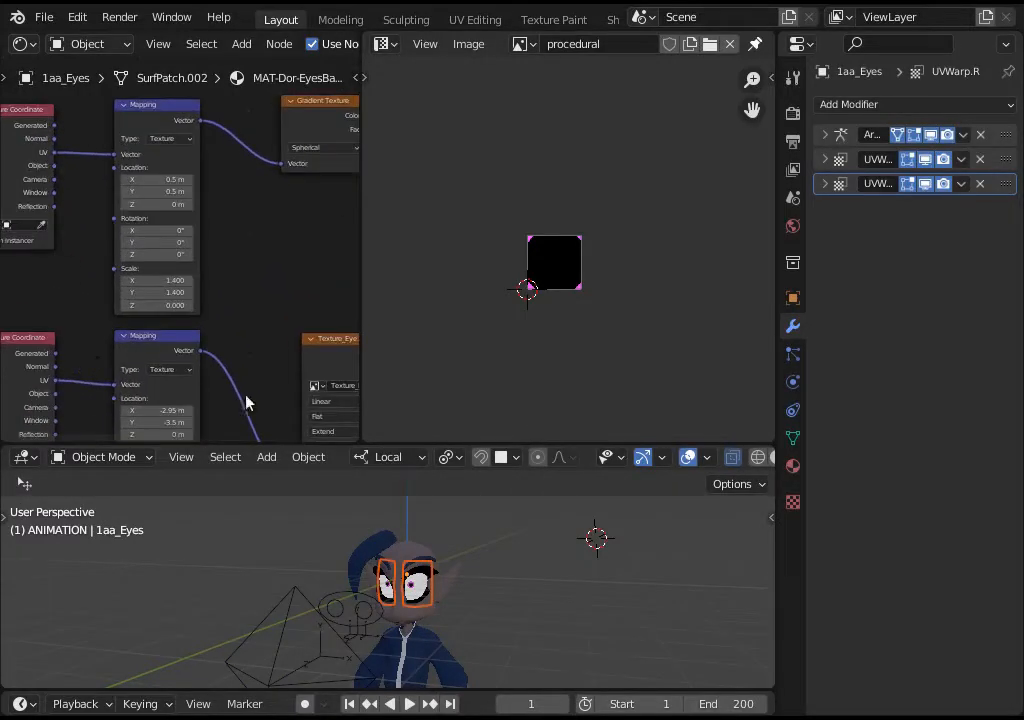
key("Tab")
middle_click_drag(123, 316, 165, 233)
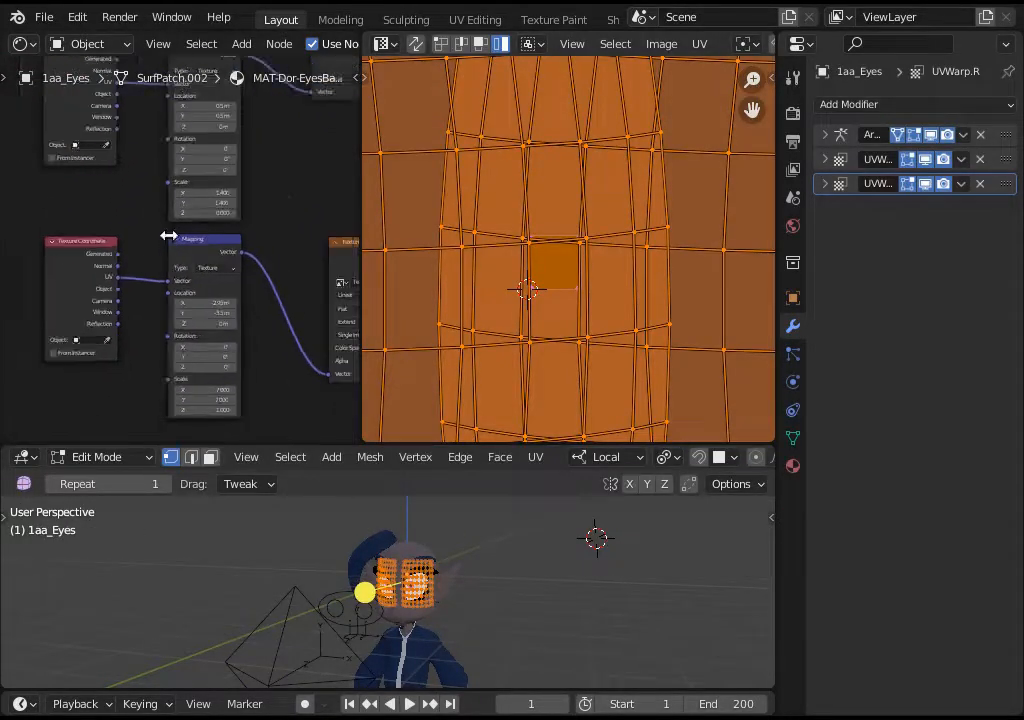
scroll(200, 400, "up", 1)
middle_click_drag(204, 434, 183, 372)
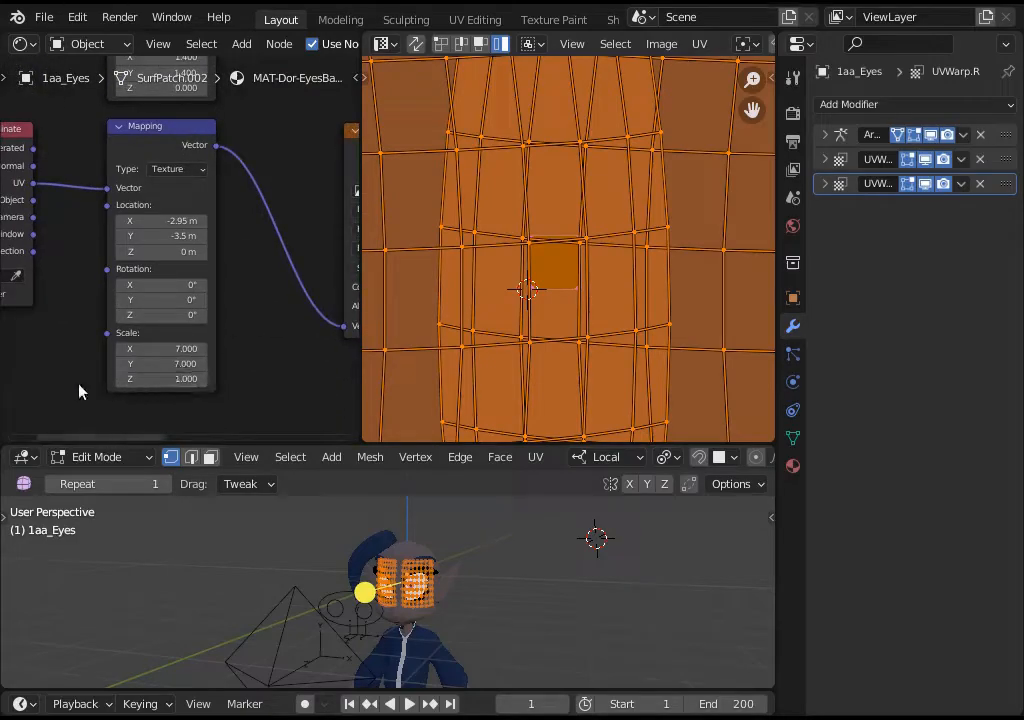
left_click_drag(69, 407, 248, 240)
scroll(248, 240, "up", 6, "shift")
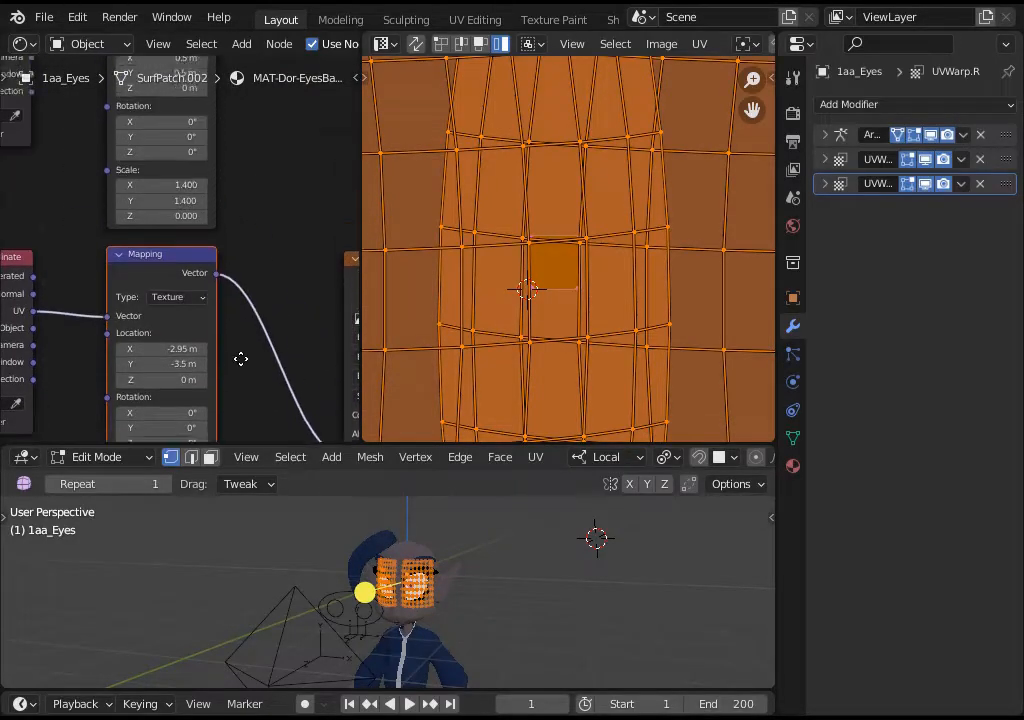
scroll(250, 287, "down", 3)
left_click(250, 287)
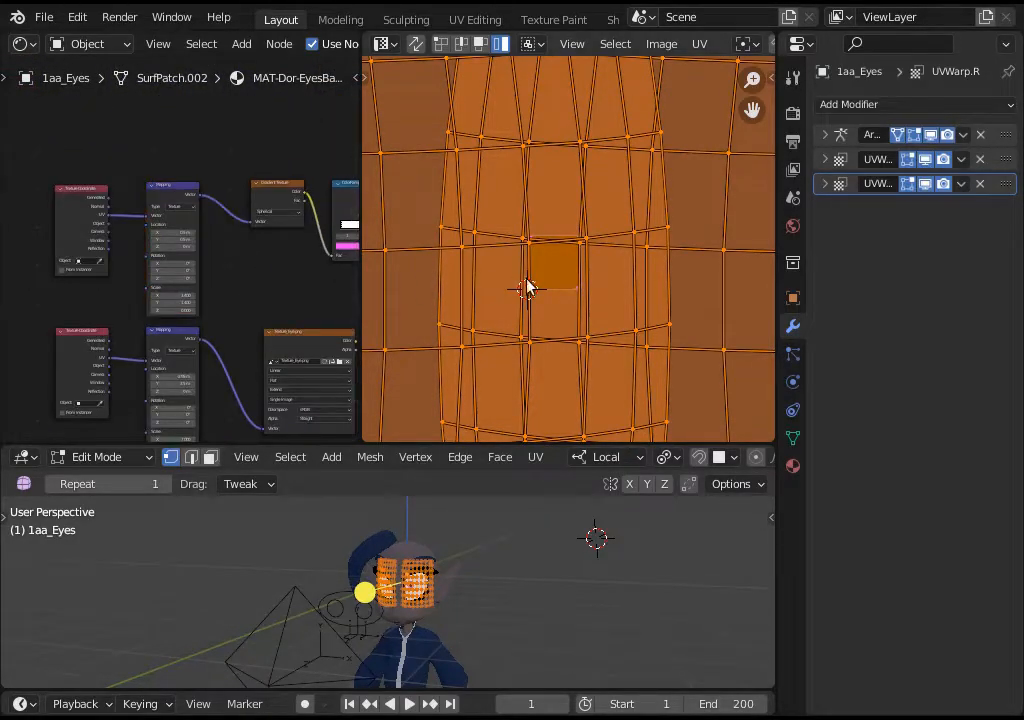
scroll(528, 286, "down", 5)
- Unwrap all the eye mesh's faces with Smart UV Project, using a 66° angle limit and 0.000 island margin
key("alt+a")
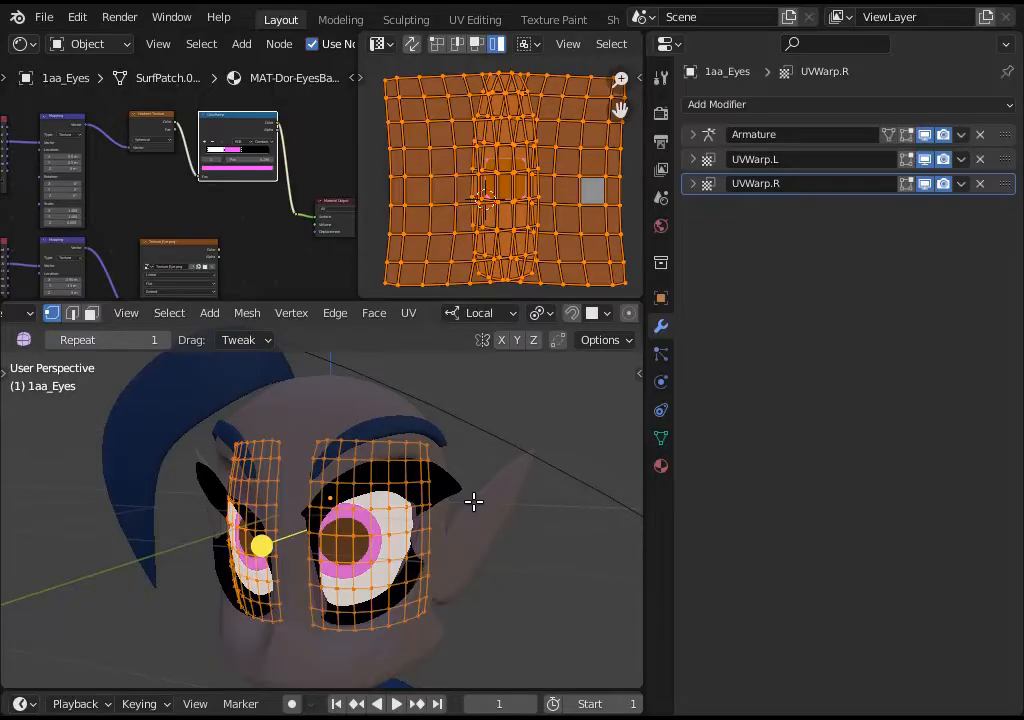
key("alt+a")
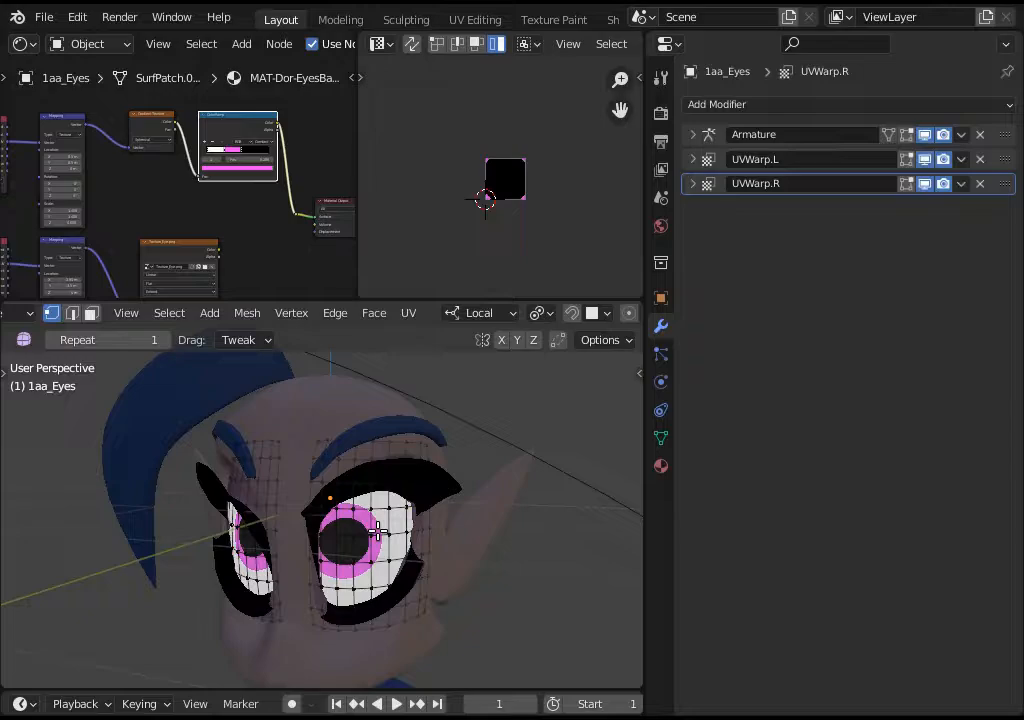
key("a")
key("u")
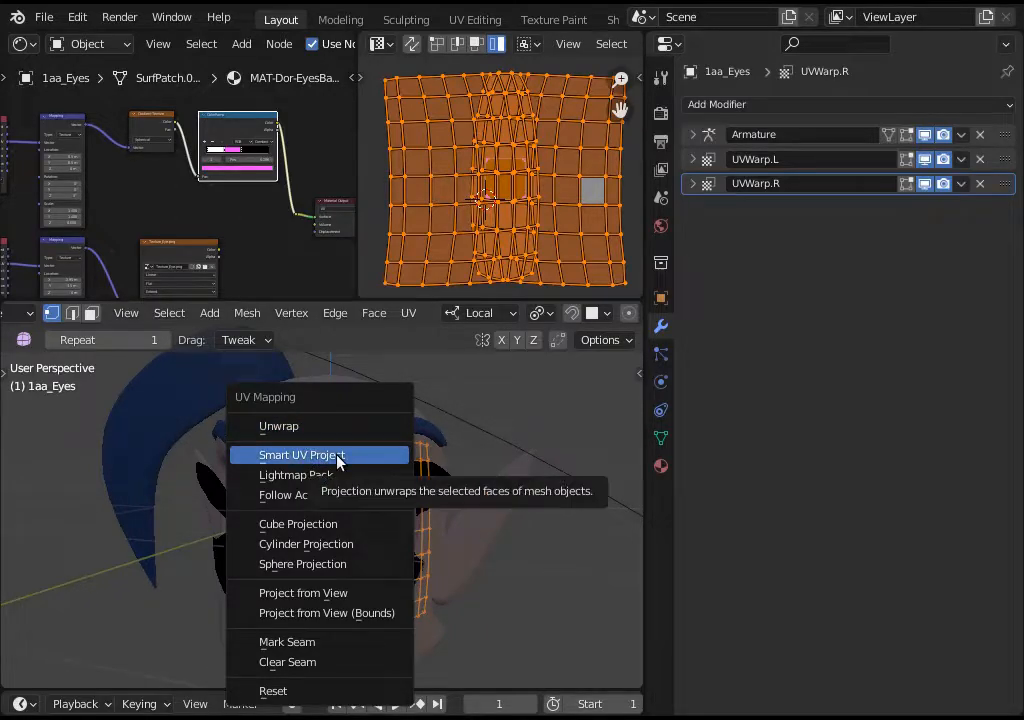
key("Escape")
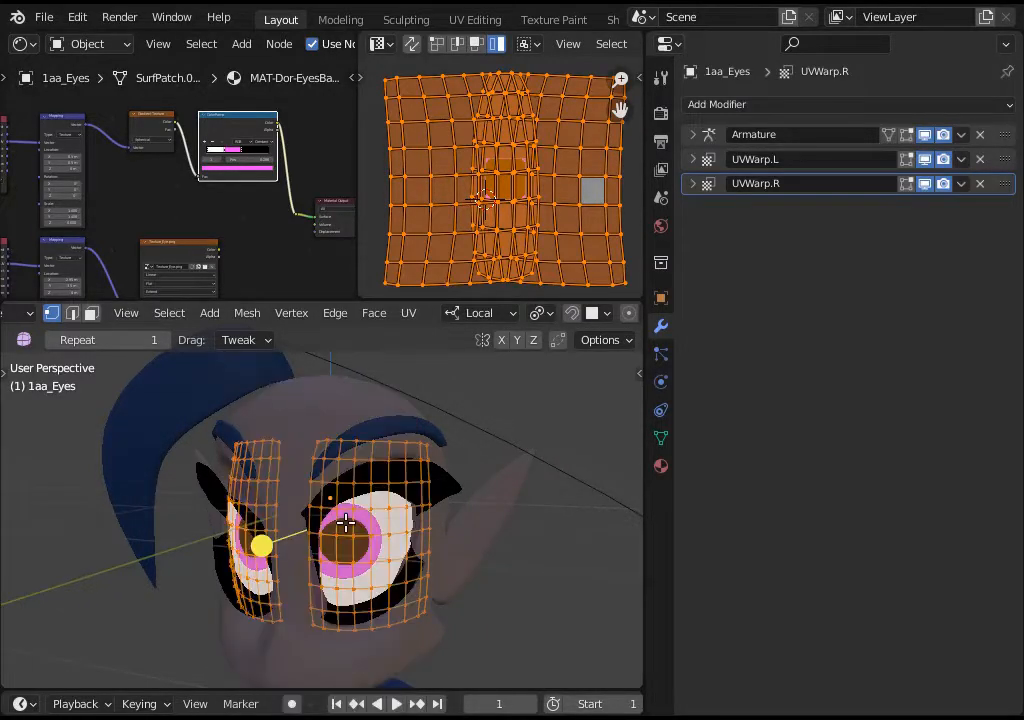
key("u")
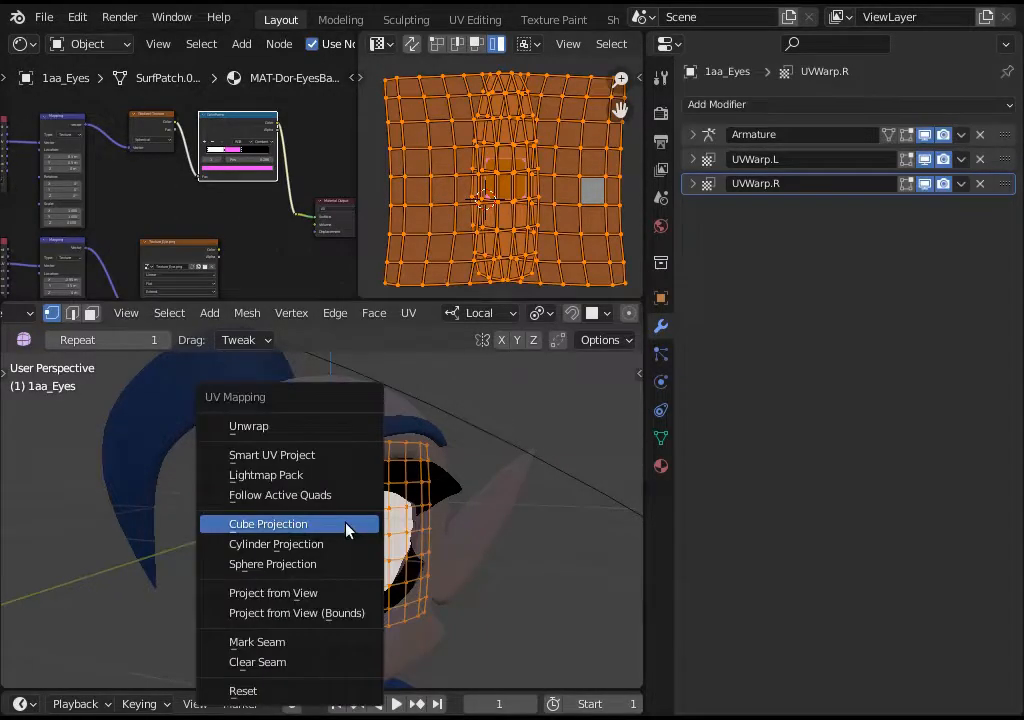
left_click(312, 458)
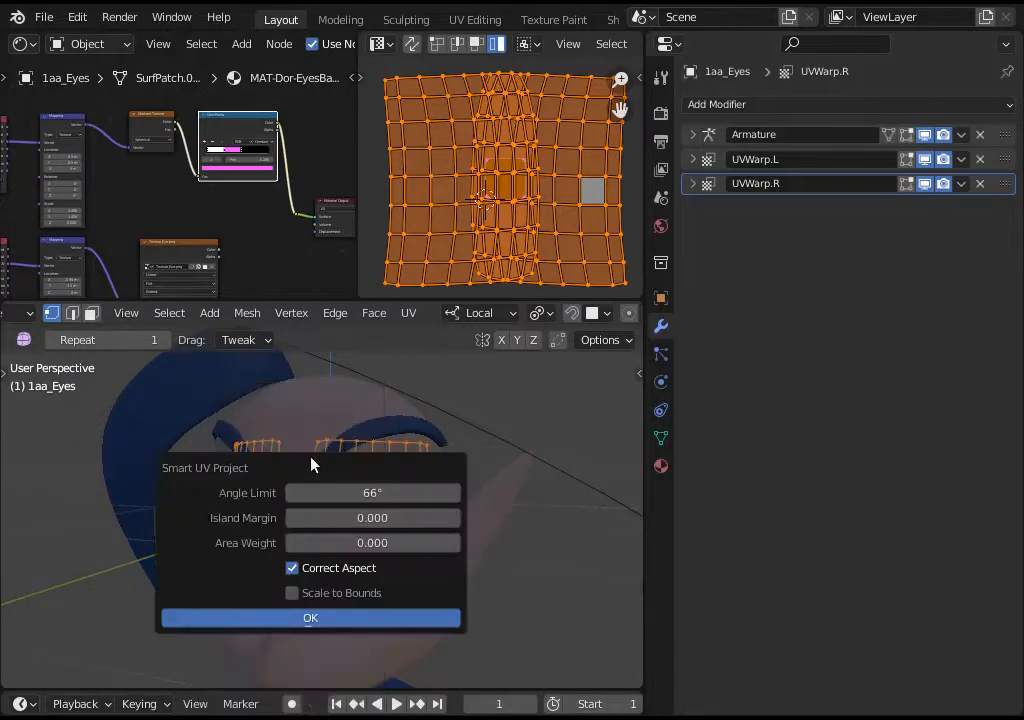
left_click(320, 621)
- Scale both eye UV islands up to a little over three times around the procedural image
scroll(514, 213, "up", 6)
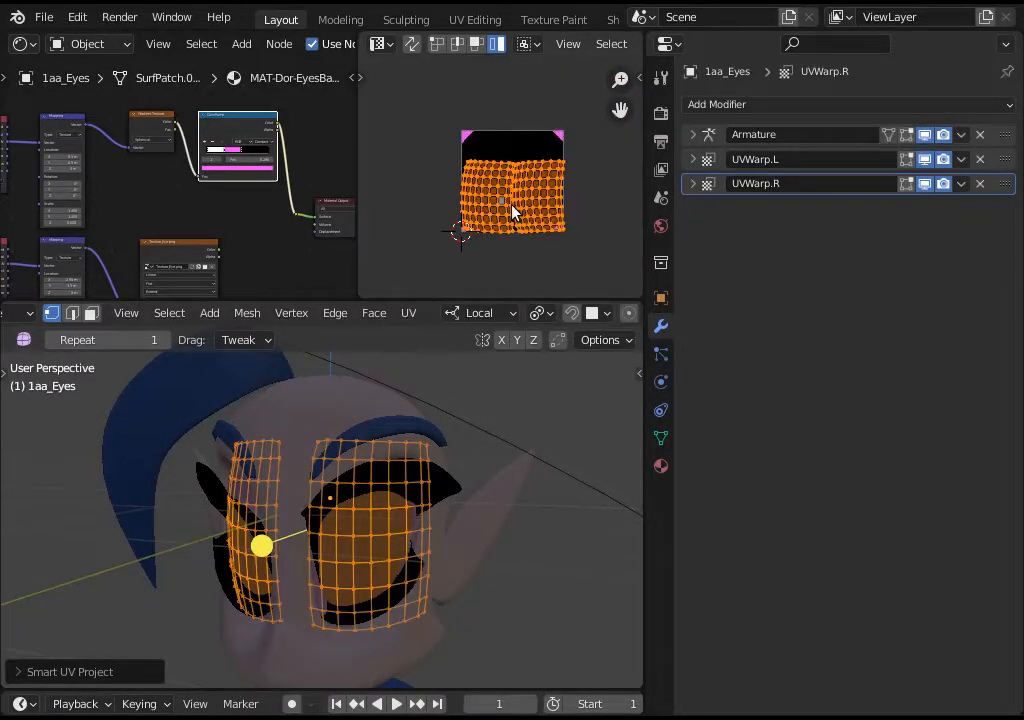
middle_click_drag(519, 206, 489, 210)
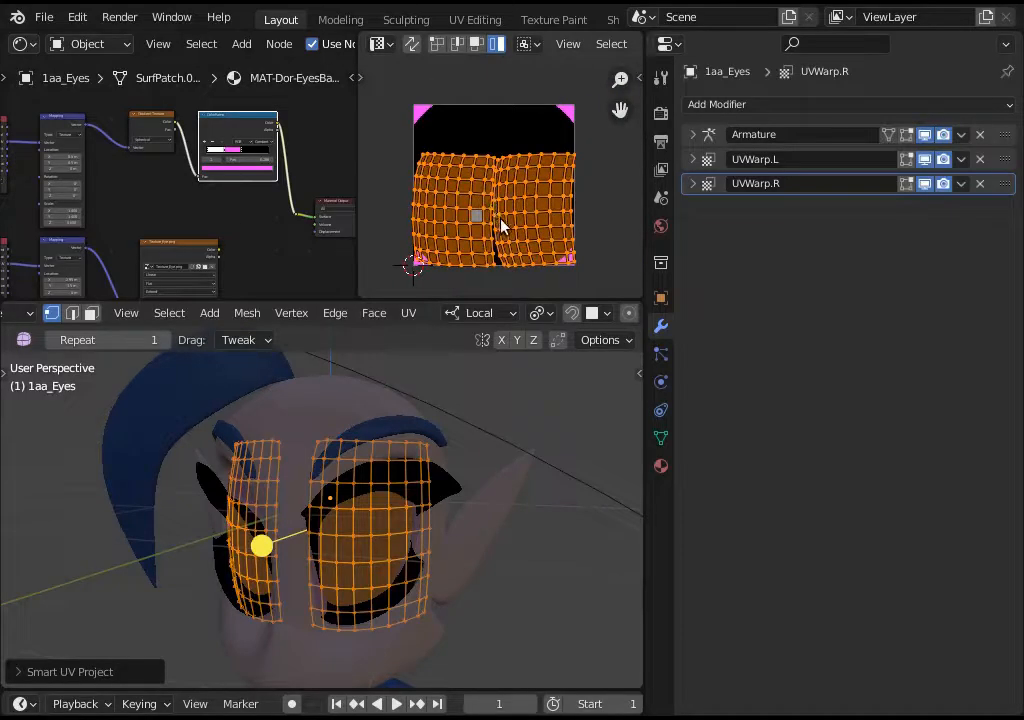
key("s")
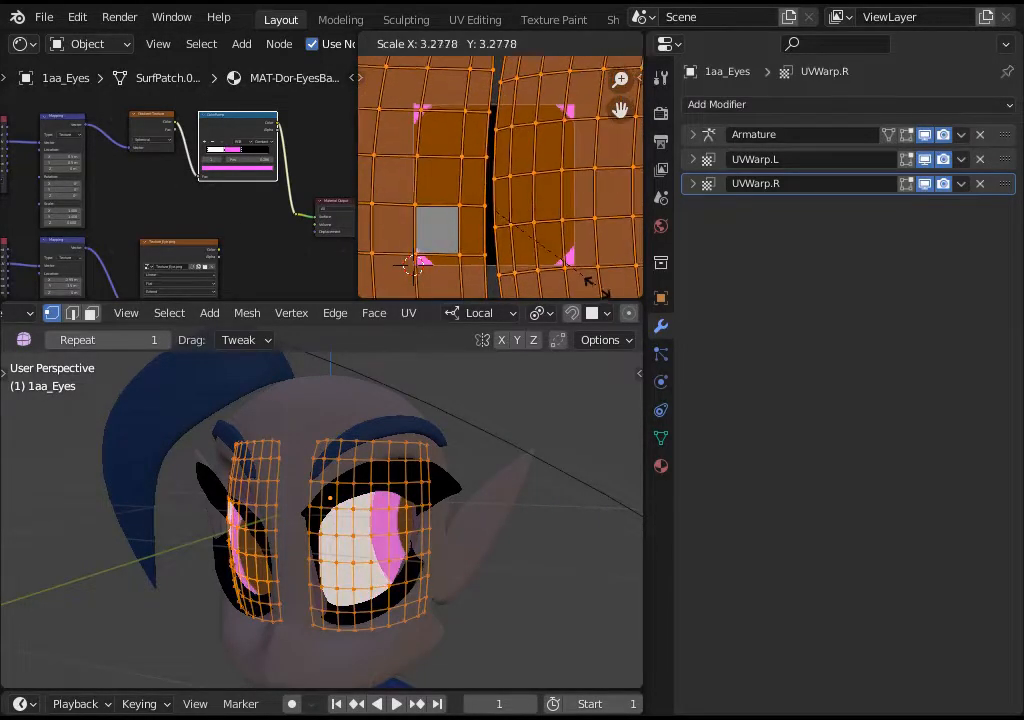
left_click(495, 325)
- Put the ARM-Dor armature in Pose Mode and try moving the BON-EYE_Pupil-Controller.L and BON-EYE_Pupil-Controller.R bones separately
scroll(453, 391, "down", 8)
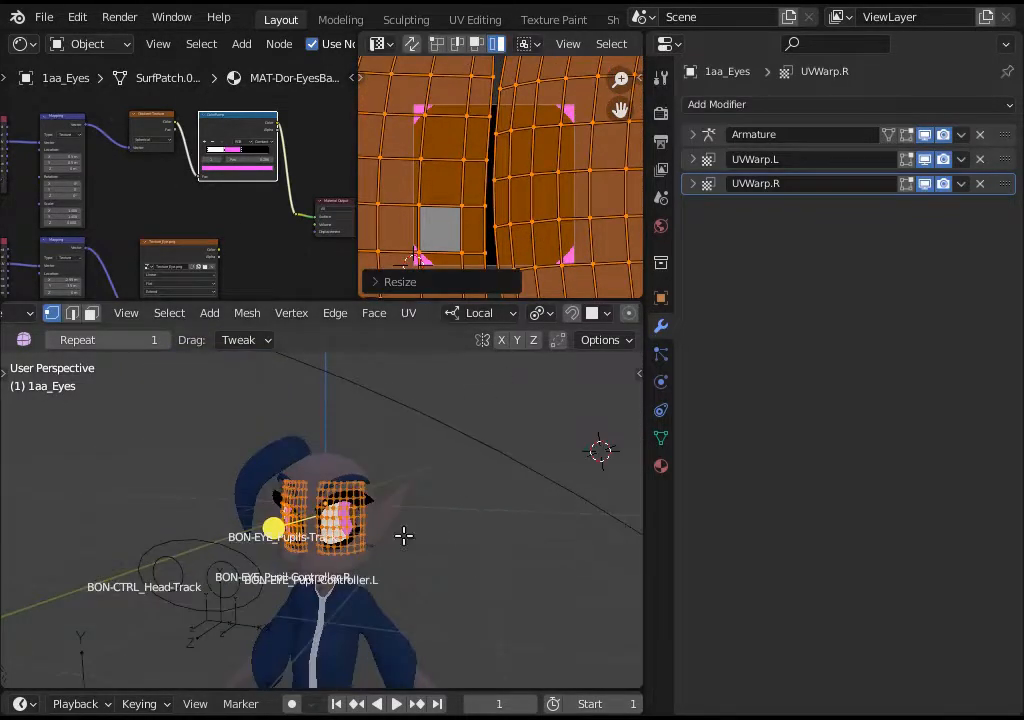
middle_click_drag(402, 535, 281, 528)
key("ctrl+Tab")
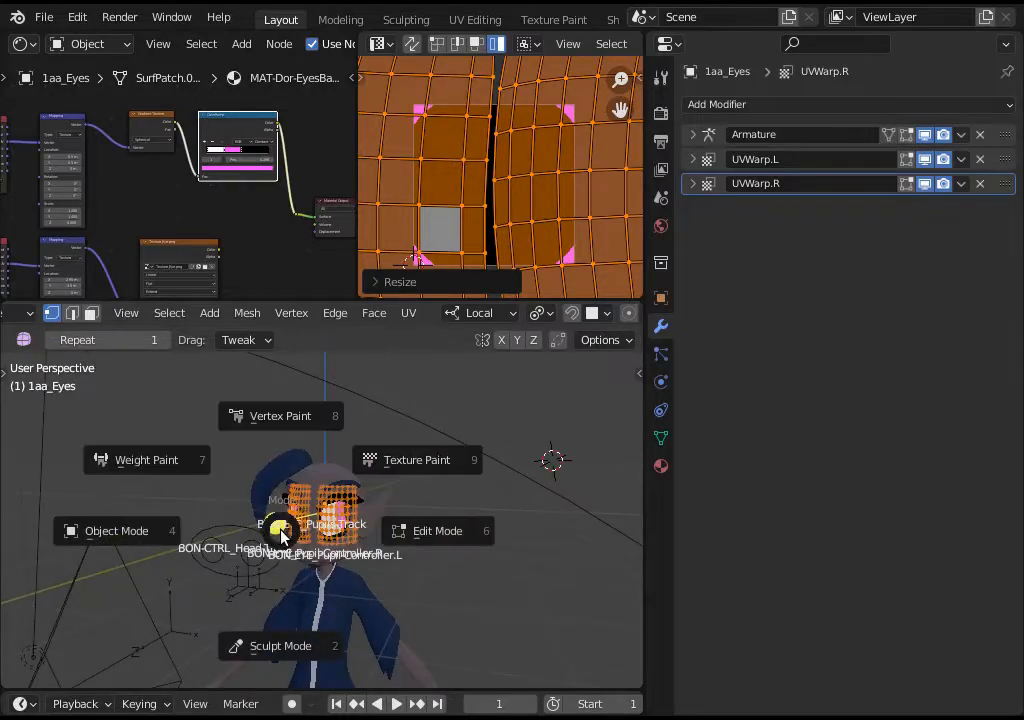
left_click(267, 531)
left_click(250, 530)
key("ctrl+Tab")
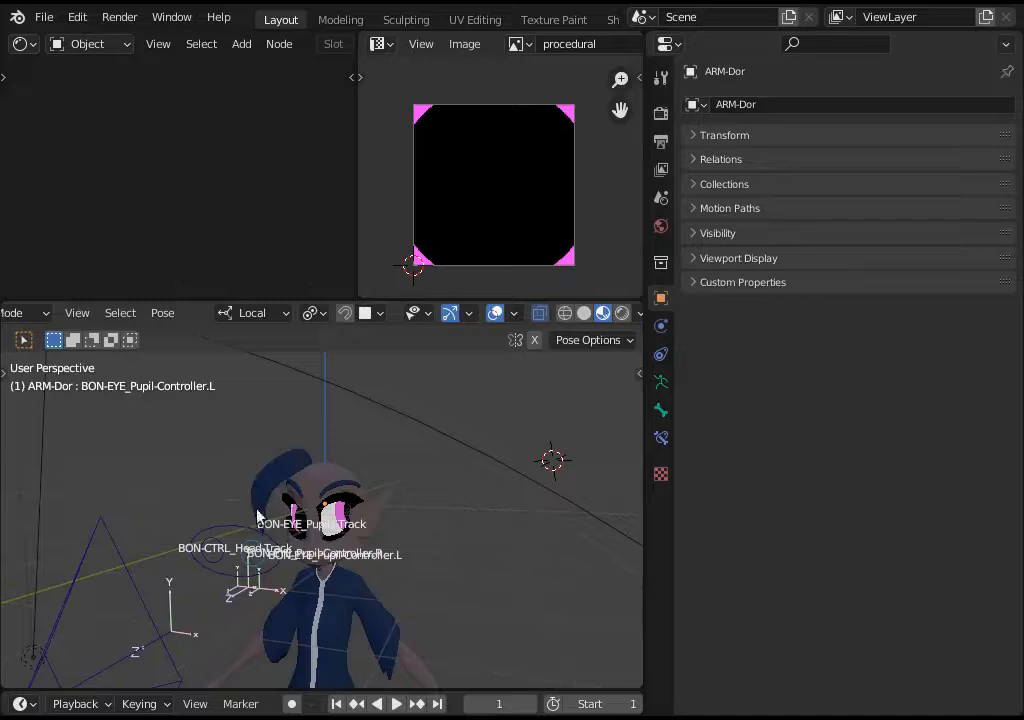
key("g")
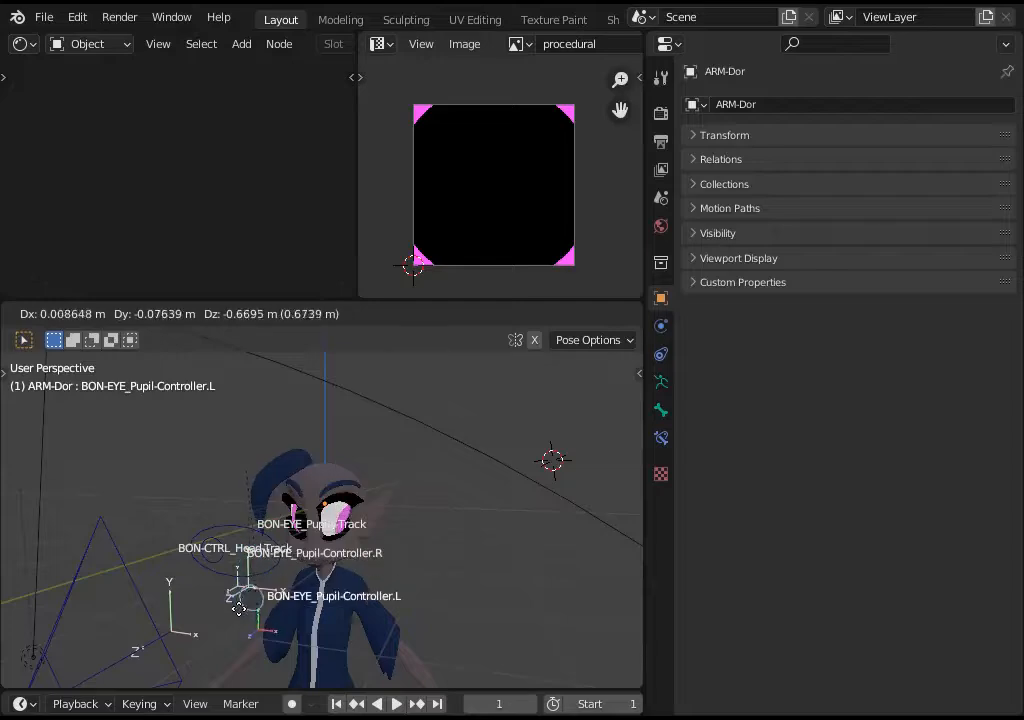
right_click(216, 560)
key("g")
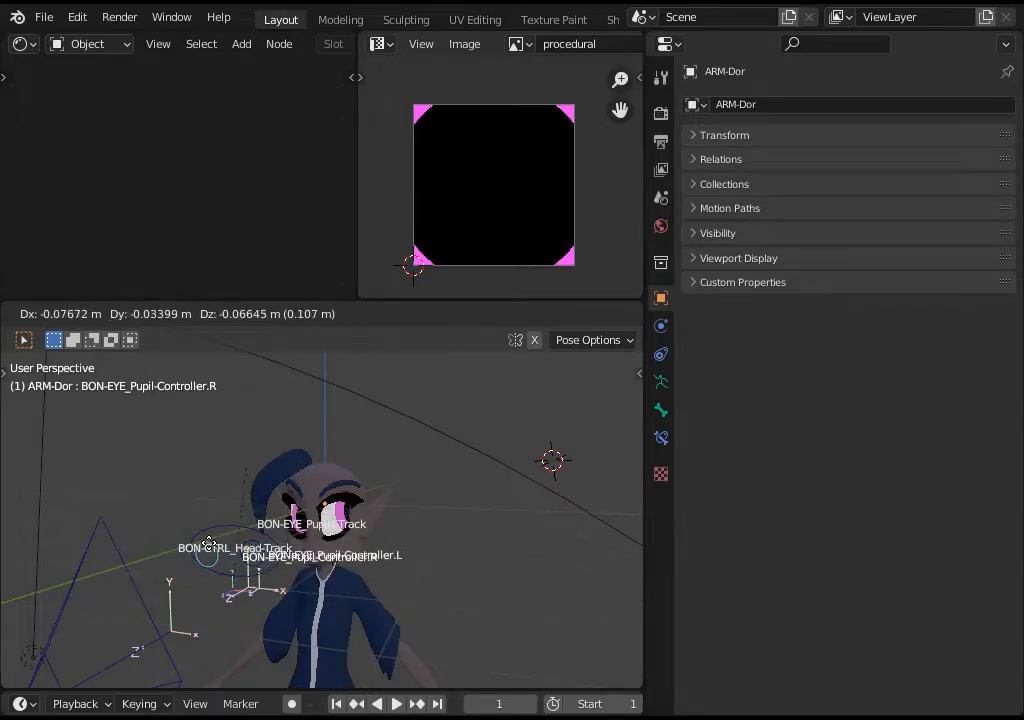
left_click(268, 556)
- Isolate the character's right eye patch in the eye mesh's Edit Mode and mirror its UV island along the X axis
key("ctrl+Tab")
scroll(270, 555, "up", 3)
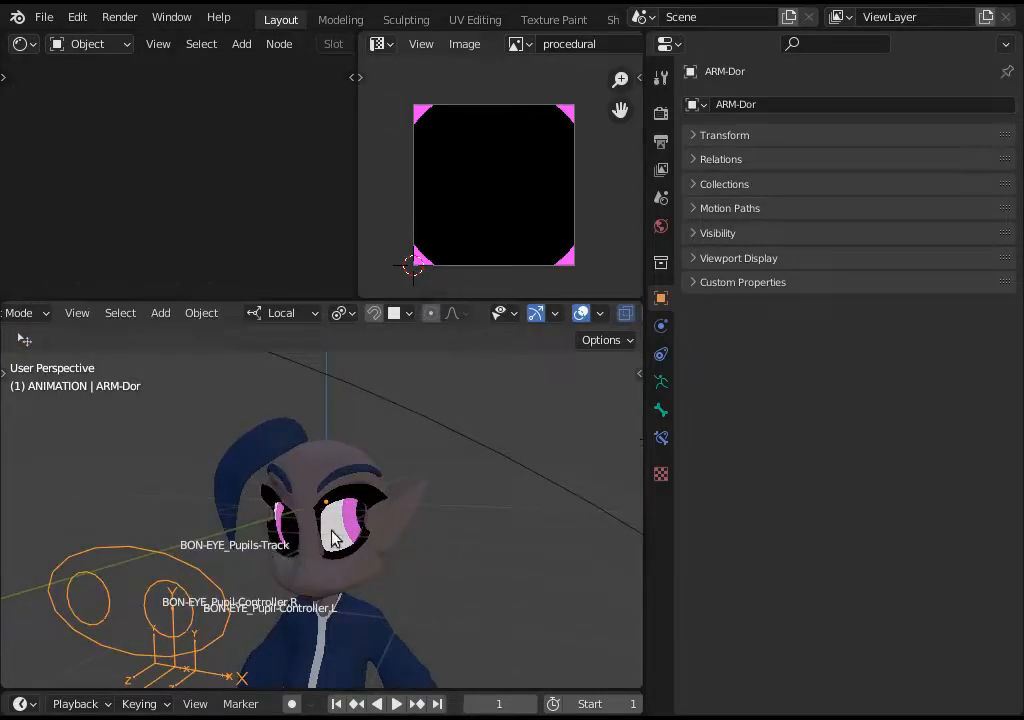
left_click(345, 526)
key("Tab")
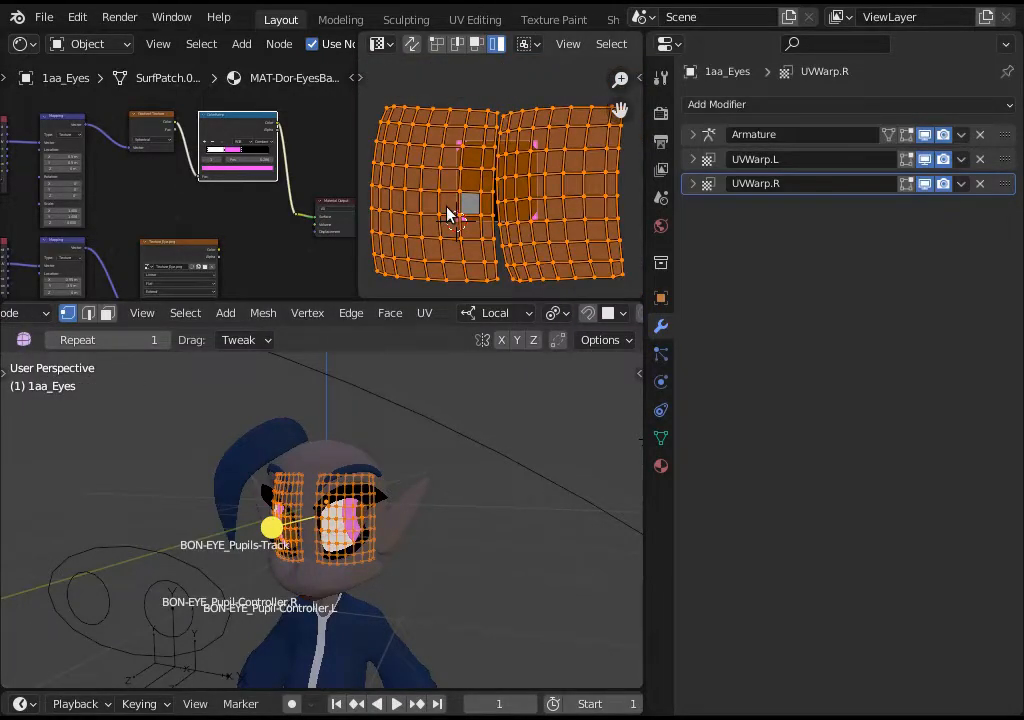
key("alt+a")
key("alt+a")
key("l")
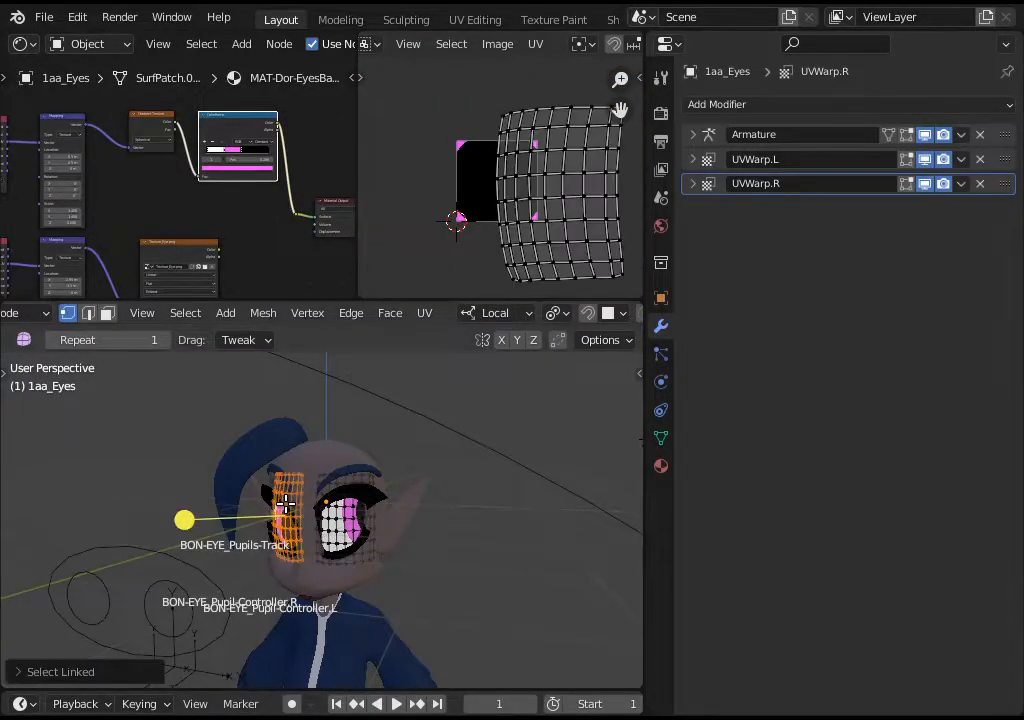
left_click(536, 43)
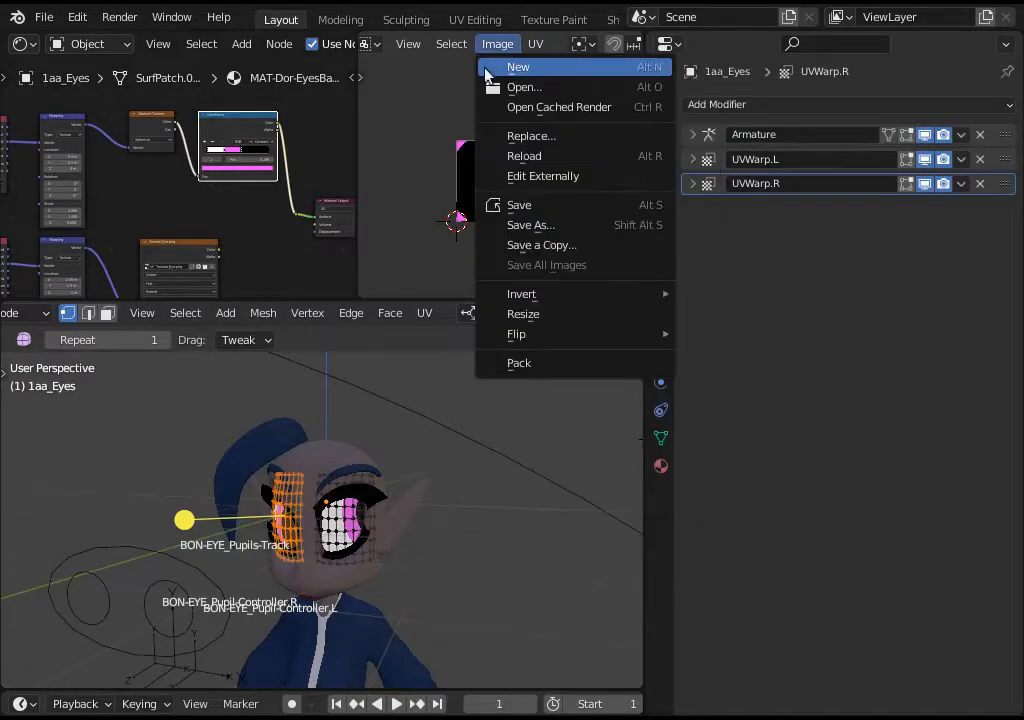
key("a")
left_click(536, 47)
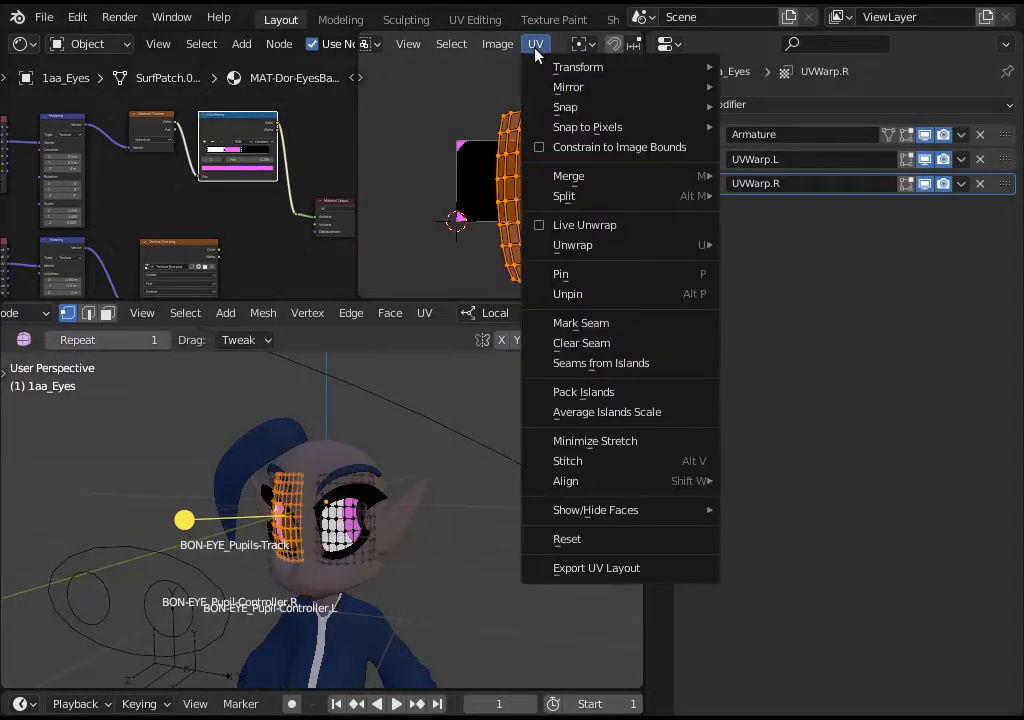
mouse_move(570, 87)
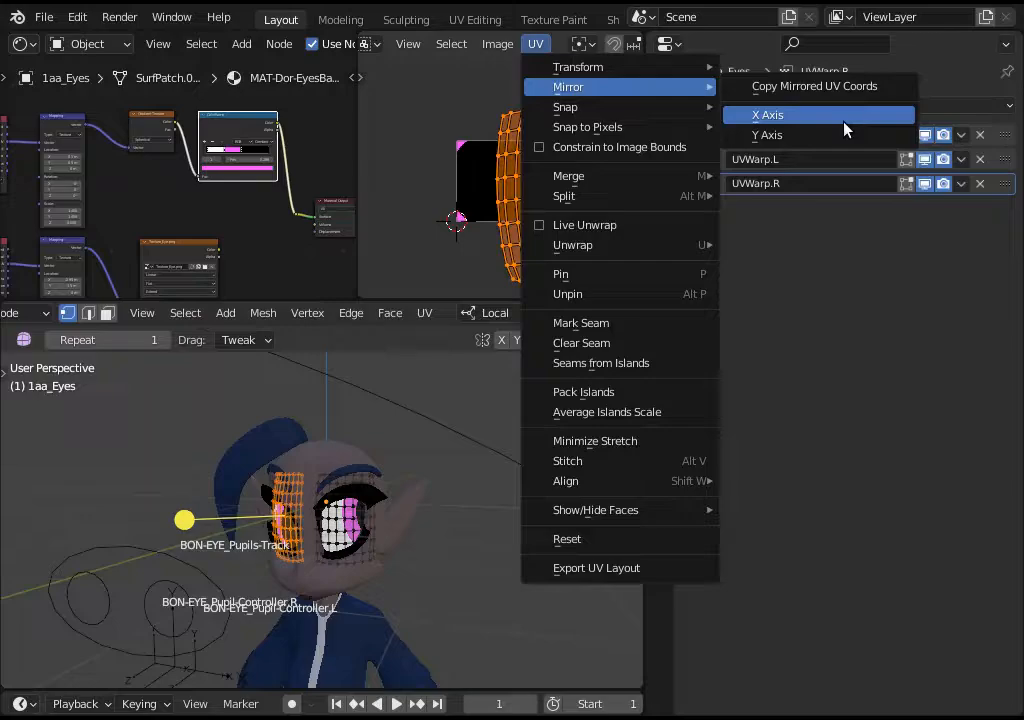
left_click(768, 115)
- Mirror the same UV island along the Y axis and reselect the whole eye mesh
left_click(536, 47)
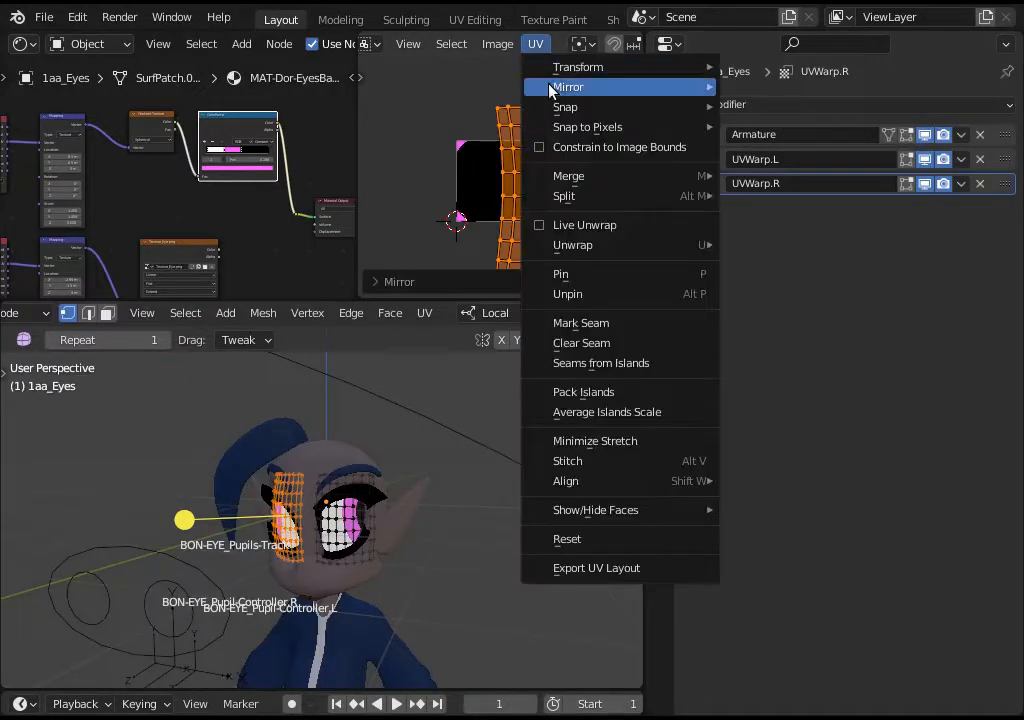
mouse_move(570, 87)
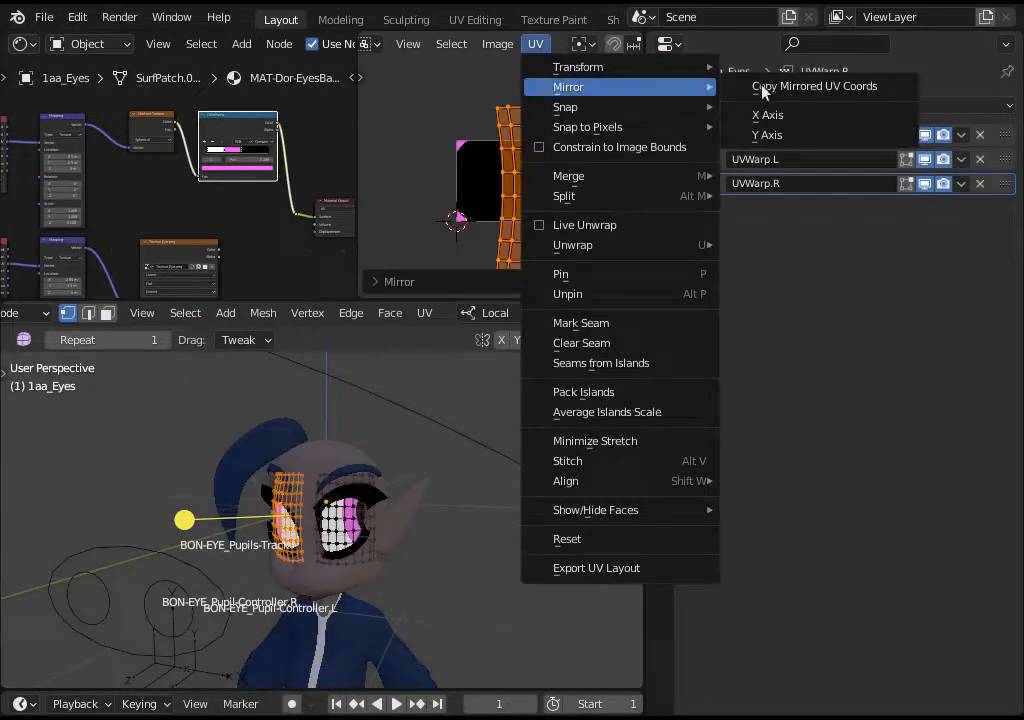
left_click(786, 135)
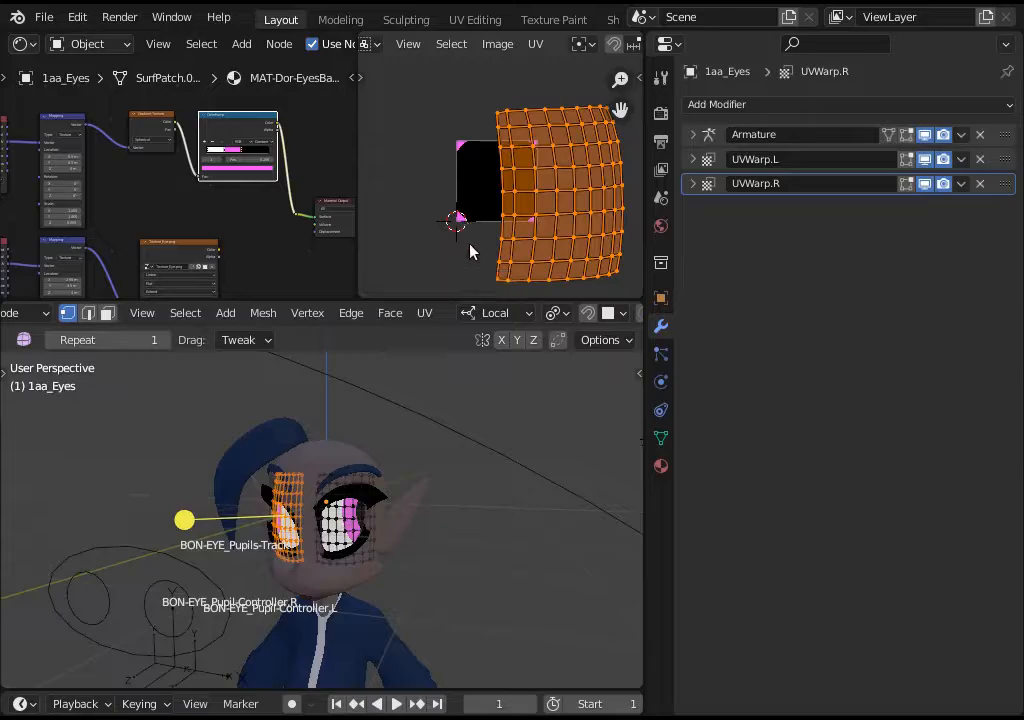
key("a")
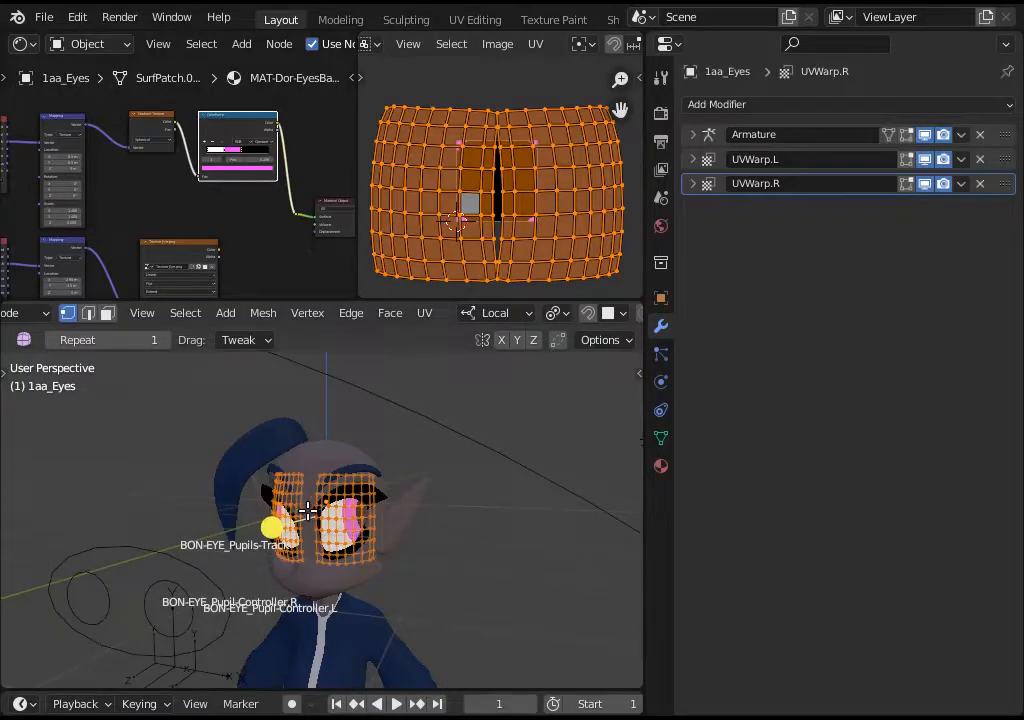
- Put the ARM-Dor armature back in Pose Mode and try moving the BON-EYE_Pupil-Controller.R bone with the mirrored UVs
key("ctrl+Tab")
left_click(175, 584)
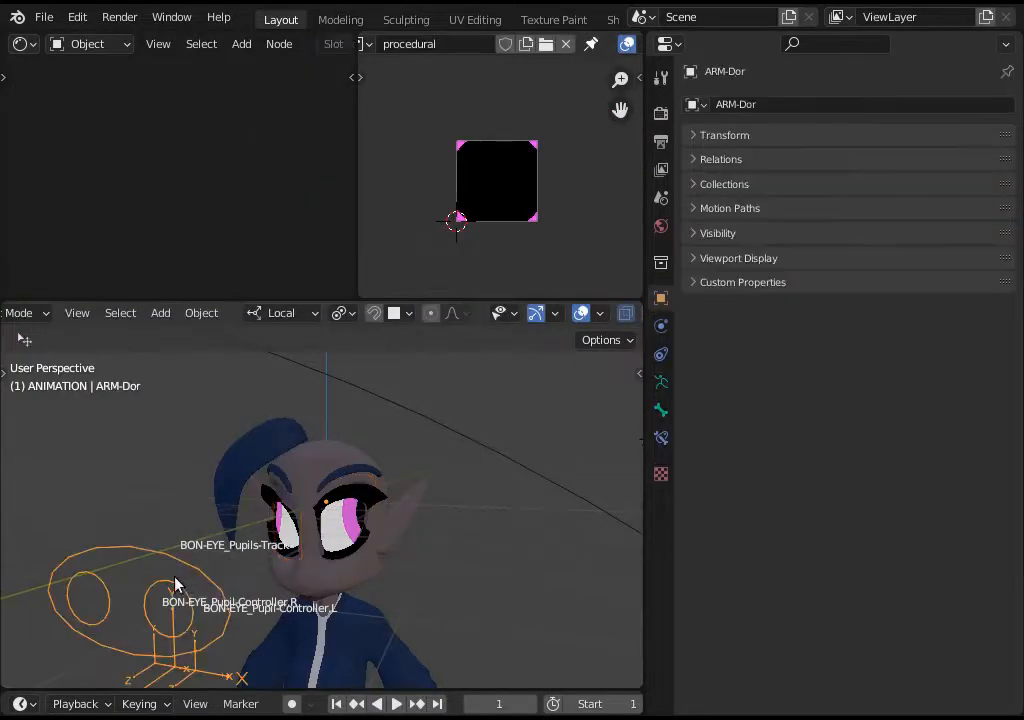
key("ctrl+Tab")
left_click(93, 585)
key("g")
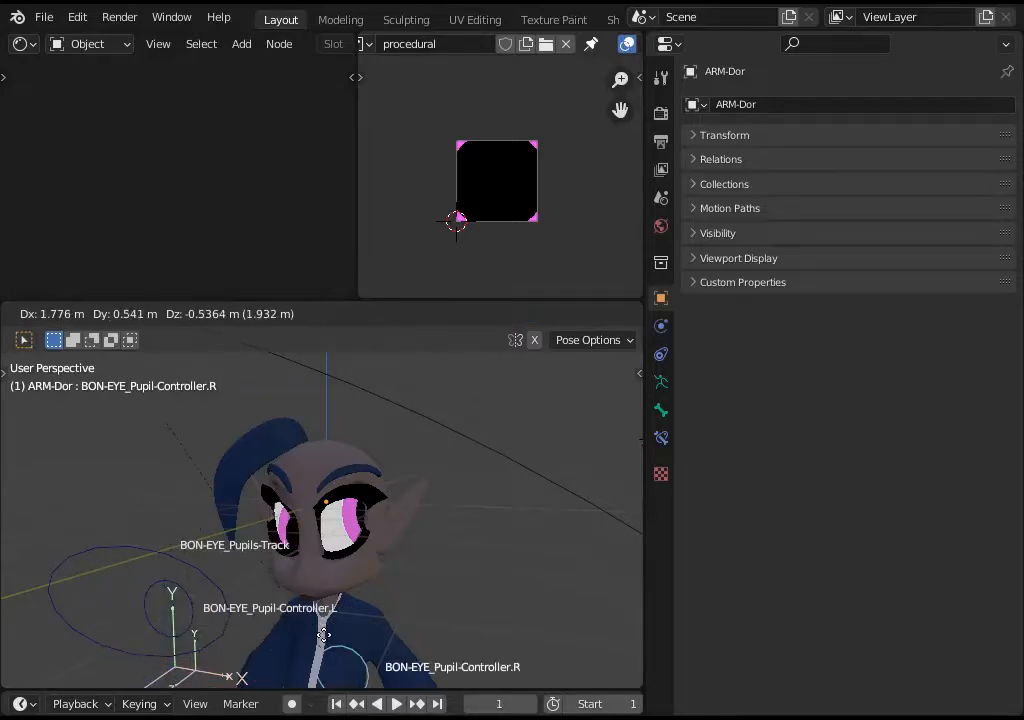
left_click(167, 597)
- Try moving the BON-EYE_Pupils-Track bone to test both pupils, and return the armature to Object Mode
left_click(200, 566)
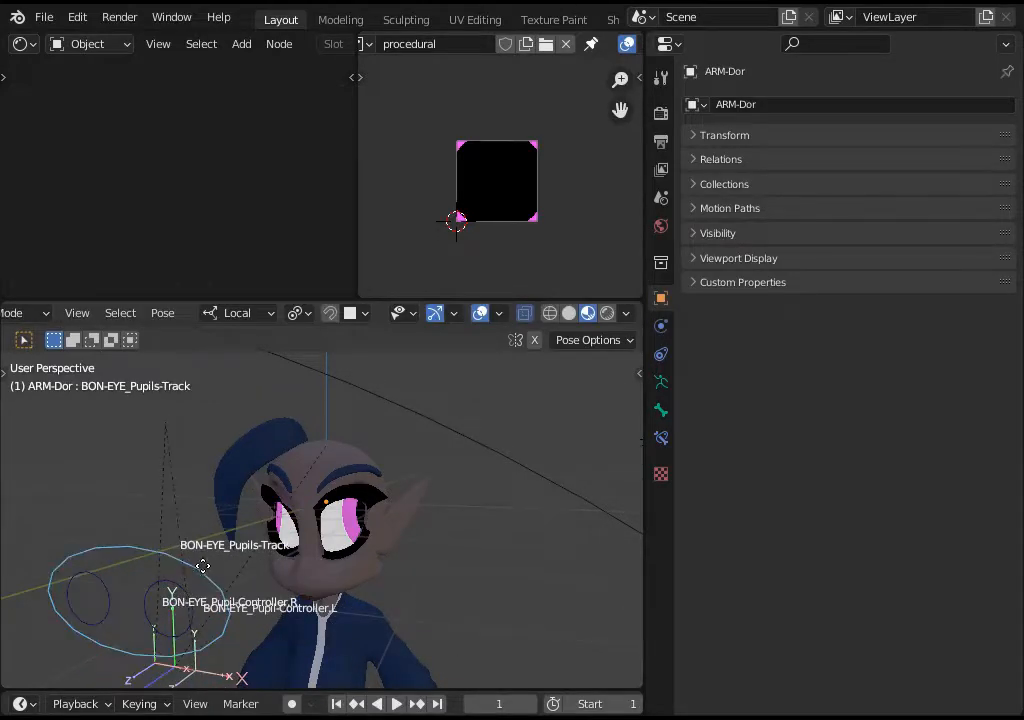
key("g")
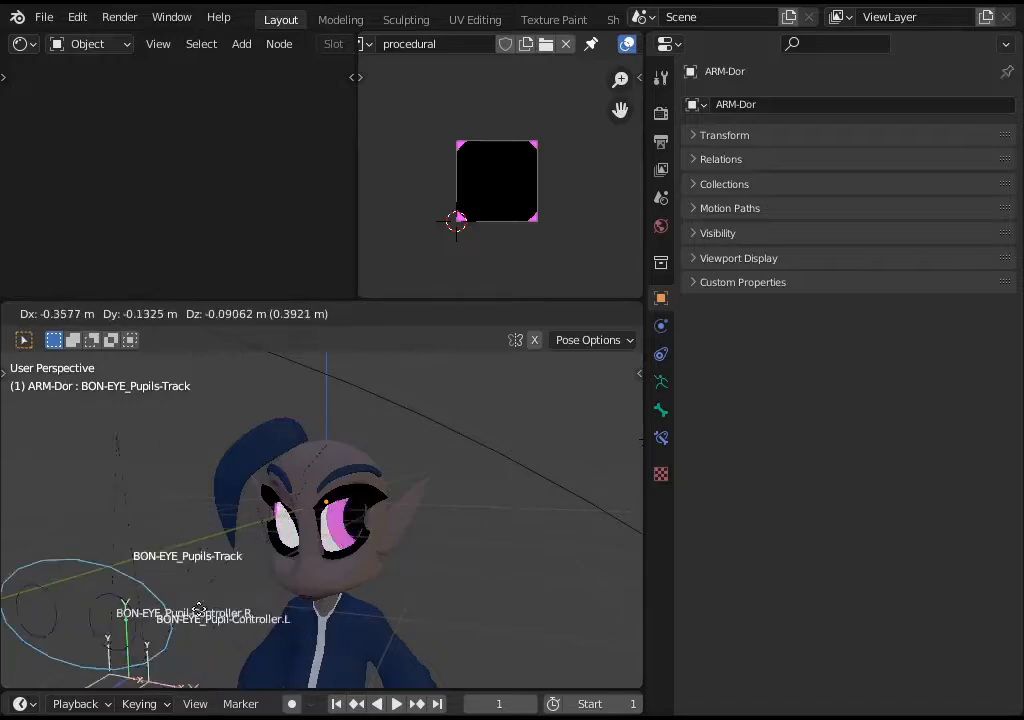
left_click(223, 604)
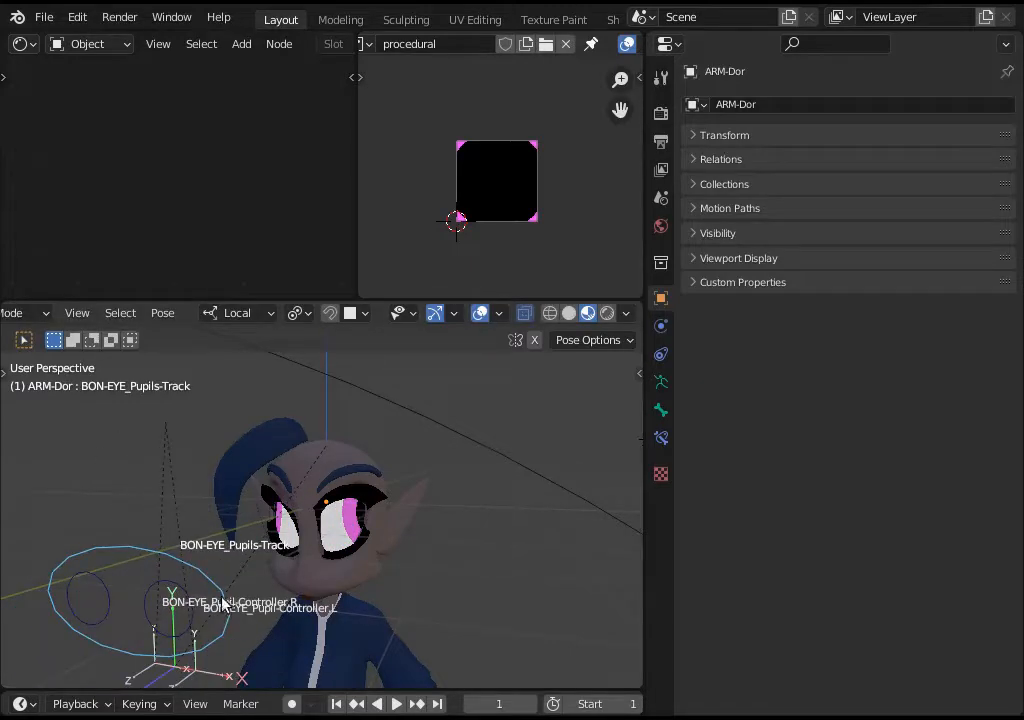
scroll(290, 505, "up", 3)
scroll(286, 523, "down", 3)
key("ctrl+Tab")
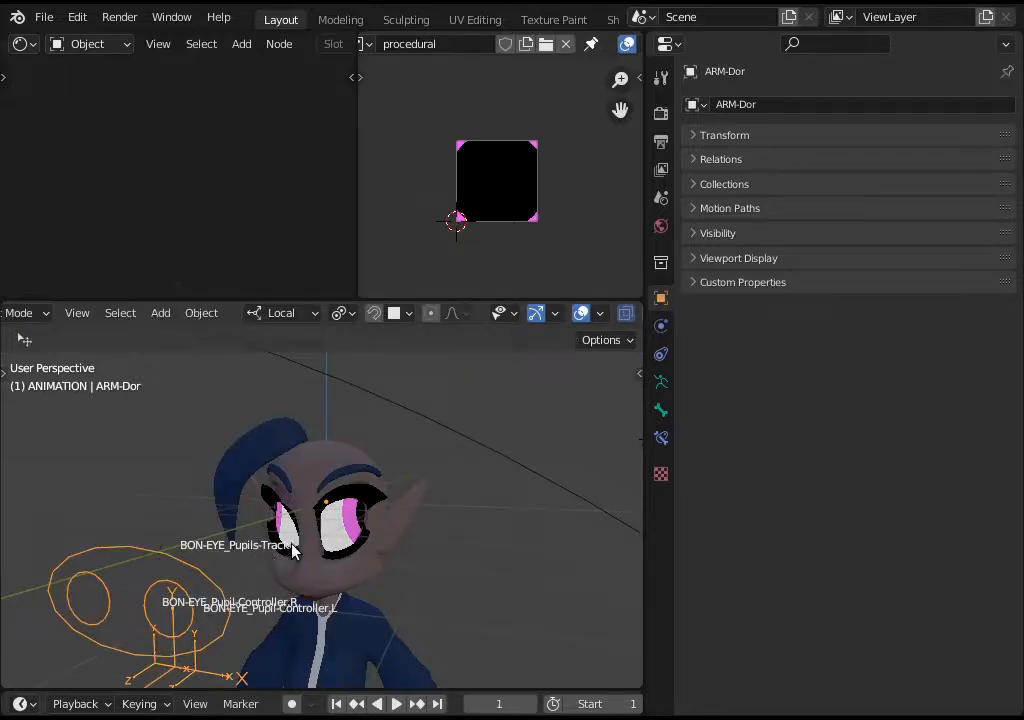
- Put the 1aa_Eyes mesh in Edit Mode and examine its UV layout, clearing and restoring the UV selection
left_click(308, 535)
key("Tab")
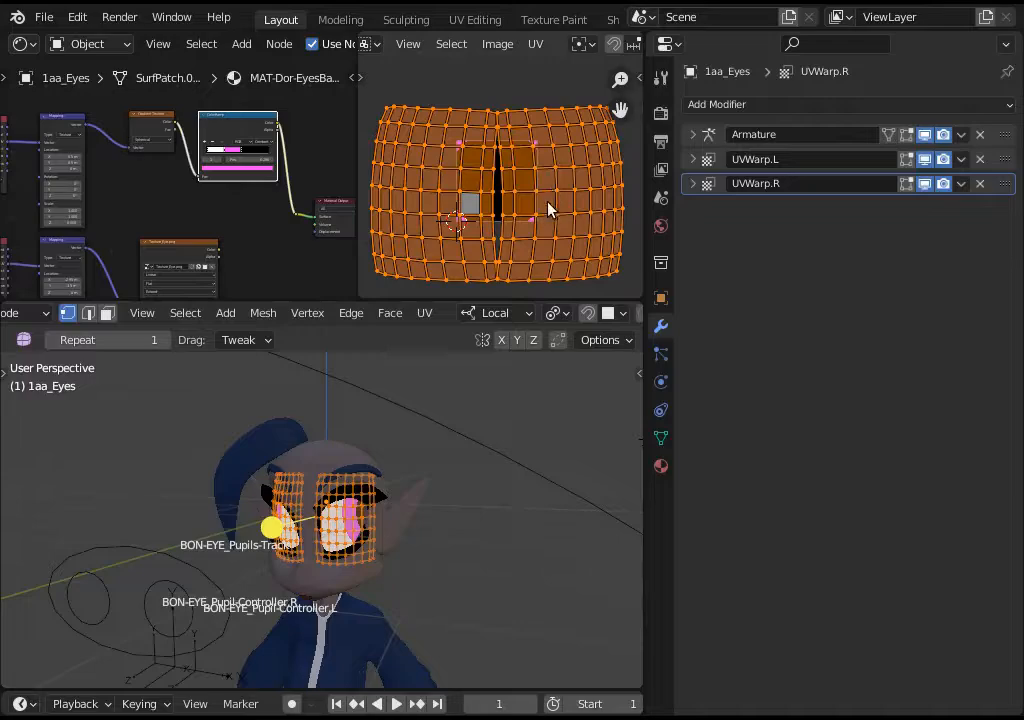
scroll(490, 218, "up", 5)
scroll(485, 213, "down", 5)
key("ctrl+Tab")
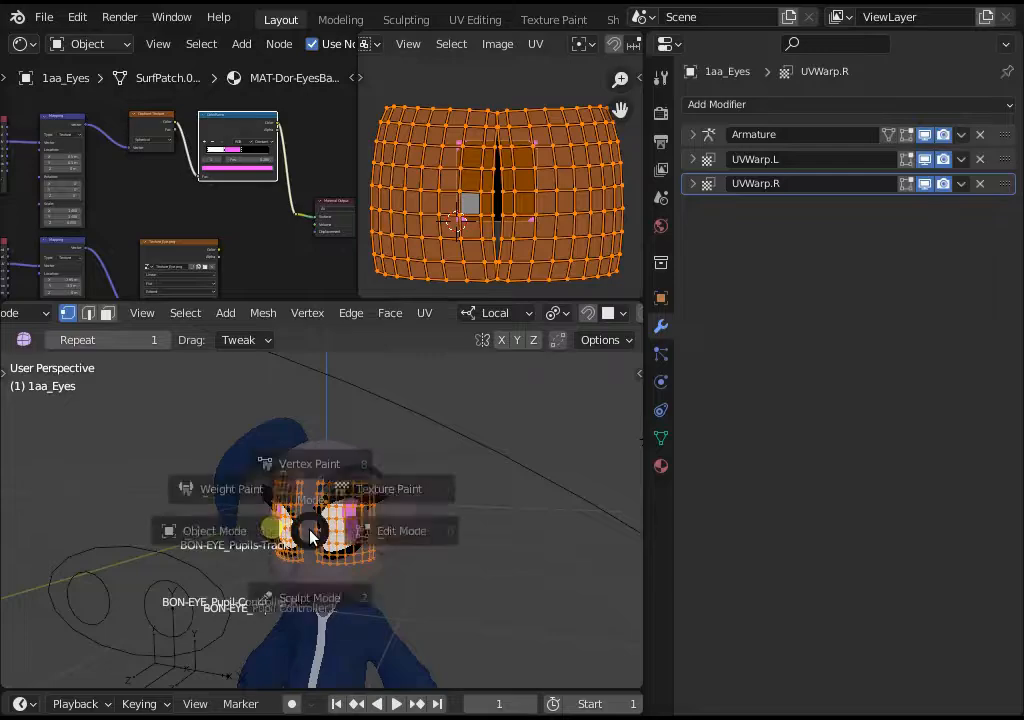
left_click(303, 517)
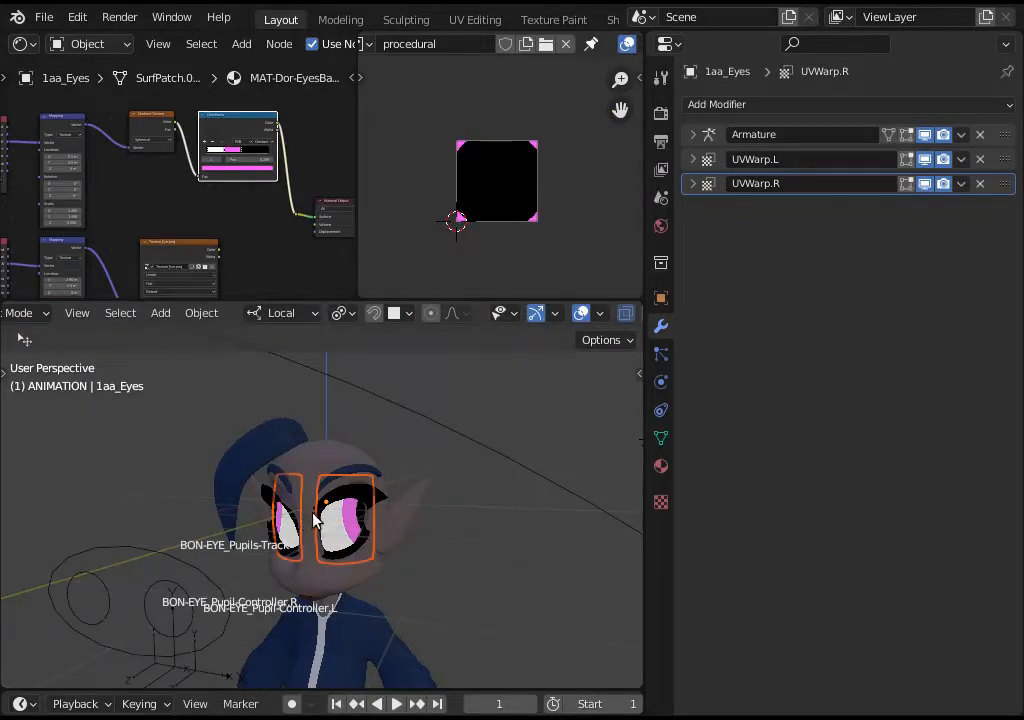
key("Tab")
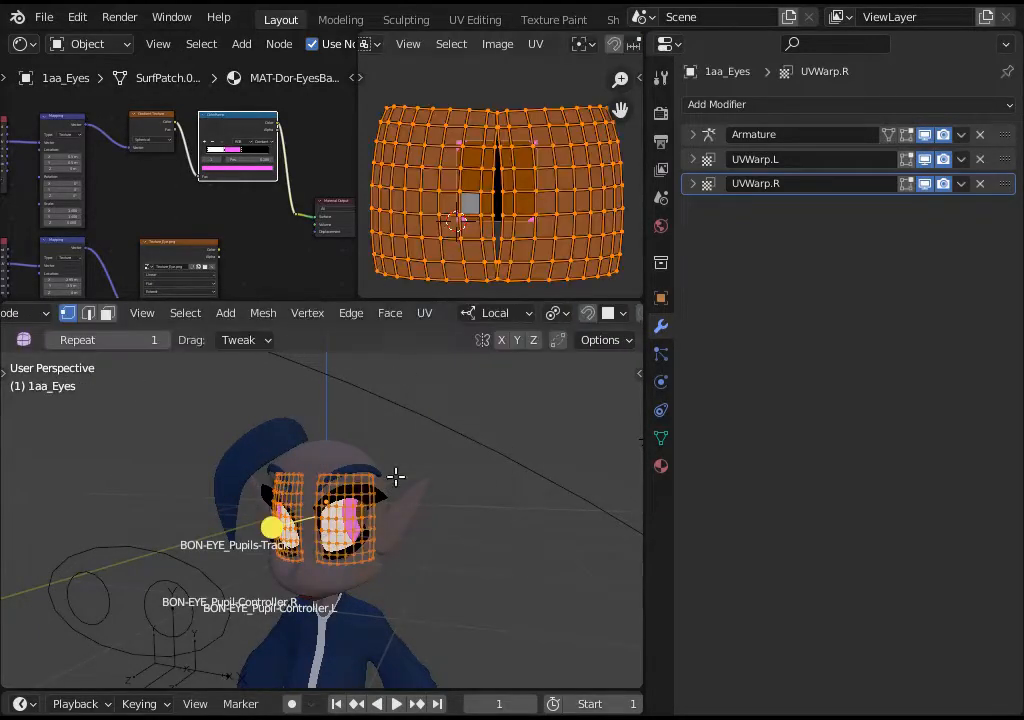
key("alt+a")
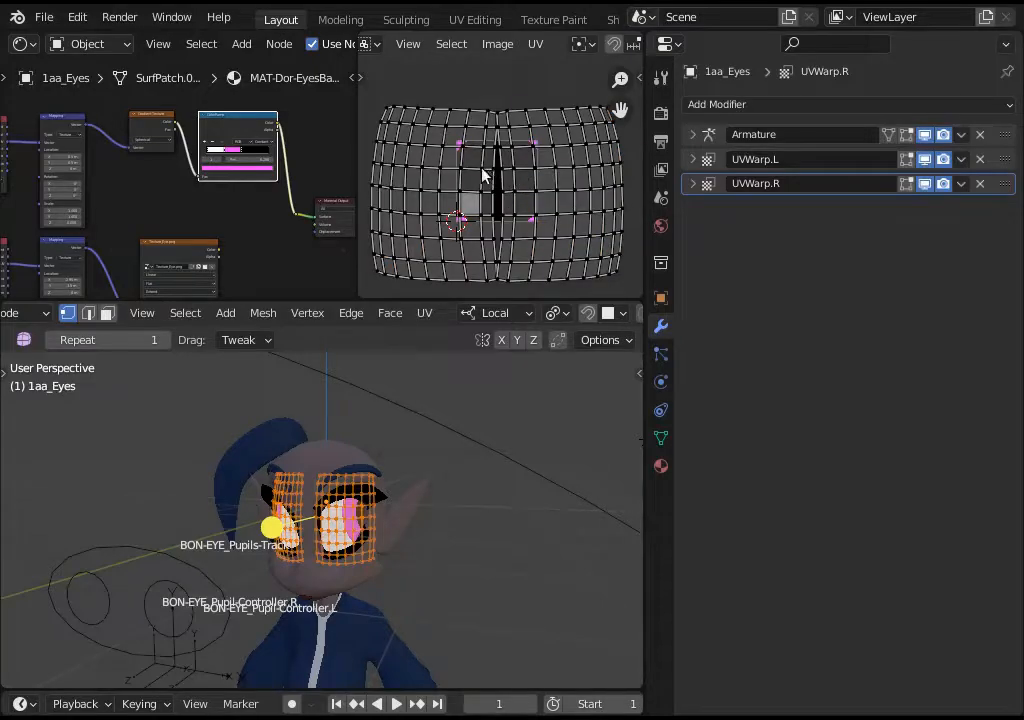
key("a")
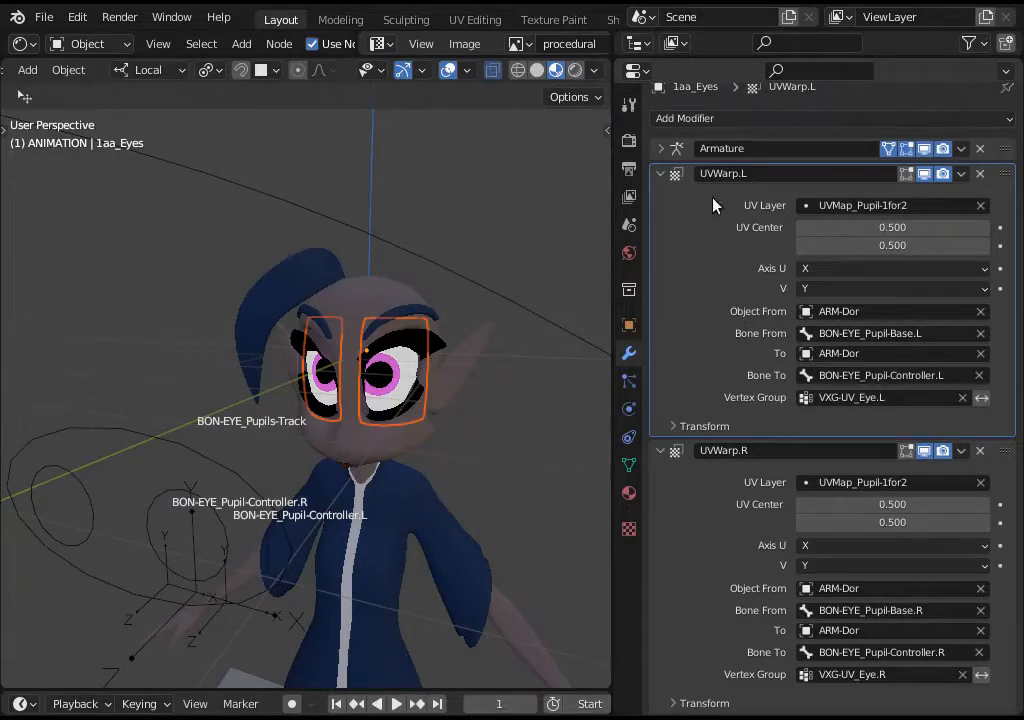
- Review the Bone From and Bone To assignments in the eye mesh's UVWarp.L modifier and the Bone To in UVWarp.R
left_click(850, 333)
left_click(840, 370)
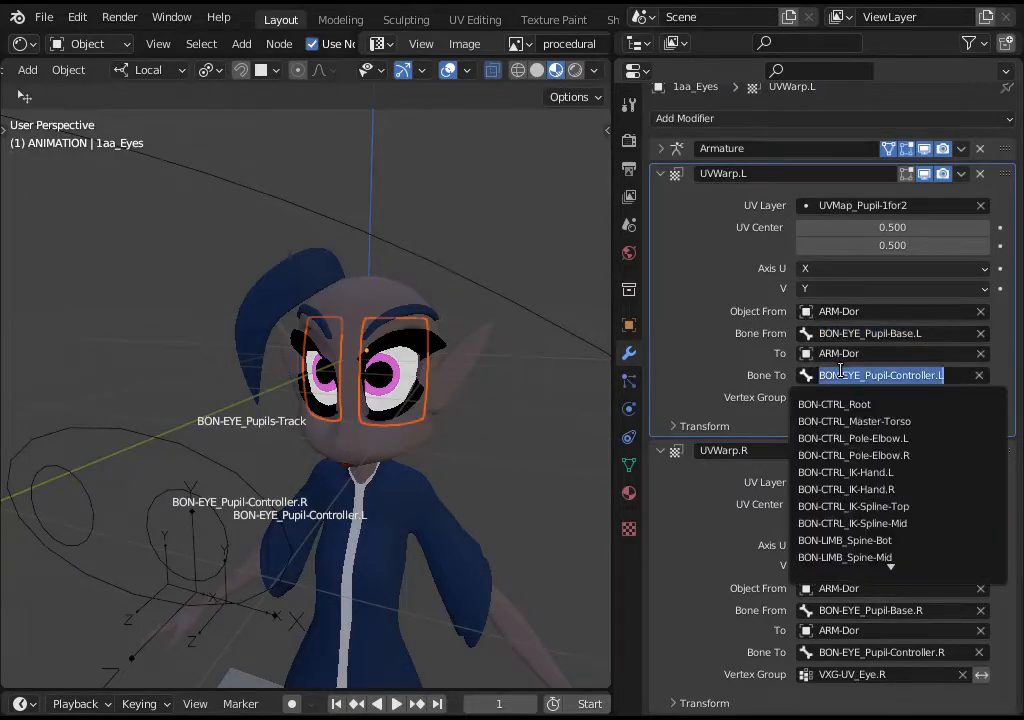
left_click(770, 328)
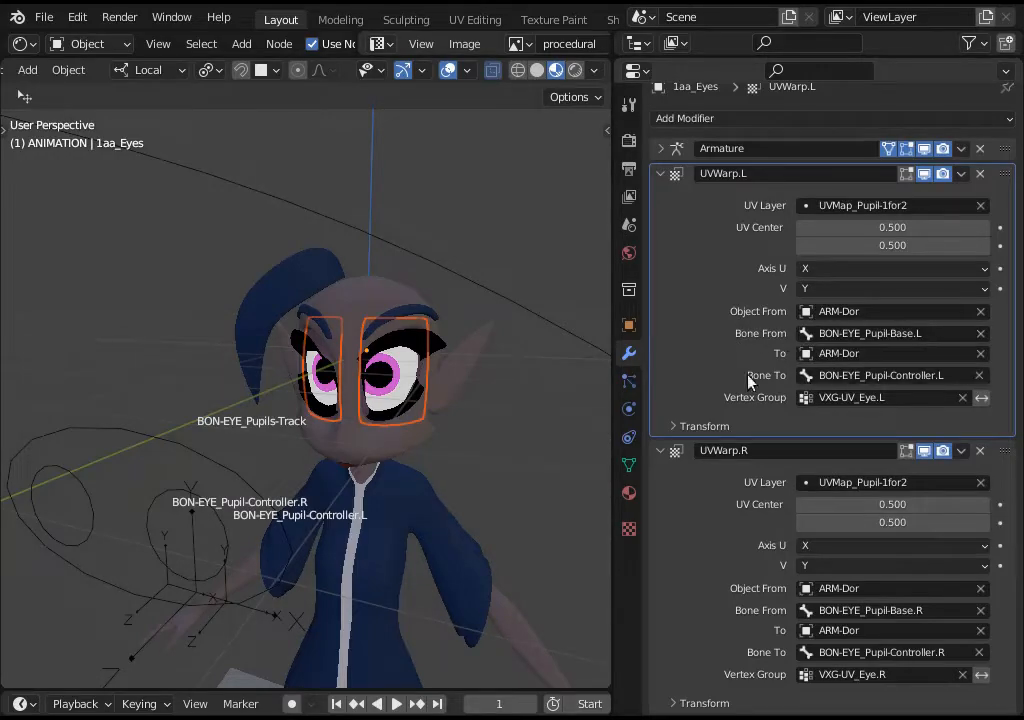
left_click(835, 379)
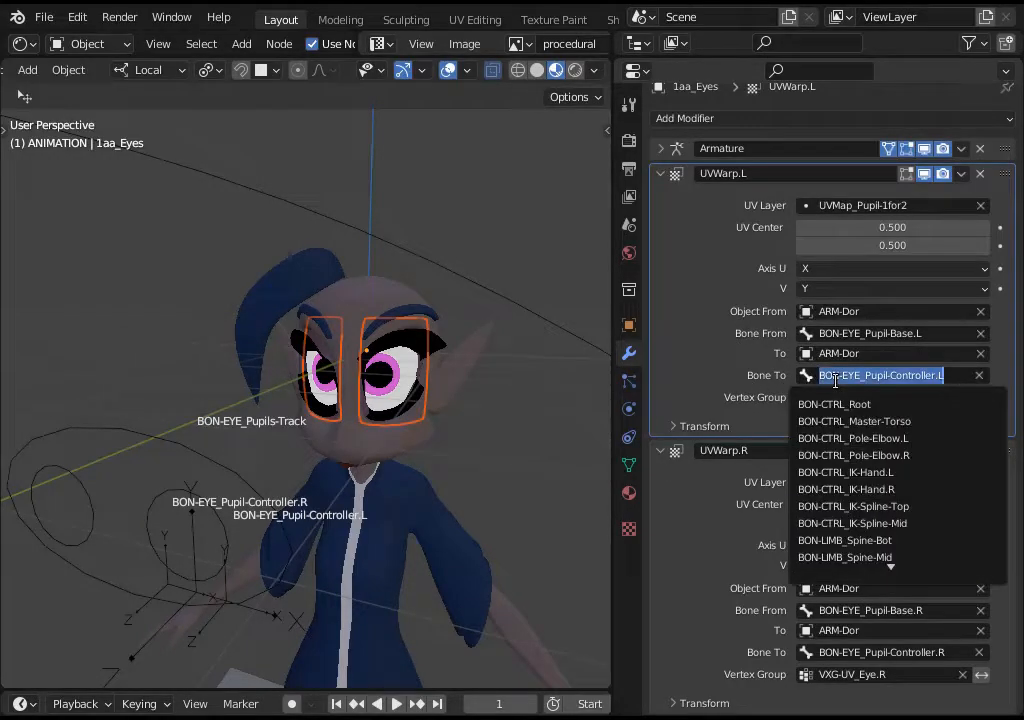
left_click(742, 379)
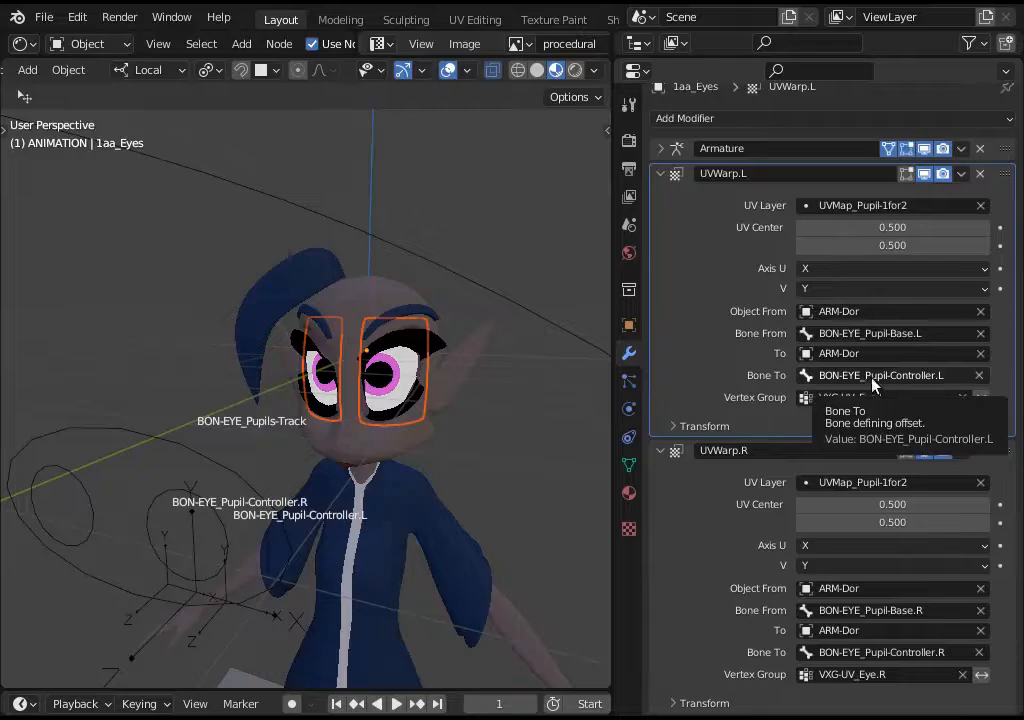
left_click(919, 376)
left_click(954, 375)
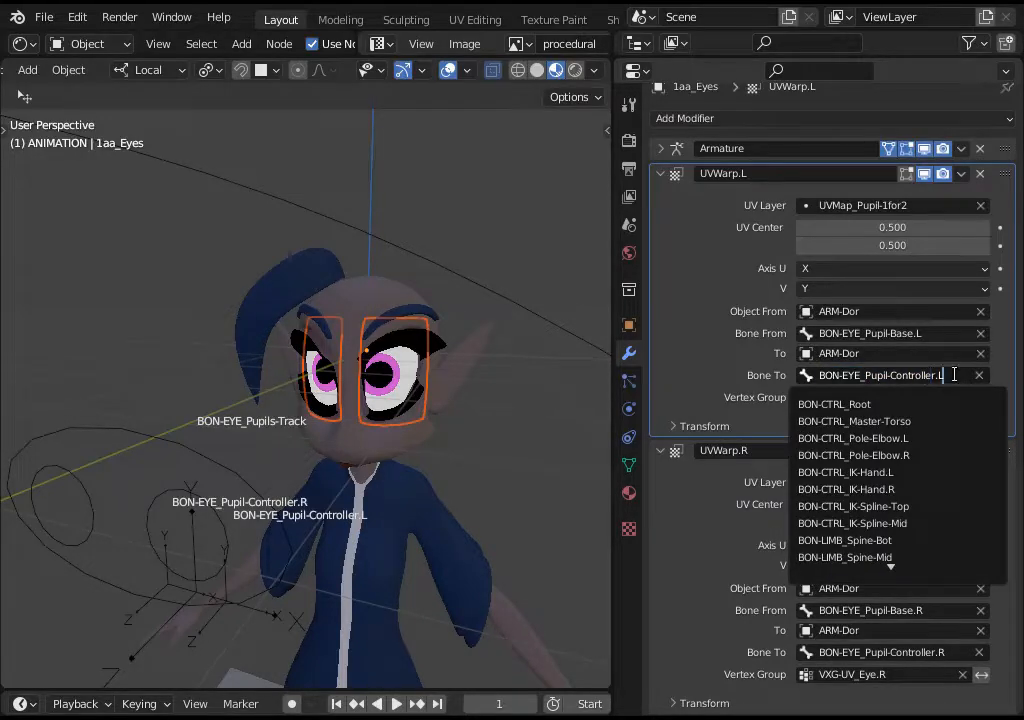
left_click(930, 652)
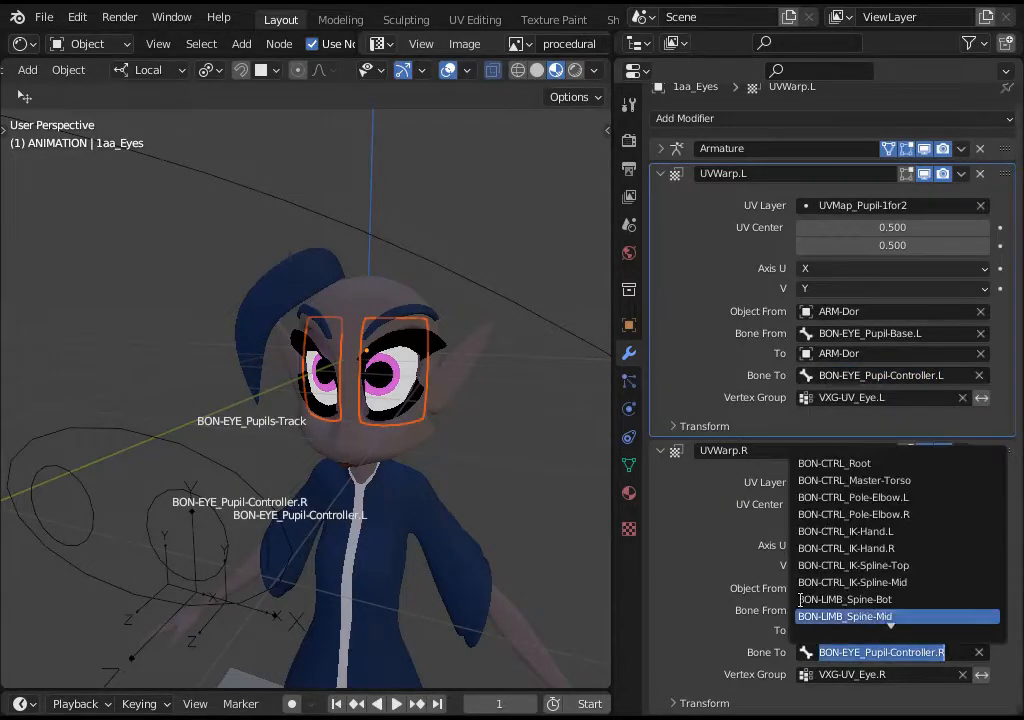
- Put the ARM-Dor armature in Pose Mode and try moving the BON-EYE_Pupil-Controller.L and BON-EYE_Pupil-Controller.R bones
left_click(206, 497)
key("ctrl+Tab")
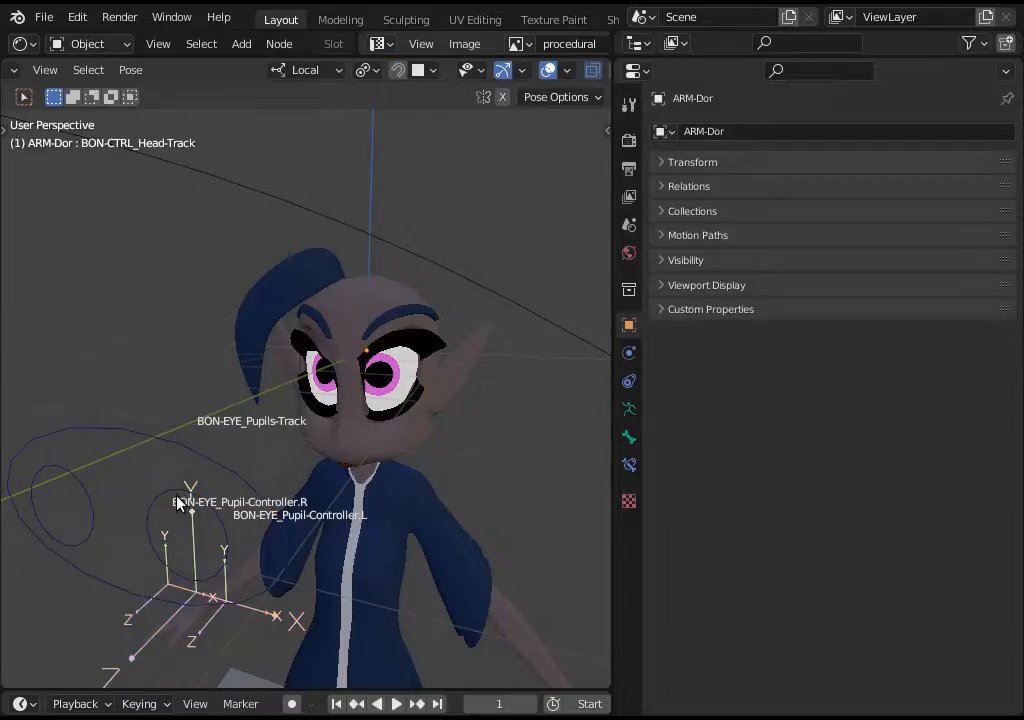
left_click(165, 498)
key("g")
right_click(256, 498)
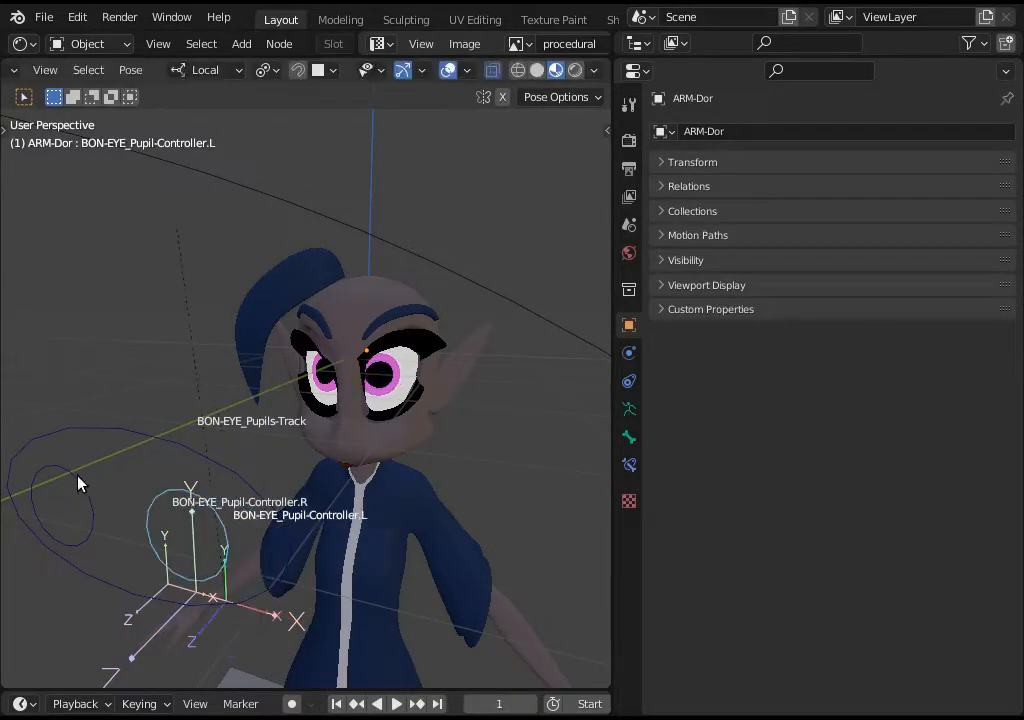
left_click(77, 485)
key("g")
right_click(104, 455)
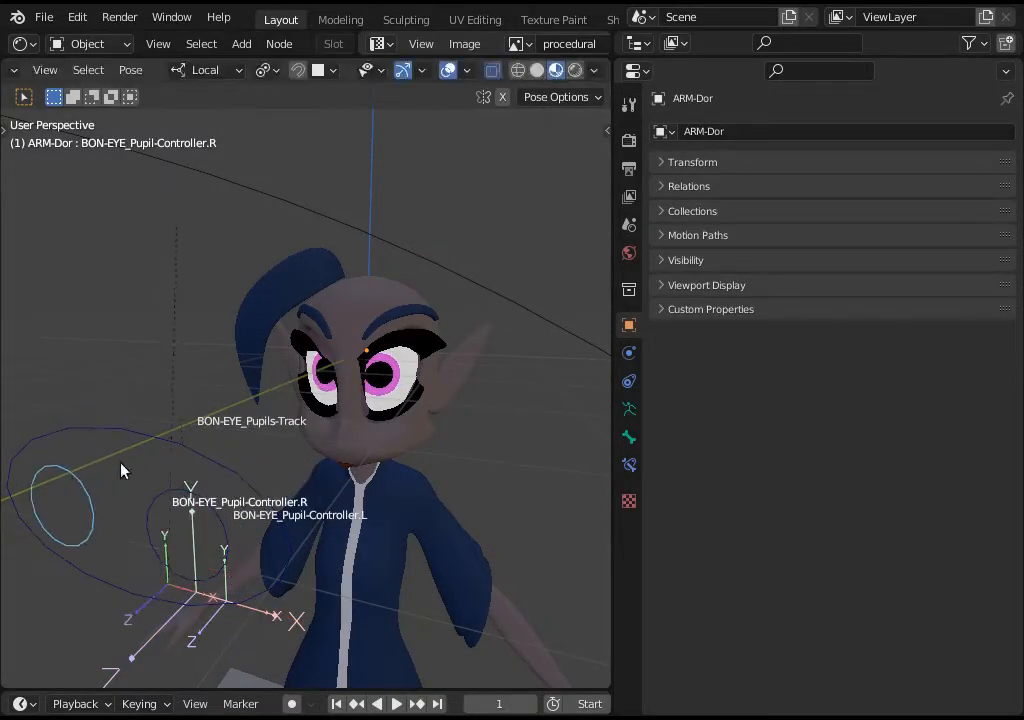
- Try moving the BON-EYE_Pupils-Track bone and the BON-EYE_Pupil-Controller.L bone once more
left_click(188, 447)
key("g")
right_click(238, 428)
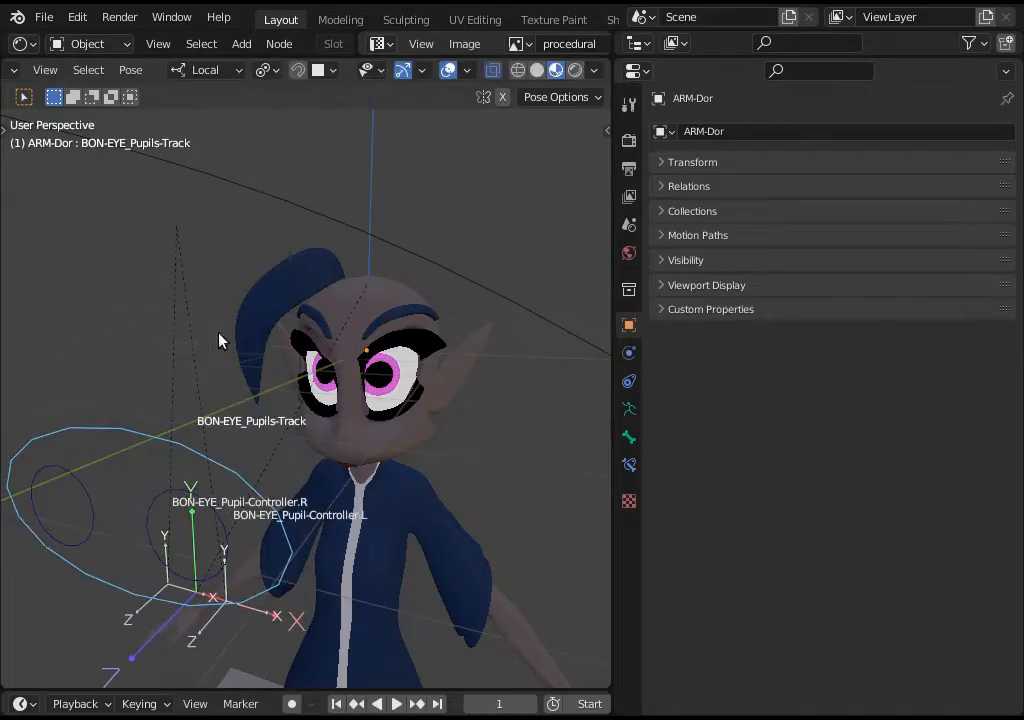
left_click(167, 487)
key("g")
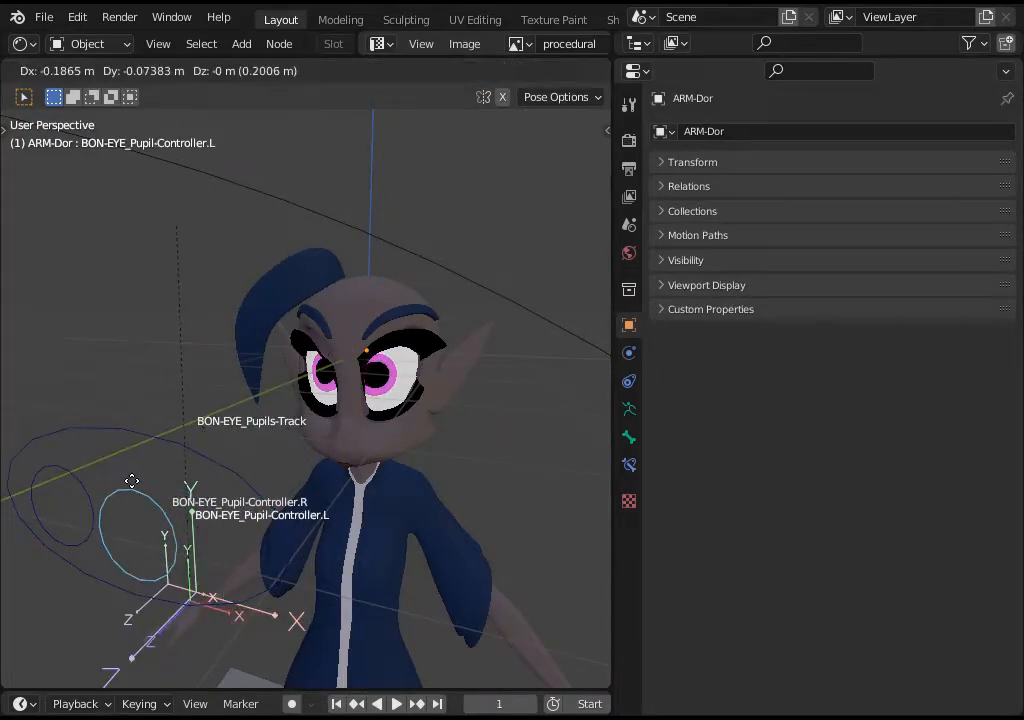
right_click(137, 485)
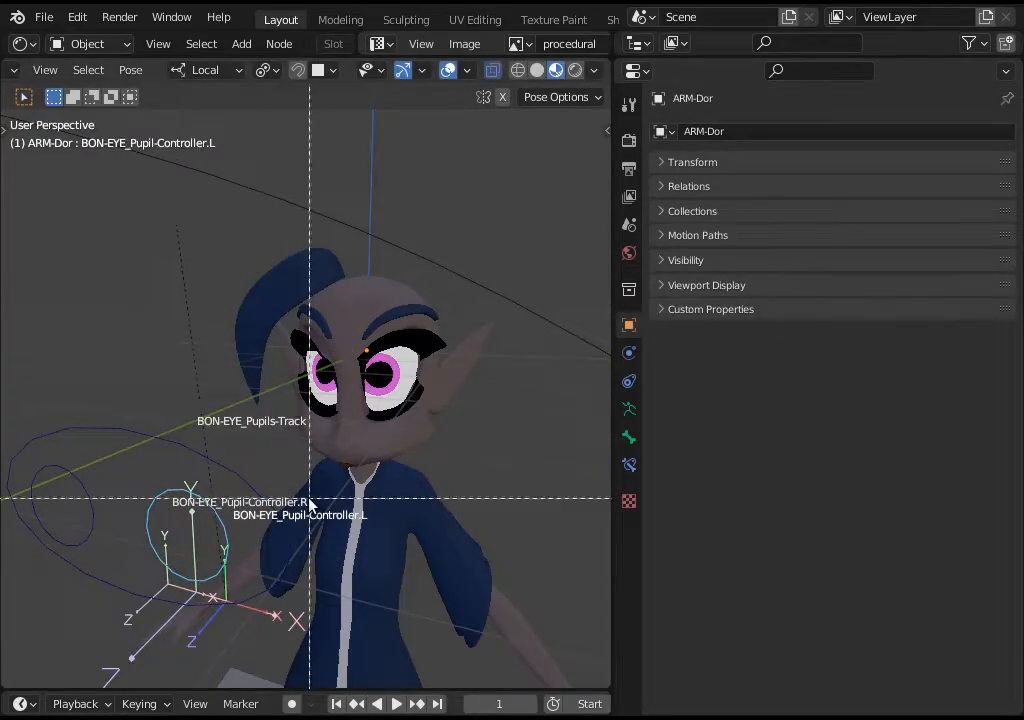
- In the armature's Edit Mode, show only the HELP Body bone layer and select the BON-EYE_Pupil-Base.L bone
key("ctrl+Tab")
key("Tab")
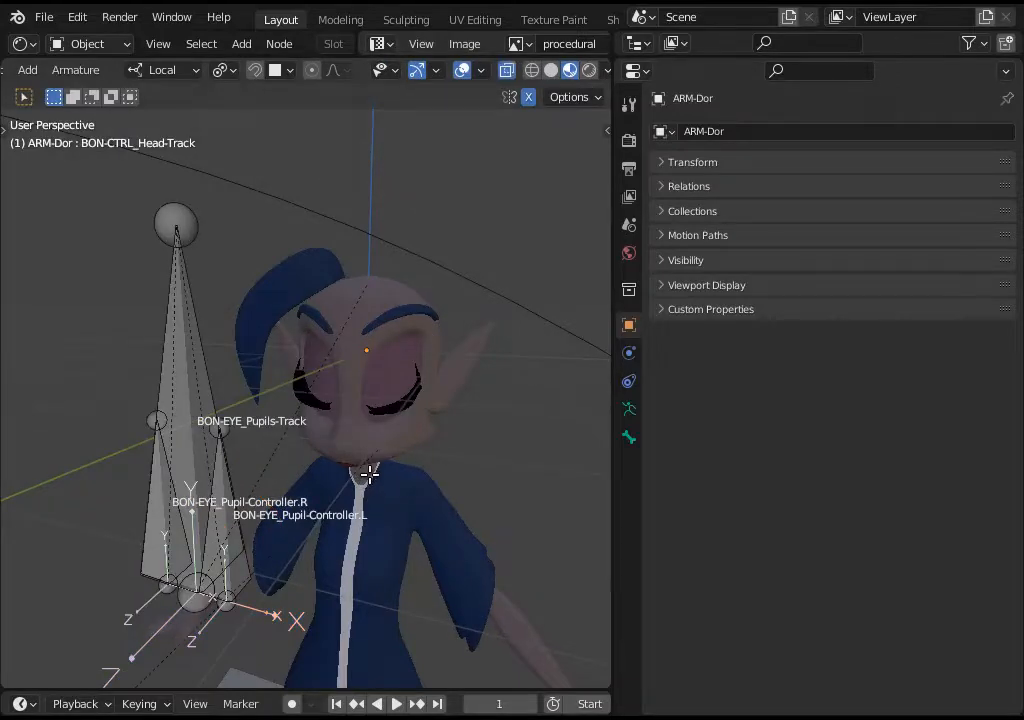
key("n")
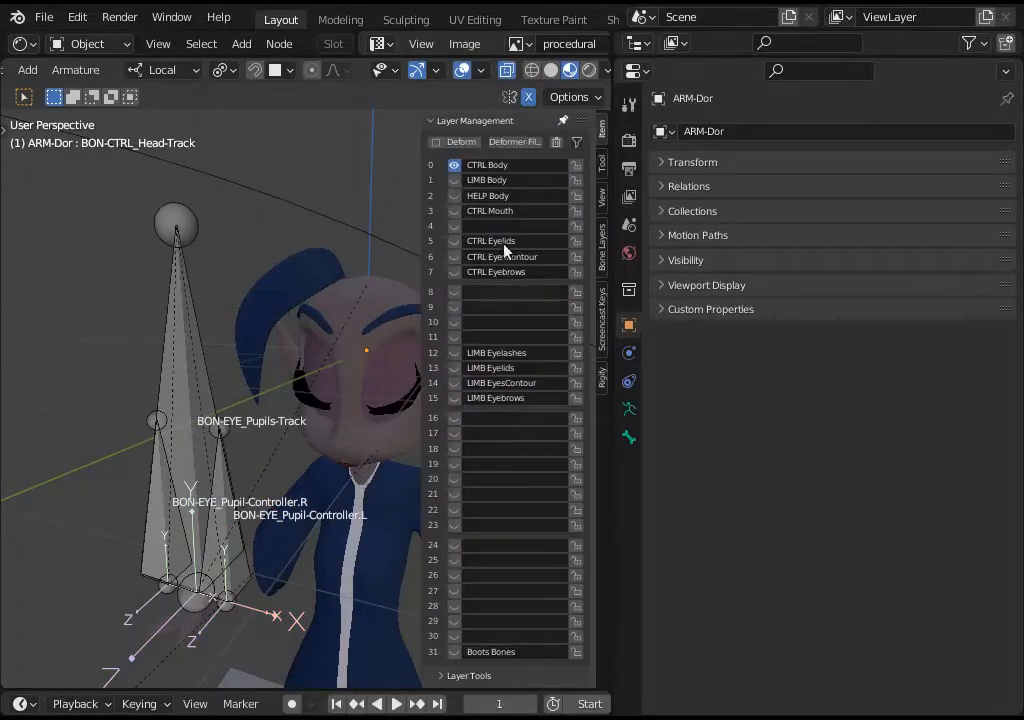
left_click(455, 196)
left_click(454, 165)
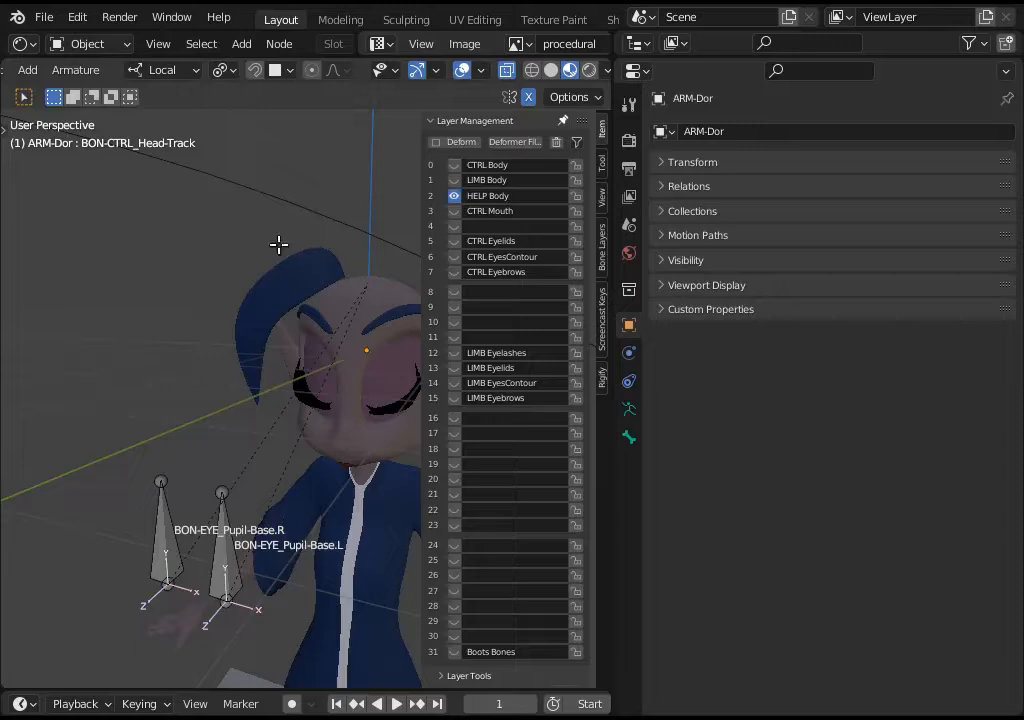
key("n")
left_click(230, 558)
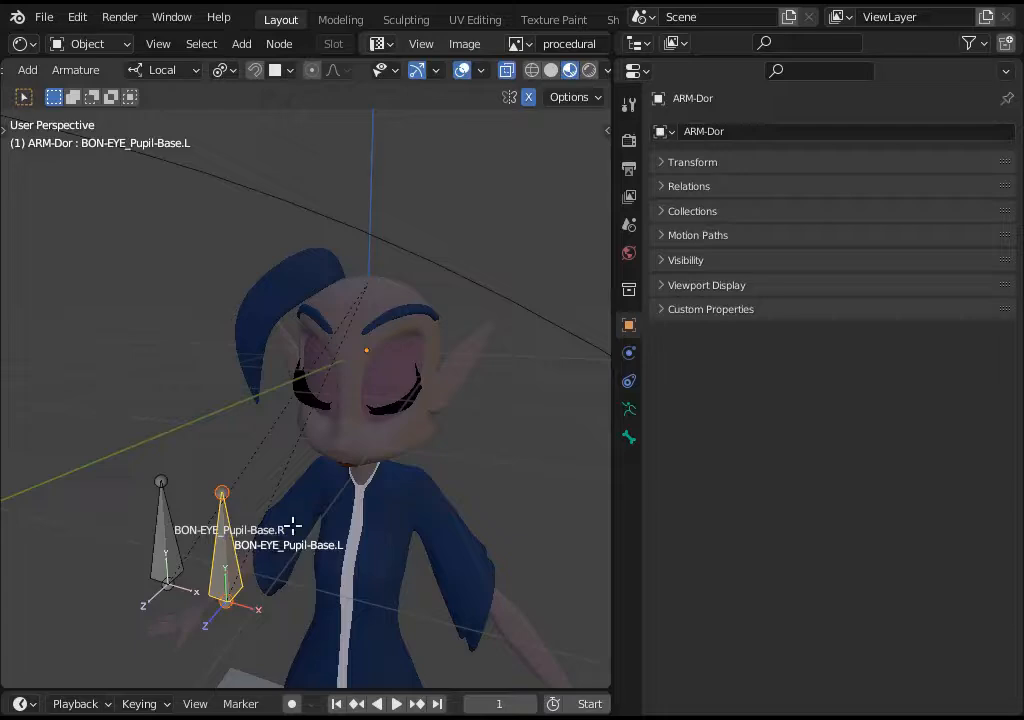
- Return the armature to Object Mode, select the 1aa_Eyes mesh and review the Bone From assignments in UVWarp.L and UVWarp.R
key("ctrl+Tab")
left_click(128, 526)
left_click(380, 370)
left_click(629, 352)
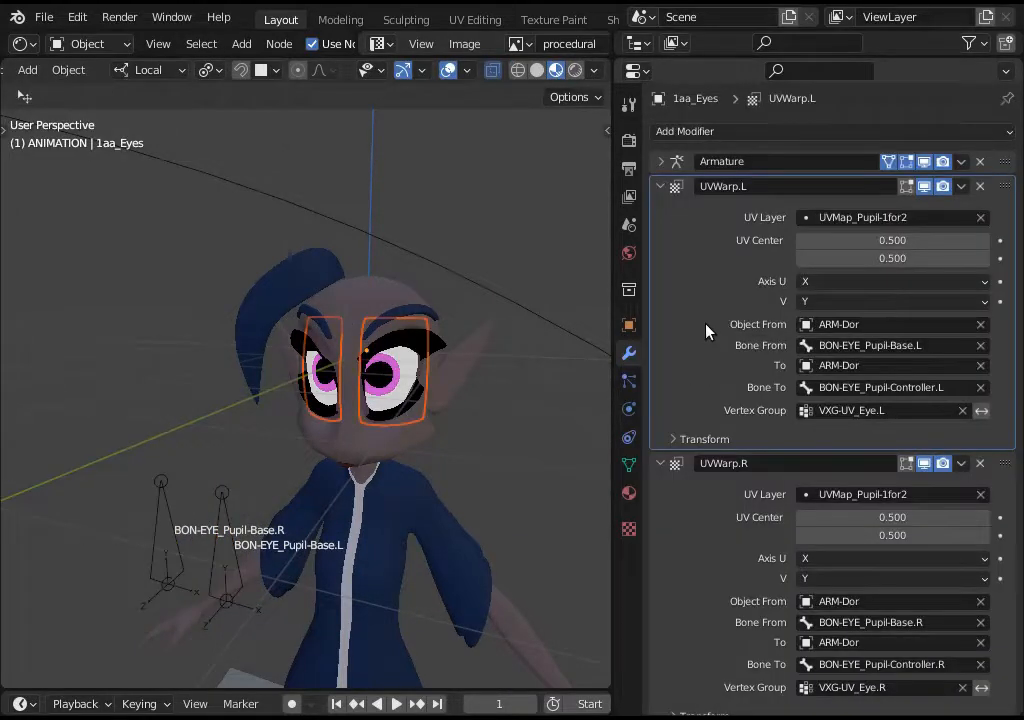
scroll(810, 390, "down", 1)
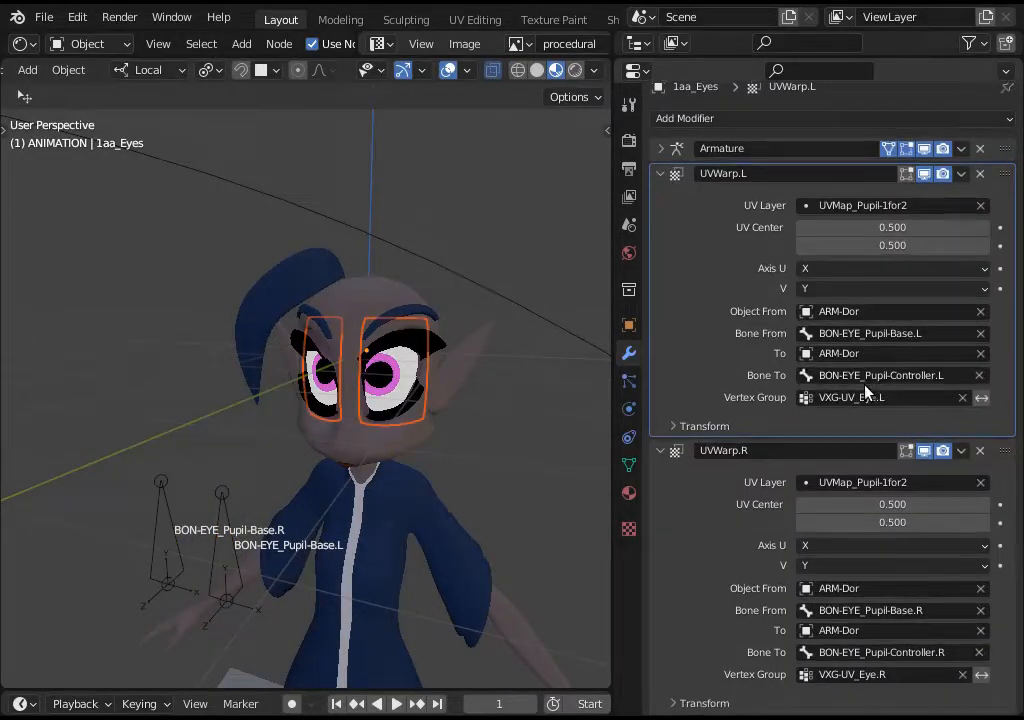
left_click(822, 333)
key("Escape")
left_click(868, 333)
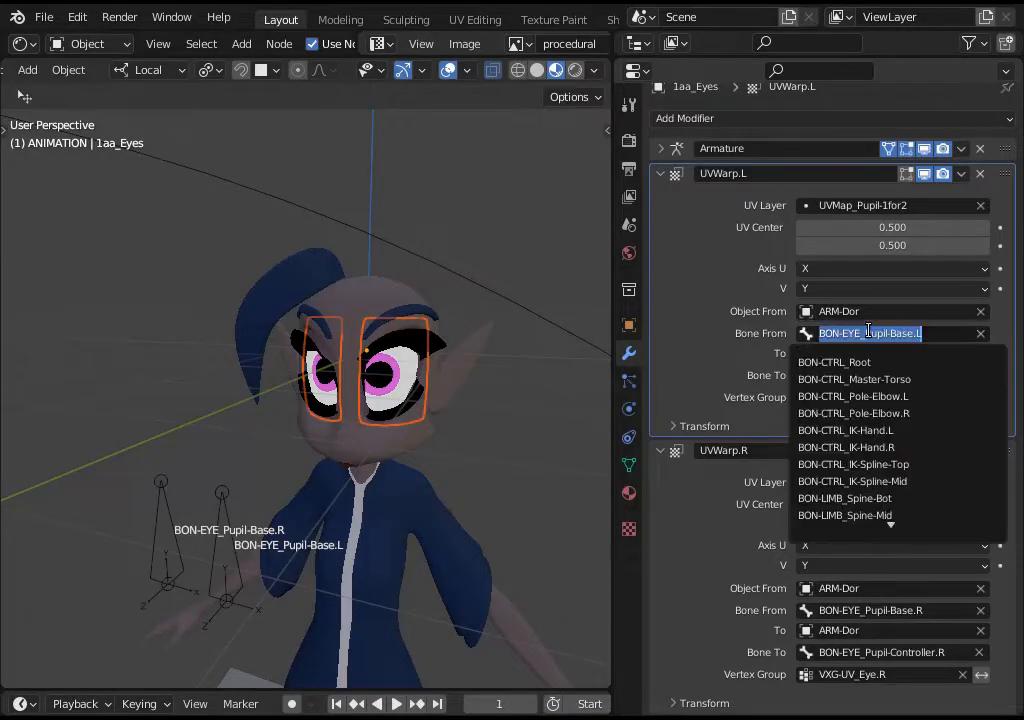
left_click(886, 611)
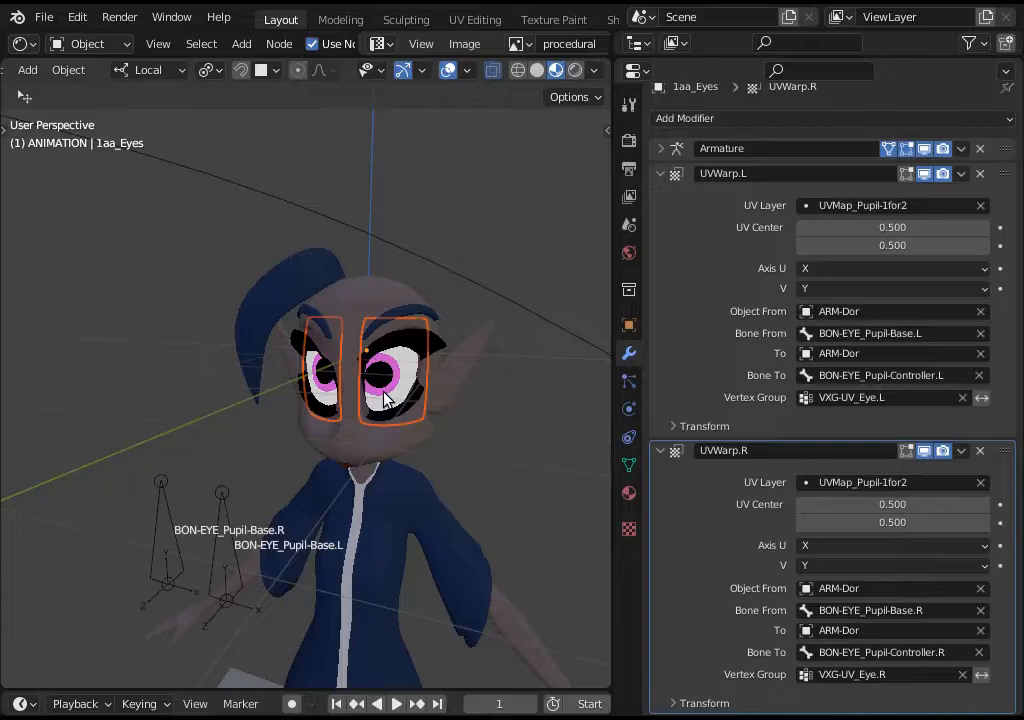
- Select the ARM-Dor armature and make the CTRL Body bone layer visible together with HELP Body
left_click(224, 556)
key("n")
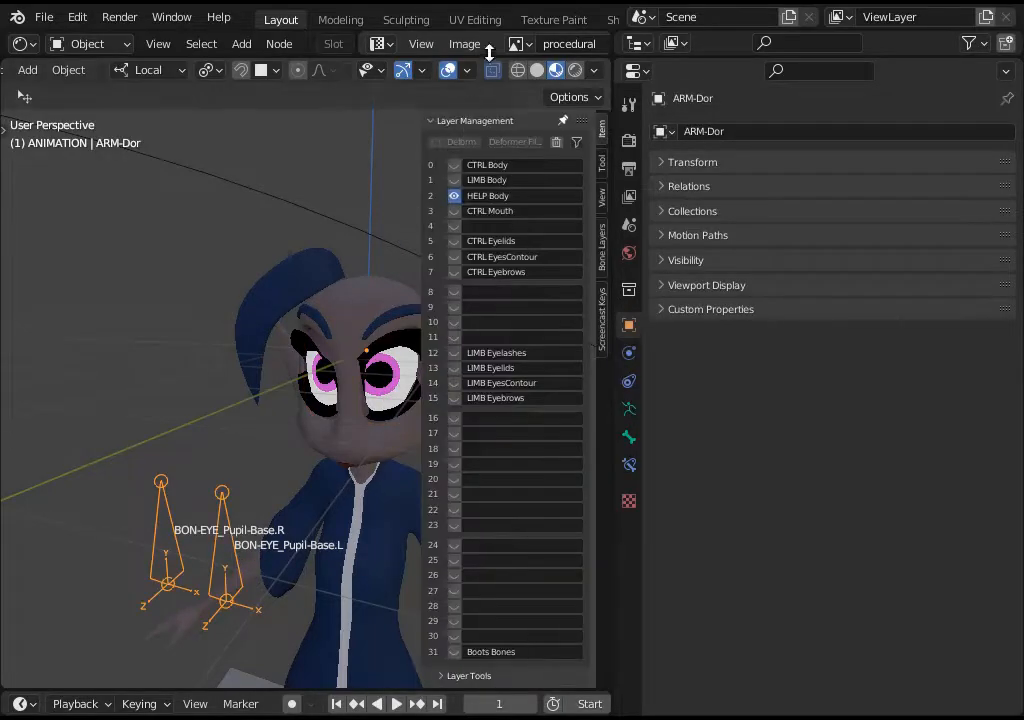
left_click(454, 166)
key("n")
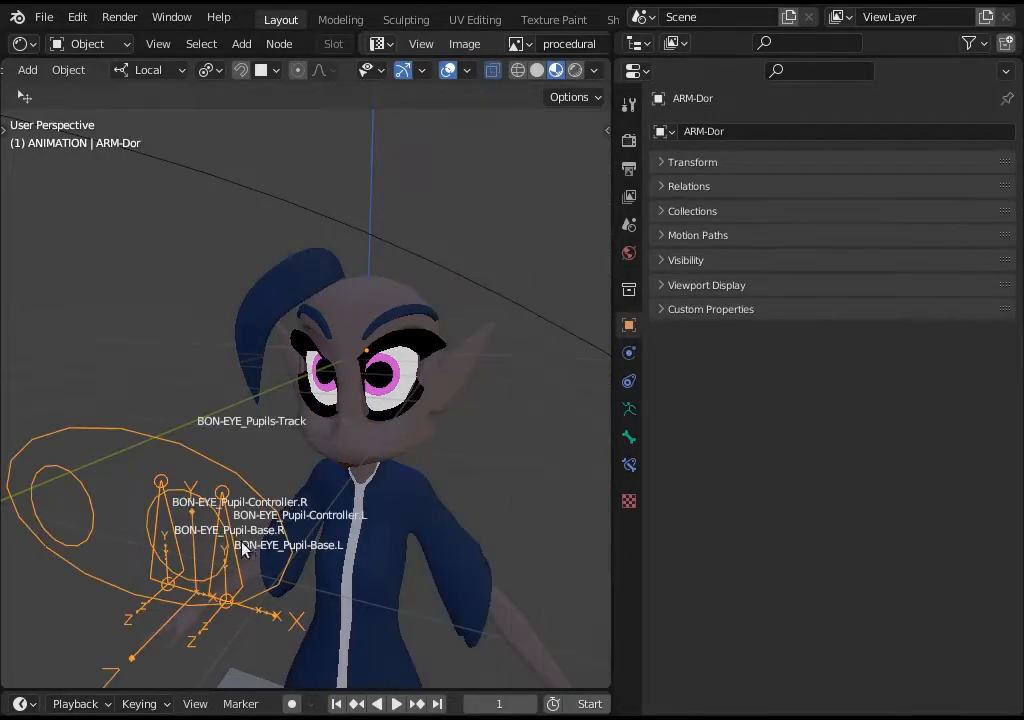
- Put the armature in Pose Mode and try moving each pupil controller bone away from its pupil base bone
key("ctrl+Tab")
left_click(194, 490)
key("g")
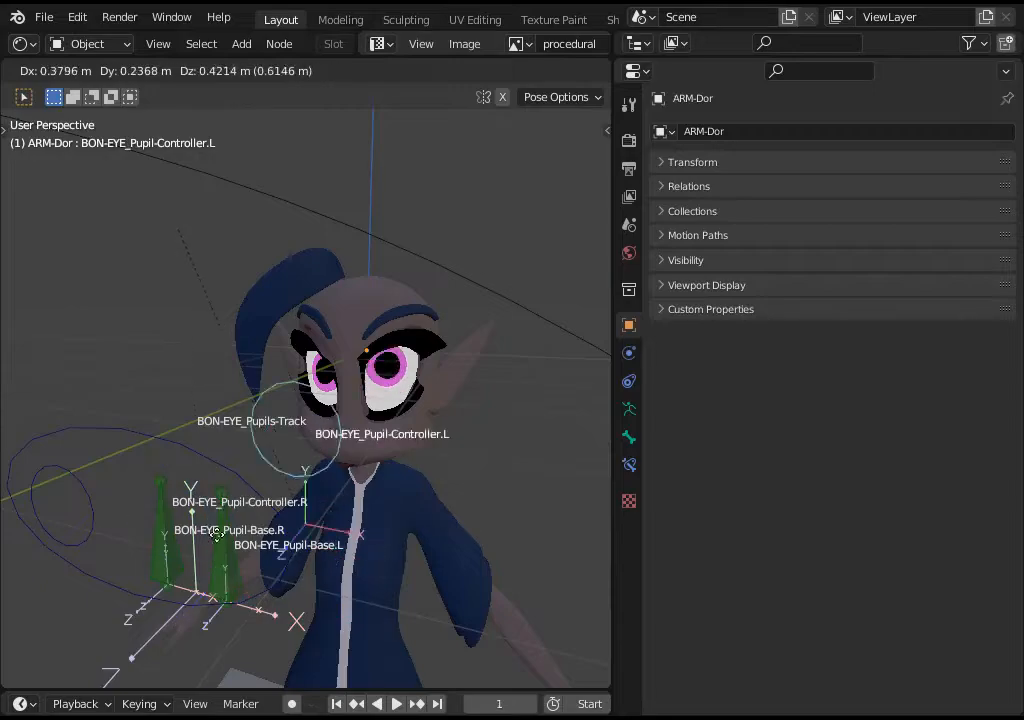
left_click(290, 540)
left_click(75, 475)
key("g")
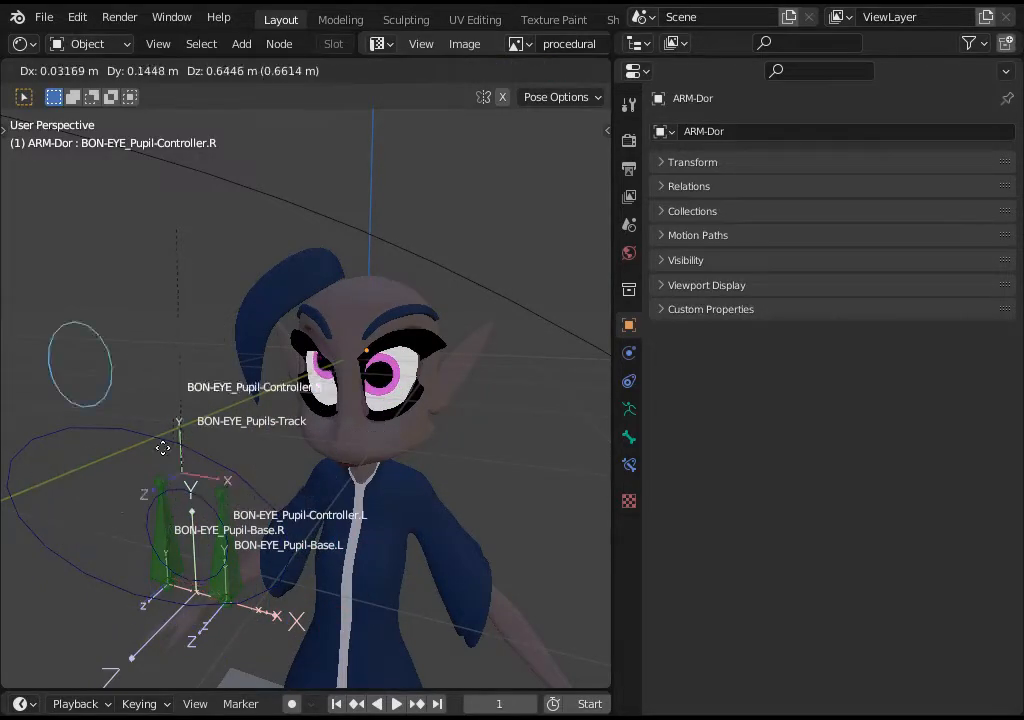
key("Escape")
- Put the armature in Edit Mode and select the BON-EYE_Pupil-Controller.L bone to inspect its alignment with BON-EYE_Pupil-Base.L
key("Tab")
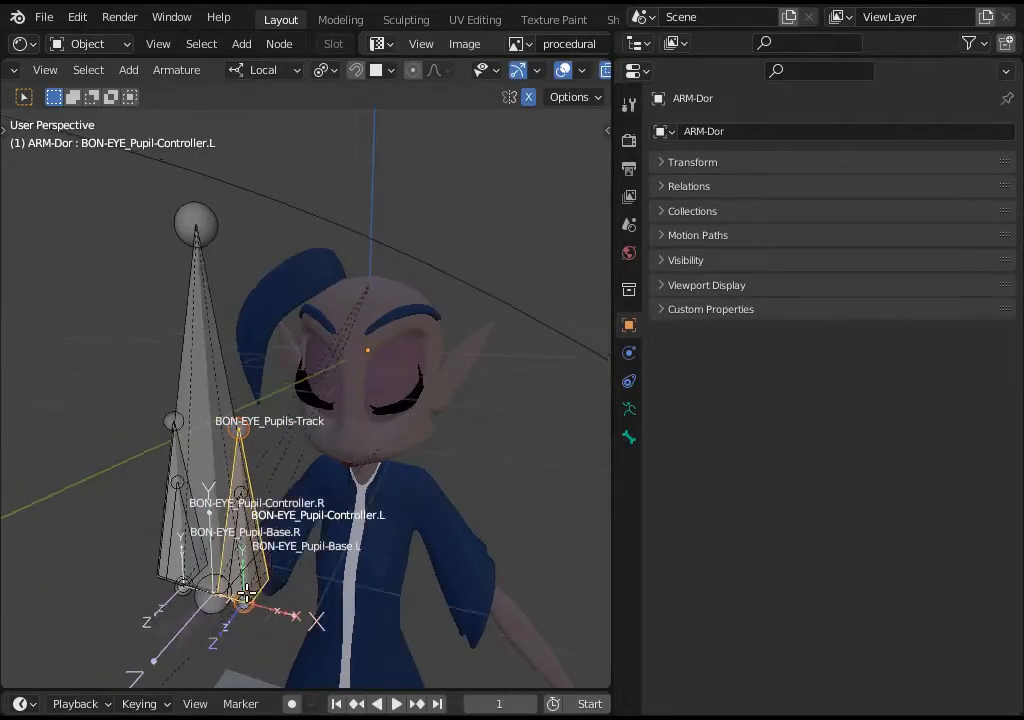
middle_click_drag(246, 596, 275, 592)
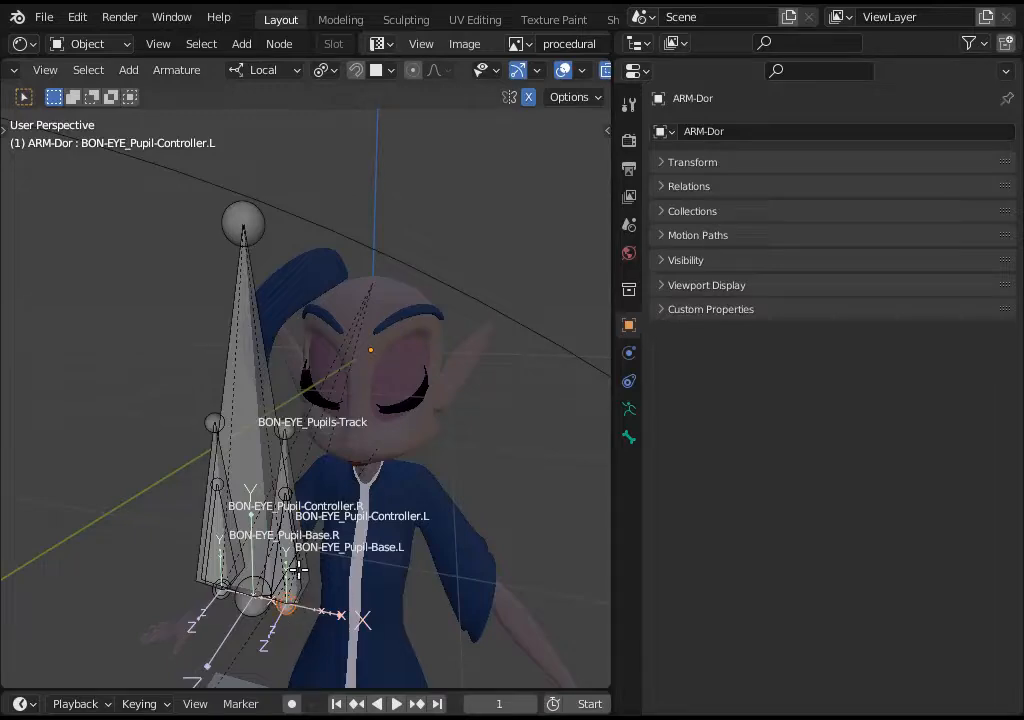
left_click(309, 574)
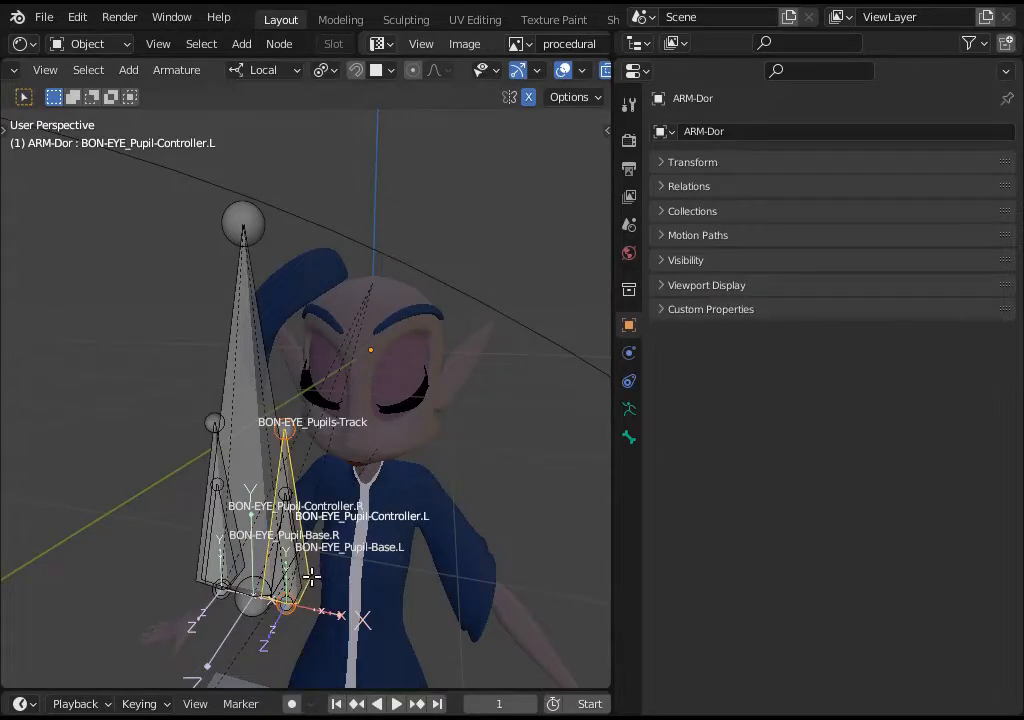
middle_click_drag(299, 578, 265, 580)
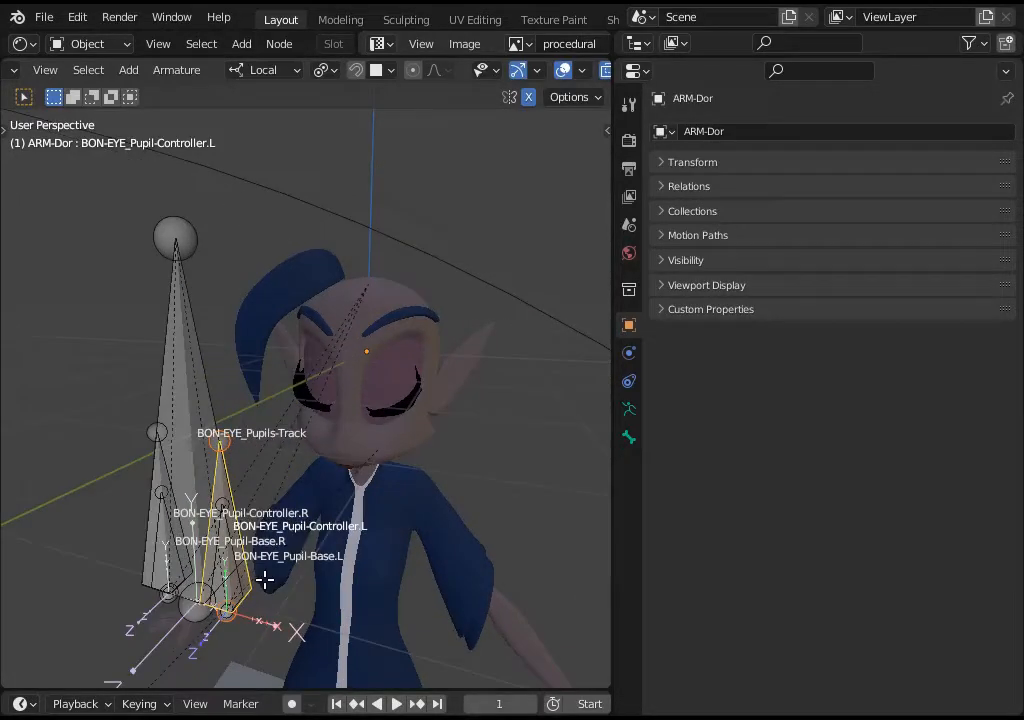
- Try moving the selected BON-EYE_Pupil-Controller.L bone off the base bone in Edit Mode
key("g")
key("Escape")
middle_click_drag(200, 490, 231, 489)
key("g")
key("Escape")
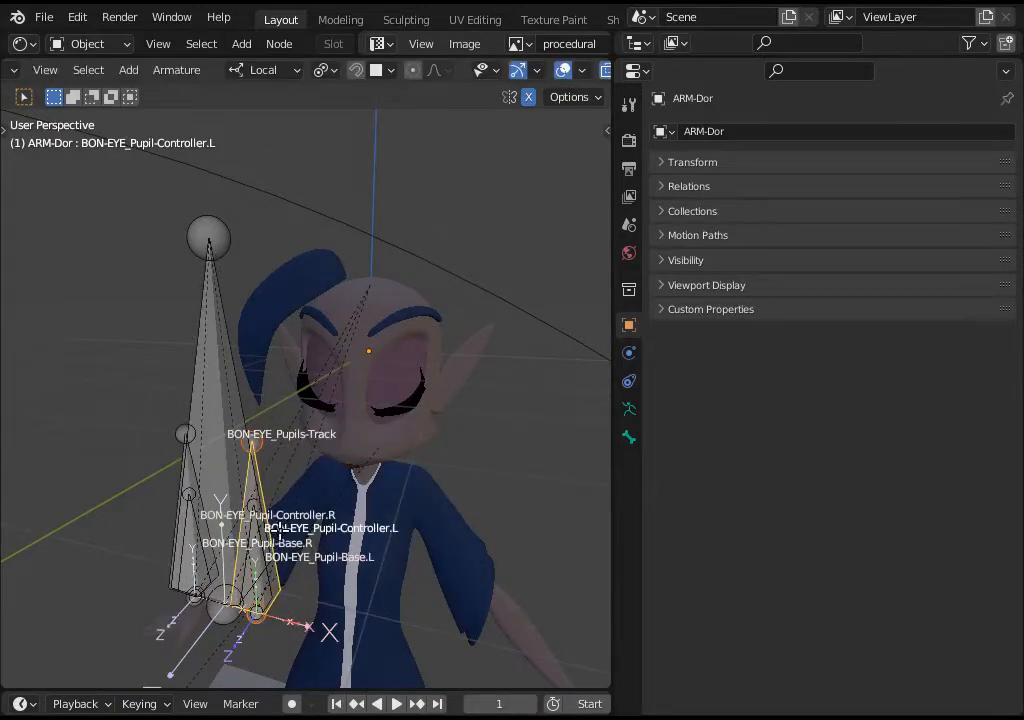
- Select BON-EYE_Pupil-Base.L in Edit Mode, then return to Pose Mode and try moving BON-EYE_Pupil-Controller.L away from it
left_click(266, 580)
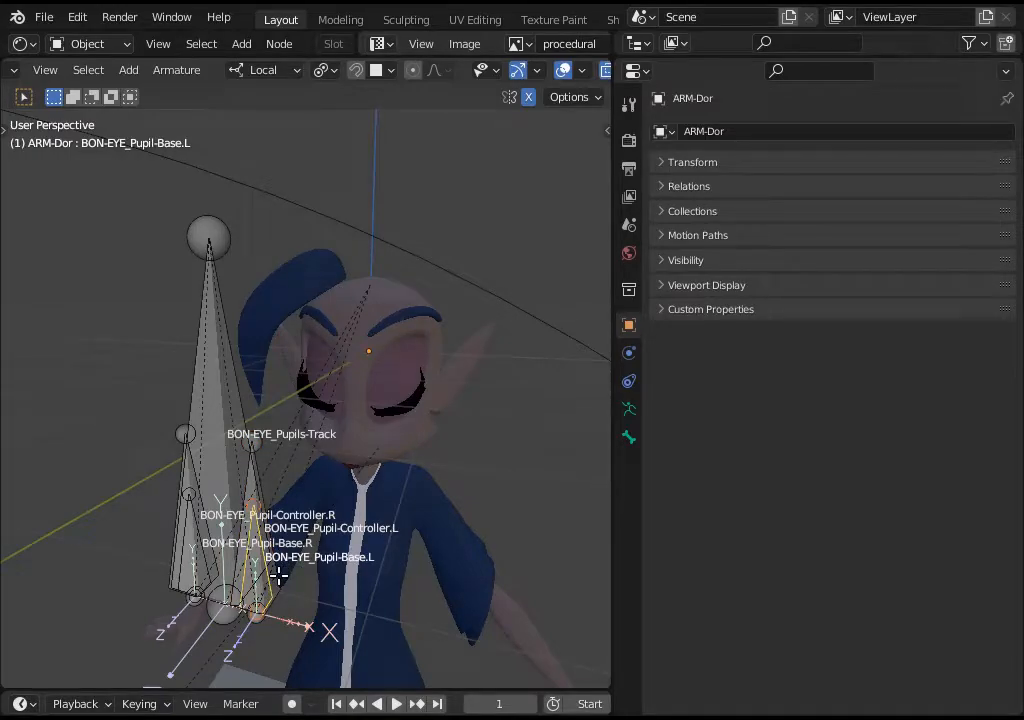
key("ctrl+Tab")
key("2")
left_click(266, 519)
middle_click_drag(266, 519, 284, 527)
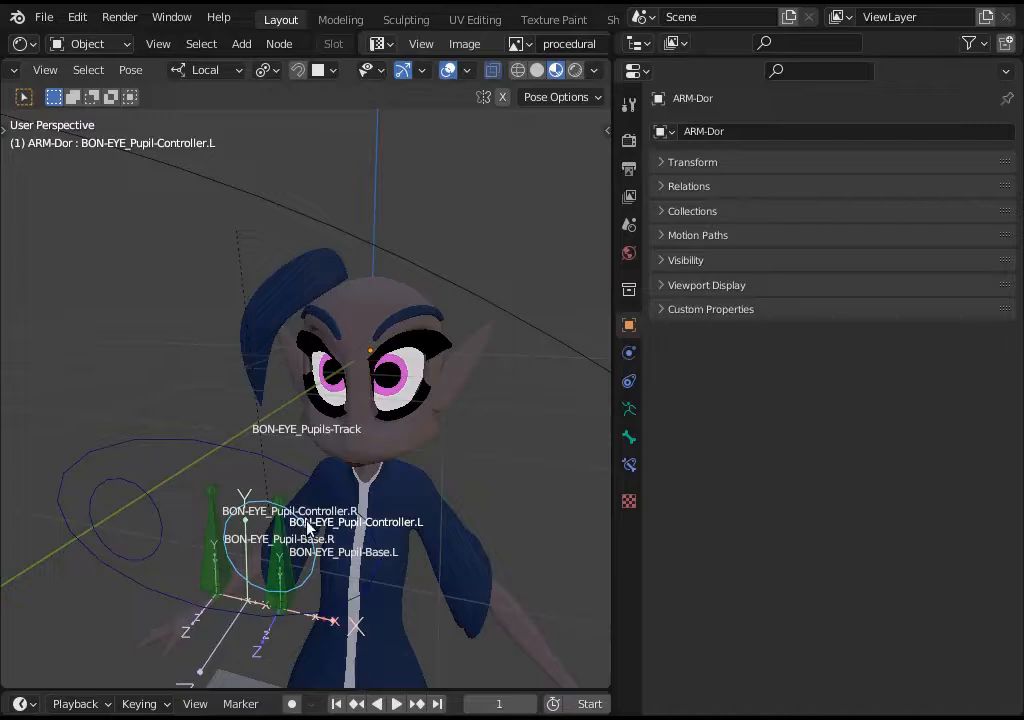
key("g")
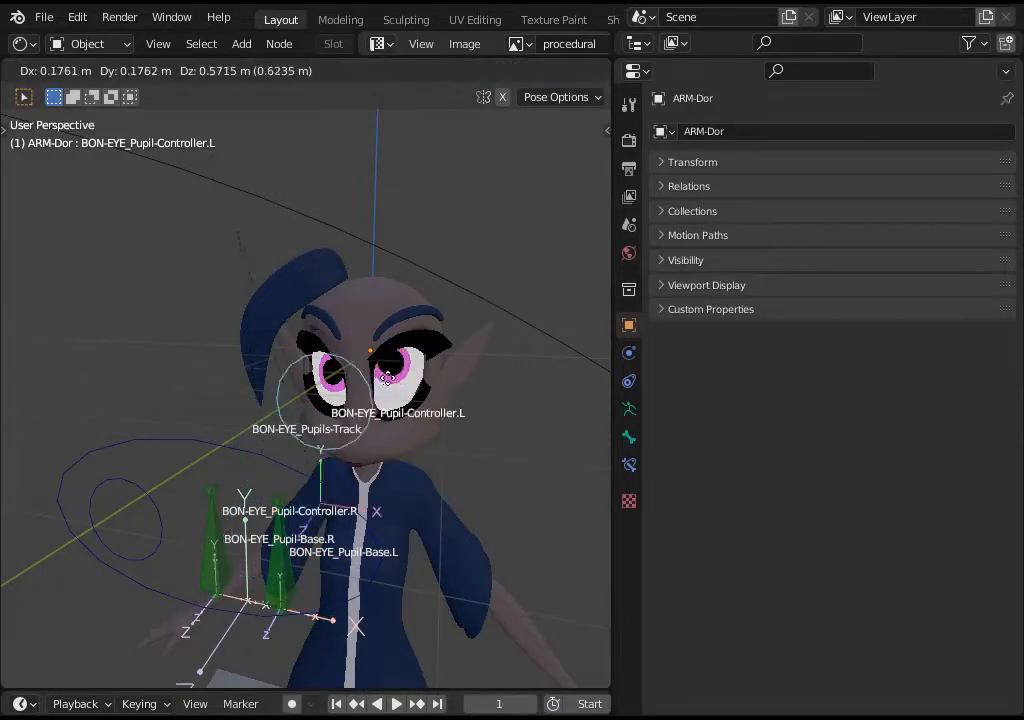
left_click(277, 558)
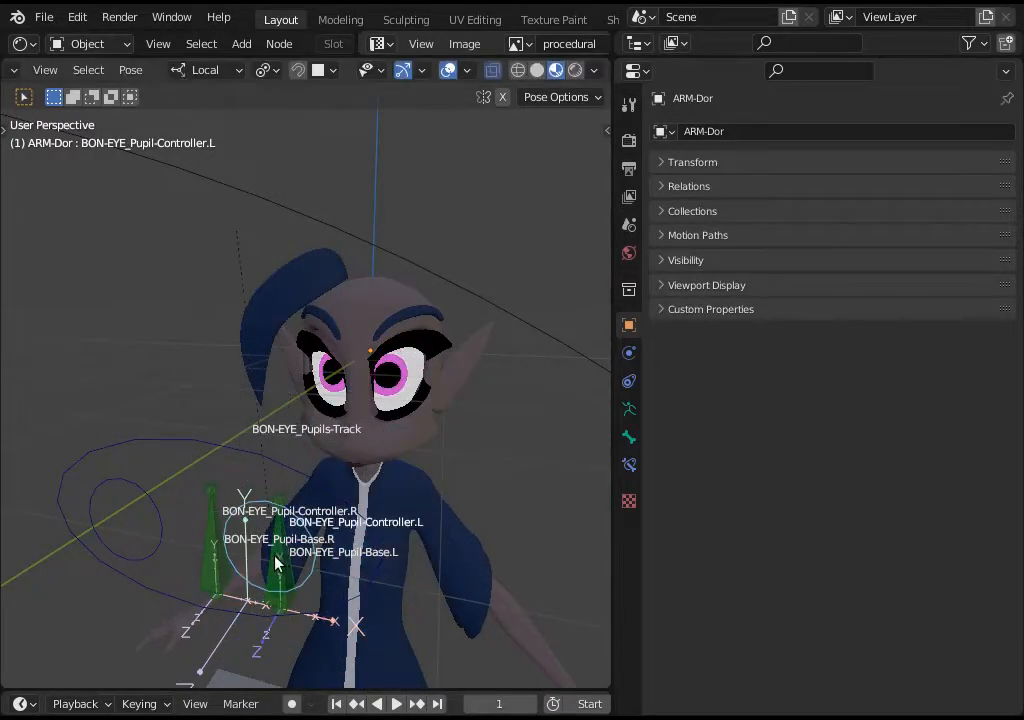
- Unlock the location, rotation and scale channels of the BON-EYE_Pupil-Base.L bone
left_click(277, 560)
key("s")
left_click(358, 490)
key("n")
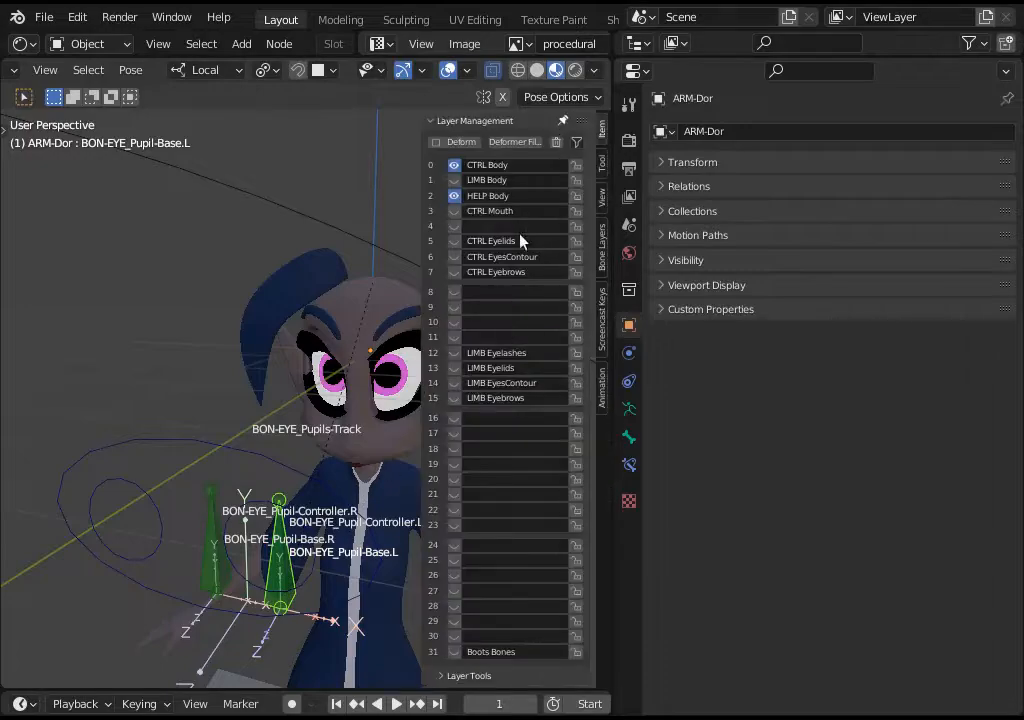
left_click(440, 122)
left_click(432, 141)
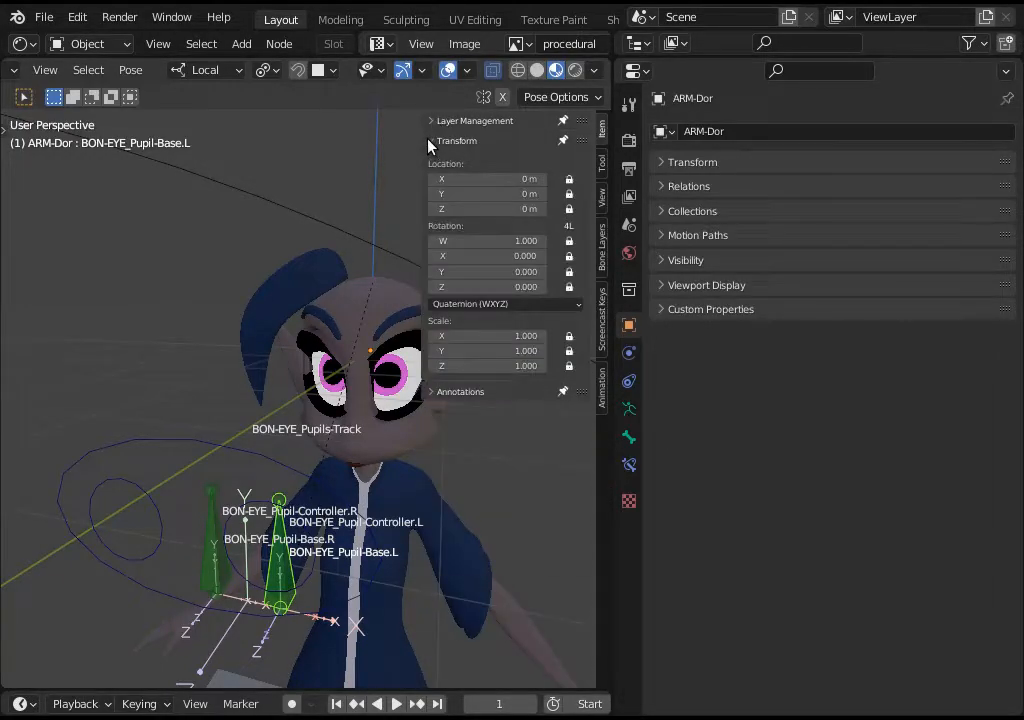
left_click(569, 351)
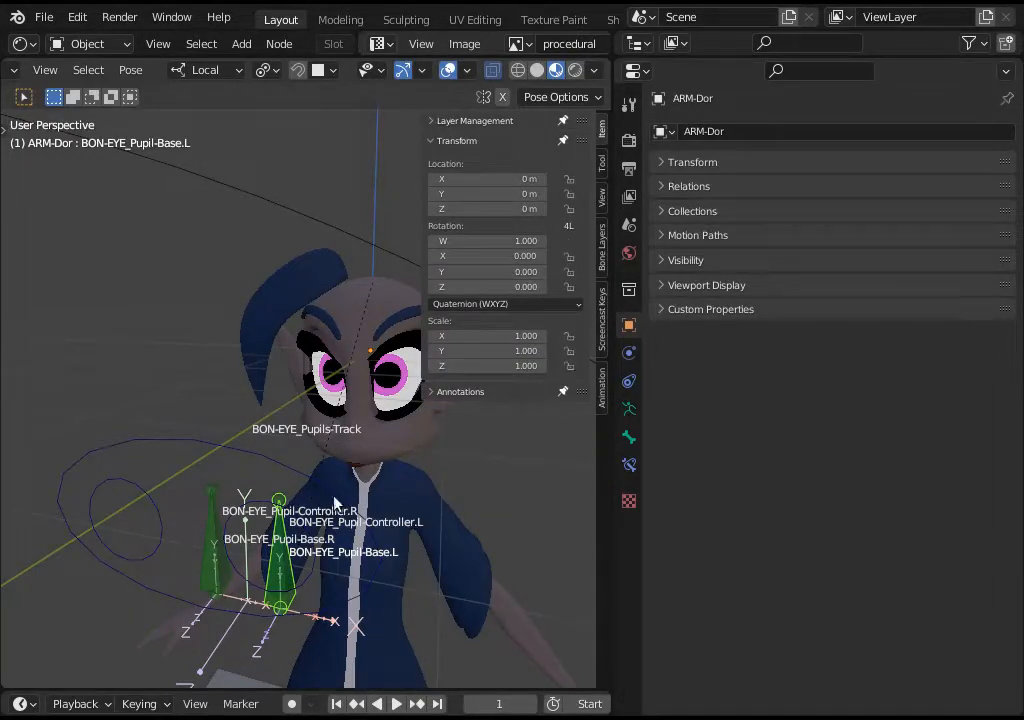
key("n")
- Try moving BON-EYE_Pupil-Base.L on its own and together with BON-EYE_Pupil-Controller.L in Pose Mode
key("g")
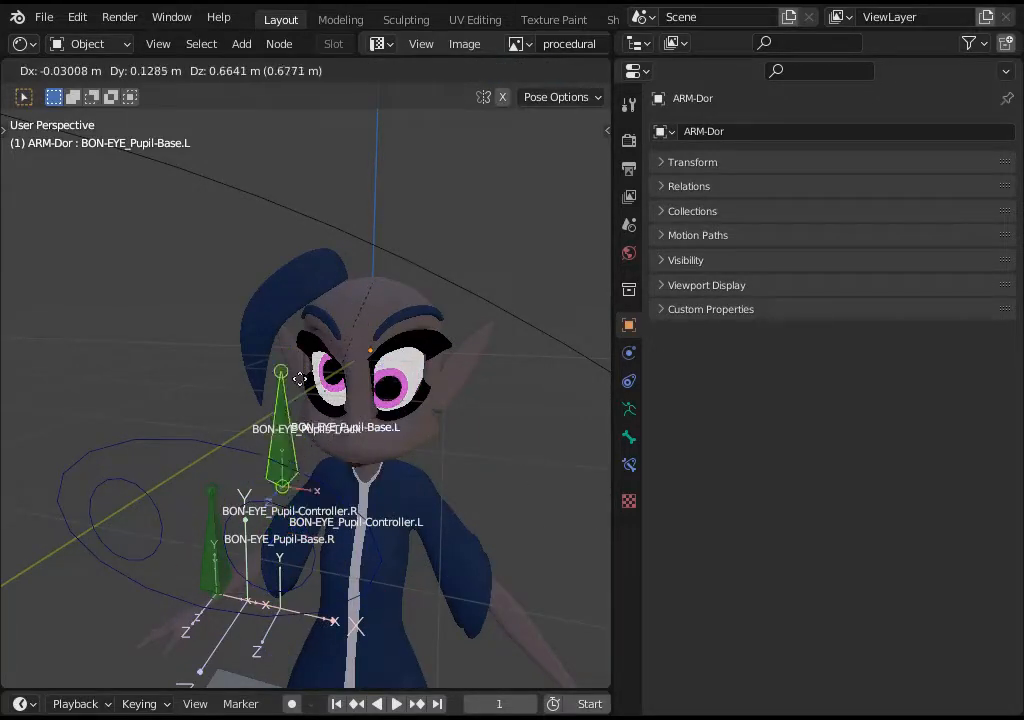
left_click(290, 516)
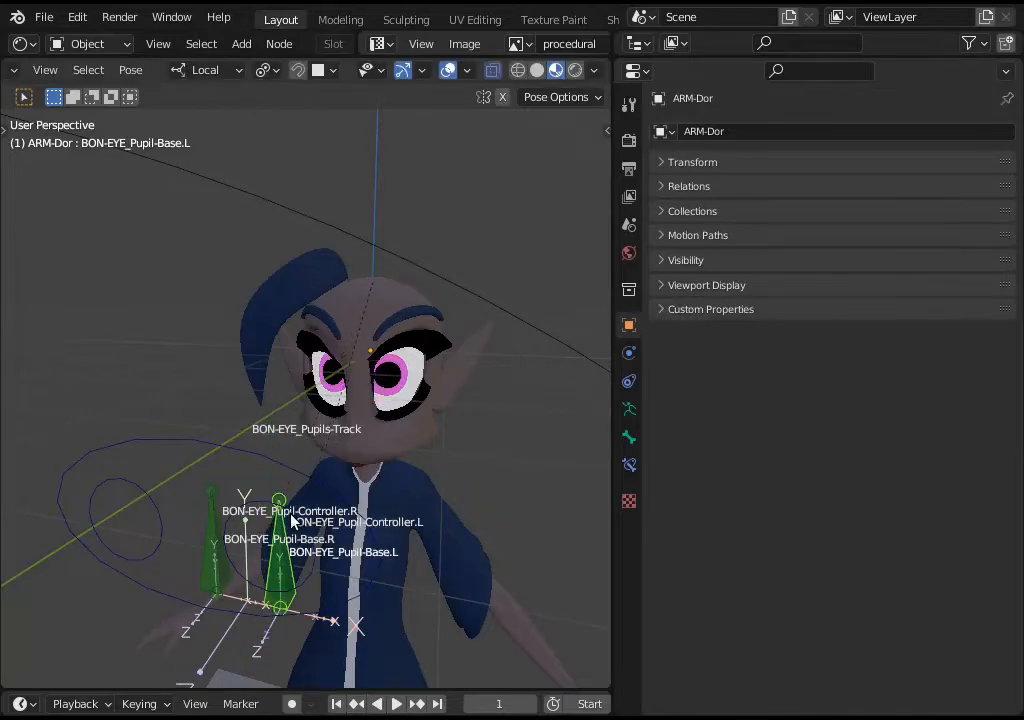
left_click(317, 545)
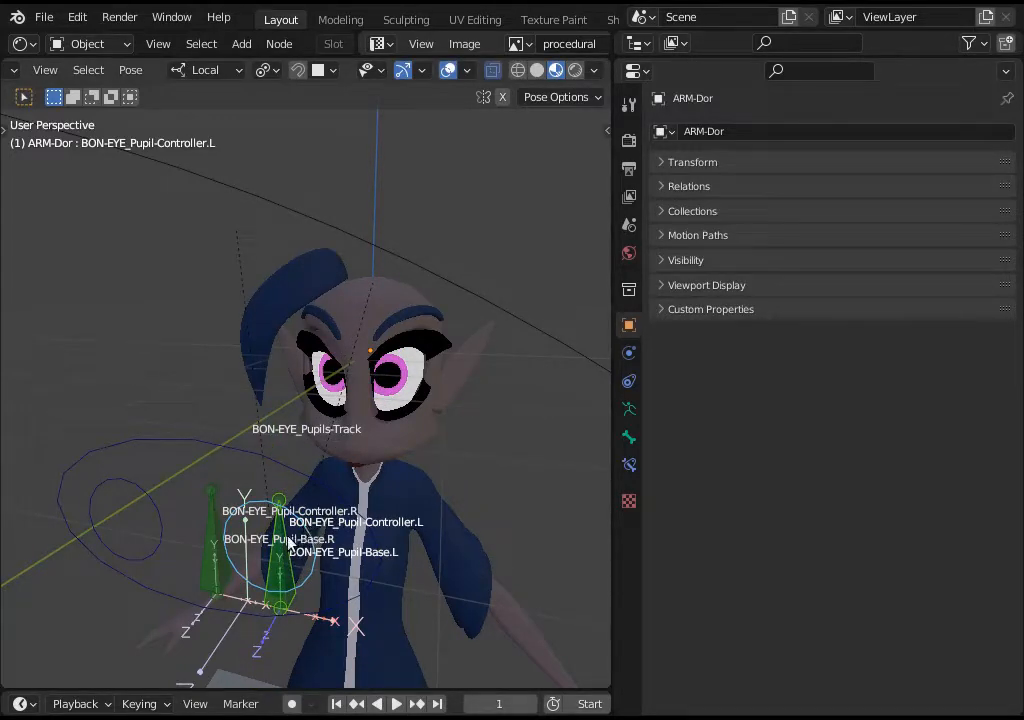
key("ctrl+z")
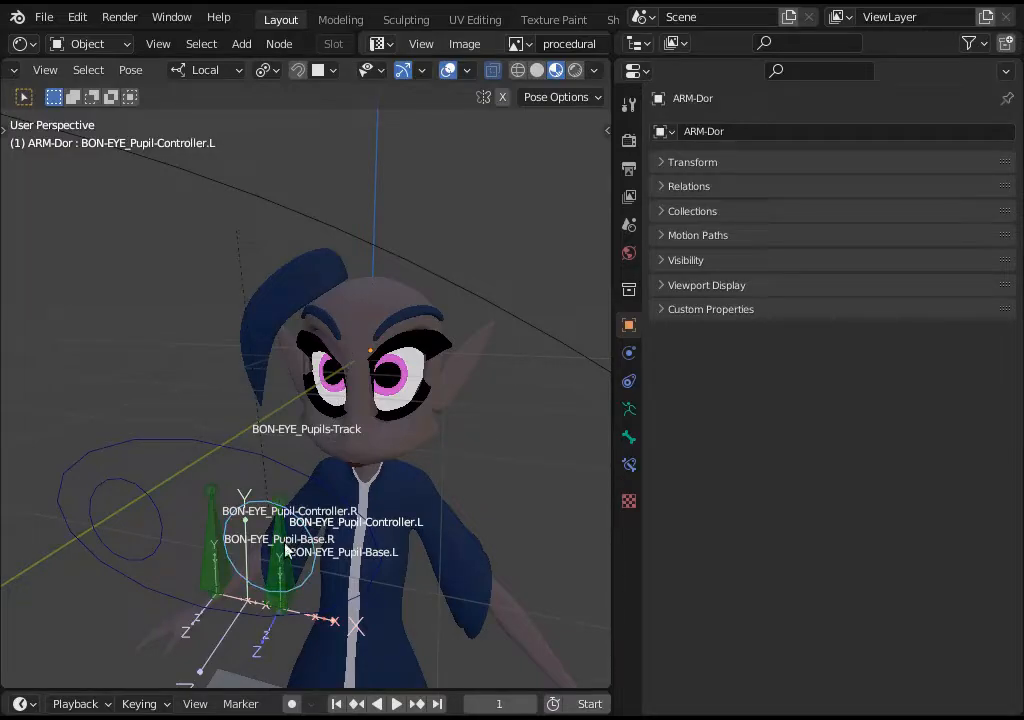
left_click(286, 548)
key("g")
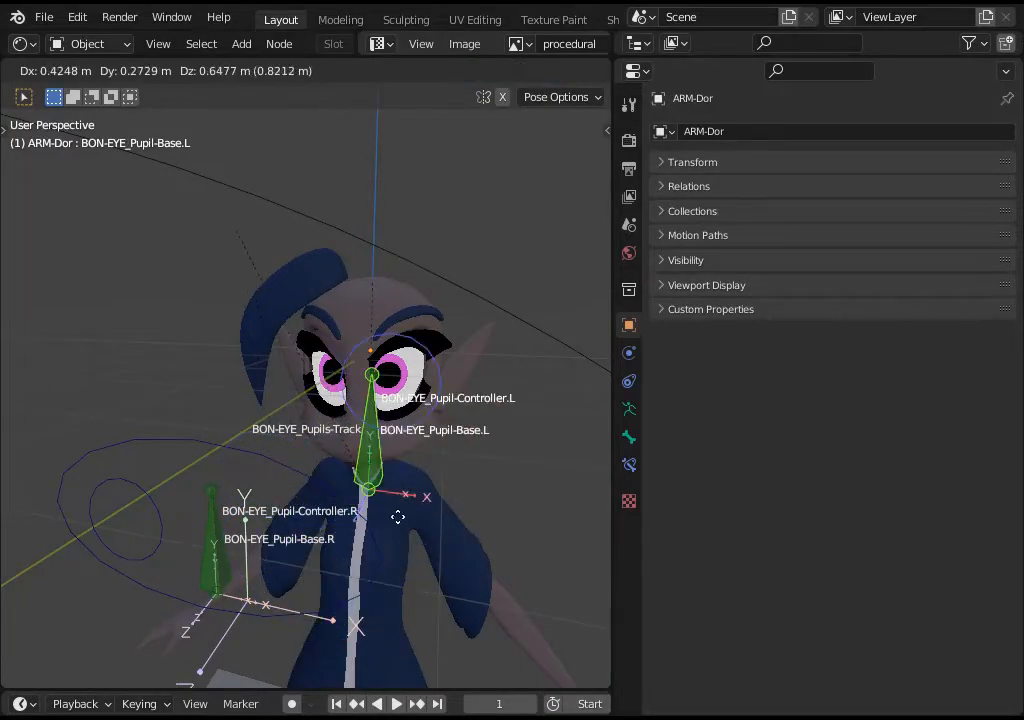
right_click(357, 563)
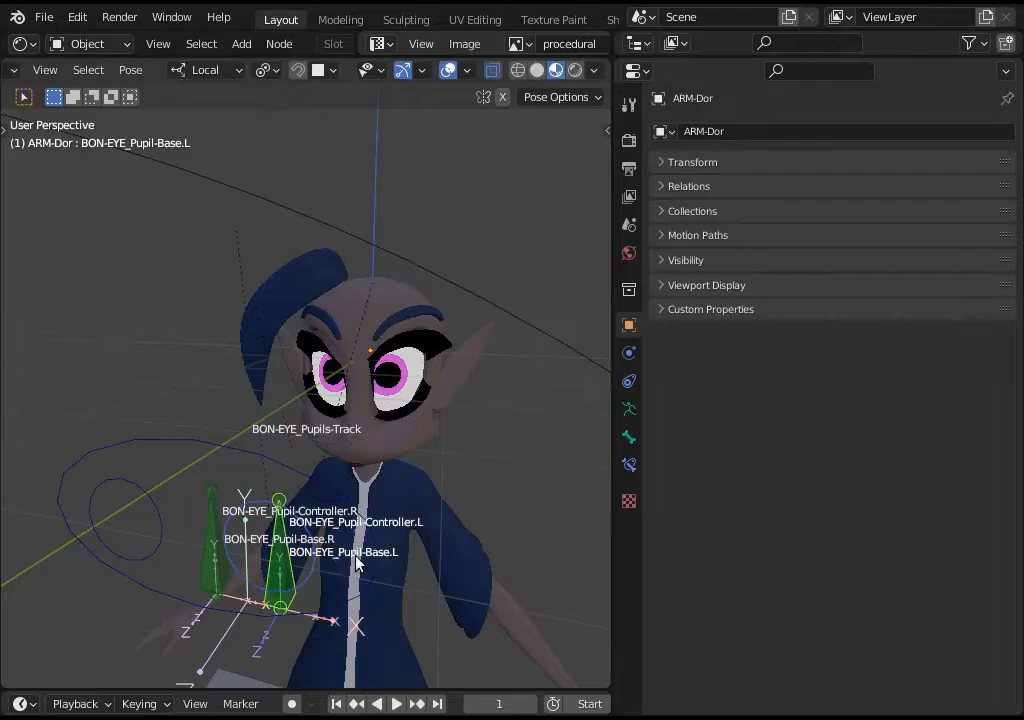
middle_click_drag(357, 563, 309, 558)
middle_click_drag(227, 557, 245, 558)
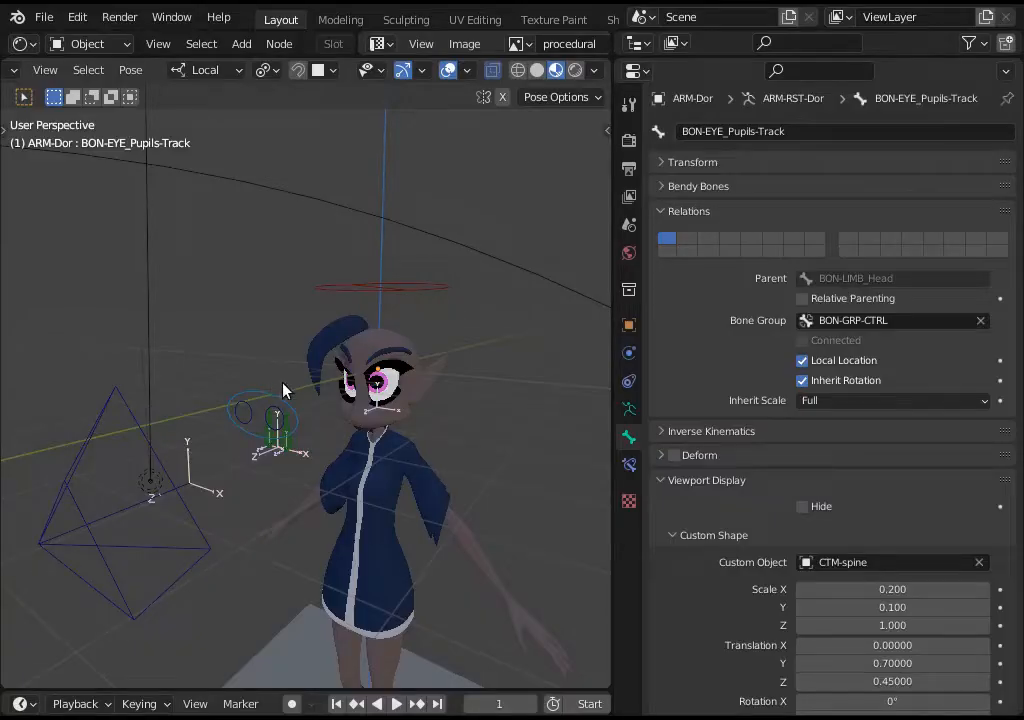
- Try moving BON-EYE_Pupil-Controller.L and BON-EYE_Pupil-Controller.R one at a time to test each pupil
left_click(275, 418)
key("g")
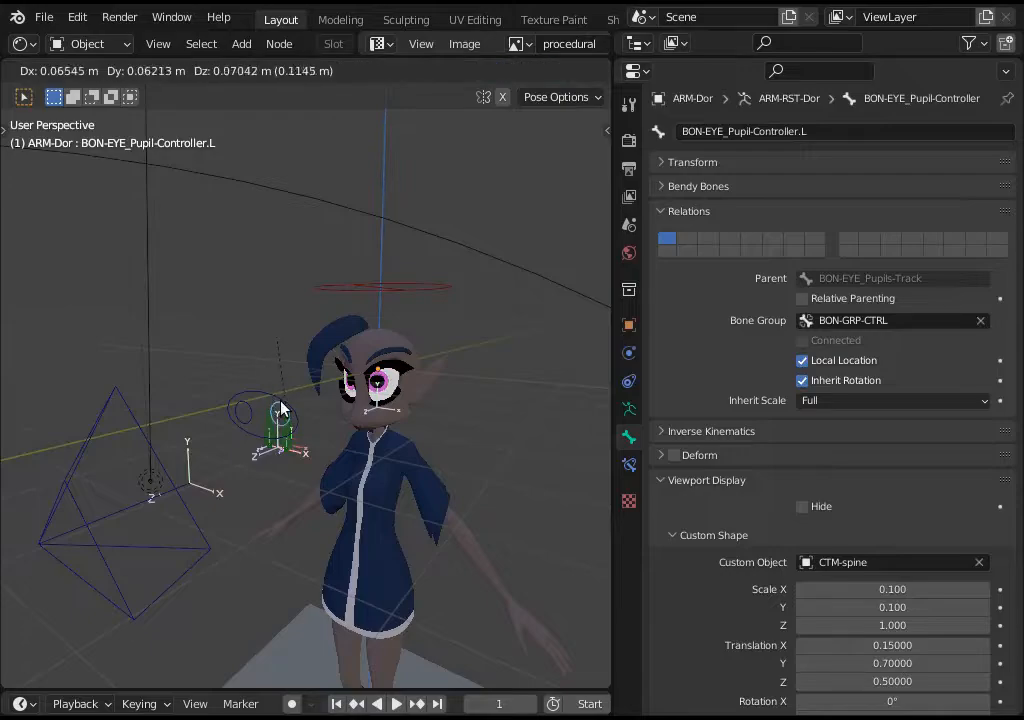
left_click(279, 418)
left_click(248, 407)
left_click(250, 401)
key("g")
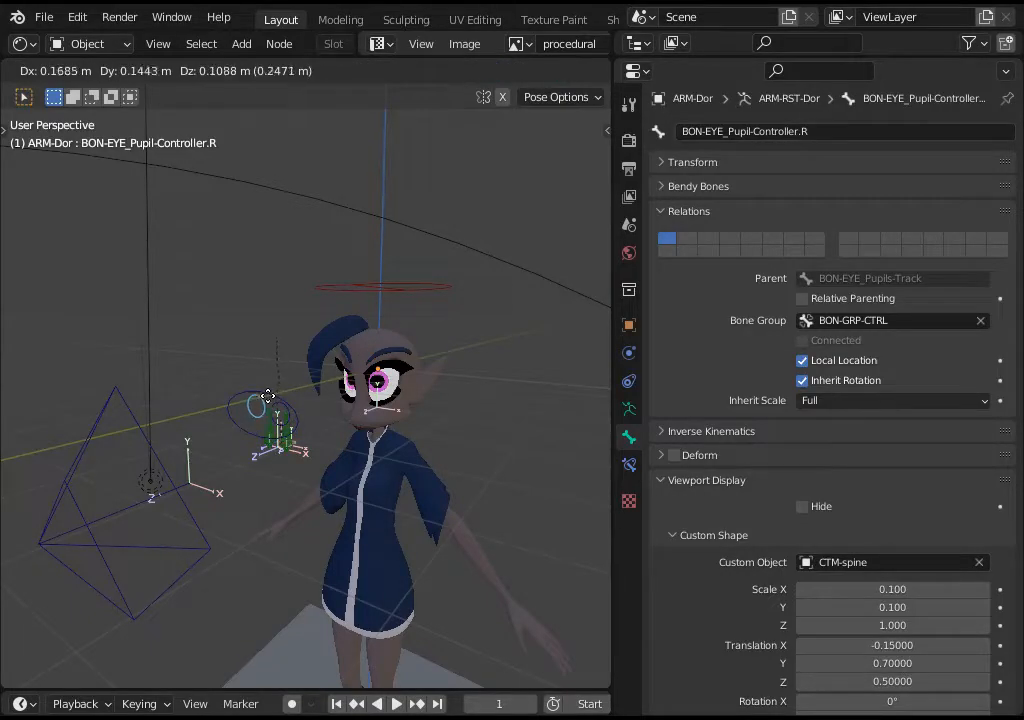
left_click(274, 395)
- Try moving the BON-EYE_Pupils-Track bone toward the head to steer both pupils together
left_click(276, 394)
key("g")
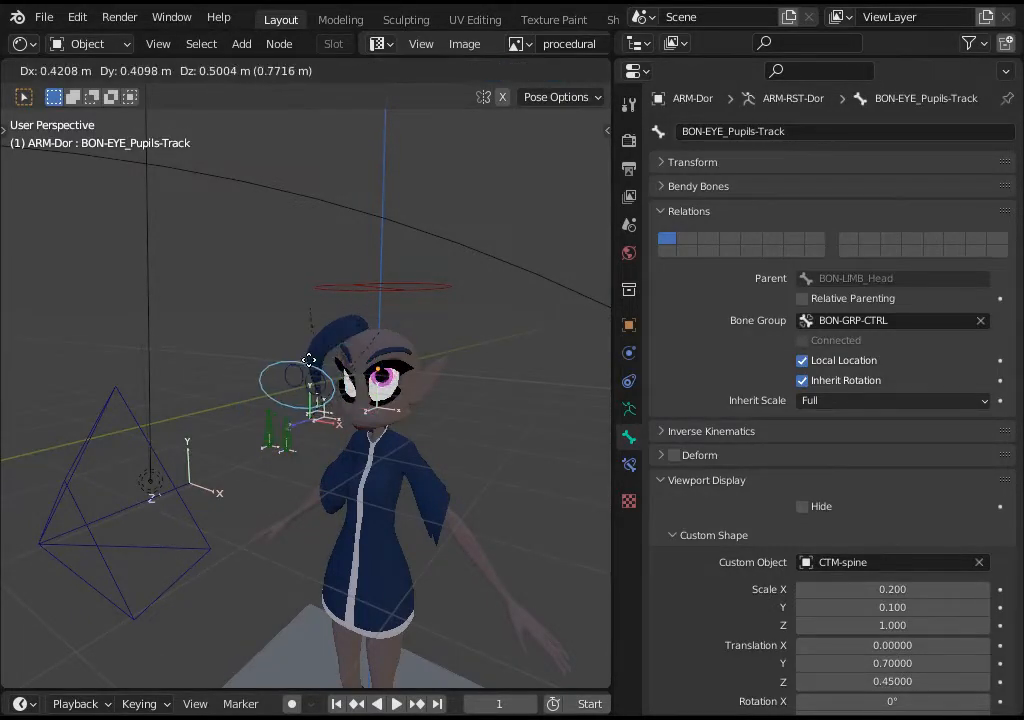
left_click(313, 361)
middle_click_drag(313, 361, 285, 370)
- Try moving the BON-CTRL_Head-Track bone to several positions around the character to test the head tracking
left_click(300, 330)
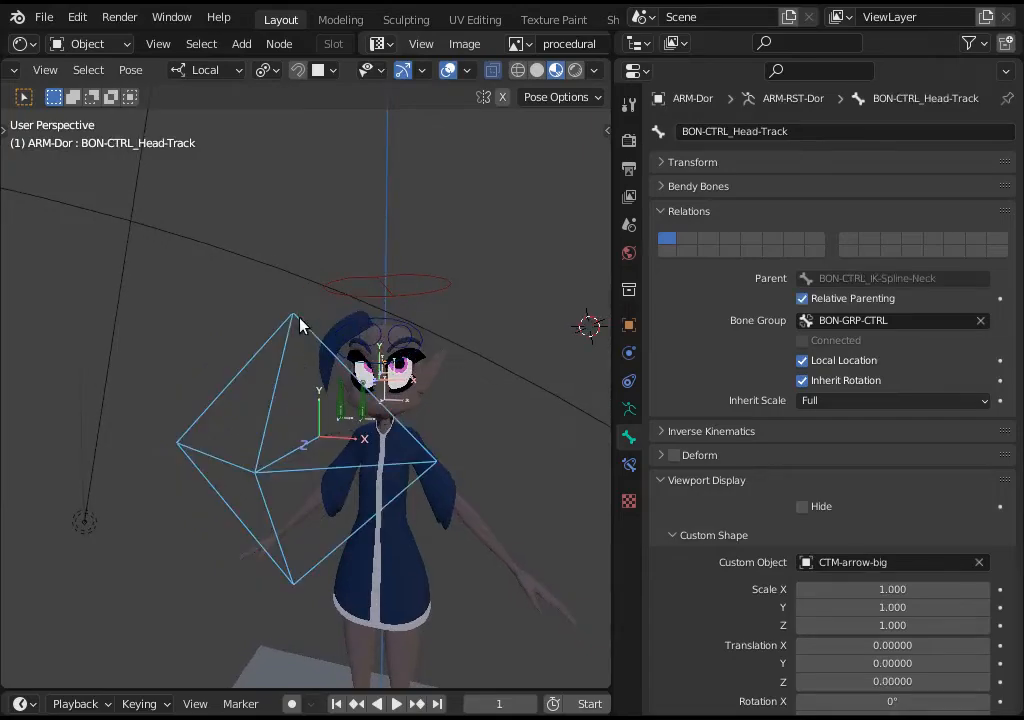
key("g")
left_click(262, 440)
middle_click_drag(262, 440, 343, 343)
key("g")
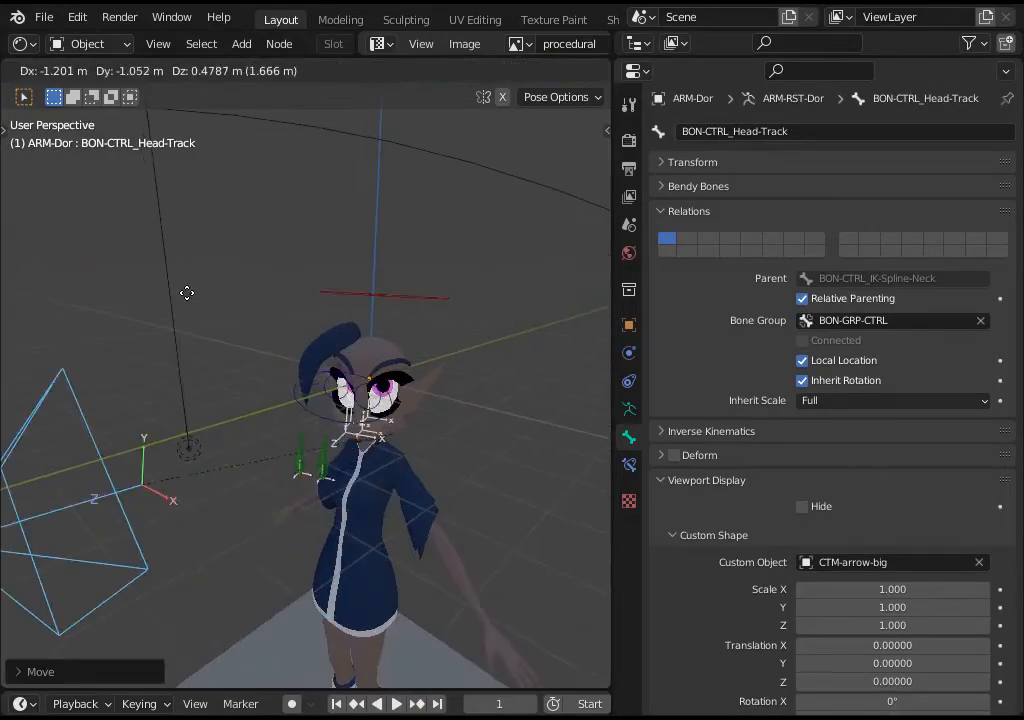
left_click(215, 315)
middle_click_drag(215, 315, 199, 338)
key("g")
left_click(245, 385)
middle_click_drag(256, 397, 320, 436)
- Select both pupil controller bones, put the armature in Edit Mode and try moving them away from BON-EYE_Pupils-Track
key("Tab")
left_click(325, 432)
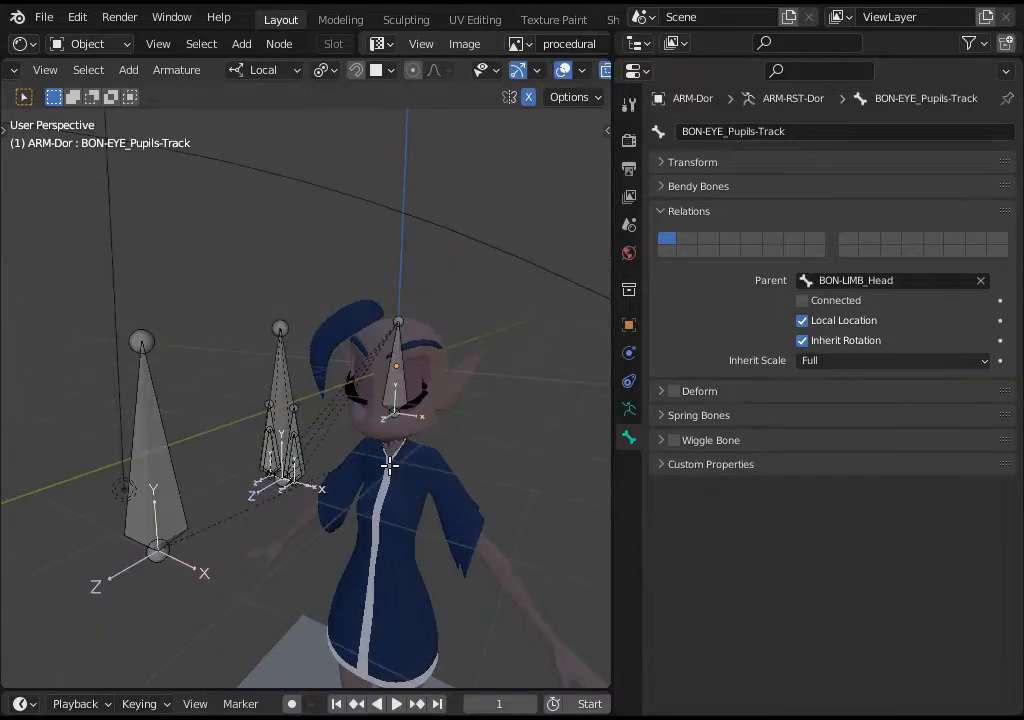
key("Tab")
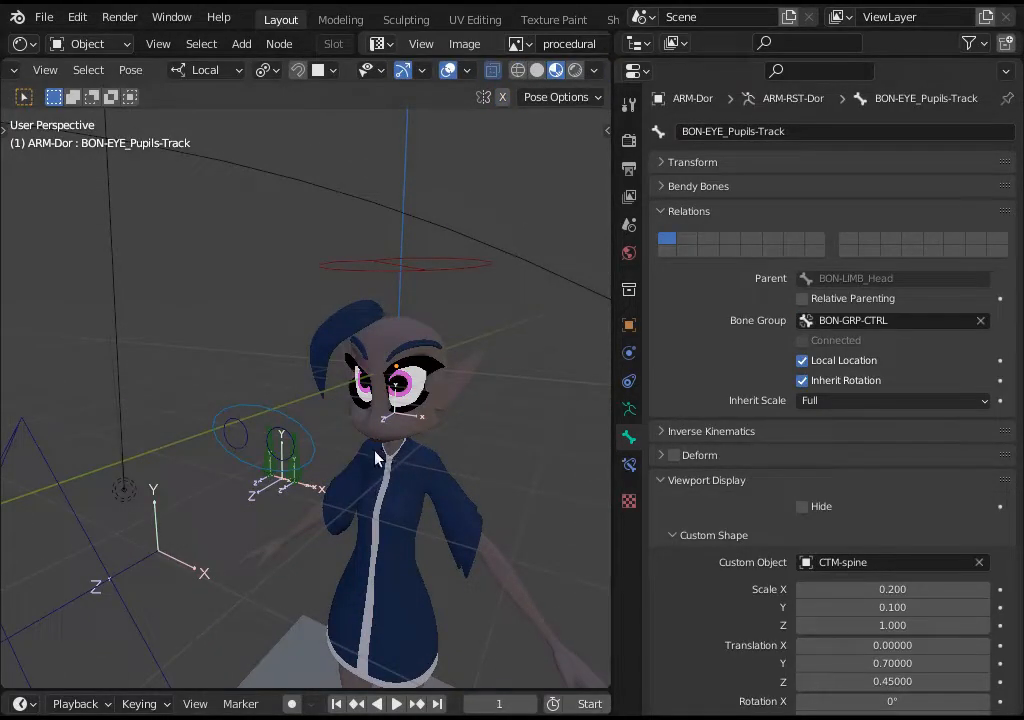
left_click(291, 439)
key("Tab")
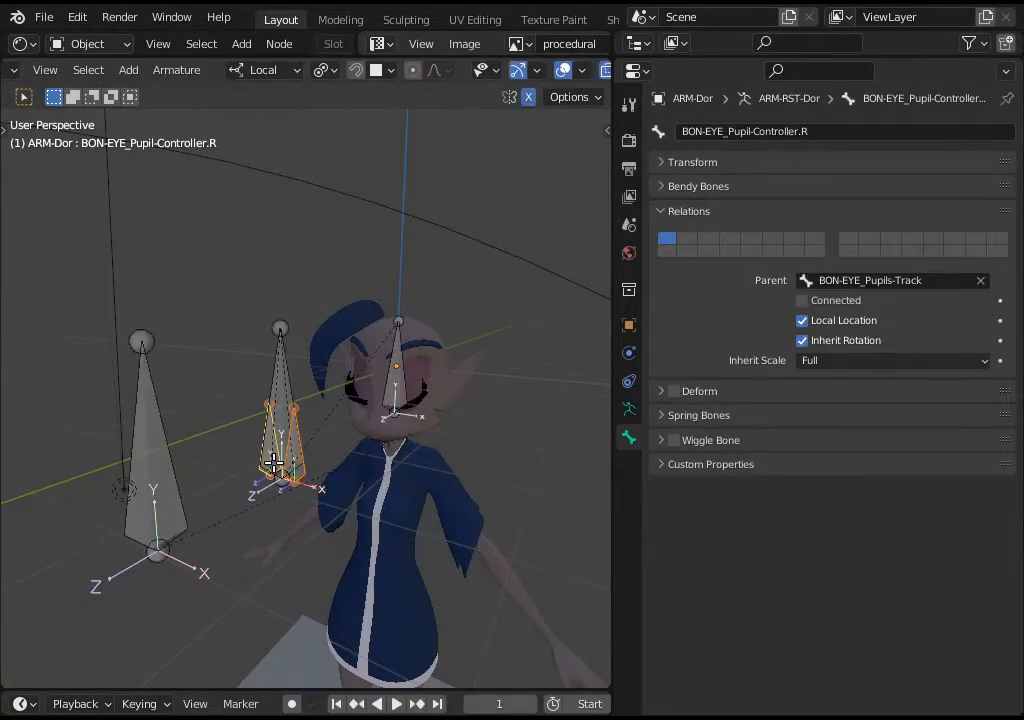
scroll(290, 452, "up", 2)
key("g")
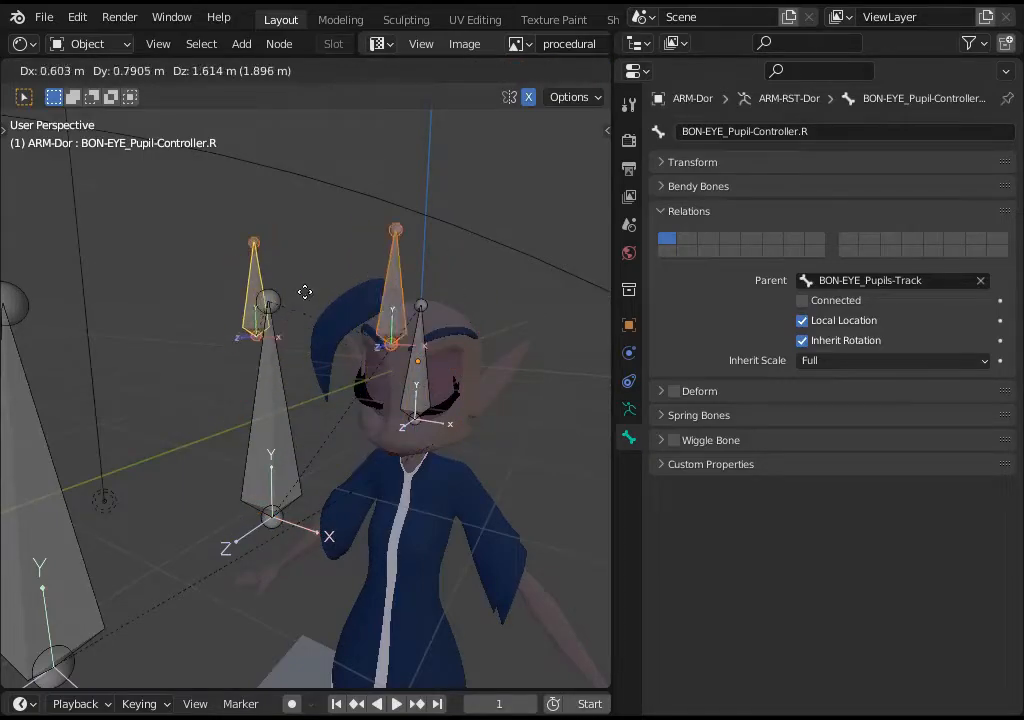
right_click(372, 332)
- Select the BON-EYE_Pupils-Track bone and make the HELP Body bone layer visible as well
left_click(269, 374)
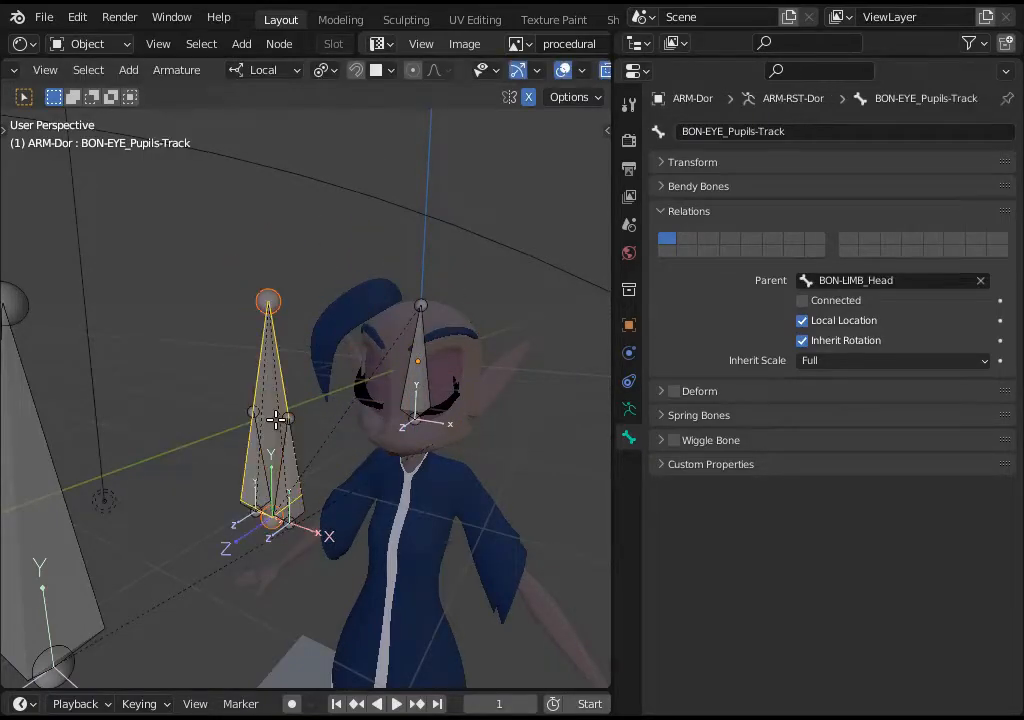
key("n")
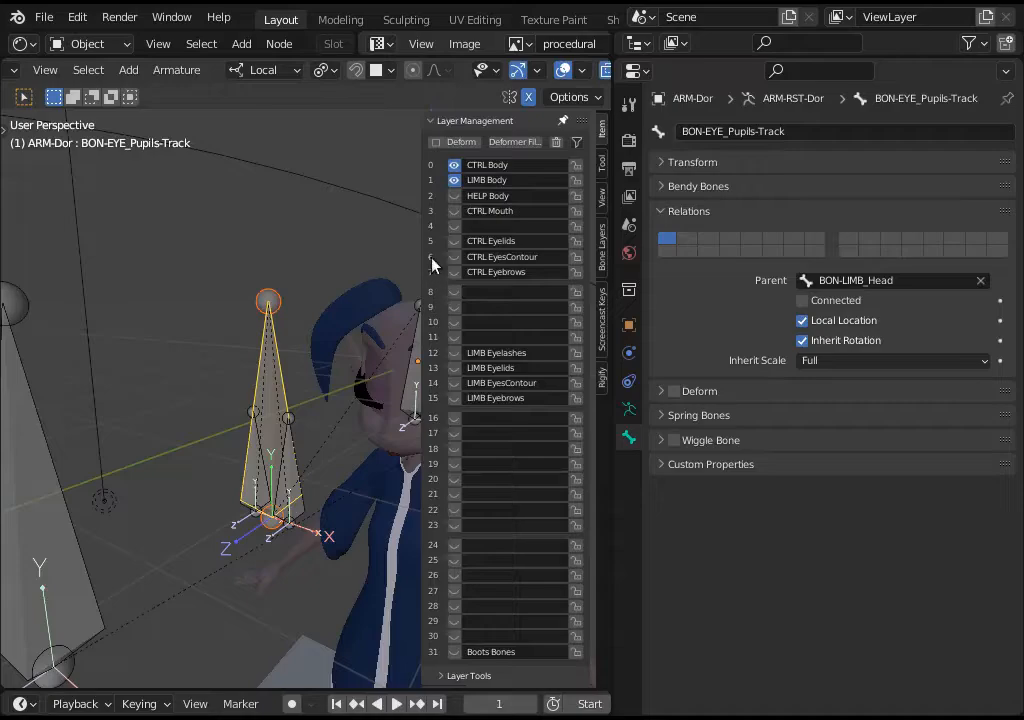
key("n")
scroll(305, 398, "up", 2)
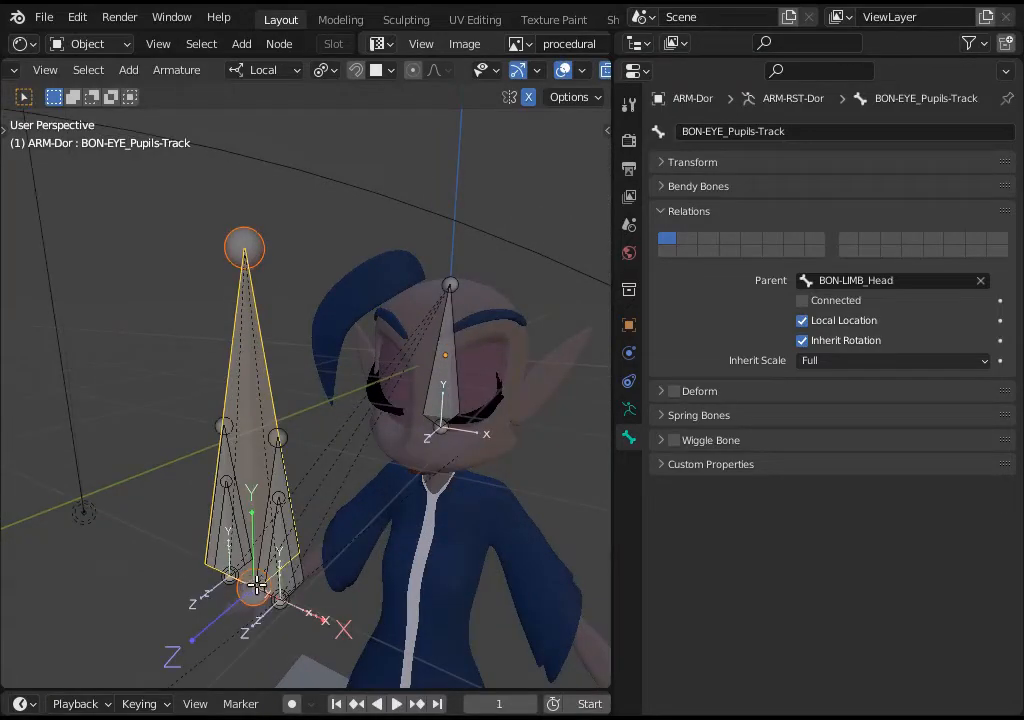
- Select the BON-EYE_Pupil-Base.L and BON-EYE_Pupil-Base.R bones and try moving them away from BON-EYE_Pupils-Track
left_click(278, 582)
left_click(279, 582)
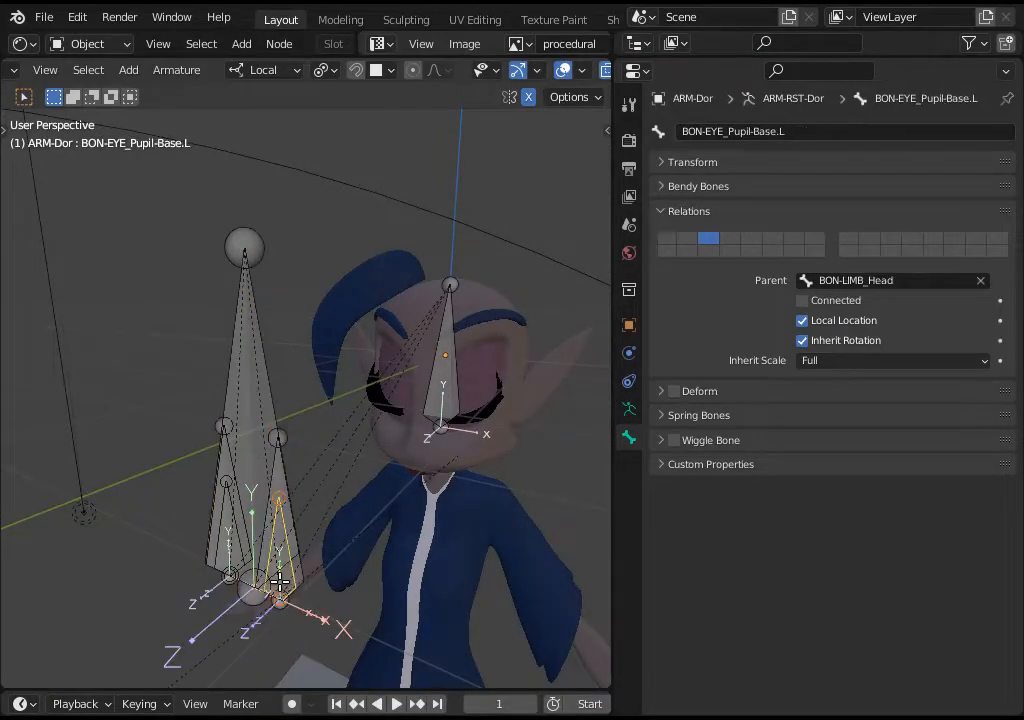
left_click(228, 565)
left_click(221, 548)
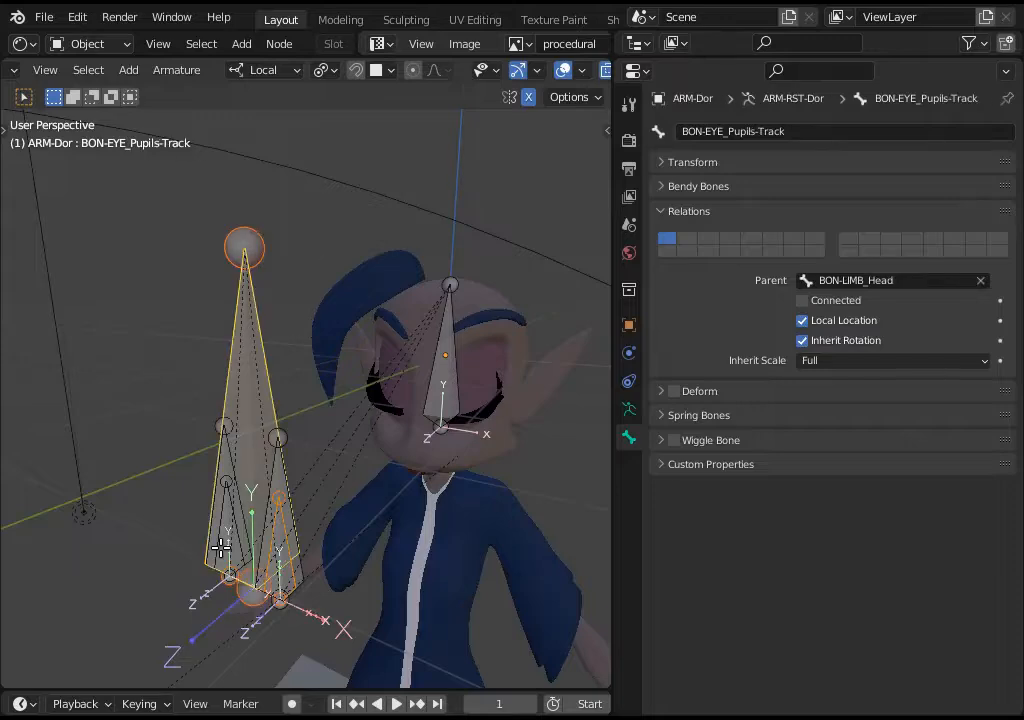
left_click(221, 548)
left_click(221, 548)
left_click(221, 548)
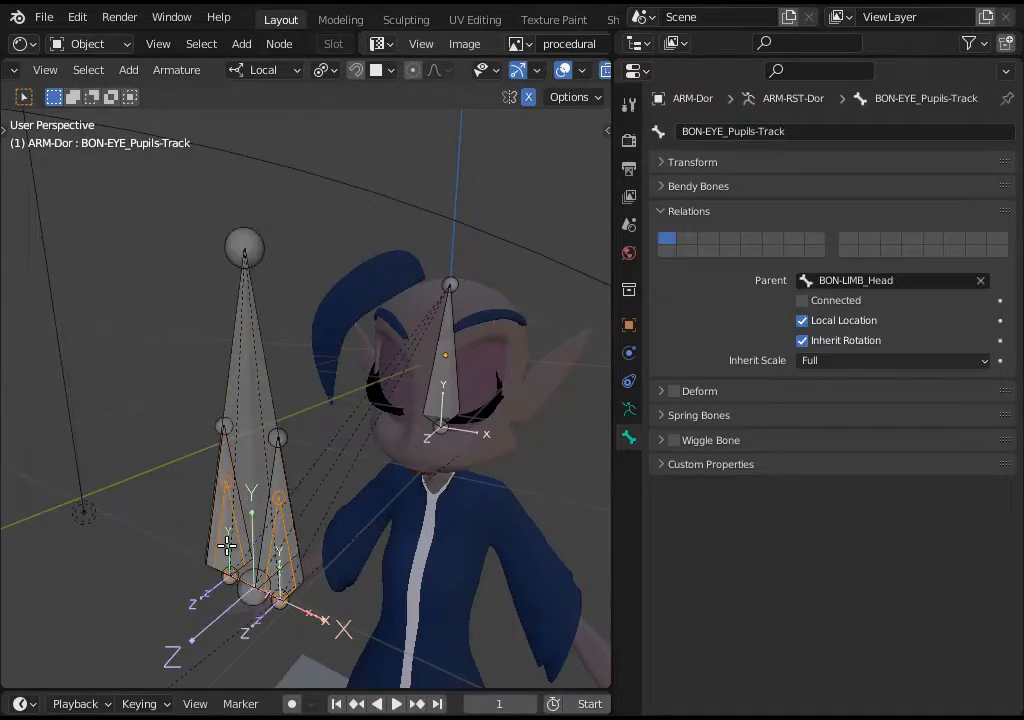
middle_click_drag(221, 548, 300, 525)
key("g")
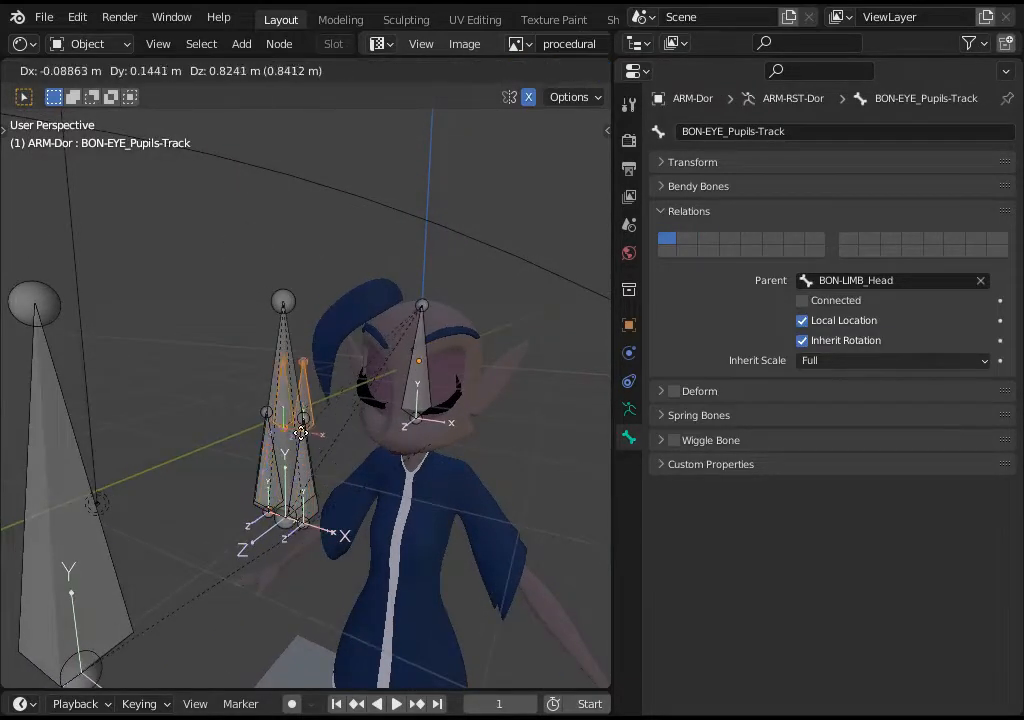
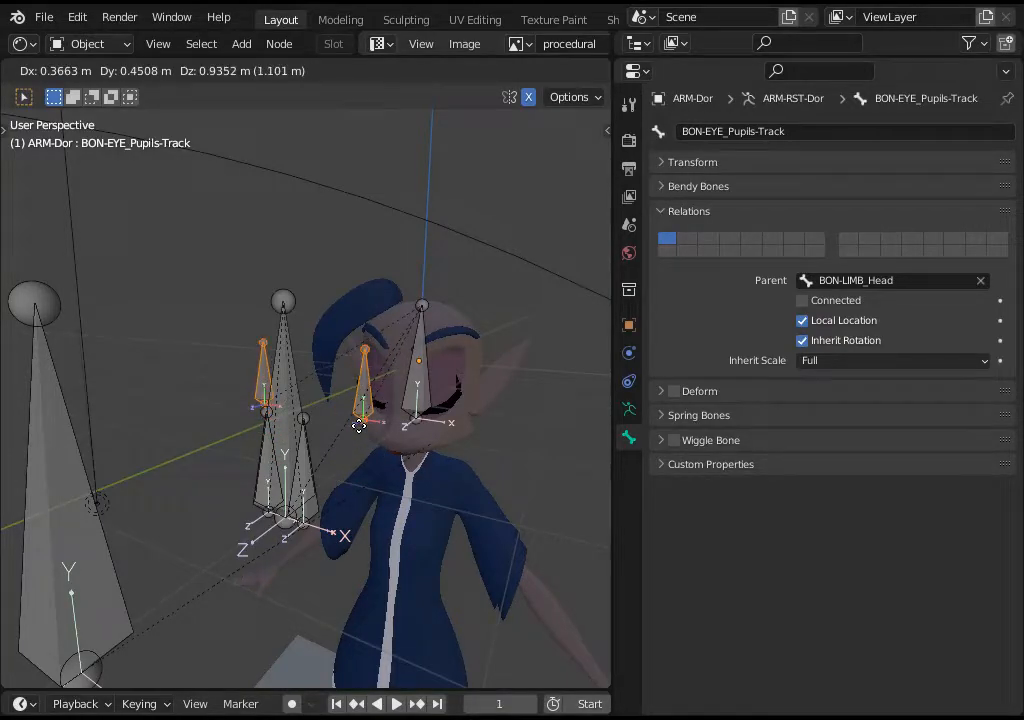
left_click(359, 426)
left_click(286, 395, "shift")
mouse_move(286, 395)
middle_mouse_down()
mouse_move(297, 420)
mouse_move(272, 386)
middle_mouse_up()
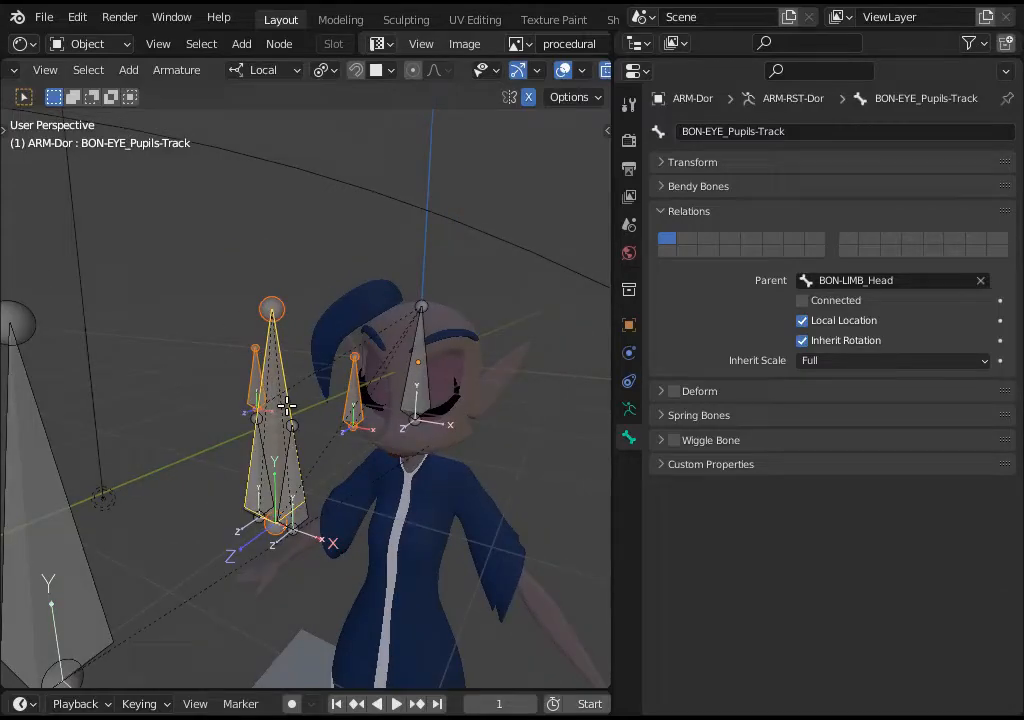
key("h")
key("alt+h")
- Parent the BON-EYE_Pupils-Track bone to BON-CTRL_Head-Track with Keep Offset
middle_click_drag(332, 447, 317, 406)
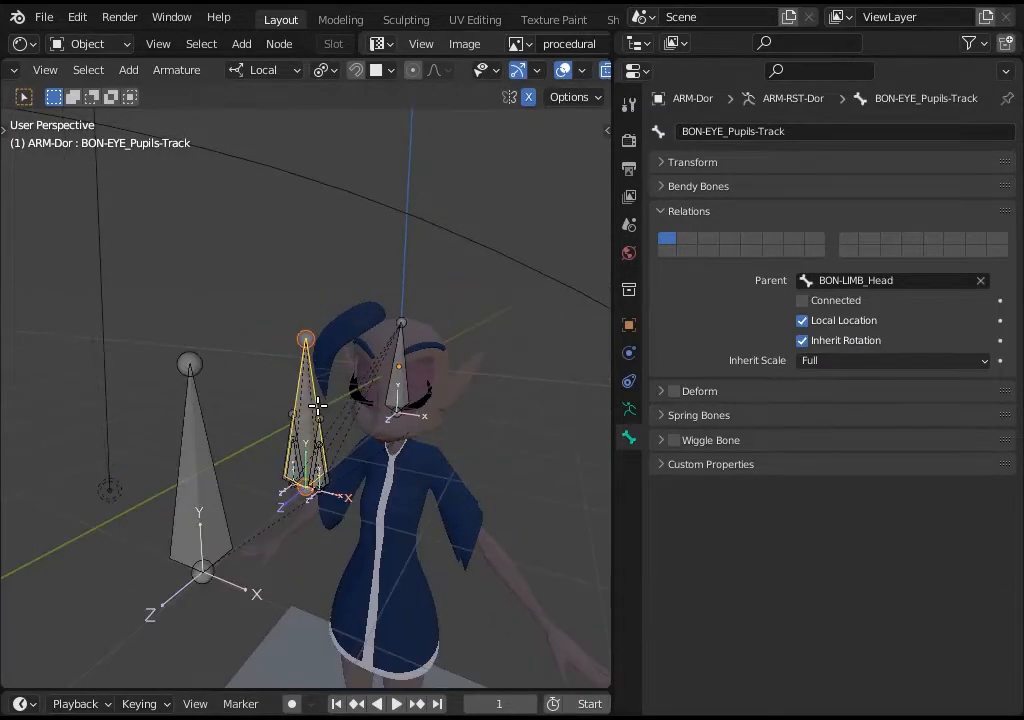
left_click(200, 448, "shift")
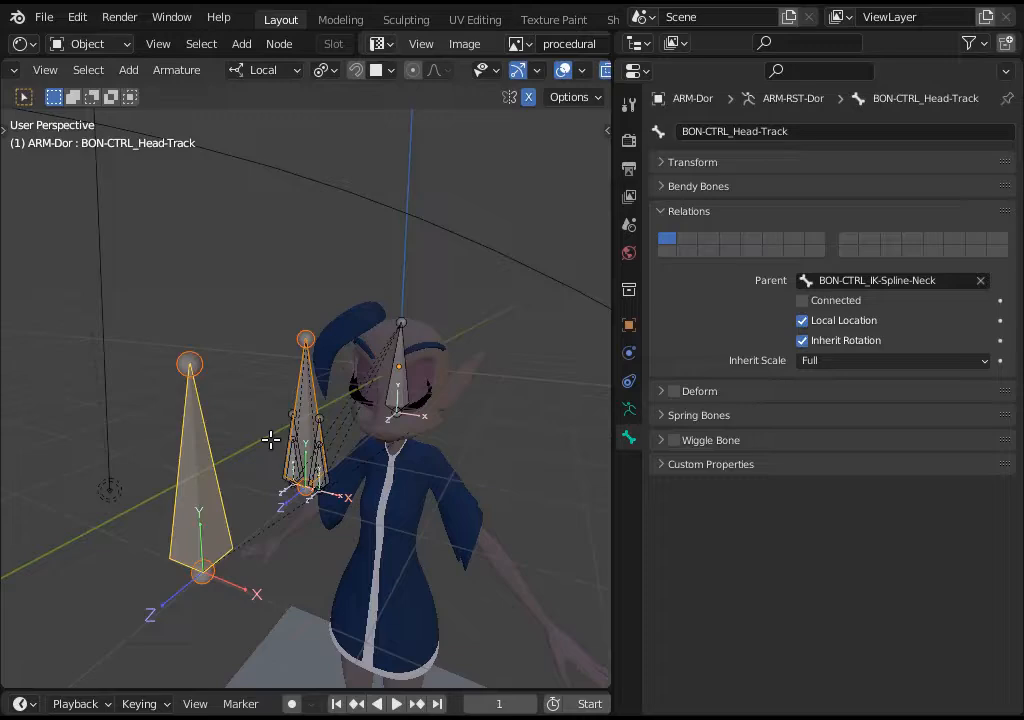
key("ctrl+p")
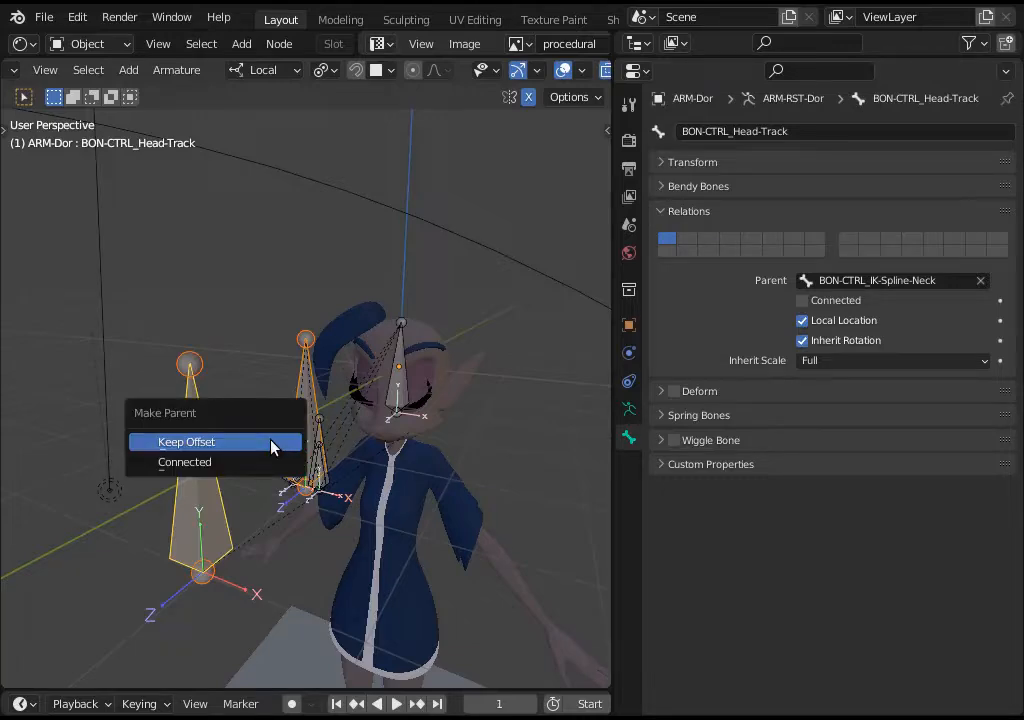
left_click(270, 443)
- Try moving BON-CTRL_Head-Track and BON-EYE_Pupils-Track together, and undo the move
key("g")
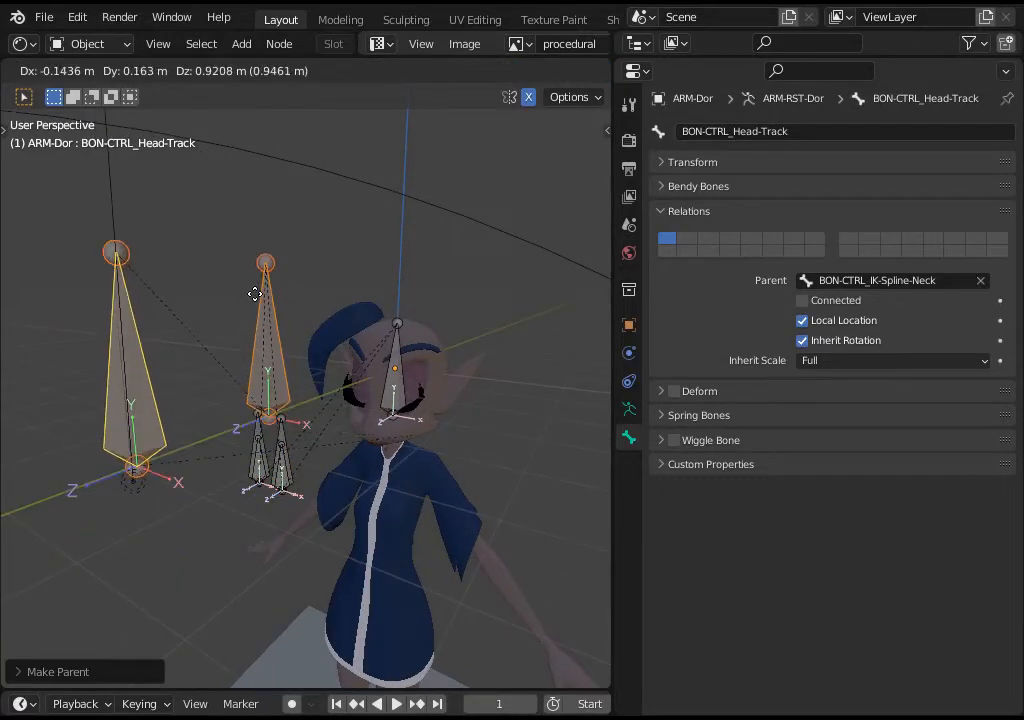
left_click(256, 244)
key("ctrl+z")
- Select the BON-EYE_Pupil-Controller.L bone to check its parent, and switch the armature to Pose Mode
left_click(282, 436)
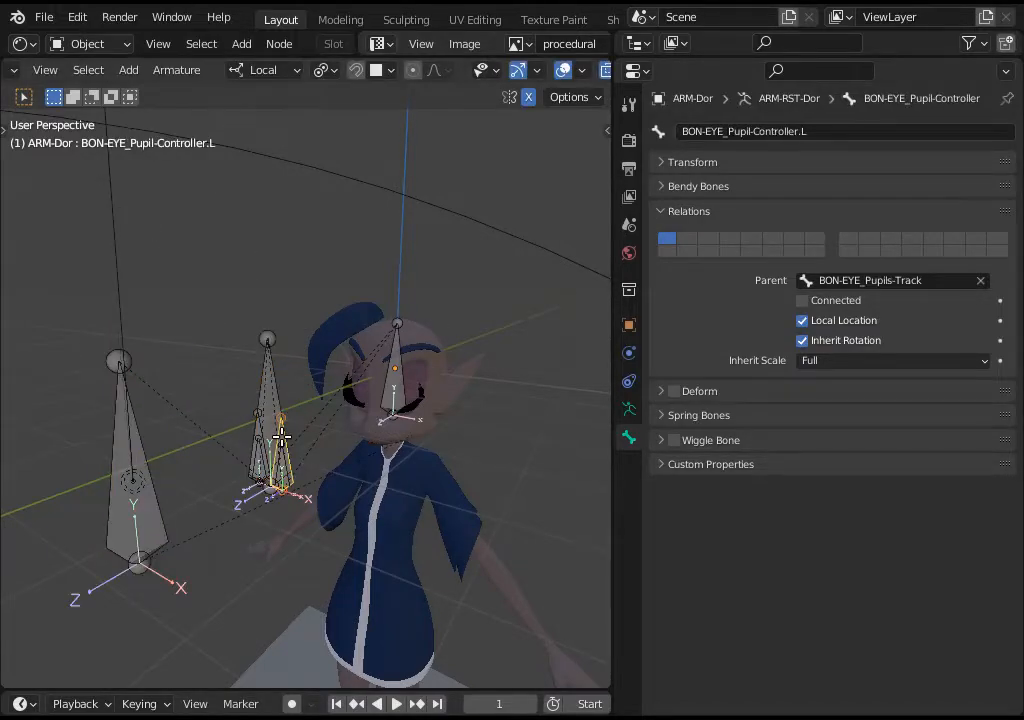
scroll(249, 440, "up", 2)
middle_click_drag(226, 466, 257, 486)
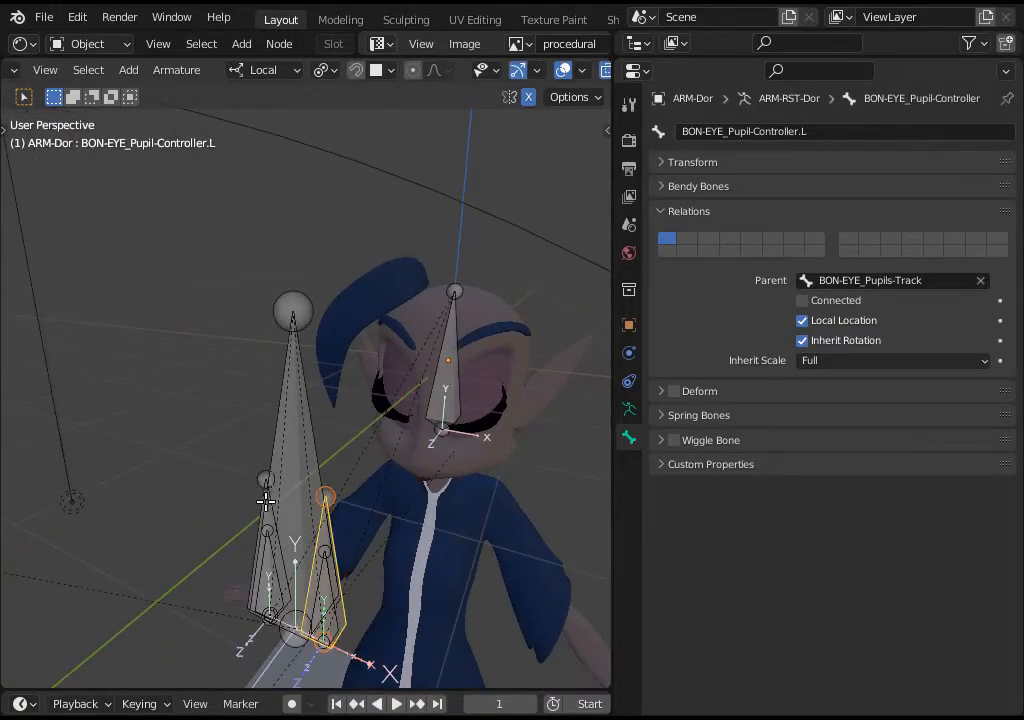
scroll(465, 362, "down", 3)
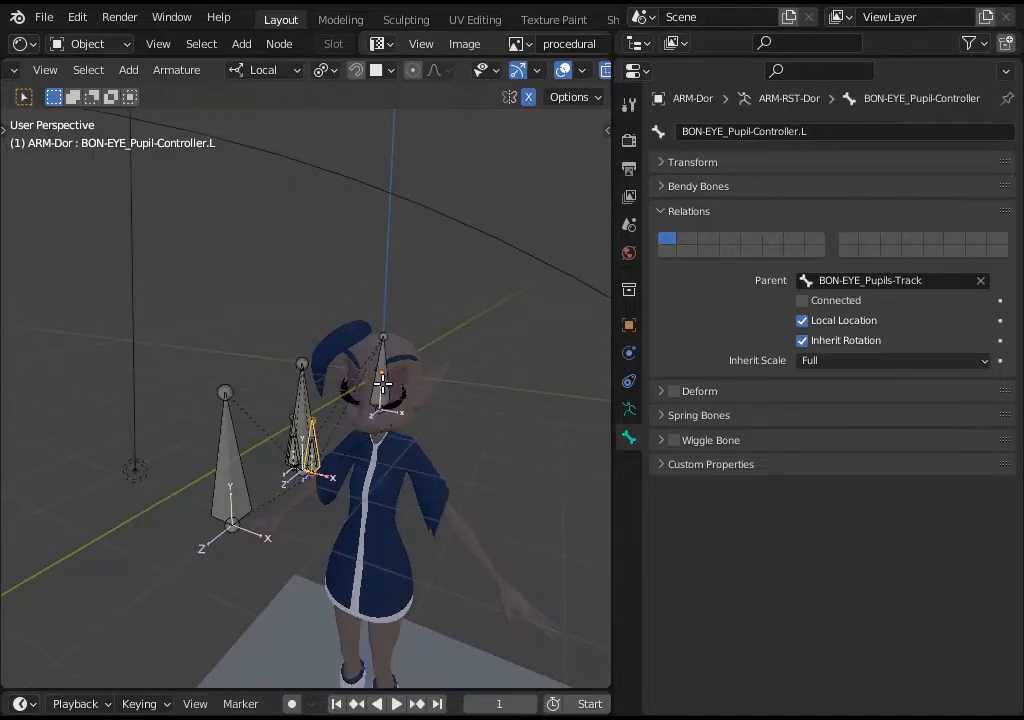
key("ctrl+Tab")
left_click(255, 473)
left_click_drag(212, 511, 238, 478)
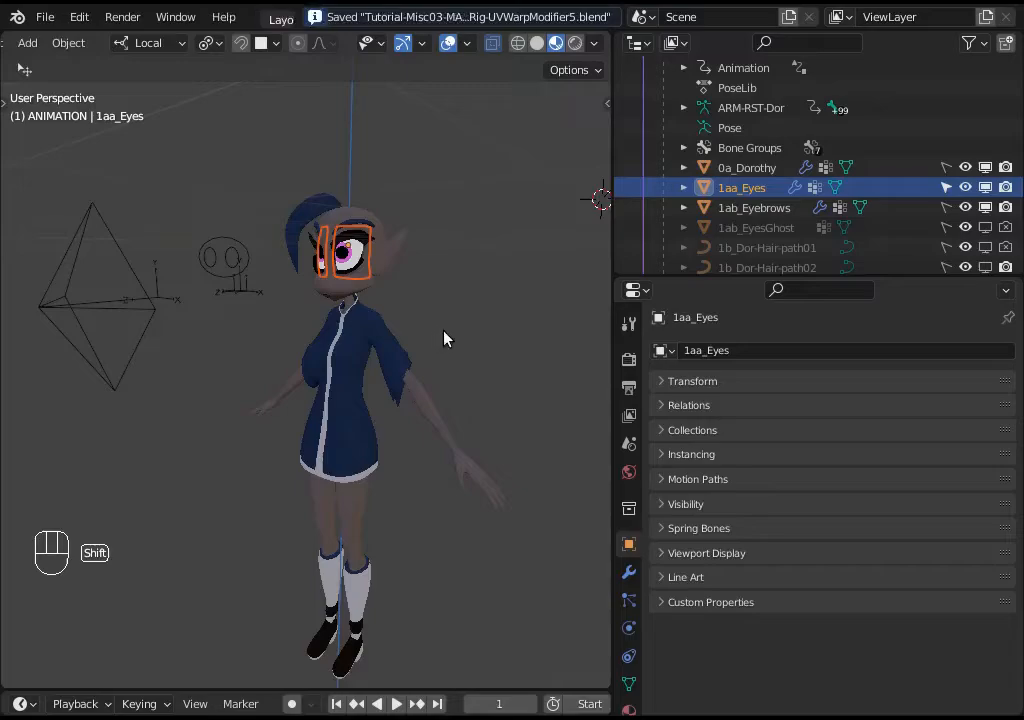
- Examine the mesh grid of the 1aa_Eyes object up close in Edit Mode
middle_click_drag(444, 338, 447, 337, "shift")
middle_click_drag(447, 337, 389, 366)
scroll(400, 297, "up", 1)
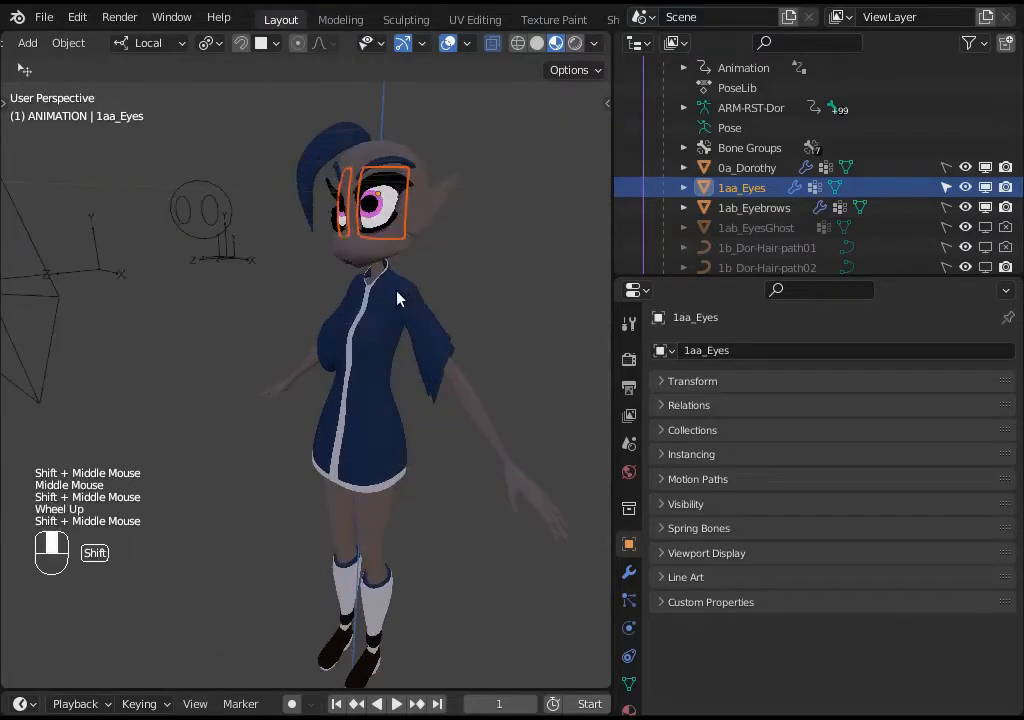
middle_click_drag(400, 297, 359, 341, "shift")
scroll(327, 395, "up", 2)
scroll(327, 395, "up", 1)
key("Tab")
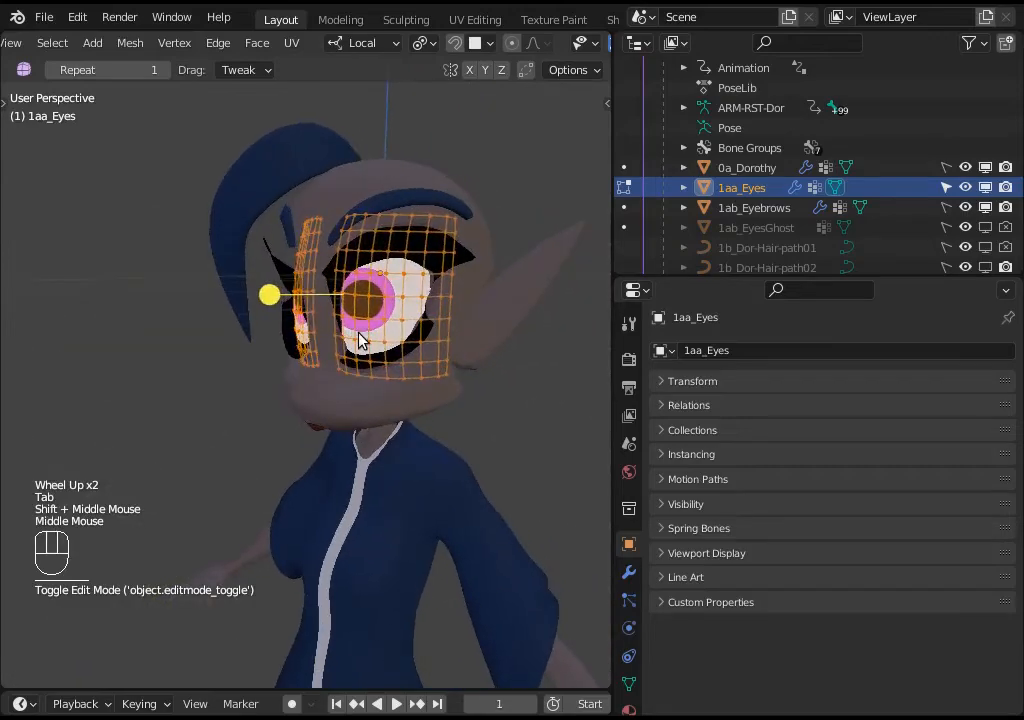
key("Tab")
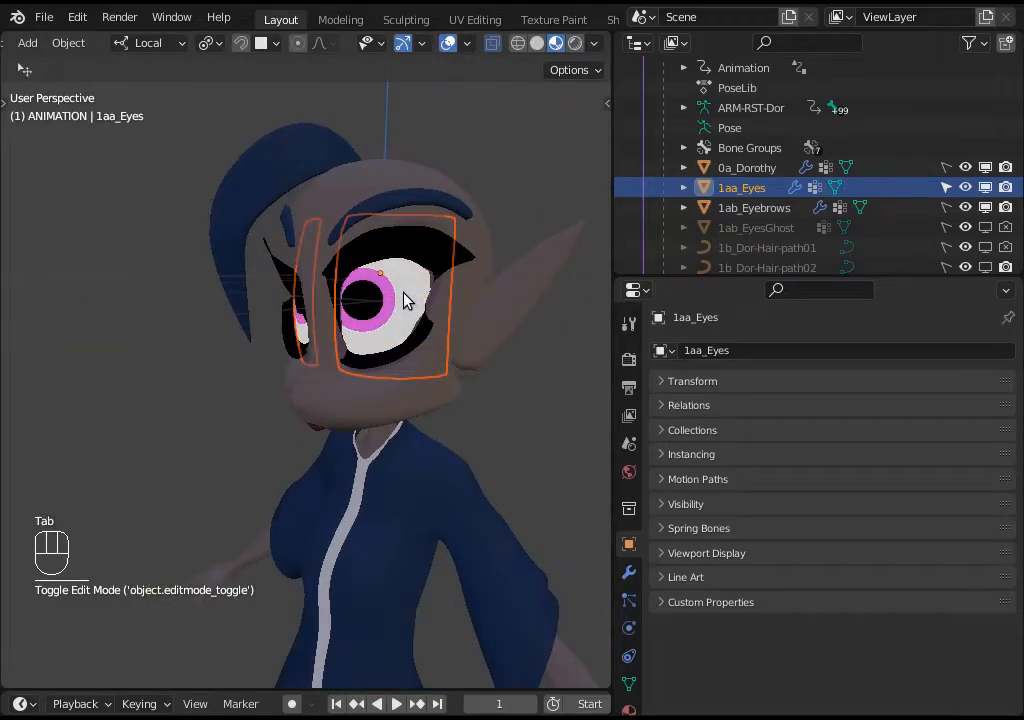
- Delete the 1aa_Eyes object and look into the empty eye socket
key("Delete")
middle_click_drag(407, 299, 354, 467)
scroll(338, 418, "up", 2)
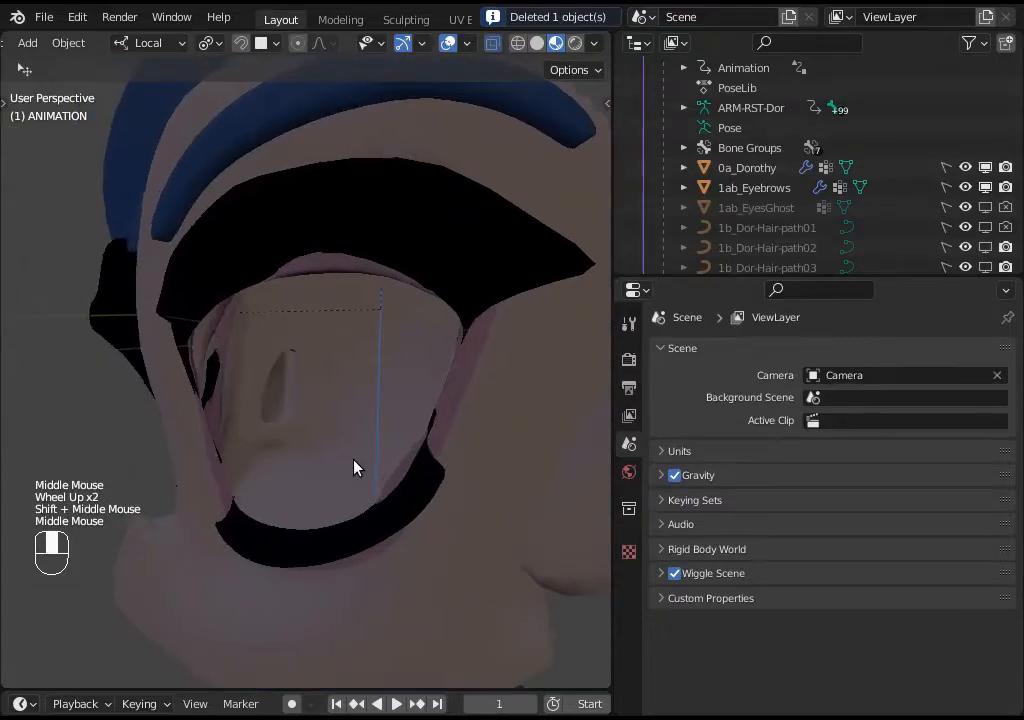
scroll(354, 467, "down", 2)
middle_click_drag(297, 448, 310, 460, "shift")
middle_click_drag(310, 460, 325, 471)
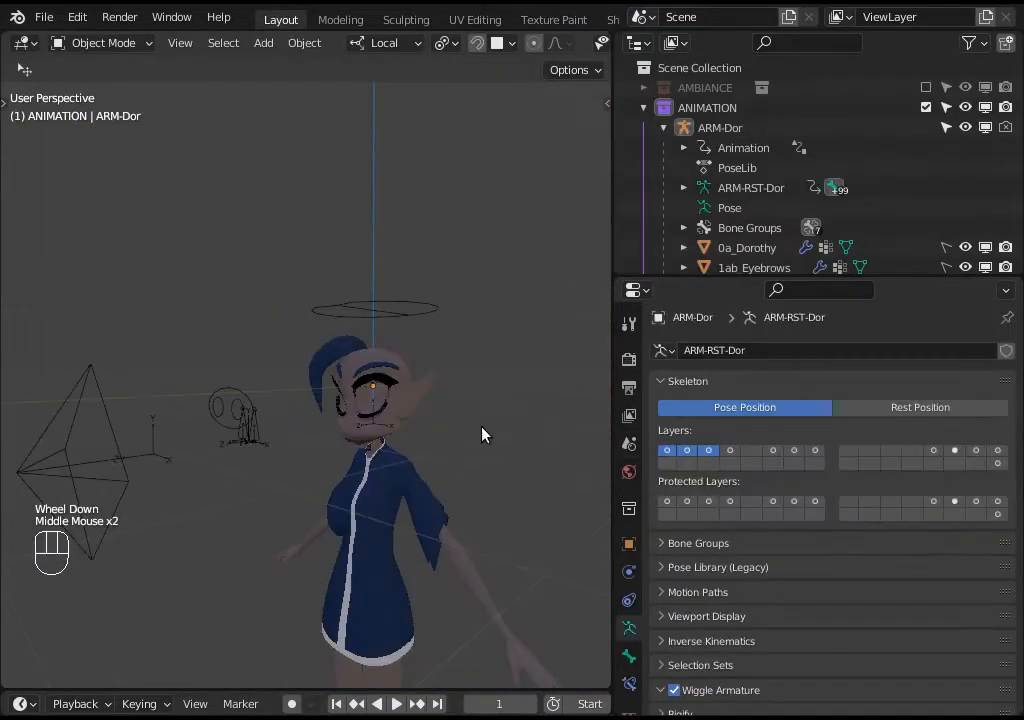
- Collapse the Annotations settings in the viewport sidebar and hide the sidebar again
scroll(464, 430, "up", 2)
mouse_move(464, 430)
middle_mouse_down("shift")
mouse_move(405, 452)
mouse_move(450, 480)
mouse_move(402, 466)
mouse_move(475, 279)
middle_mouse_up("shift")
scroll(428, 441, "up", 1)
scroll(405, 452, "down", 2)
scroll(405, 452, "up", 3)
scroll(450, 478, "down", 1)
key("n")
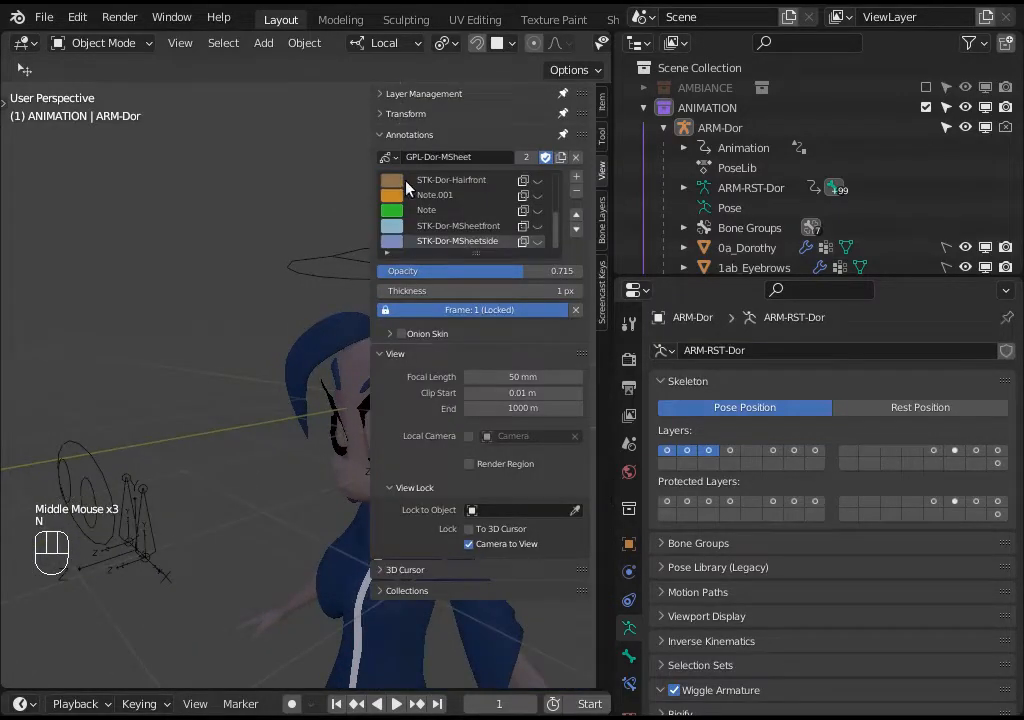
left_click(381, 139)
key("n")
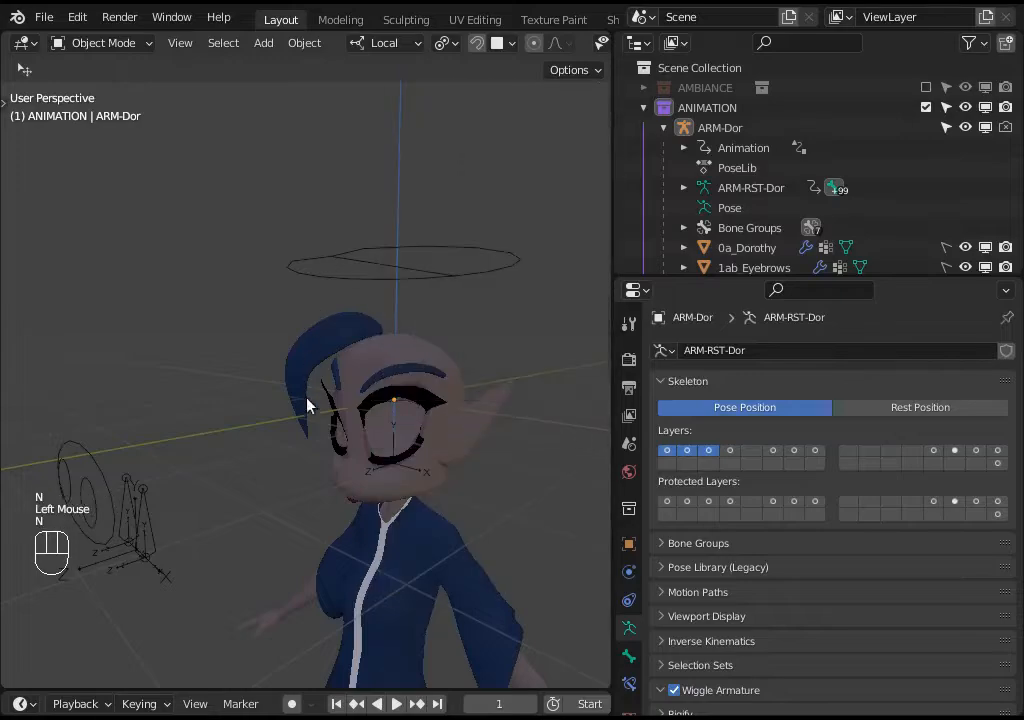
- Select the ARM-Dor armature and snap the 3D cursor to its origin in the head
mouse_move(320, 415)
middle_mouse_down()
mouse_move(395, 491)
mouse_move(402, 478)
middle_mouse_up()
scroll(402, 485, "up", 1)
mouse_move(402, 510)
middle_mouse_down()
mouse_move(409, 493)
mouse_move(390, 502)
middle_mouse_up()
left_click(408, 494)
key("KP_3")
key("KP_1")
key("shift+s")
middle_click_drag(390, 502, 363, 512)
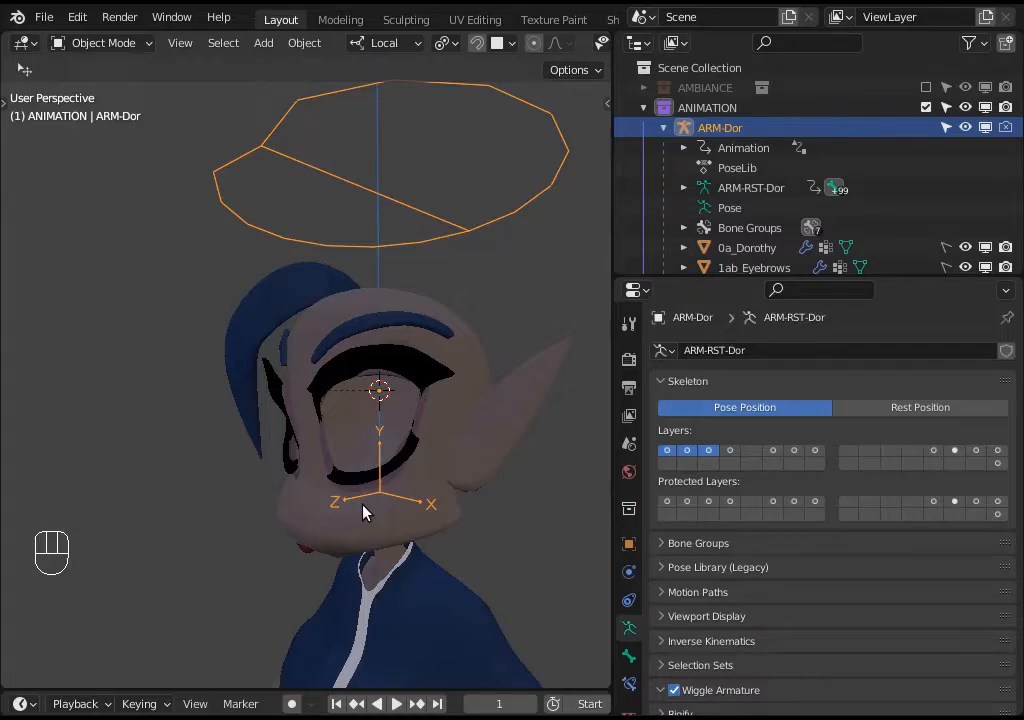
- Add a Nurbs Surface at the 3D cursor while in the front view
key("KP_3")
key("KP_1")
scroll(362, 513, "up", 2)
middle_click_drag(362, 513, 279, 526)
scroll(279, 526, "down", 2)
key("KP_1")
key("shift+a")
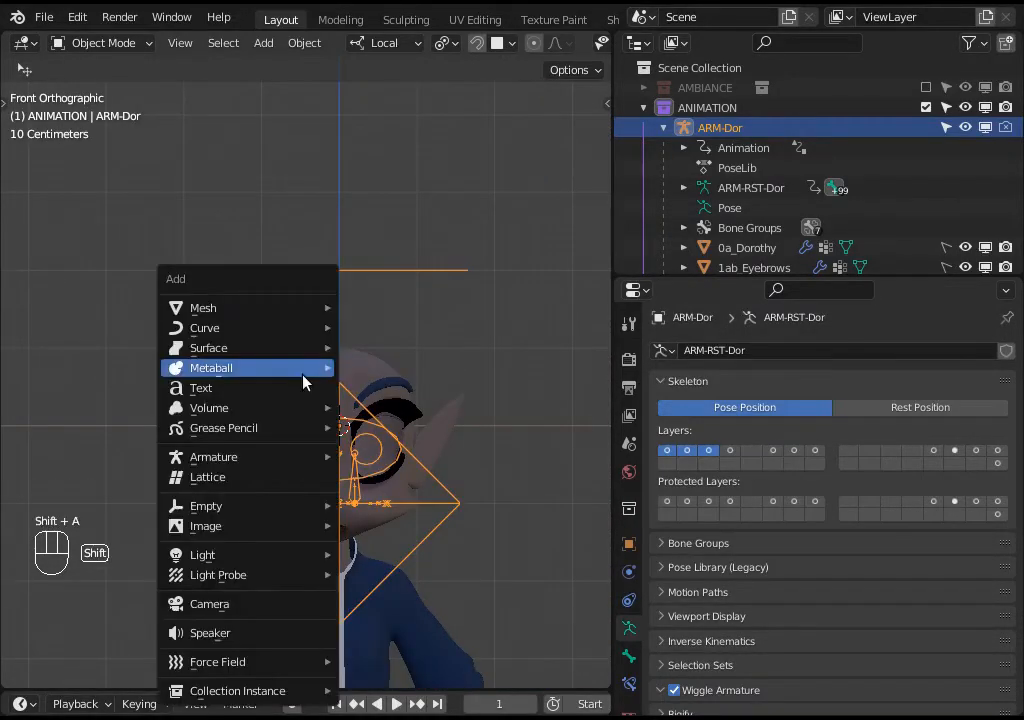
mouse_move(281, 358)
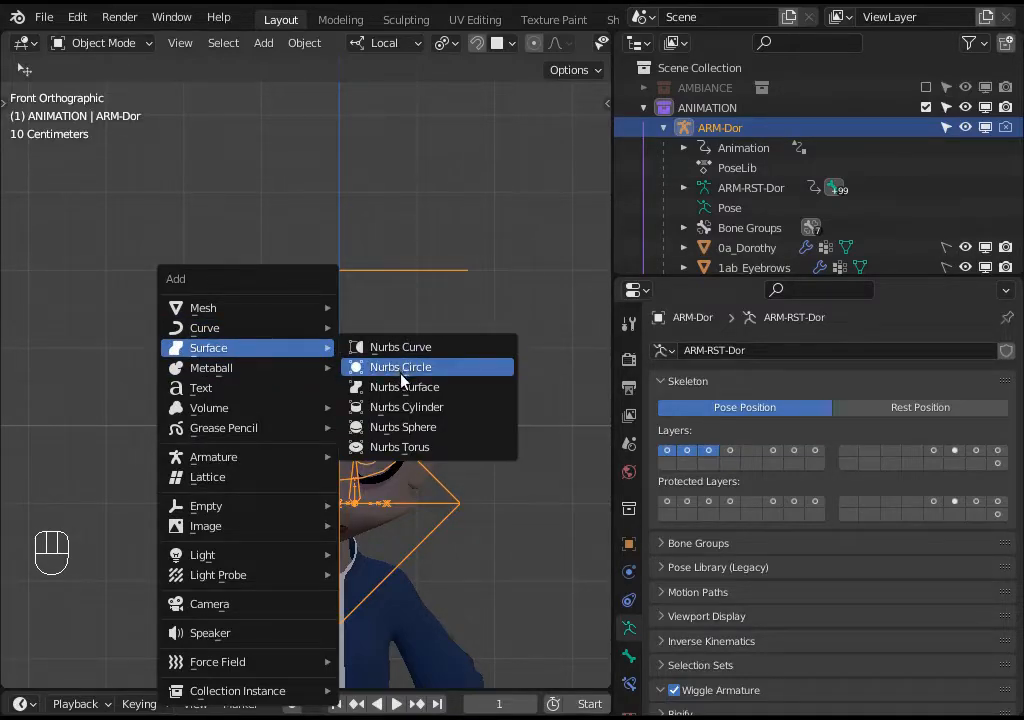
left_click(370, 392)
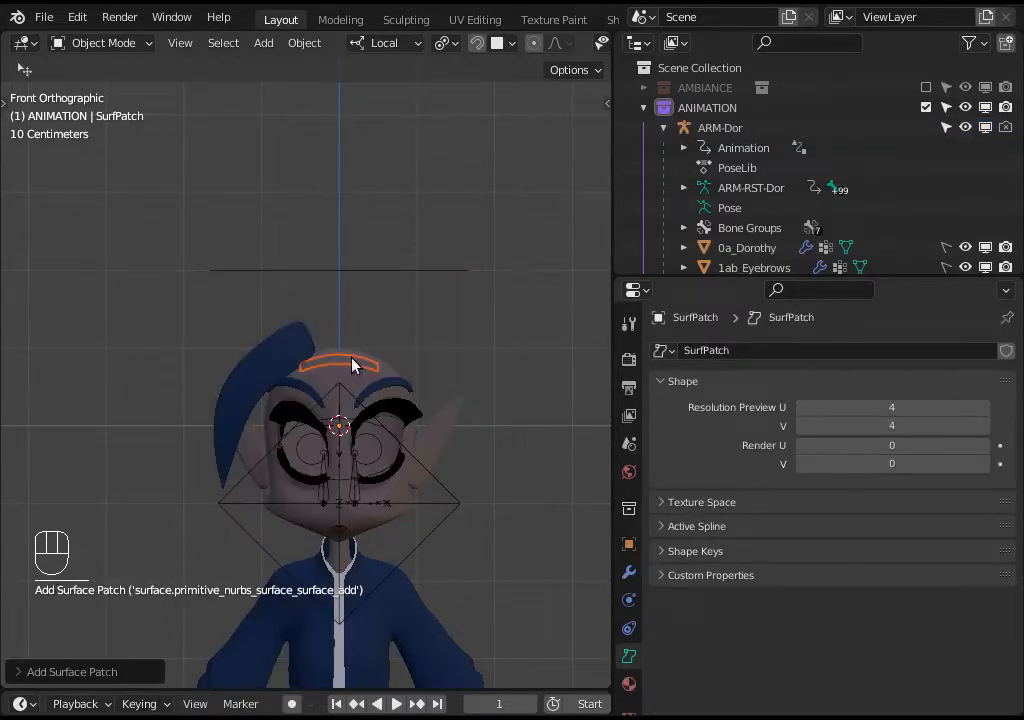
- Put the surface patch in Edit Mode and set the transform pivot point to Bounding Box Center
key("Tab")
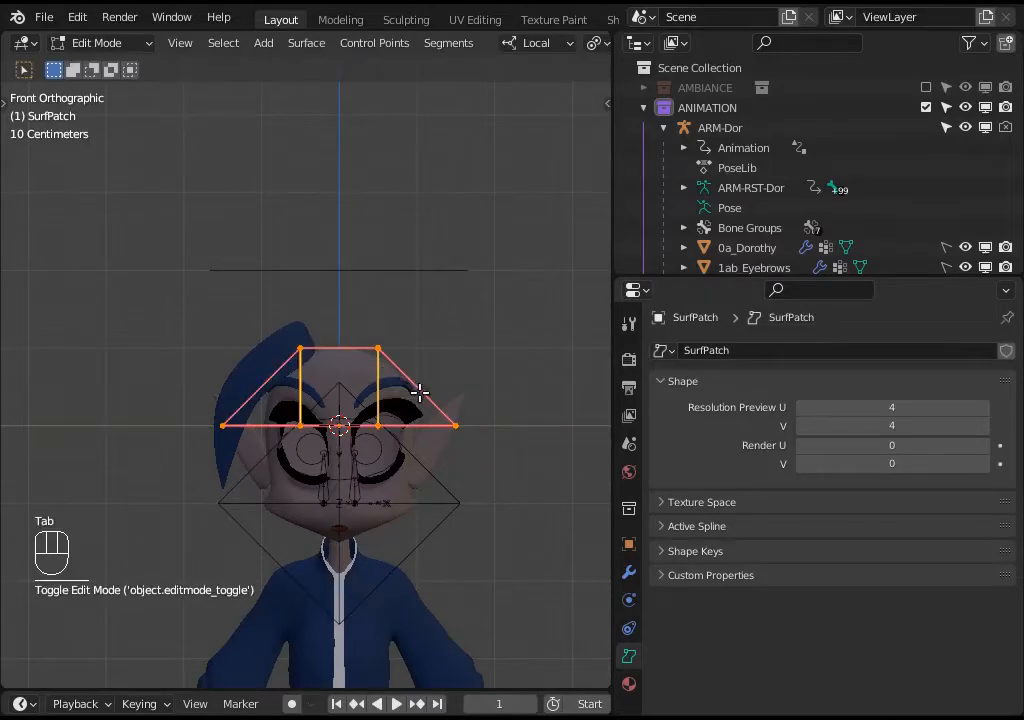
key("Tab")
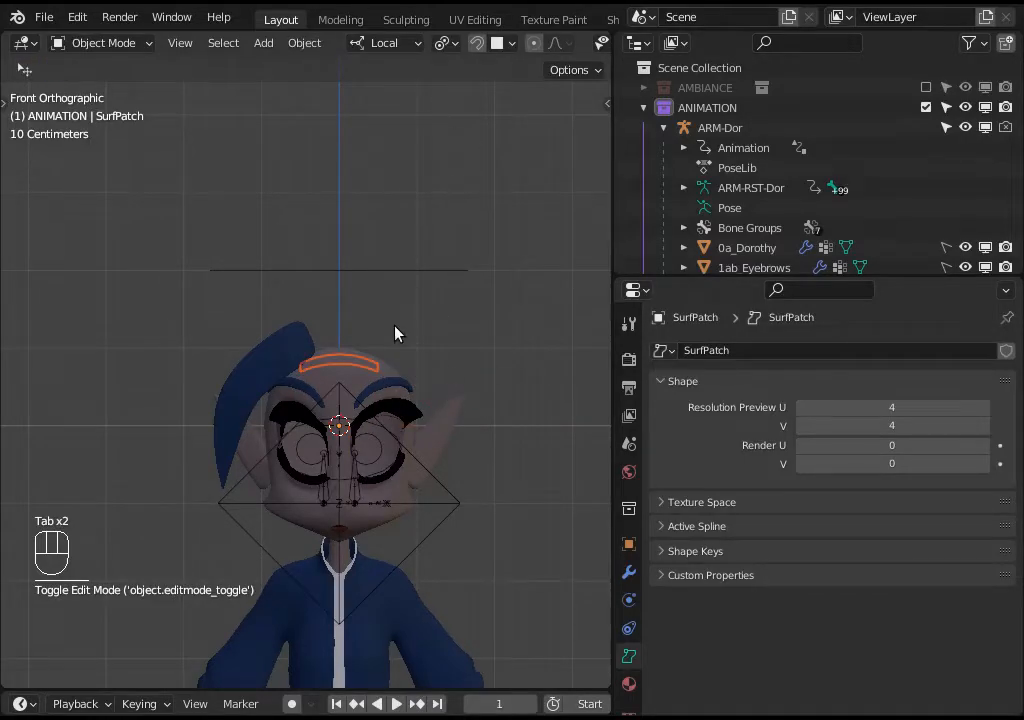
key("Tab")
scroll(486, 48, "down", 1)
scroll(486, 48, "down", 1)
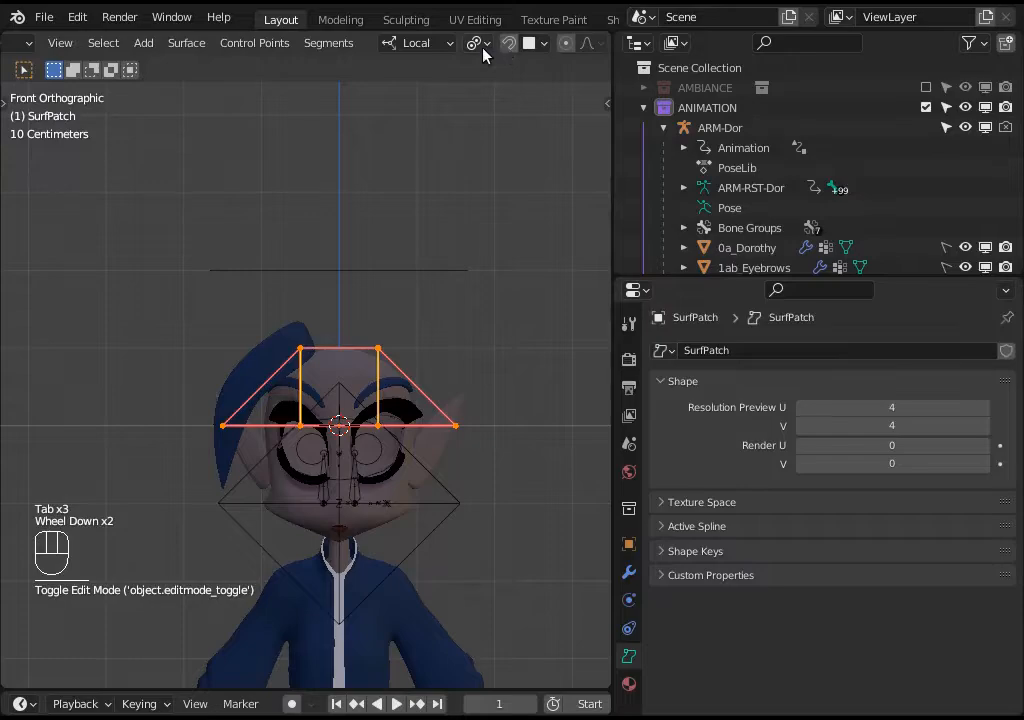
left_click(480, 46)
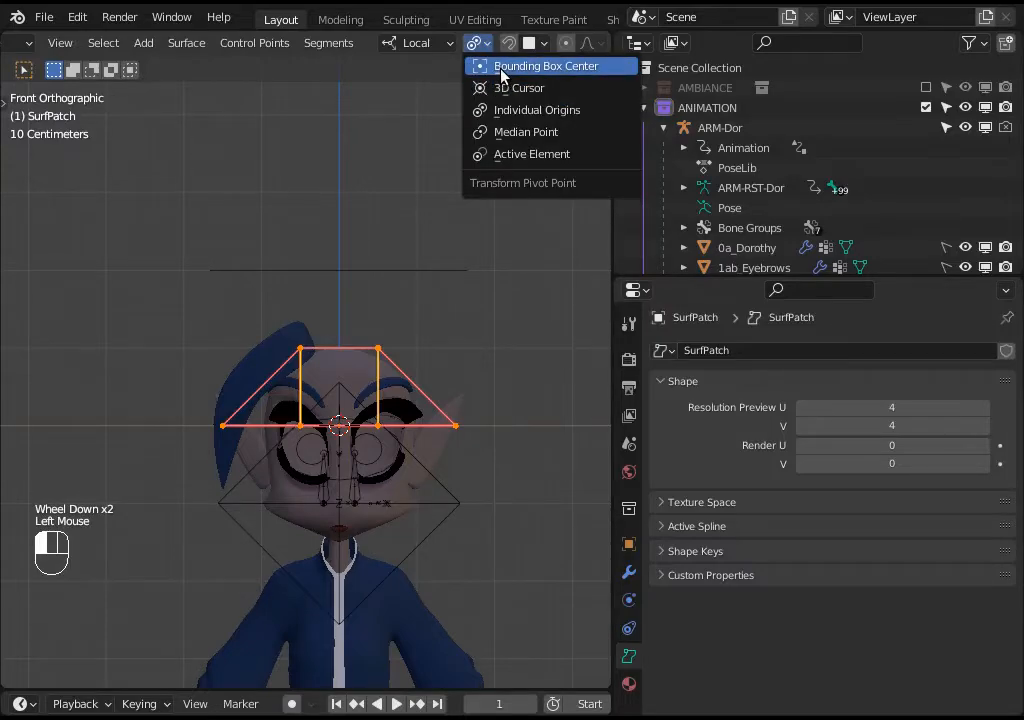
left_click(500, 72)
- Rotate the surface patch upright about its local X axis and move it in front of the face
key("KP_3")
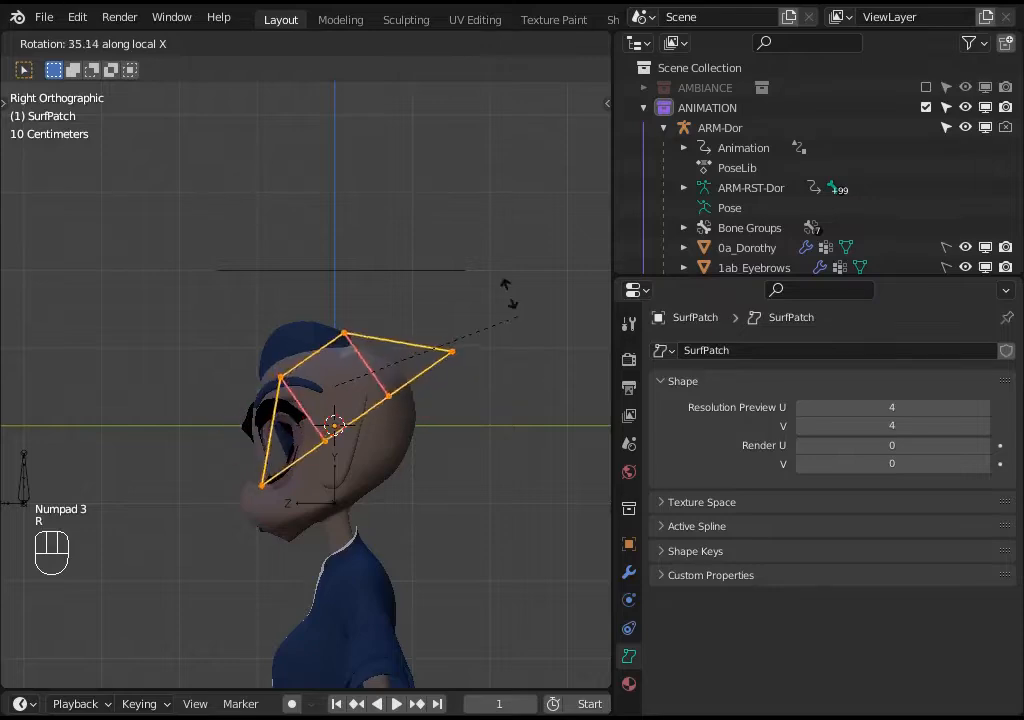
left_click(379, 198)
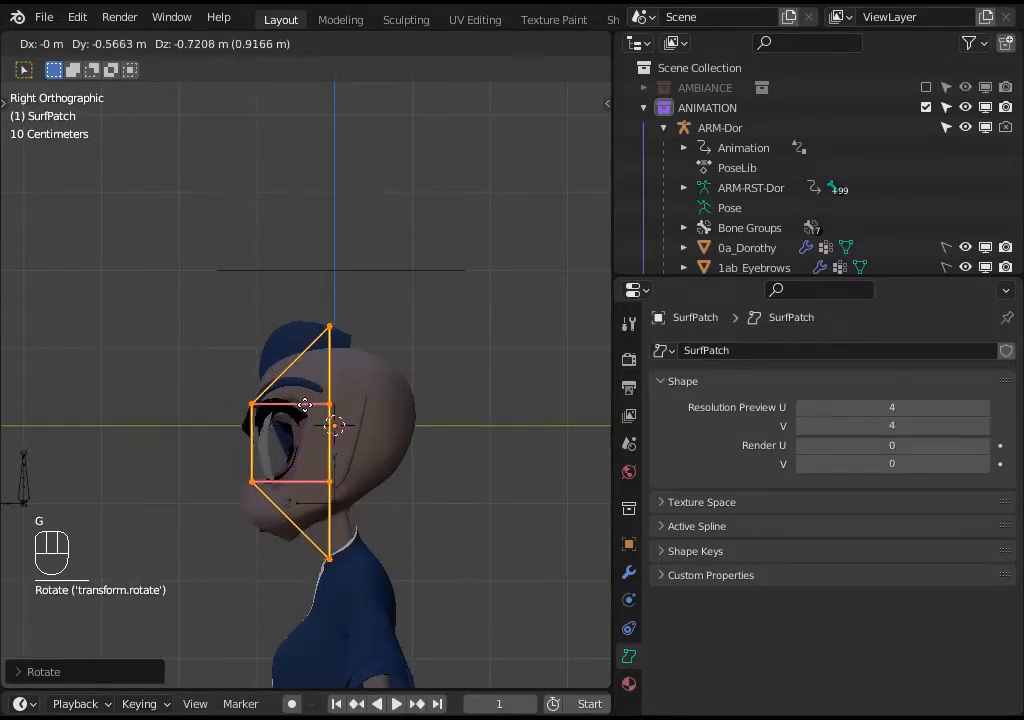
middle_click_drag(282, 440, 236, 495)
scroll(402, 505, "up", 3)
key("g")
left_click(457, 496)
key("g")
left_click(450, 487)
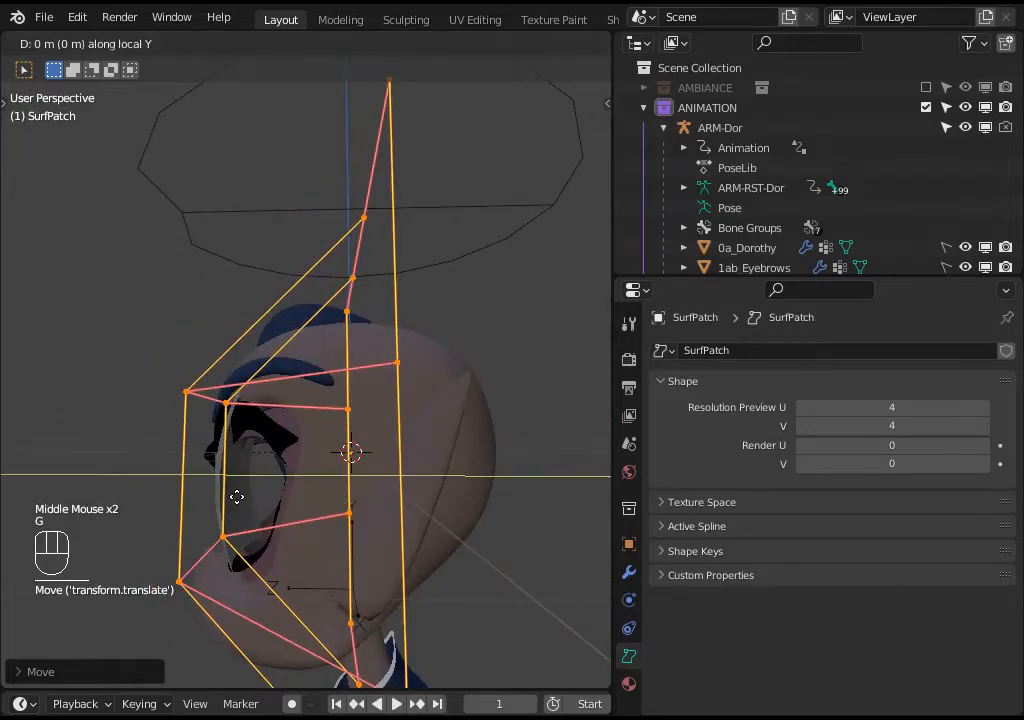
left_click(208, 489)
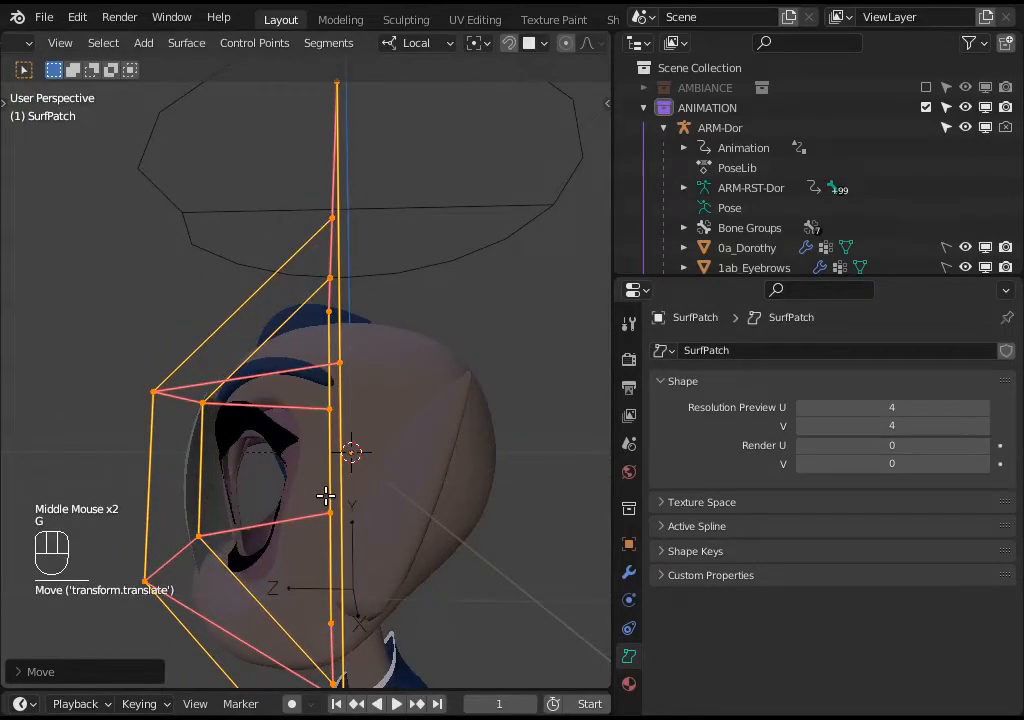
- Rotate the surface patch to follow the curve of the left eye and shift it along local Y
key("r")
key("z")
left_click(274, 440)
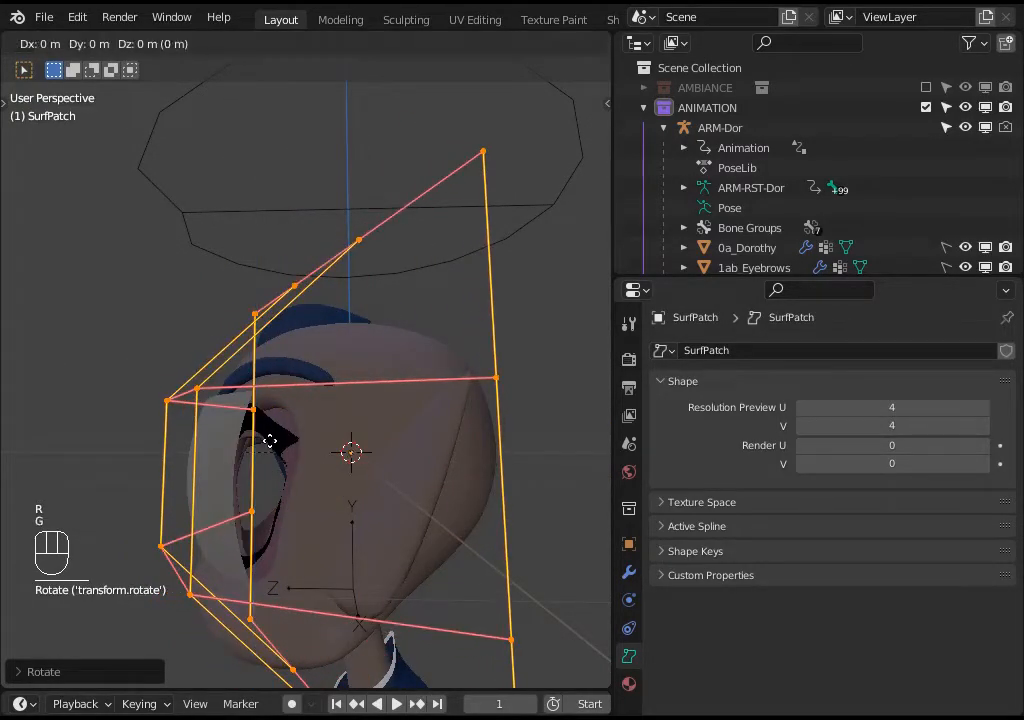
key("y")
left_click(305, 439)
- Move the surface patch along its local X and Z axes to cover the left eye socket
middle_click_drag(309, 439, 391, 469)
key("g")
key("x")
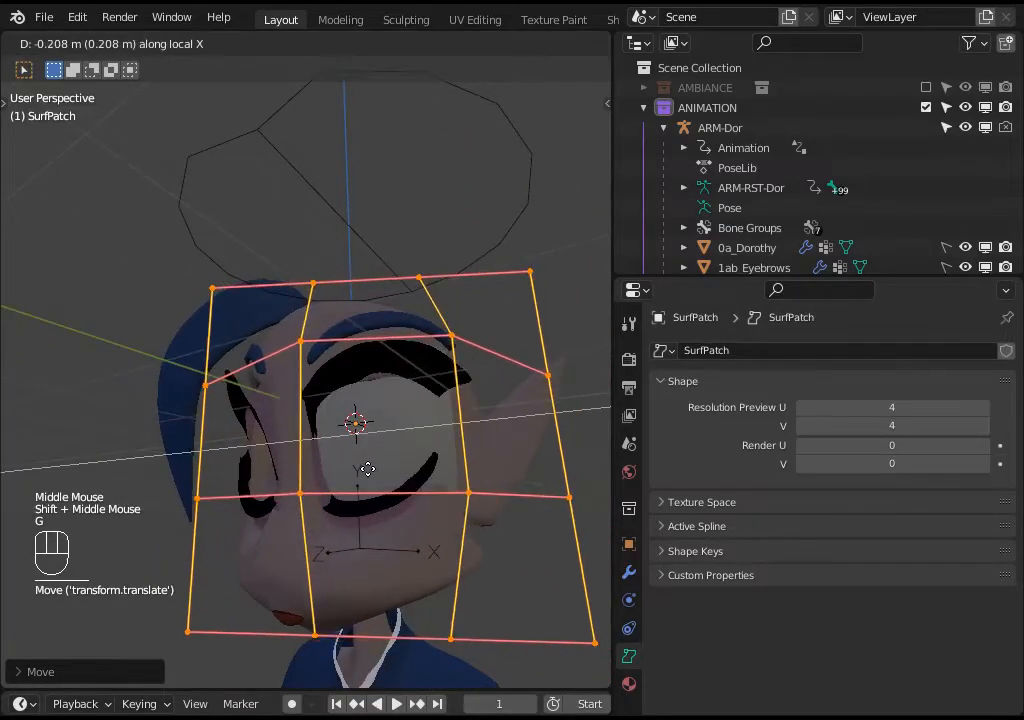
left_click(364, 467)
key("g")
key("z")
left_click(366, 480)
key("g")
key("x")
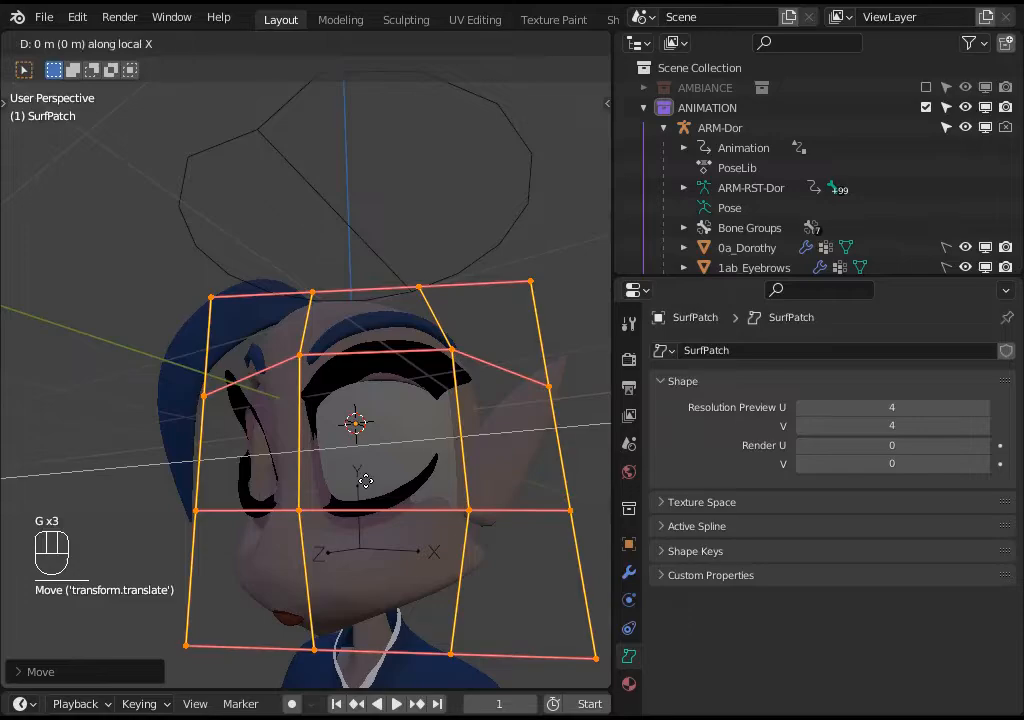
- Scale the surface patch down to fit more closely behind the left eye opening
scroll(362, 472, "up", 2)
middle_click_drag(362, 472, 265, 505)
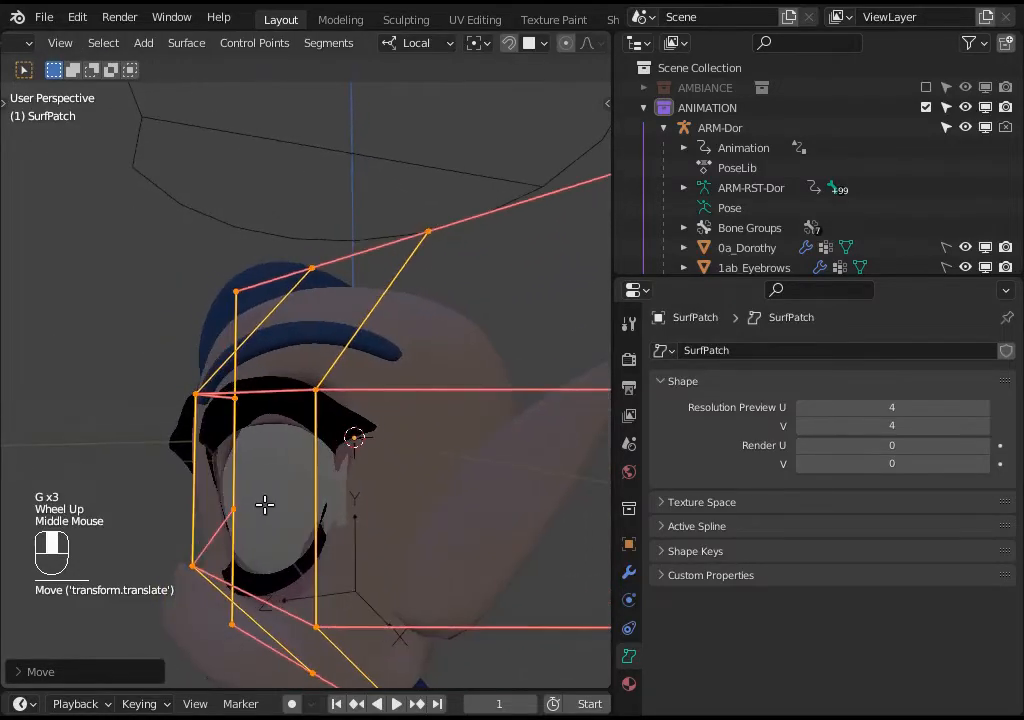
key("s")
left_click(361, 409)
- Select the two middle control points of the patch's upper edge and move them upward
key("alt+a")
left_click(413, 265)
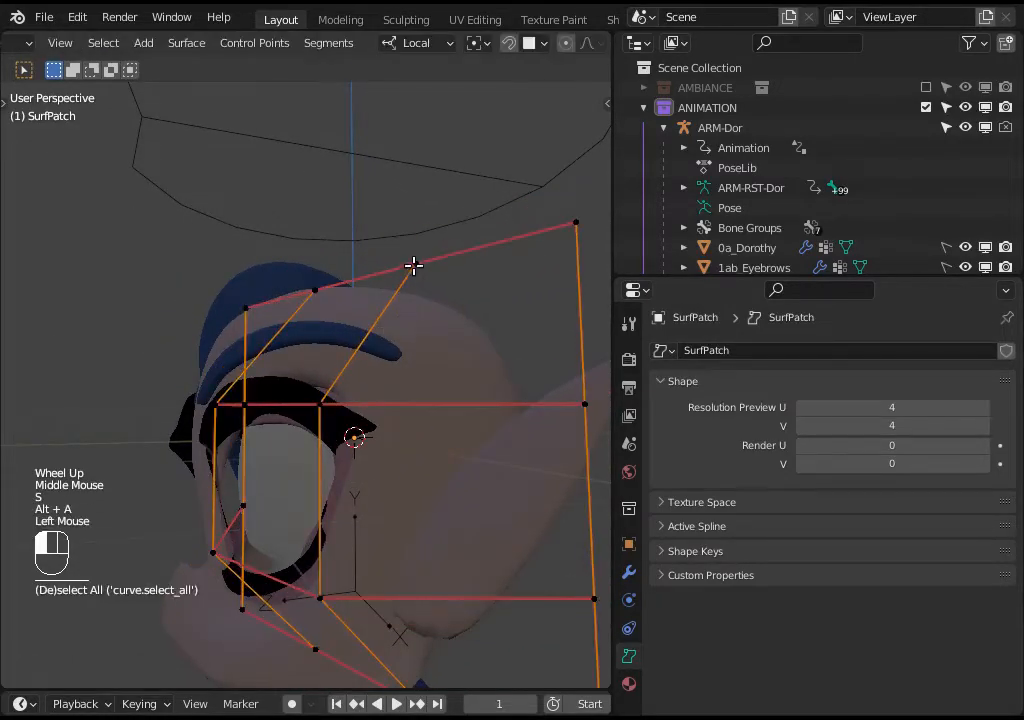
key("g")
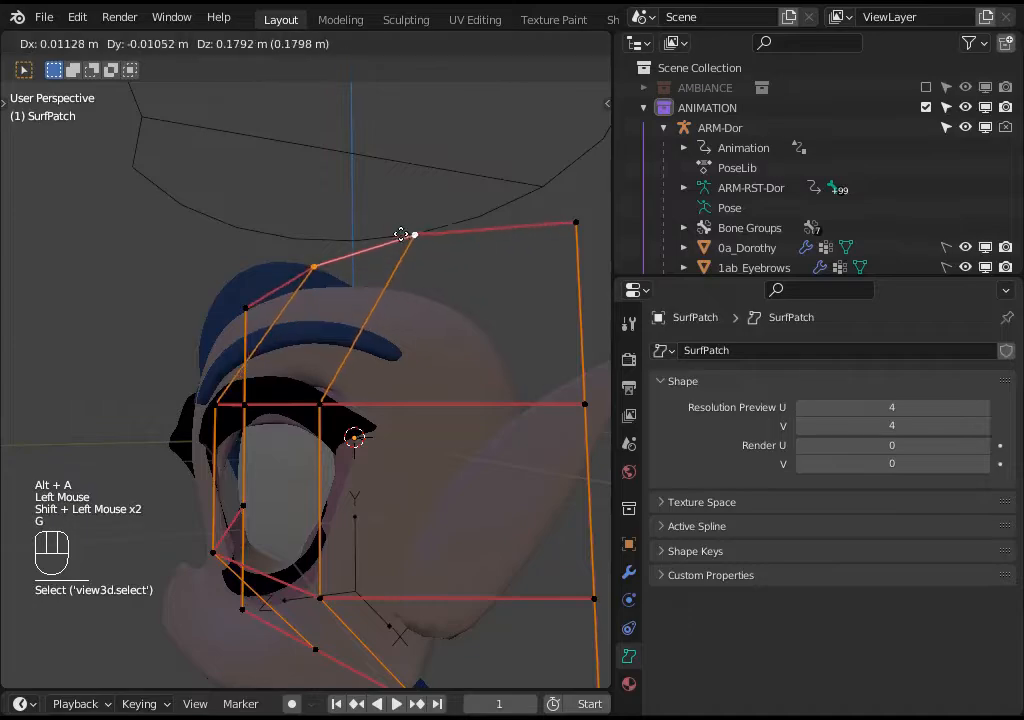
left_click(393, 210)
- Select the two middle control points of the patch's outer edge on the nose side and move them in toward the face
middle_click_drag(393, 210, 317, 425)
left_click(317, 425)
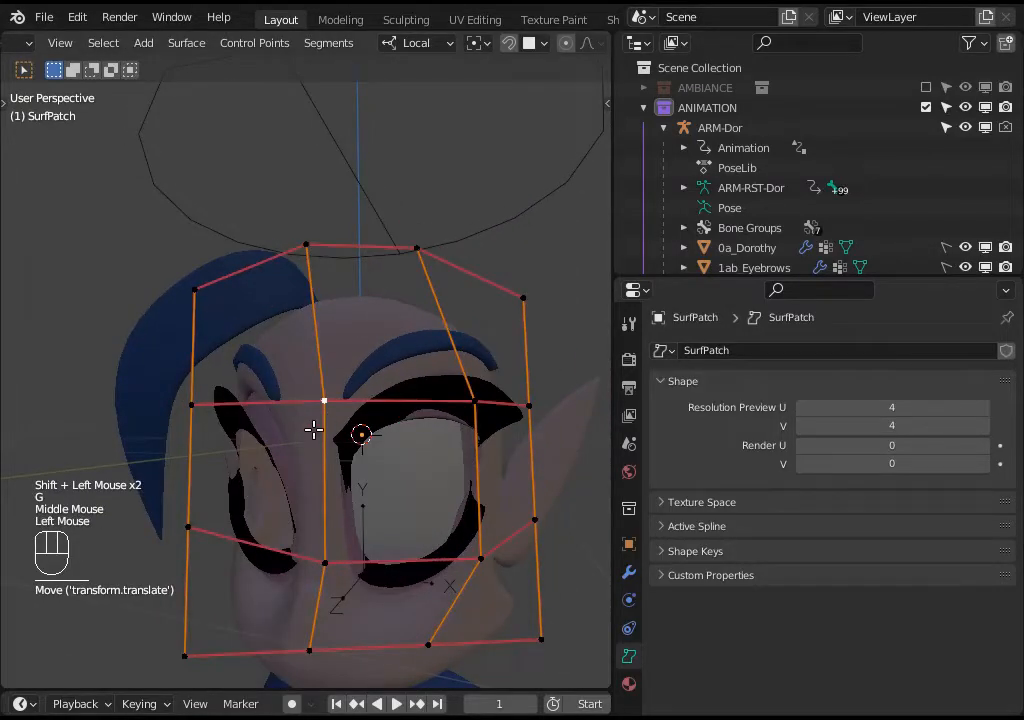
left_click(317, 560, "shift")
middle_click_drag(317, 560, 165, 507)
left_click(165, 507)
left_click(187, 379, "shift")
middle_click_drag(187, 379, 327, 382)
key("g")
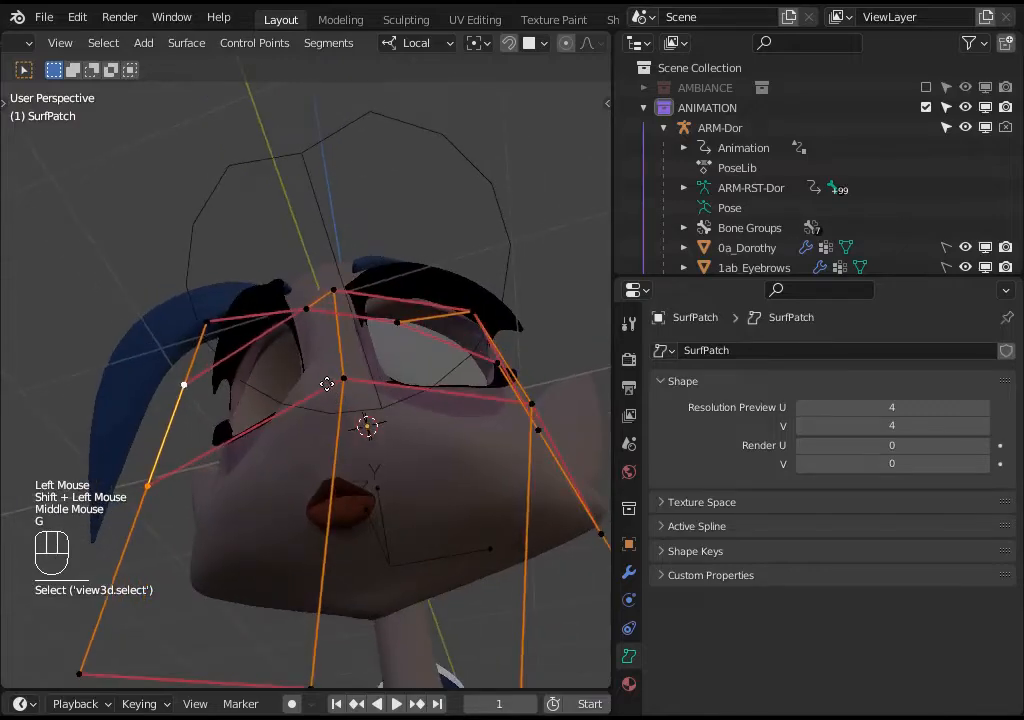
left_click(389, 354)
- Select the two inner control points of the column beside the nose and move them toward the nose-side edge of the patch
middle_click_drag(389, 354, 440, 430)
scroll(357, 296, "down", 1)
left_click(342, 435)
left_click(341, 311, "shift")
key("g")
left_click(271, 405)
left_click(263, 394)
middle_click_drag(249, 456, 272, 480)
key("g")
left_click(228, 469)
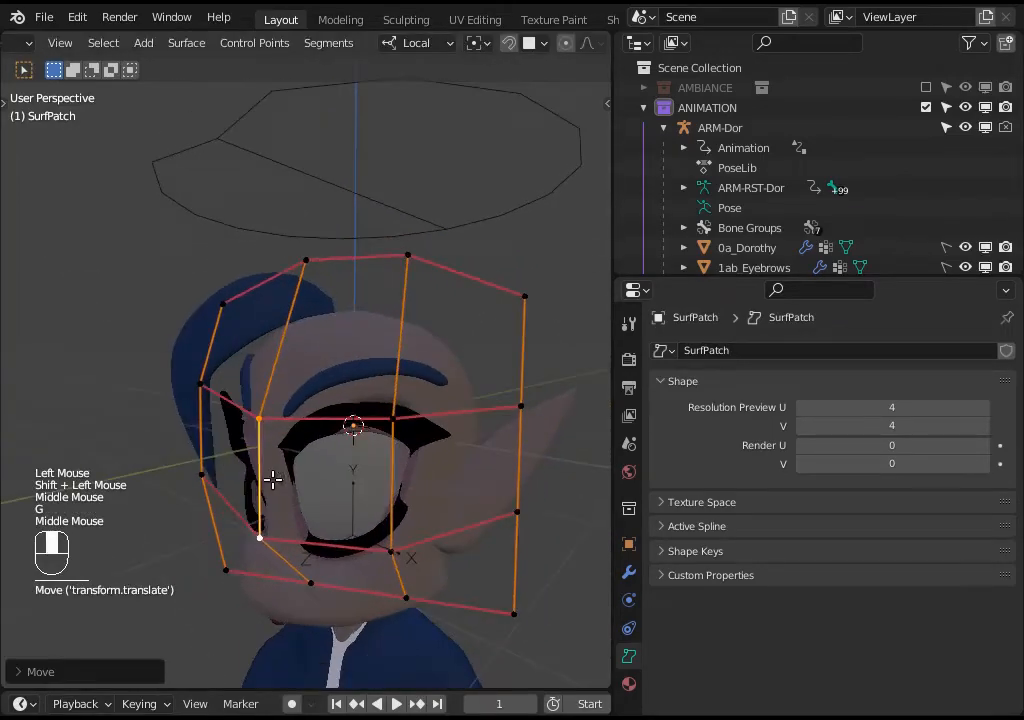
- Add the nose-side edge's two middle control points to the selection and move all four to follow the front of the face
left_click(202, 473, "shift")
left_click(203, 379, "shift")
key("g")
left_click(251, 418)
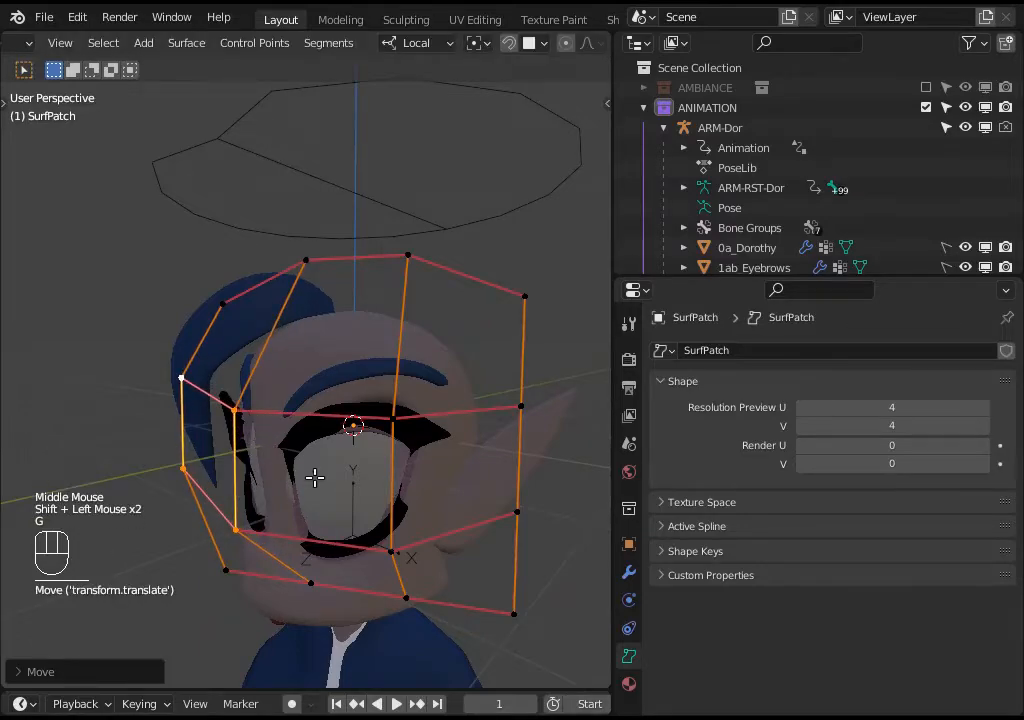
middle_click_drag(314, 478, 285, 565)
key("g")
left_click(290, 517)
key("g")
left_click(432, 400)
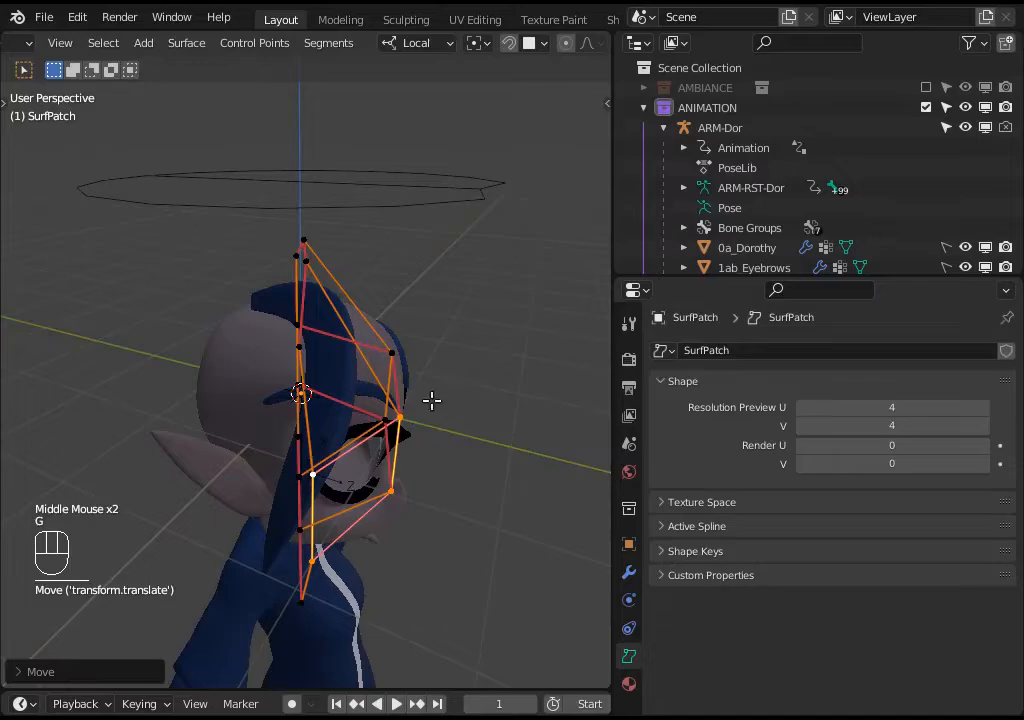
- Select the two middle control points of the patch's upper edge and shift them toward the ear side
middle_click_drag(432, 400, 407, 352)
left_click(338, 235)
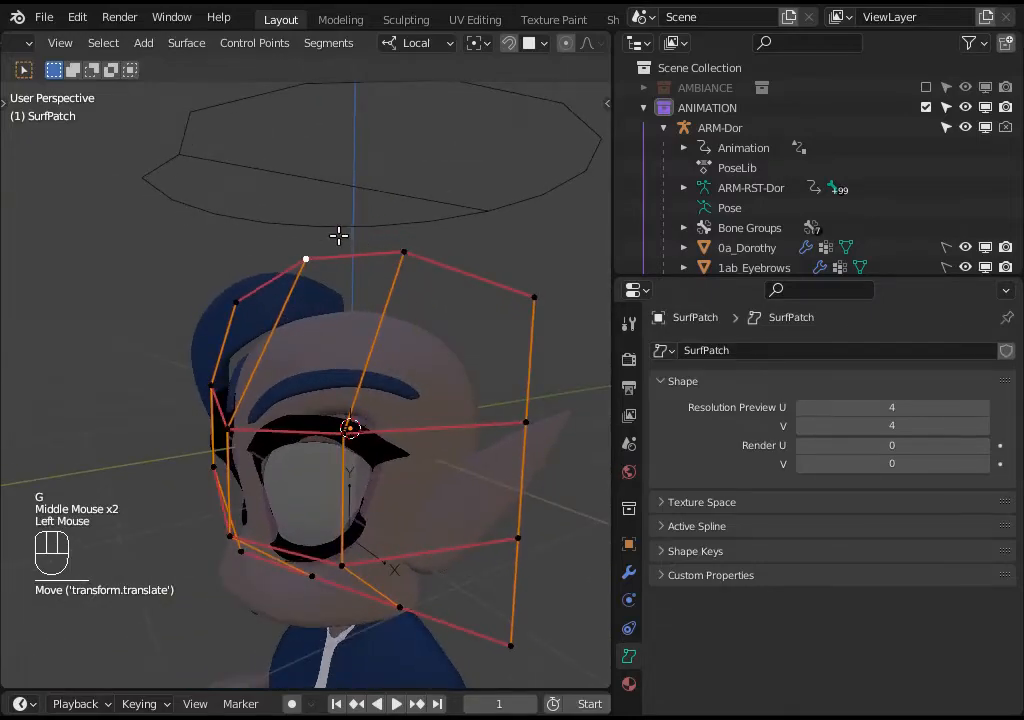
key("g")
left_click(336, 349)
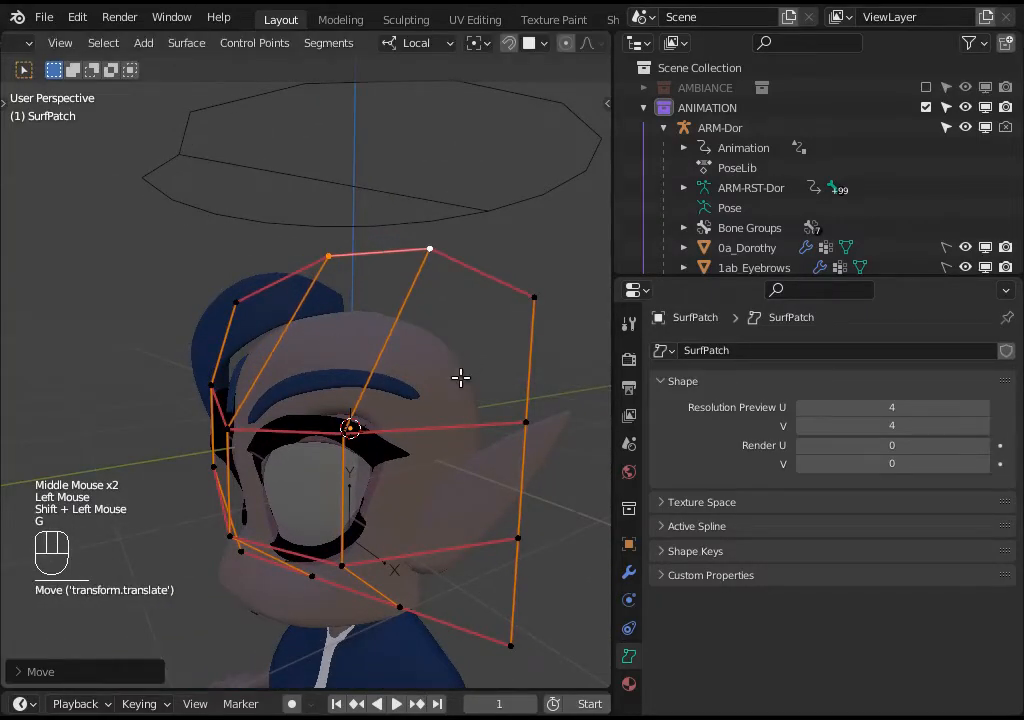
- Select all four control points of the patch's ear-side edge and move them back past the head
middle_click_drag(444, 408, 284, 436)
left_click(278, 434)
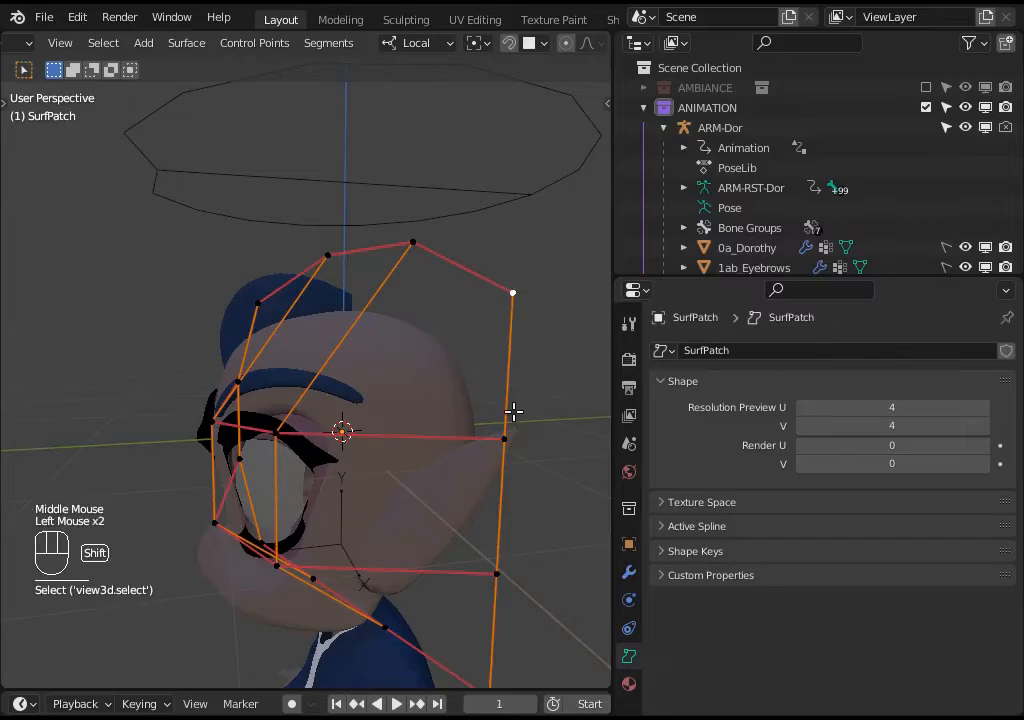
middle_click_drag(502, 595, 495, 581, "shift")
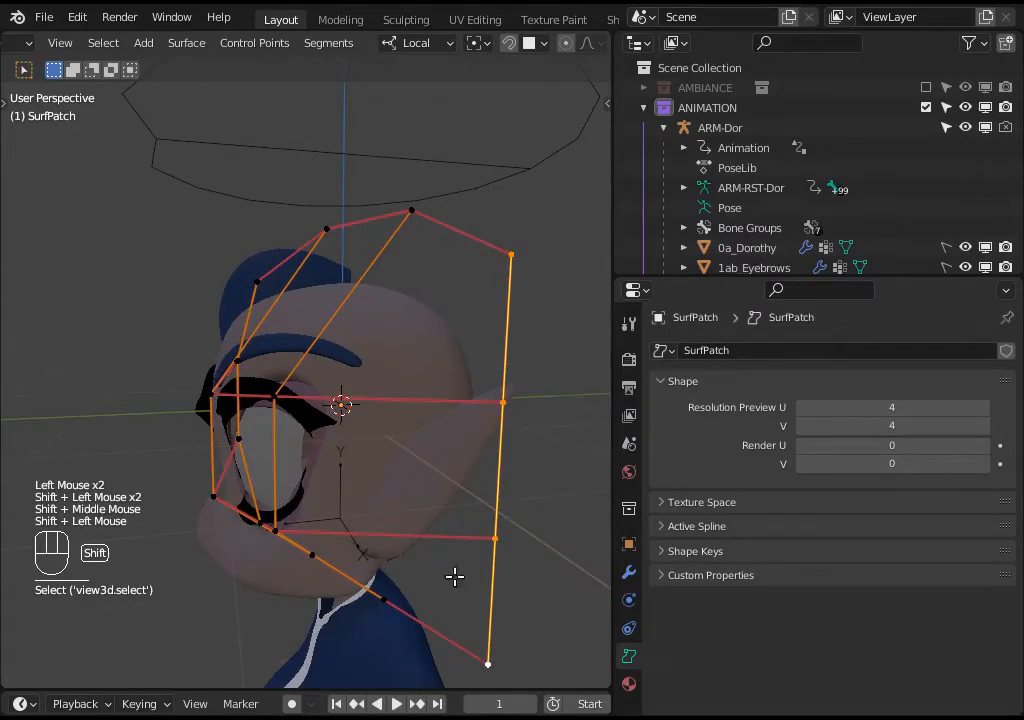
key("g")
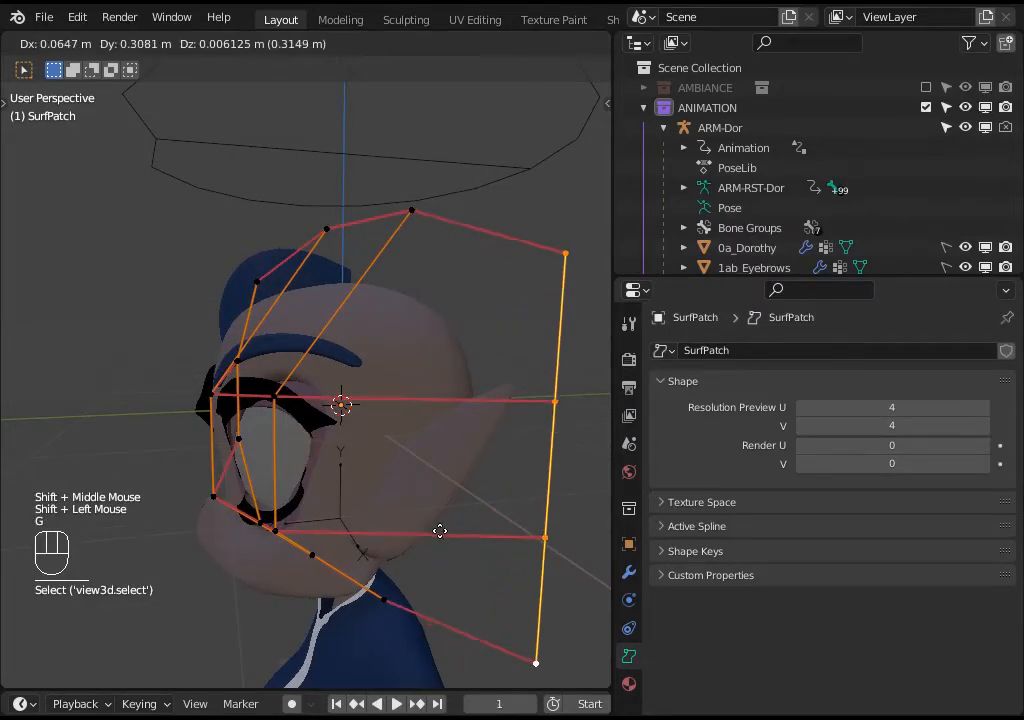
left_click(470, 535)
- Select the two inner control points near the outer corner of the left eye and move them outward around the eye
middle_click_drag(341, 507, 377, 441)
left_click(379, 444)
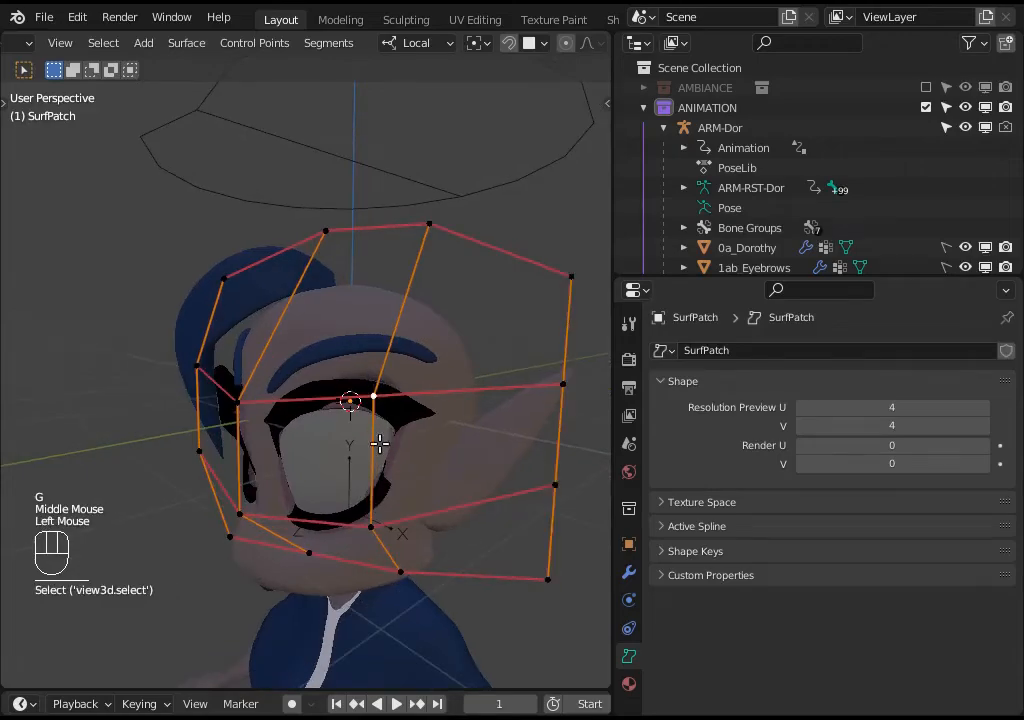
left_click(372, 514, "shift")
key("g")
left_click(388, 518)
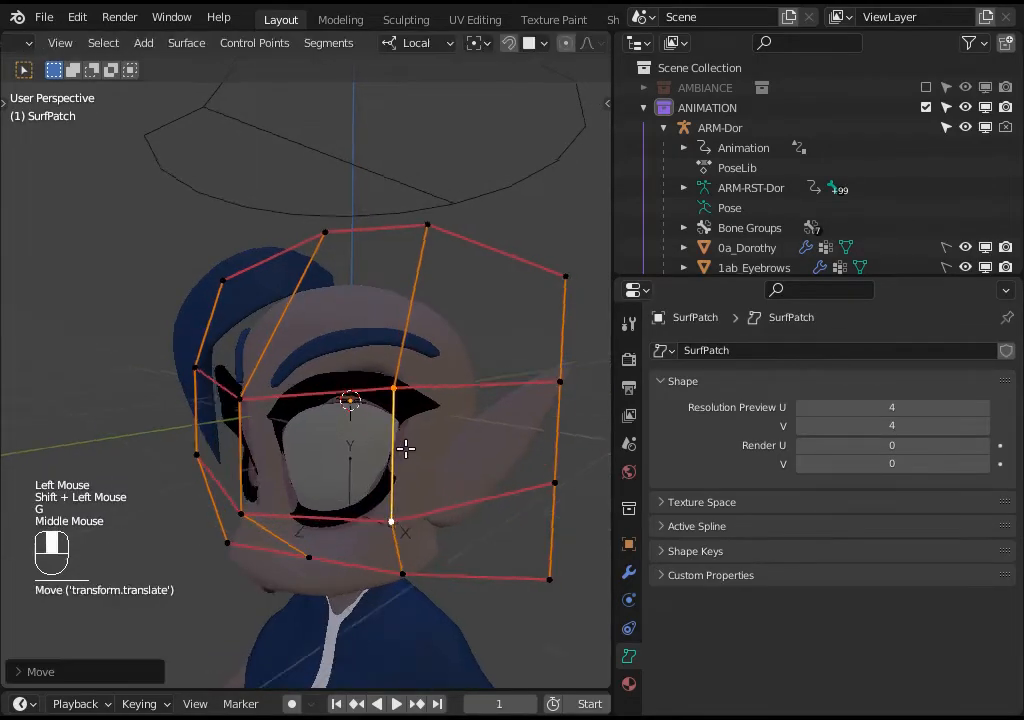
middle_click_drag(405, 448, 283, 487)
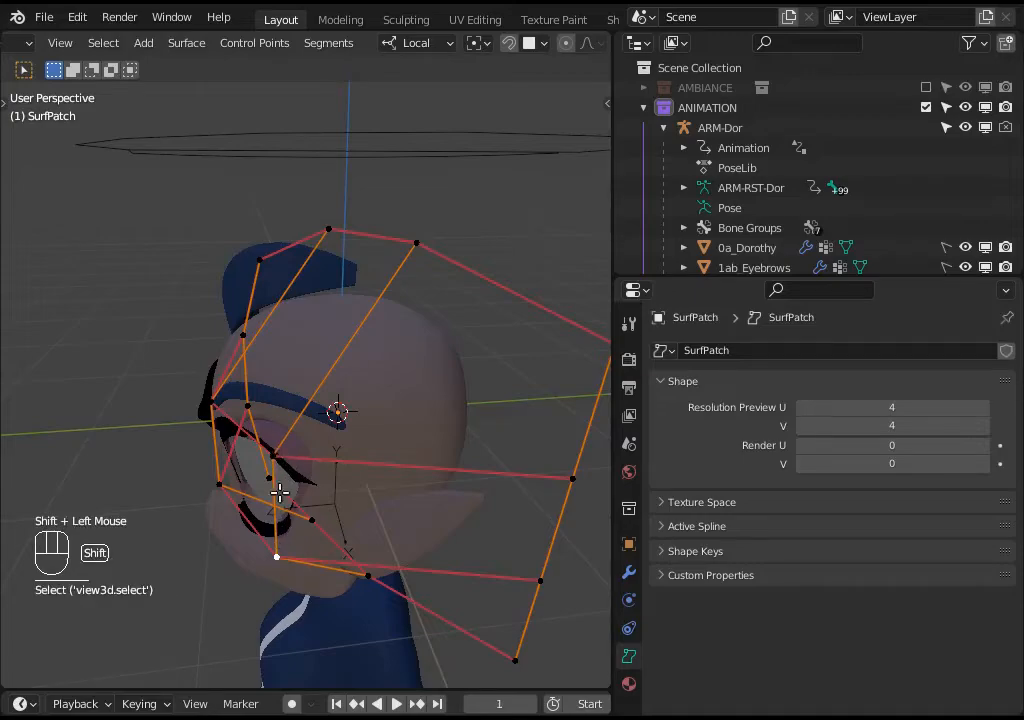
left_click(224, 502)
middle_click_drag(224, 502, 361, 487)
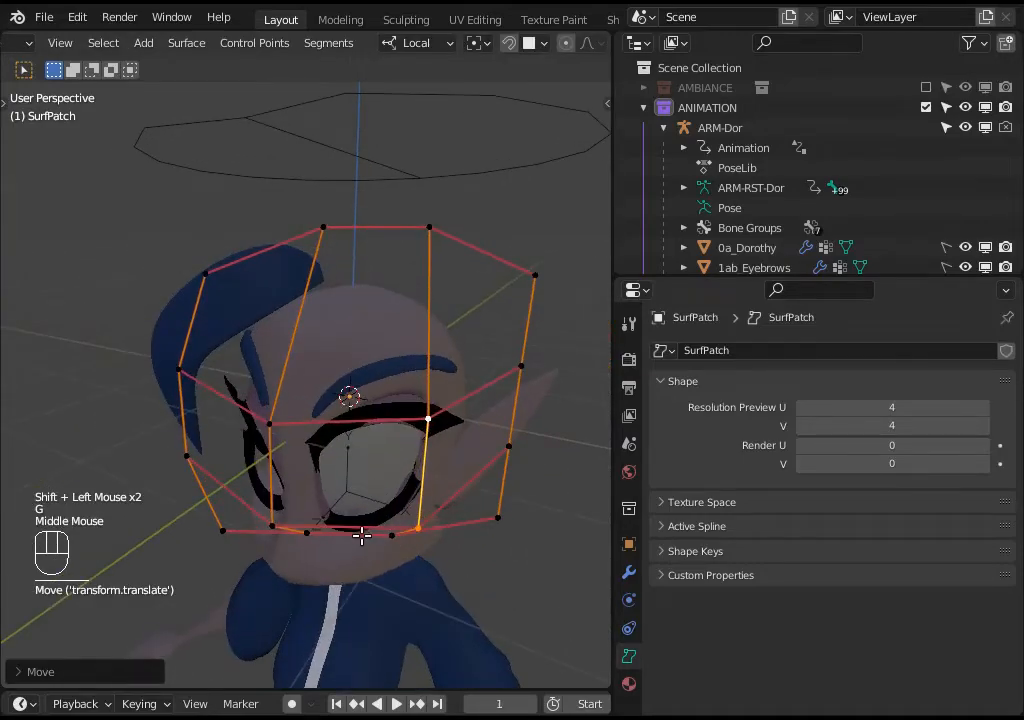
- Select the two middle control points of the patch's lower edge and move them down below the chin
left_click(361, 536, "shift")
key("g")
left_click(331, 564)
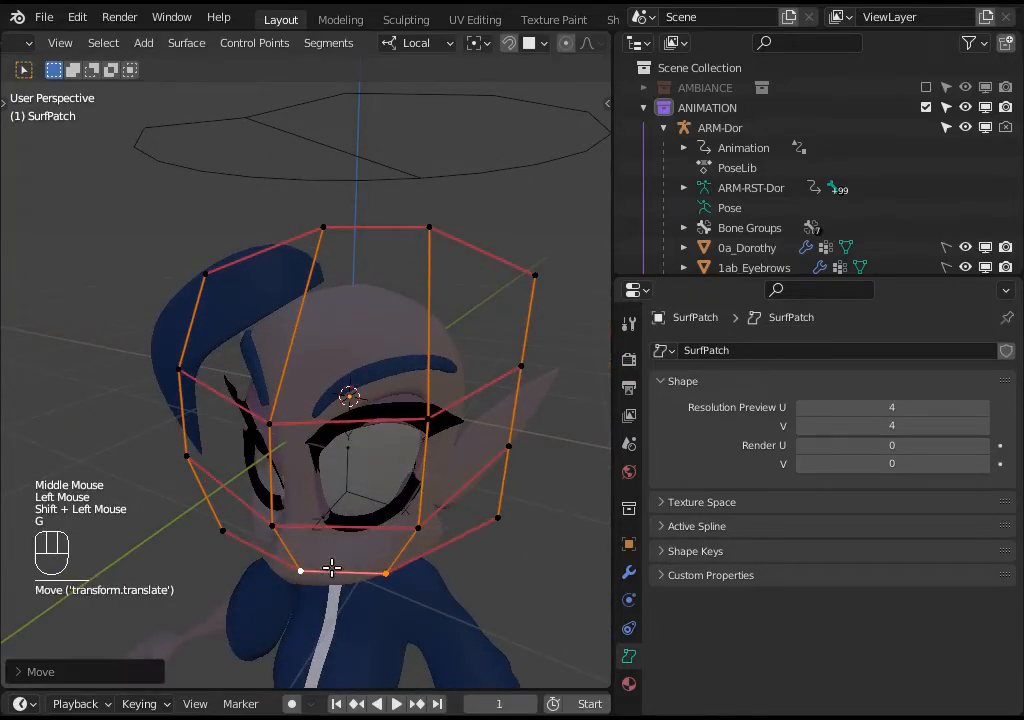
middle_click_drag(331, 564, 270, 487)
key("g")
left_click(366, 457)
middle_click_drag(366, 457, 421, 466)
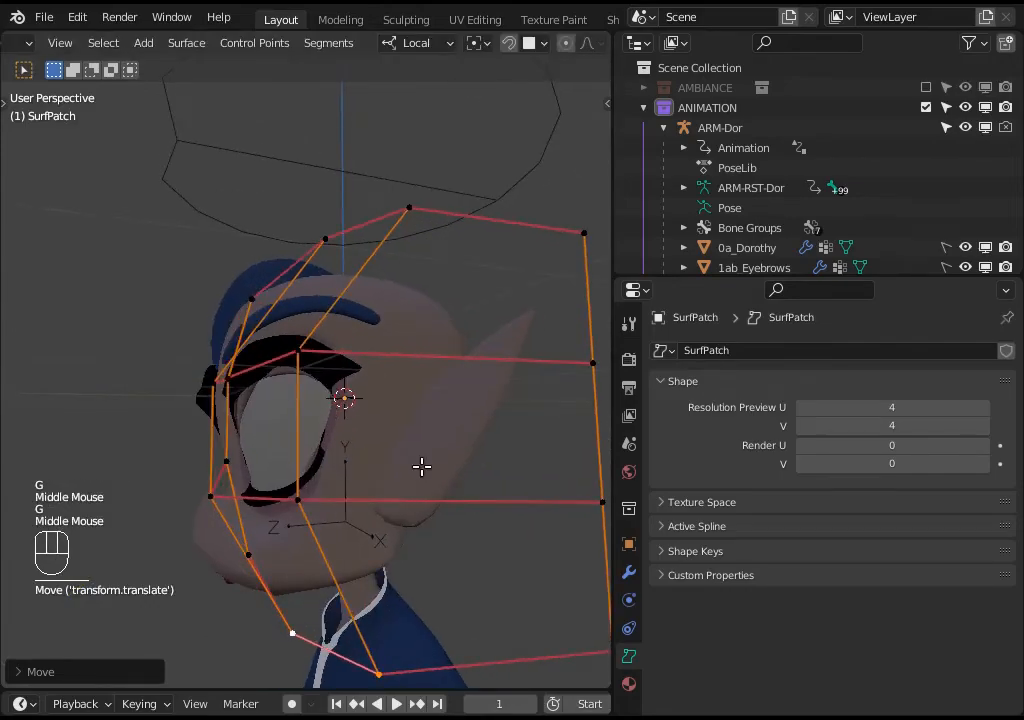
- Move the lower and upper inner control points near the eye's outer corner back toward the ear, one at a time
left_click(304, 489)
key("g")
left_click(355, 522)
left_click(300, 351)
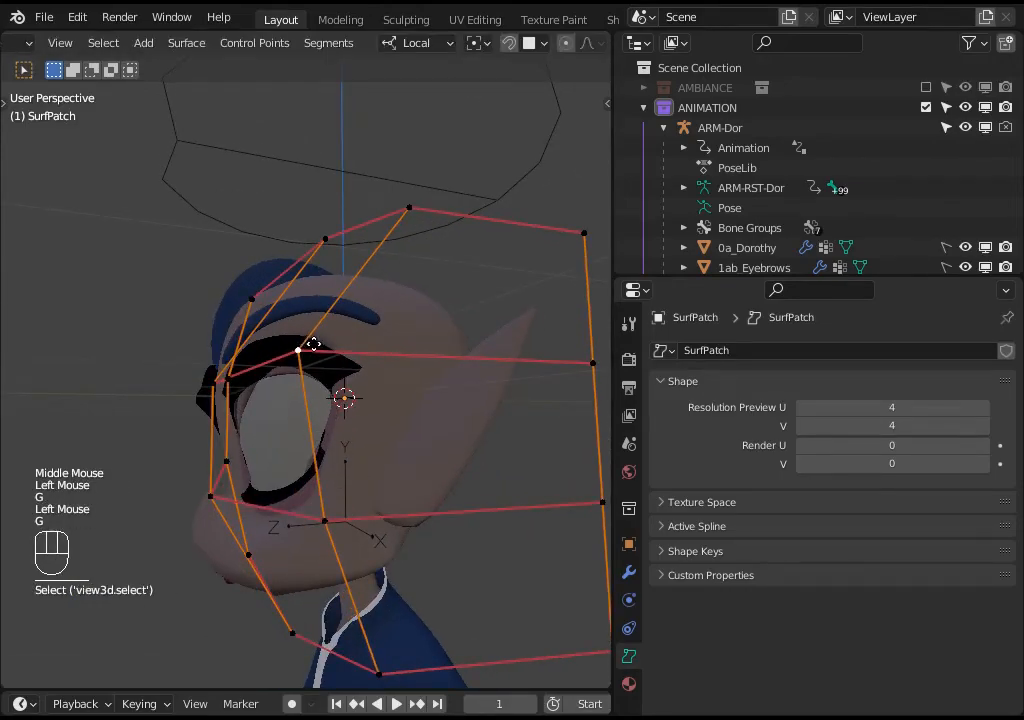
key("g")
left_click(326, 350)
- Move the ear-side edge's lower two control points farther back, and adjust its upper middle and top corner points to match
left_click(600, 503, "shift")
scroll(506, 532, "down", 2)
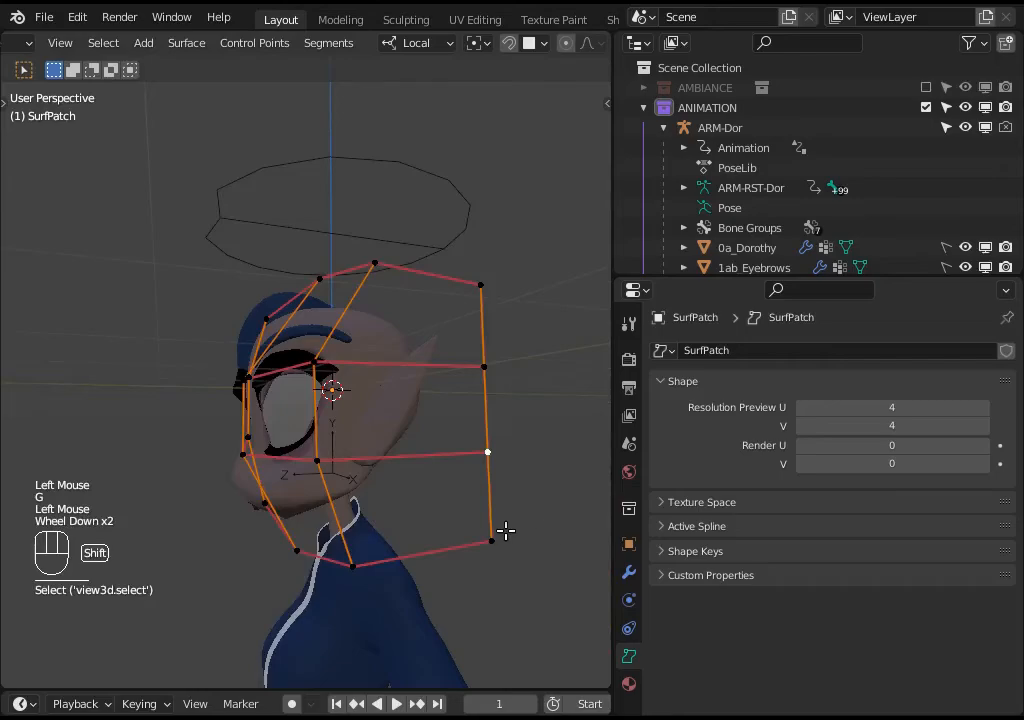
key("g")
left_click(533, 553)
left_click(487, 370)
key("g")
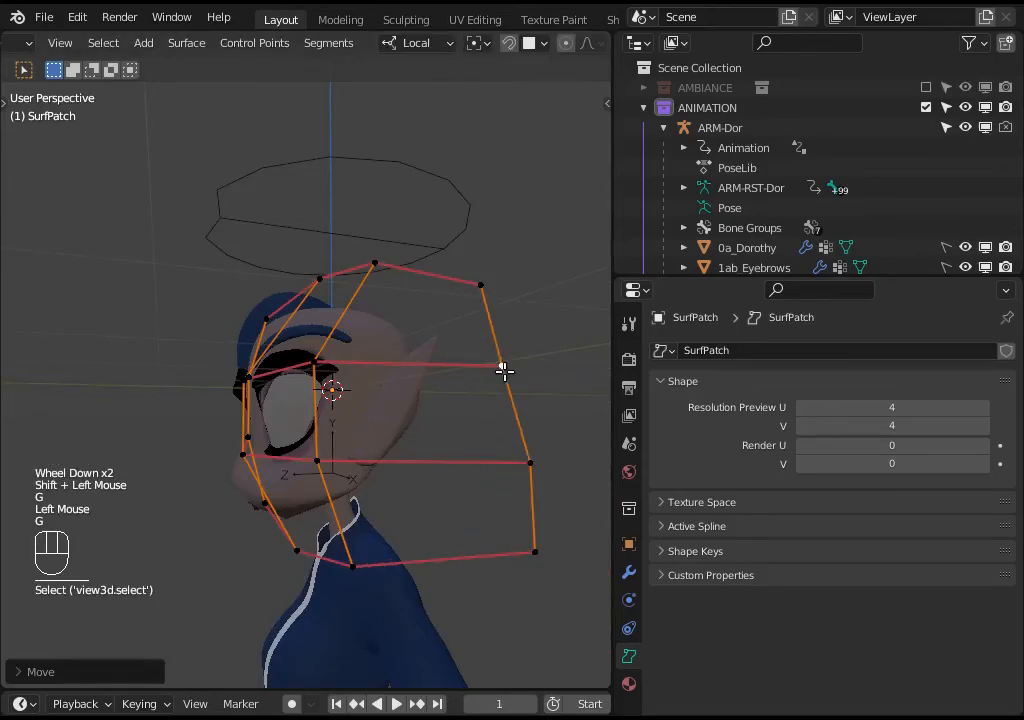
left_click(503, 368)
key("g")
- Nudge the upper edge's middle control point nearest the nose slightly up and toward the ear side
middle_click_drag(503, 270, 366, 293)
scroll(331, 290, "up", 1)
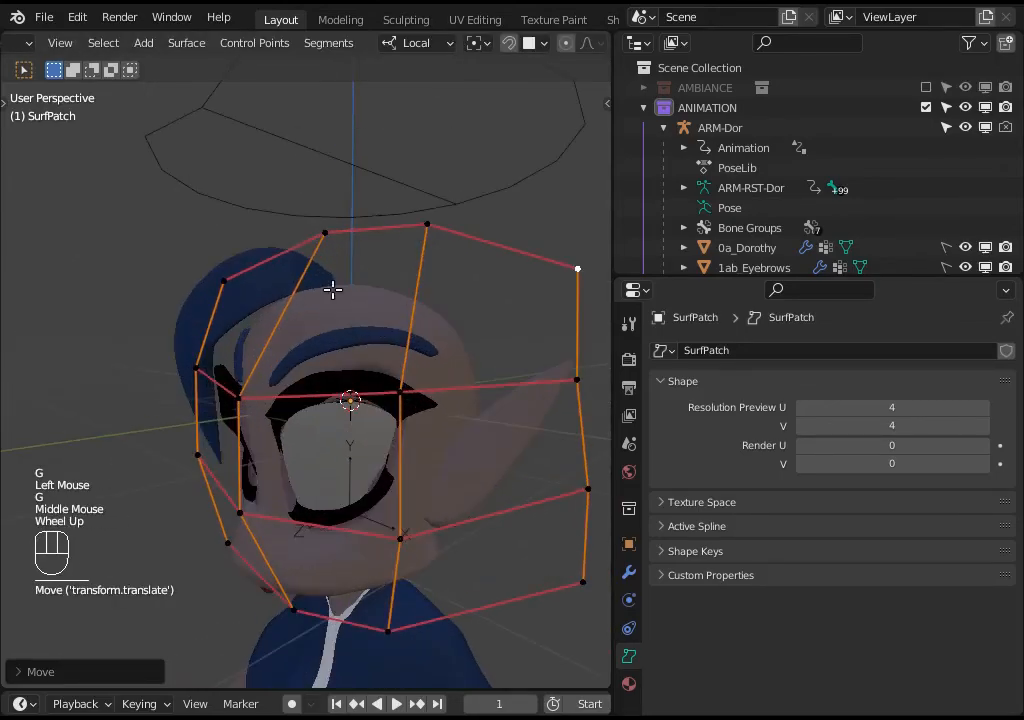
left_click(307, 229)
key("g")
left_click(313, 222)
- Bring the hidden display options of the 3D viewport into view
scroll(519, 45, "down", 4)
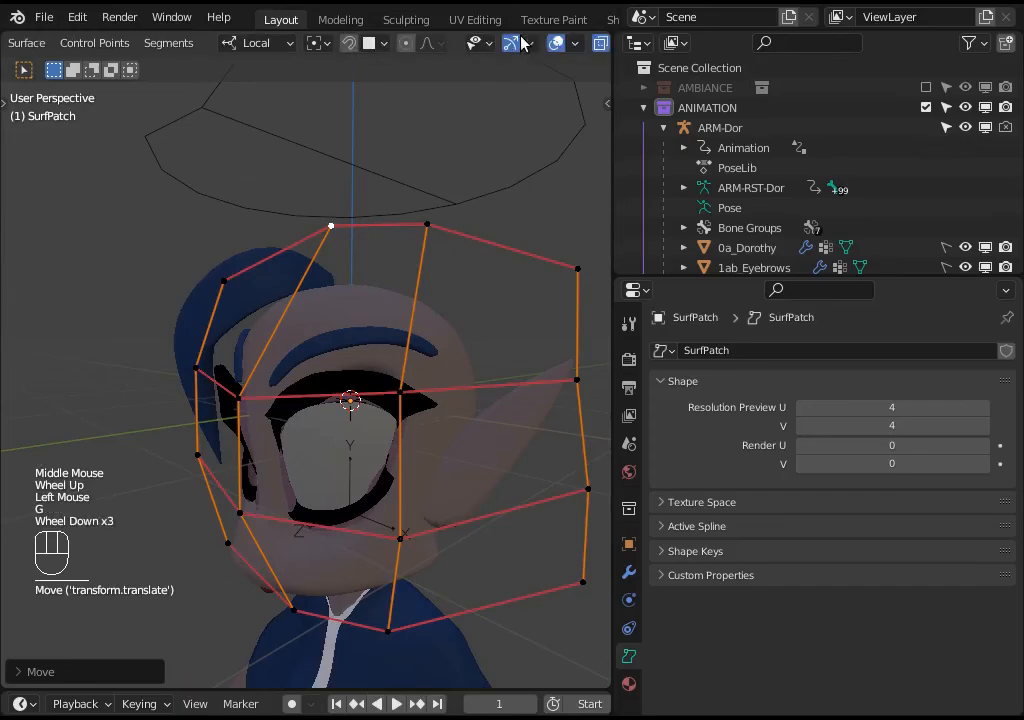
left_click(424, 46)
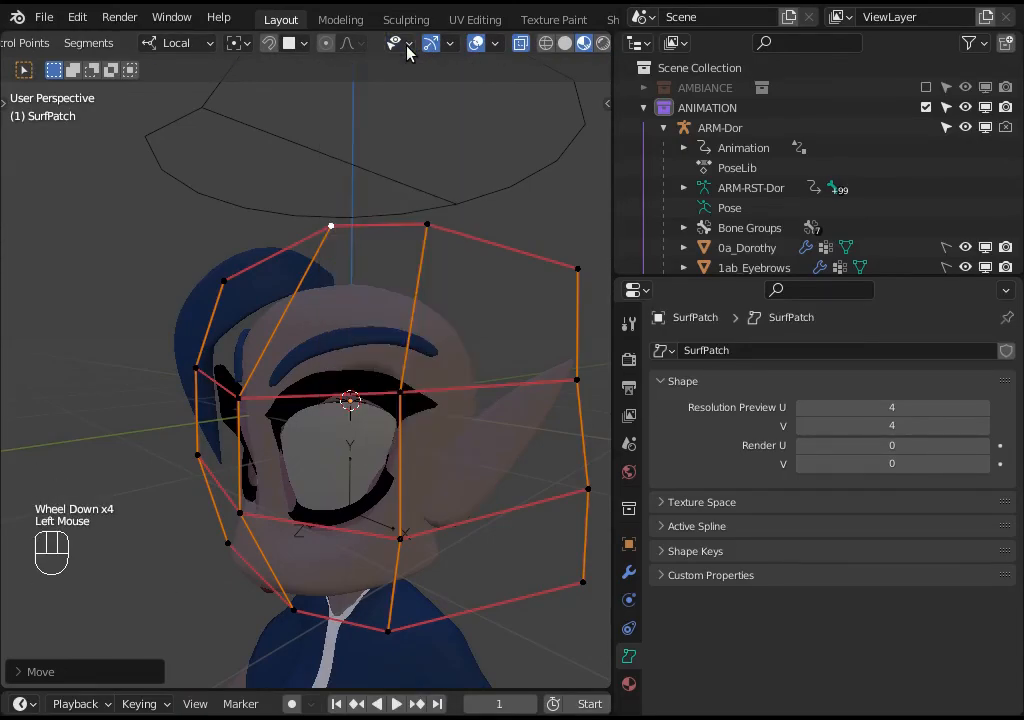